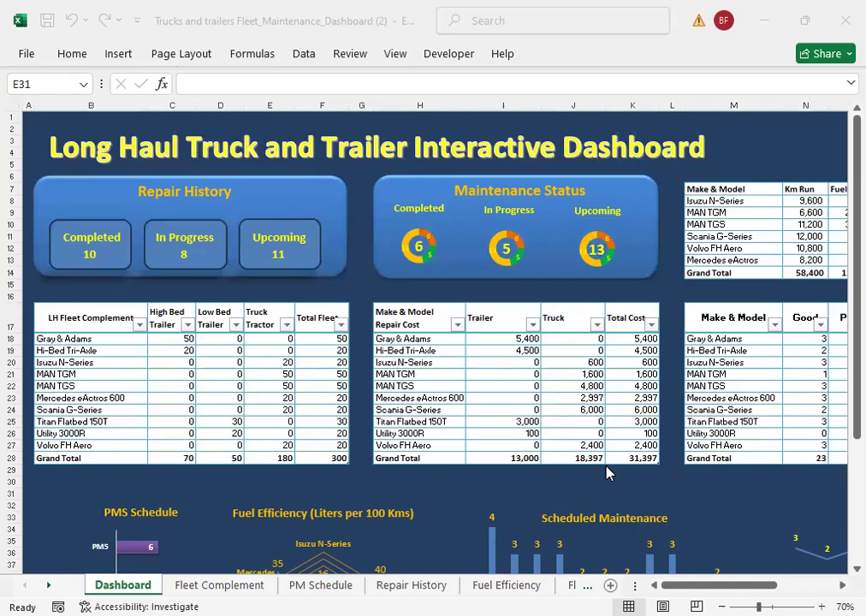
# Step: Browse the workbook's sheet tabs through to PM Tasks and return to the first ones
pyautogui.click(55, 574)
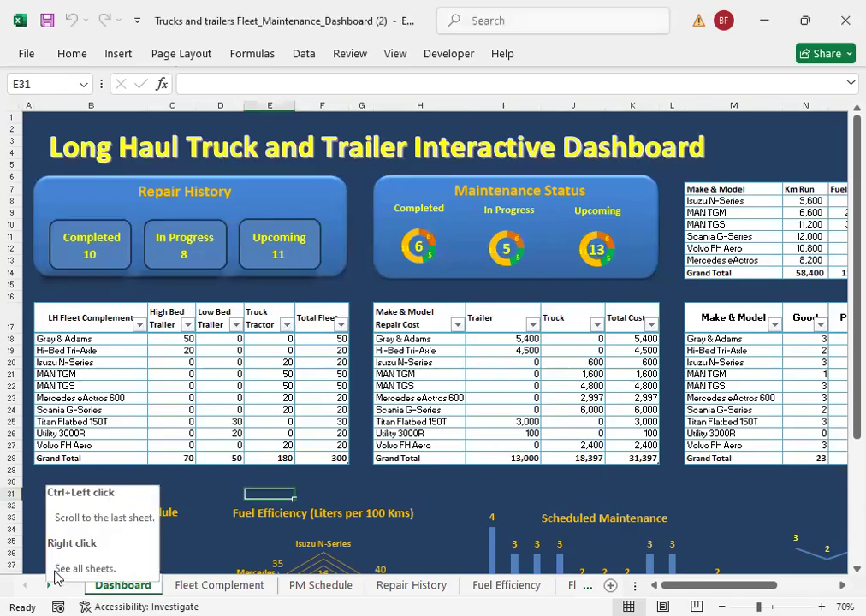
pyautogui.click(55, 576)
pyautogui.click(57, 579)
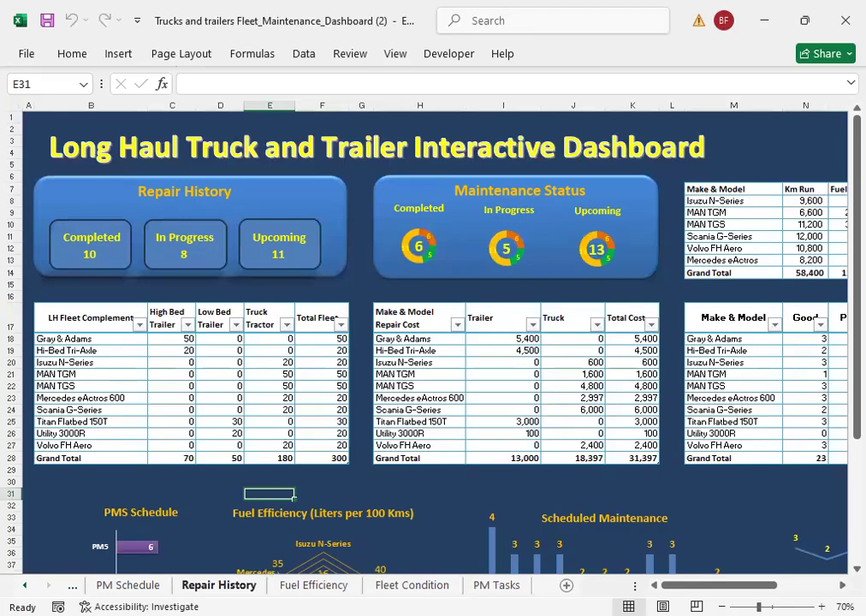
pyautogui.moveTo(208, 513)
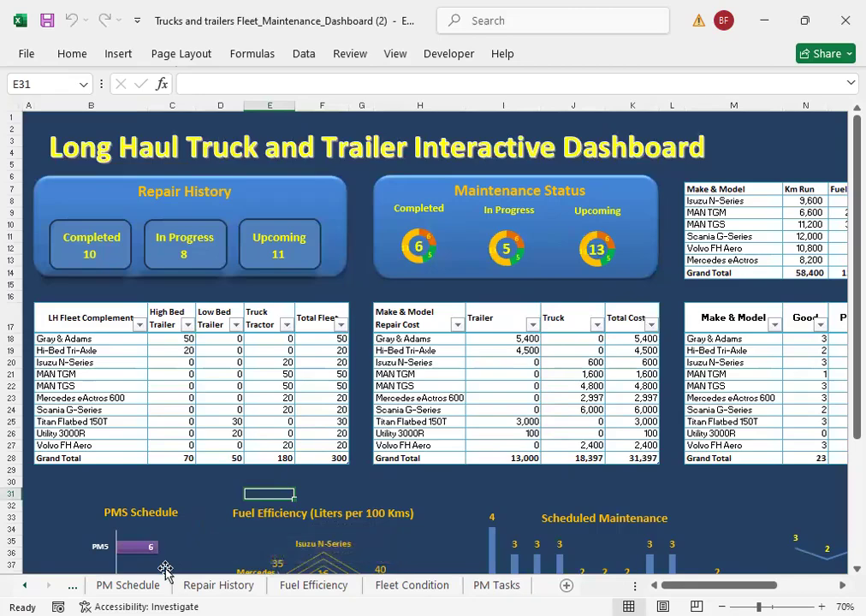
pyautogui.doubleClick(72, 587)
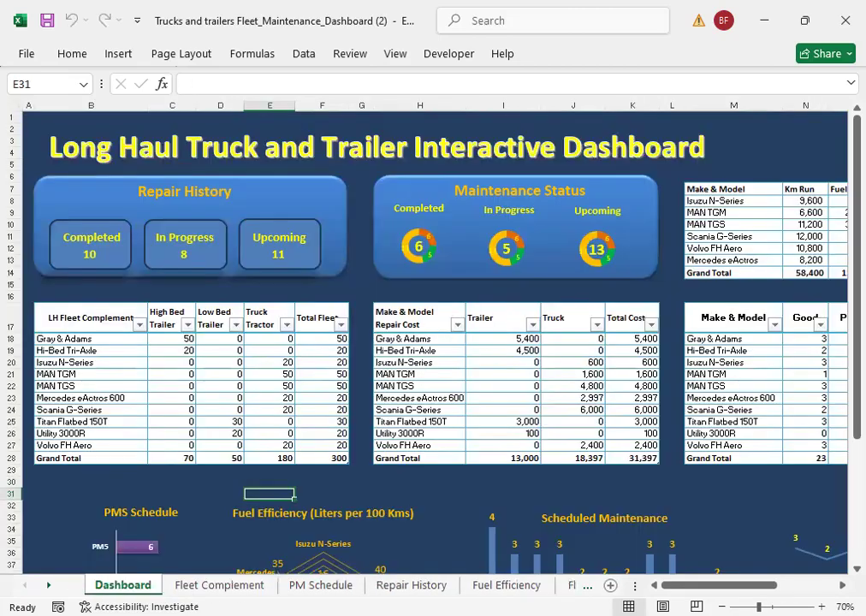
# Step: View the Fleet Complement sheet and examine the tables and charts across the Dashboard sheet
pyautogui.click(219, 585)
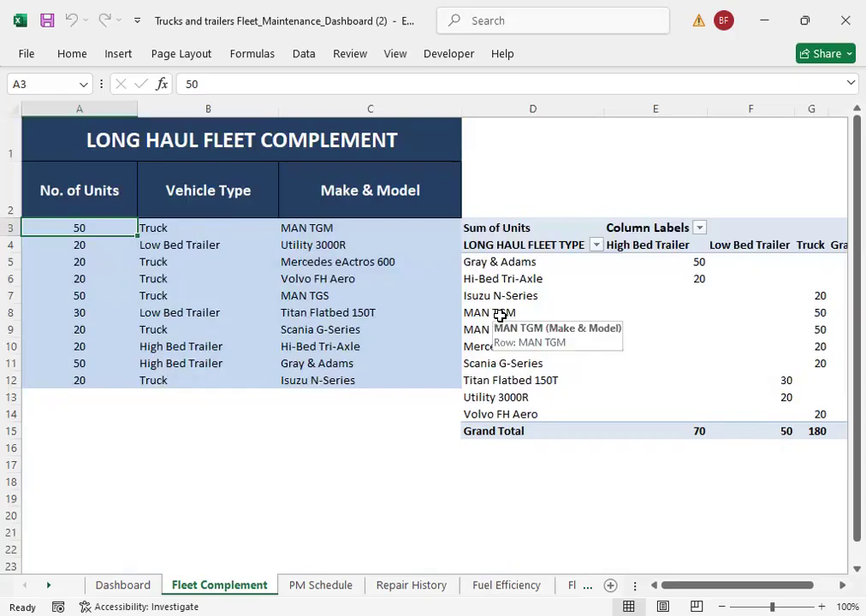
pyautogui.click(128, 585)
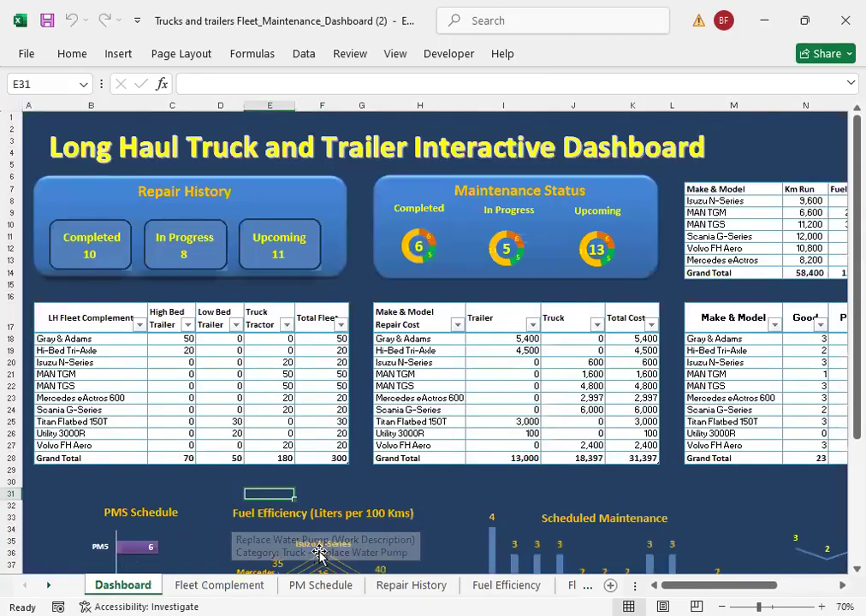
pyautogui.scroll(-1, 340, 514)
pyautogui.scroll(-4, 341, 514)
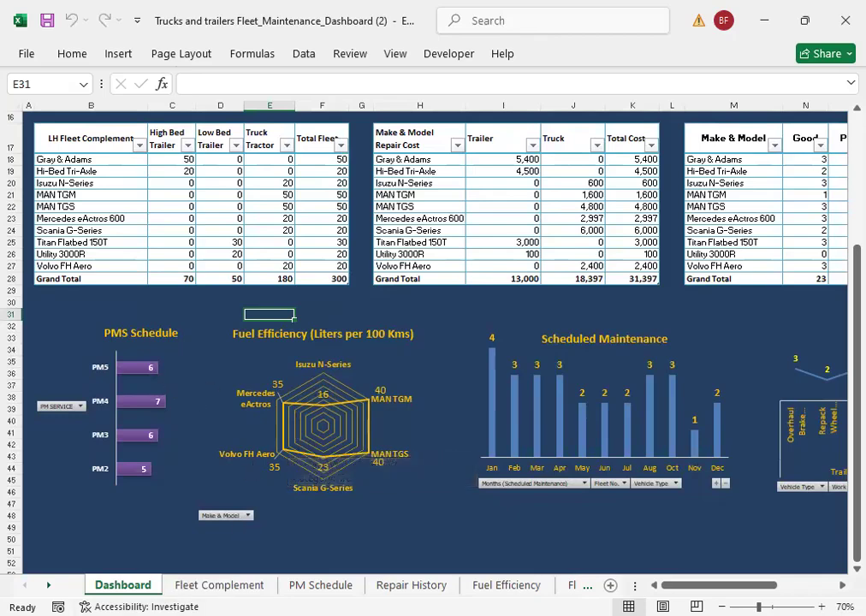
pyautogui.scroll(3, 232, 404)
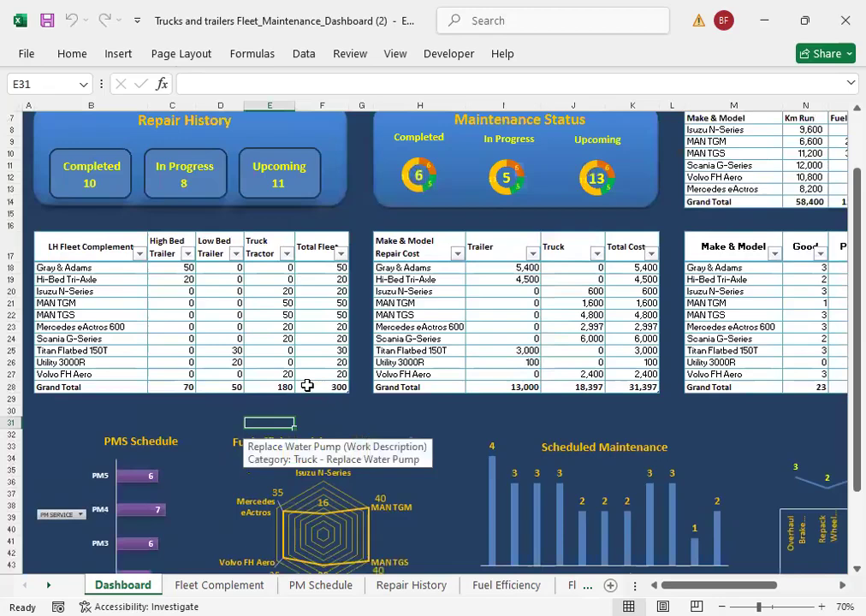
pyautogui.scroll(2, 306, 386)
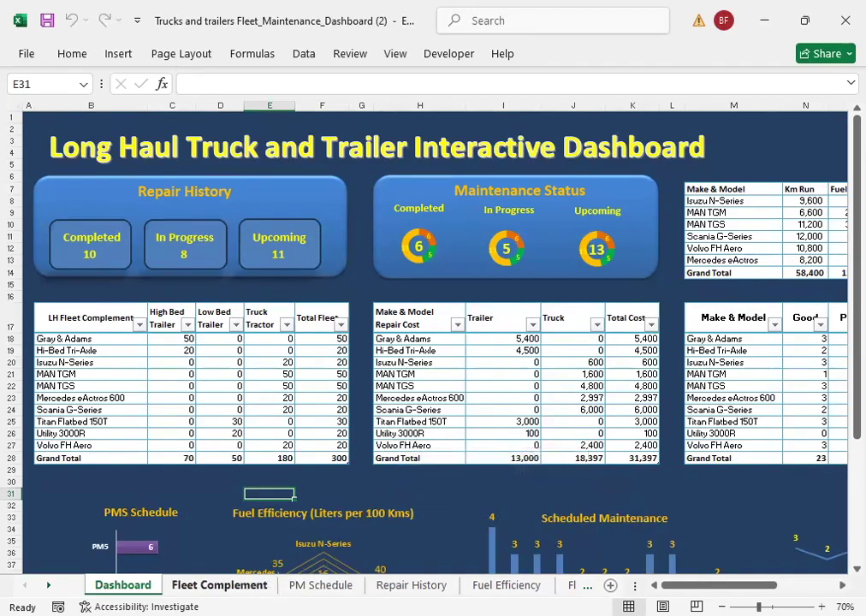
# Step: Revisit the Fleet Complement sheet and examine the PM service, status and scheduled date entries on the PM Schedule sheet
pyautogui.click(219, 585)
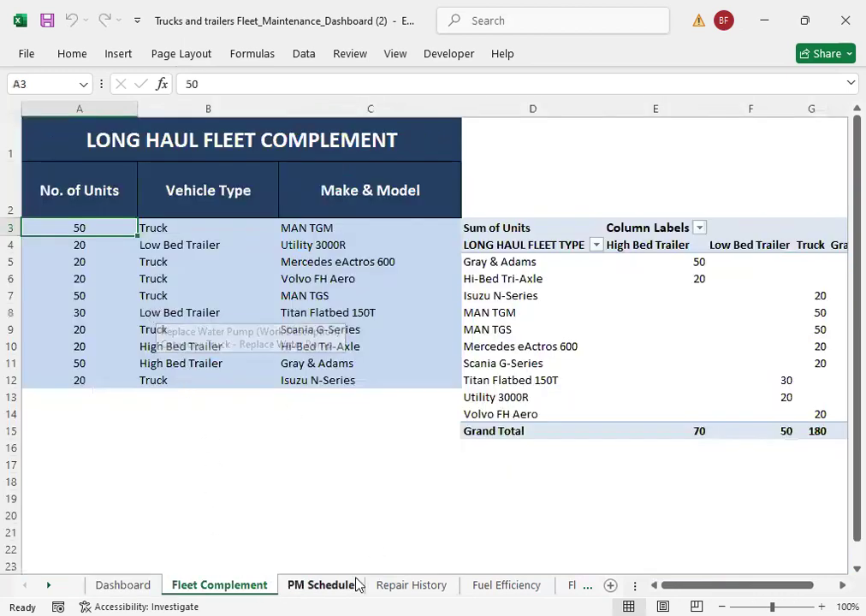
pyautogui.click(321, 586)
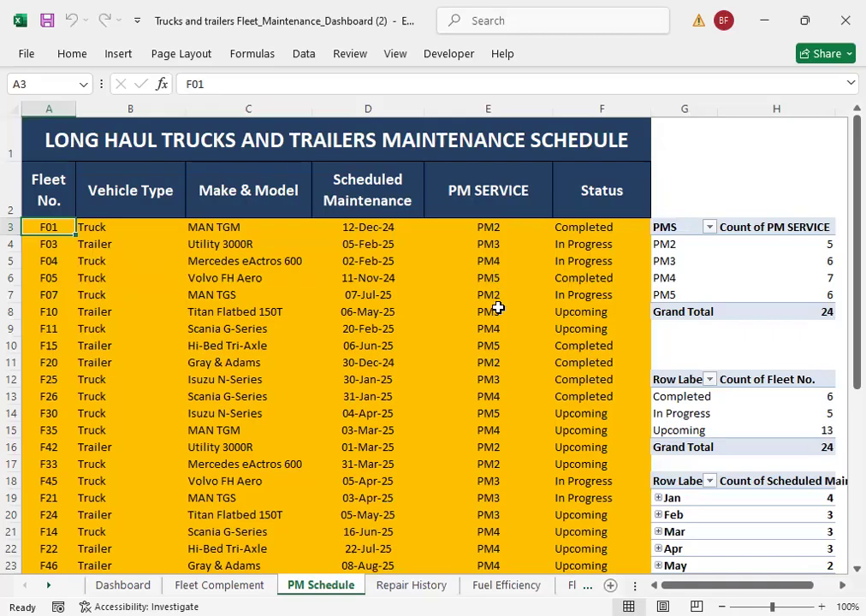
pyautogui.click(495, 256)
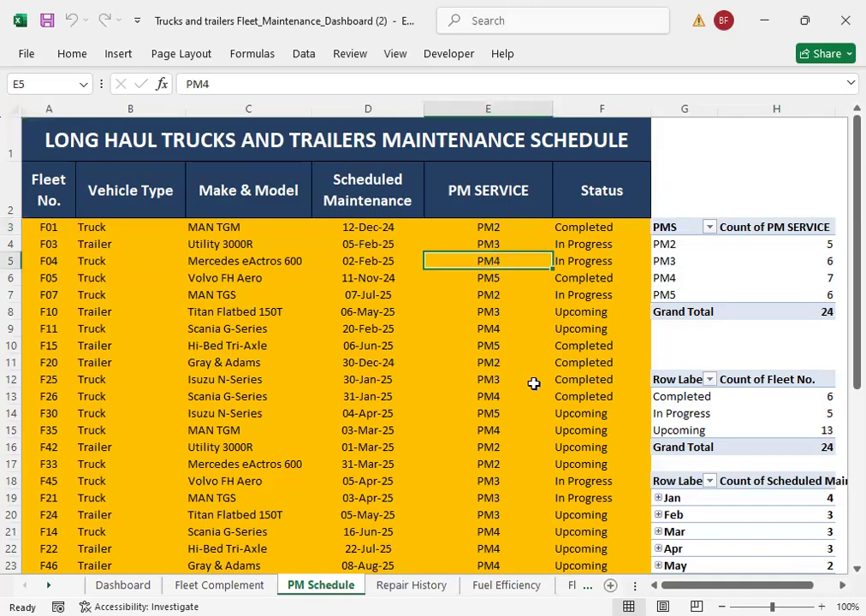
pyautogui.click(502, 281)
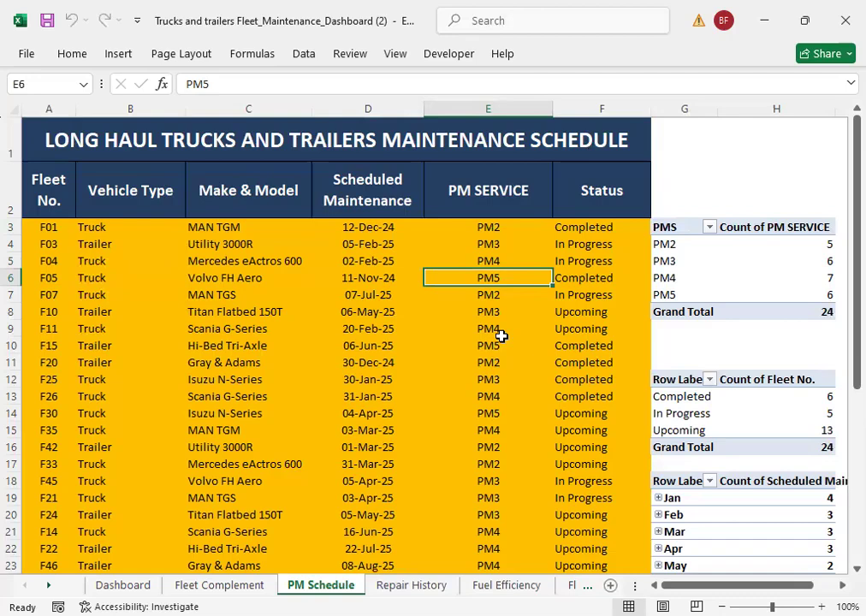
pyautogui.click(582, 243)
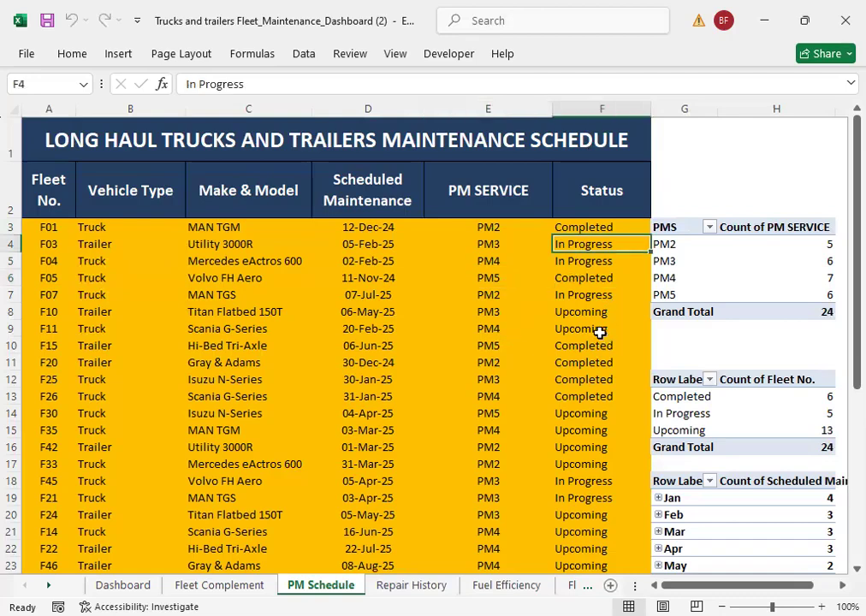
pyautogui.click(571, 230)
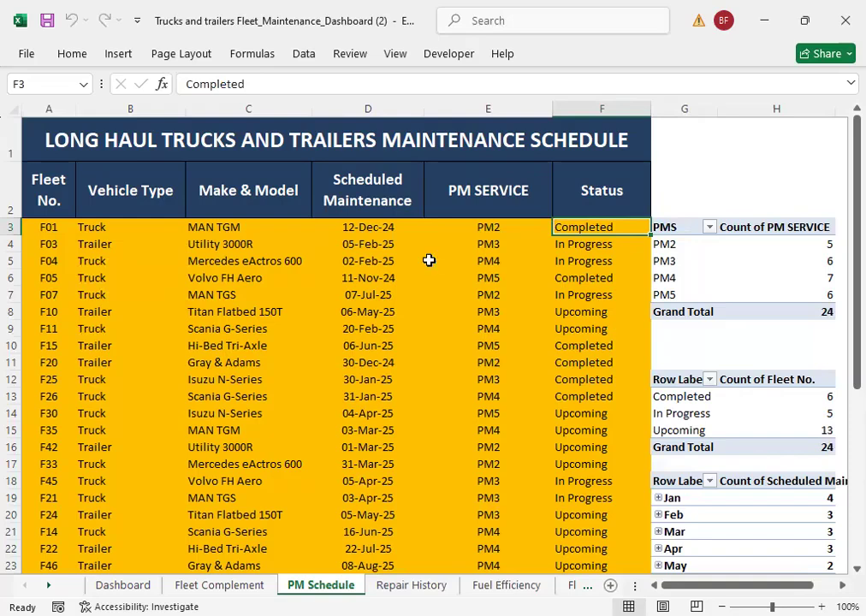
pyautogui.click(582, 310)
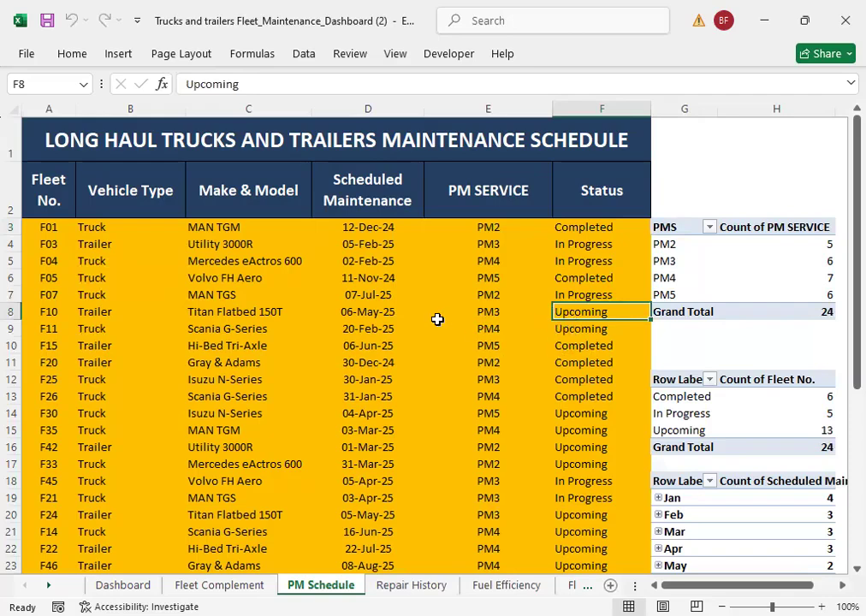
pyautogui.click(374, 316)
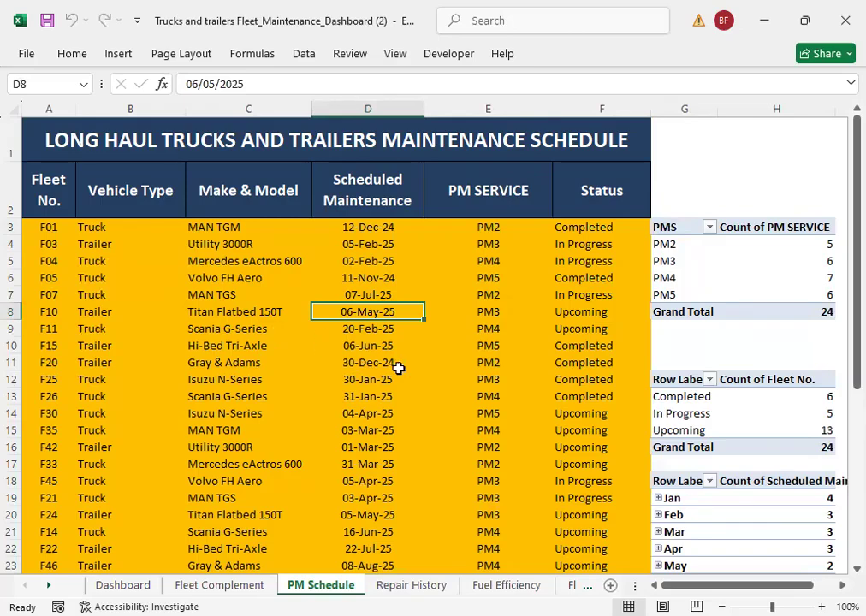
# Step: Examine the rest of the maintenance schedule and the PM service, status and monthly pivot tables beside it
pyautogui.scroll(-1, 396, 376)
pyautogui.scroll(1, 391, 402)
pyautogui.scroll(-2, 548, 396)
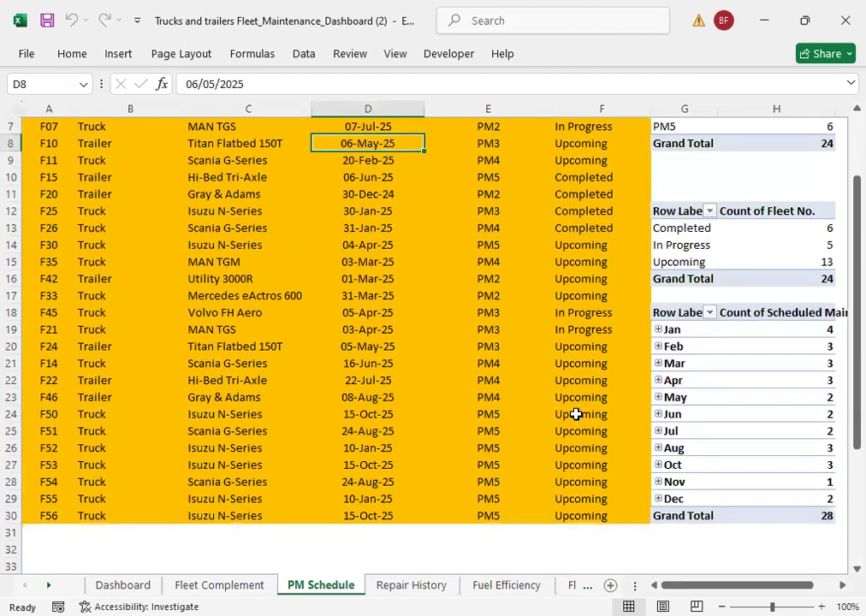
pyautogui.scroll(2, 747, 416)
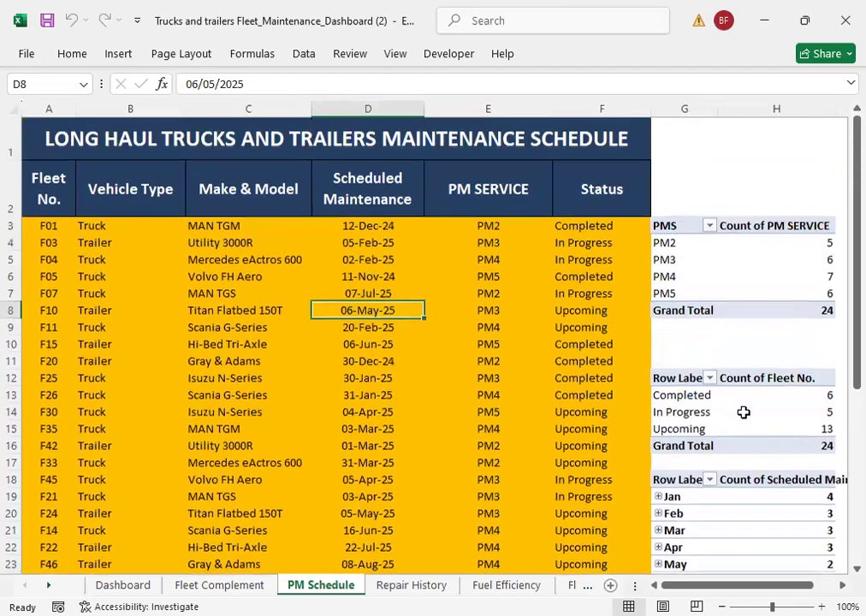
pyautogui.scroll(-2, 725, 416)
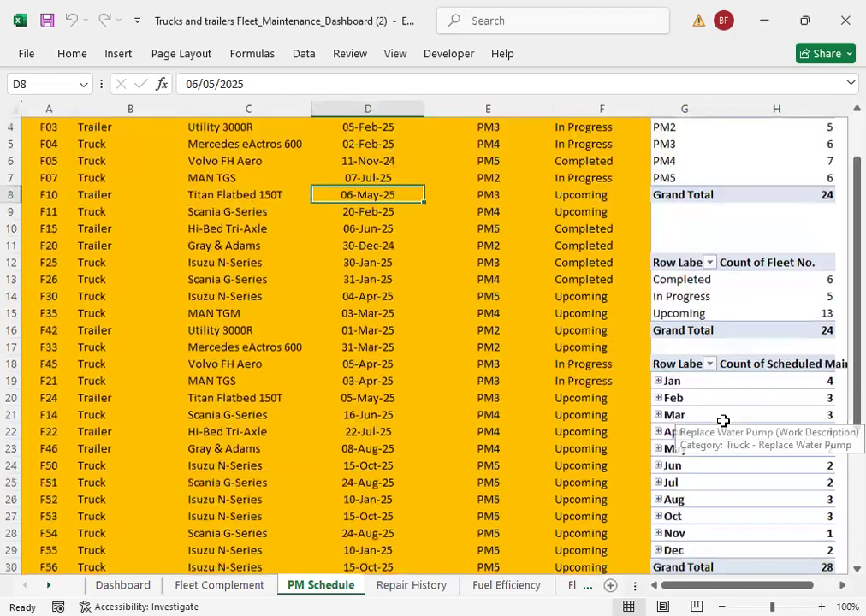
pyautogui.scroll(1, 713, 417)
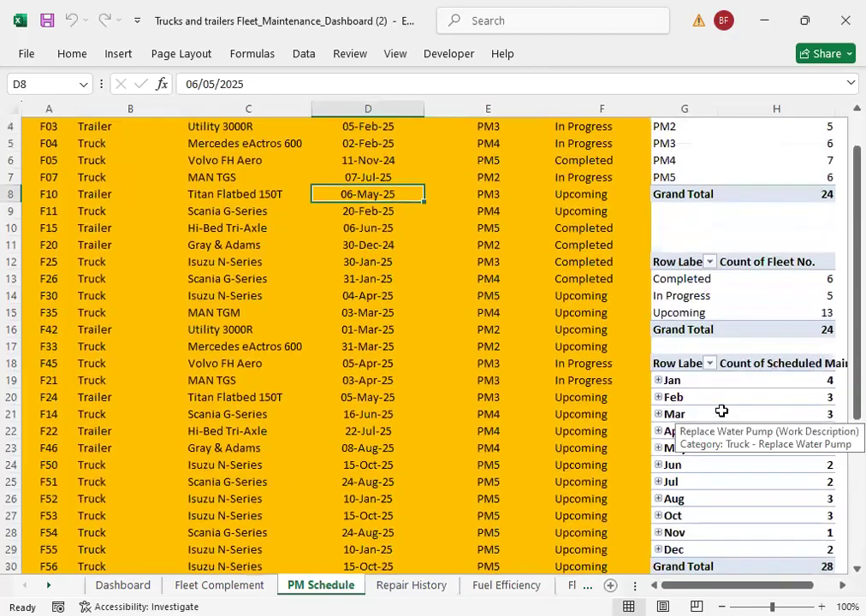
pyautogui.moveTo(724, 410)
pyautogui.scroll(1, 725, 410)
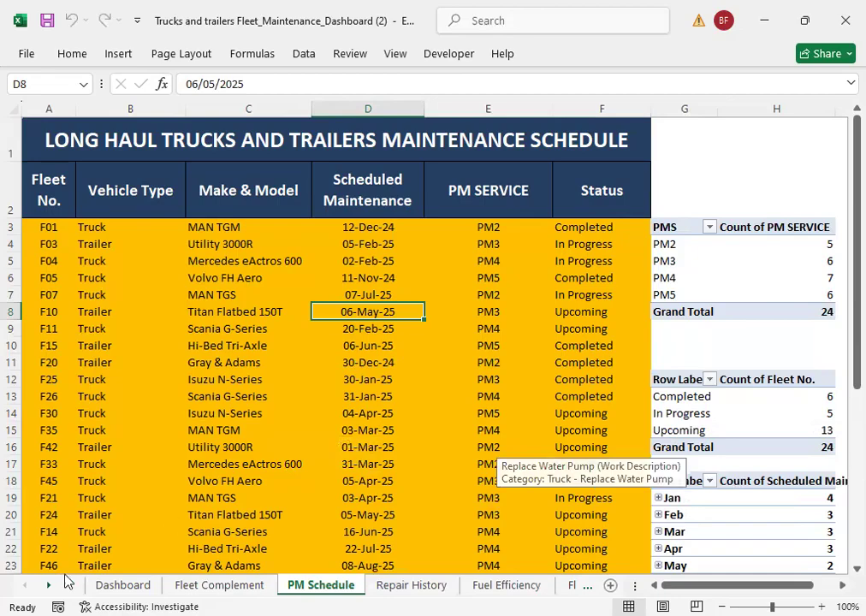
# Step: Return to the Dashboard sheet and check its maintenance summaries and charts
pyautogui.click(123, 586)
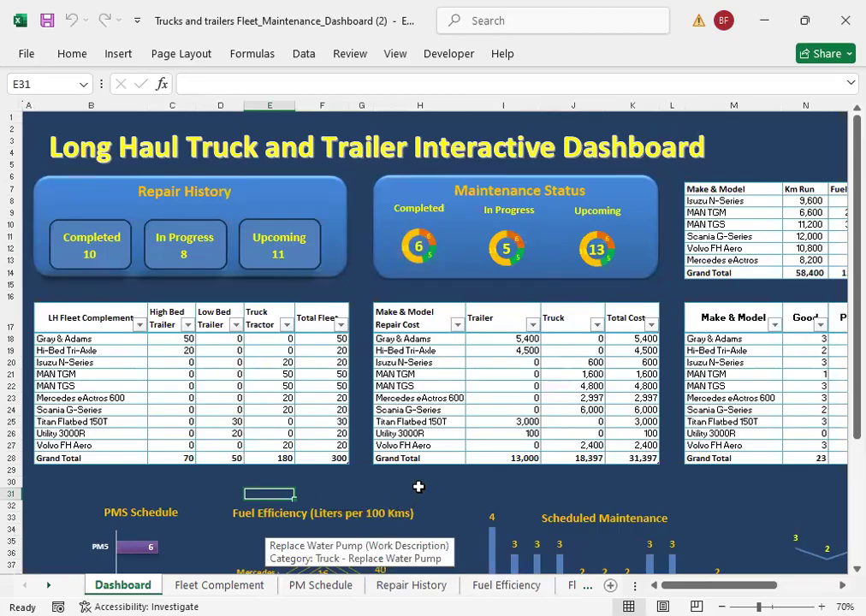
pyautogui.scroll(-1, 420, 486)
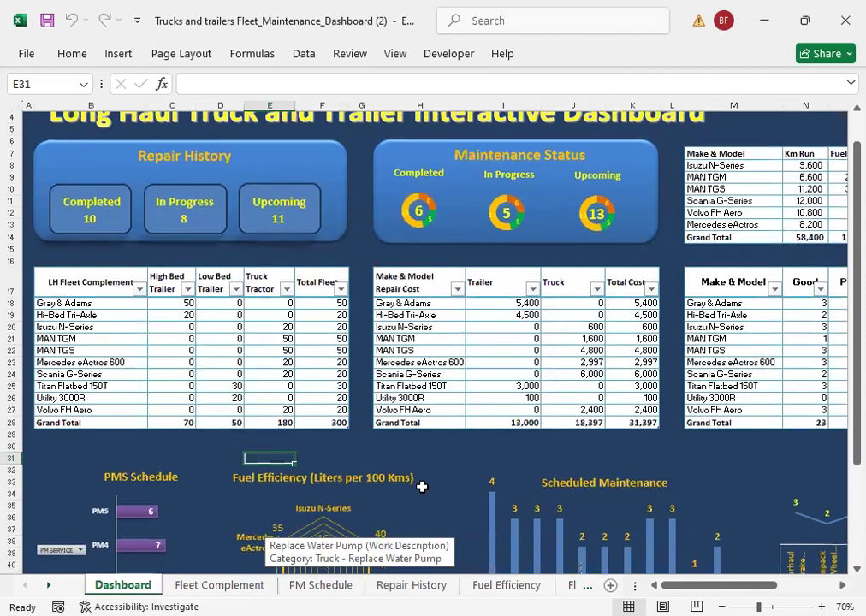
pyautogui.scroll(-1, 422, 486)
pyautogui.scroll(2, 368, 432)
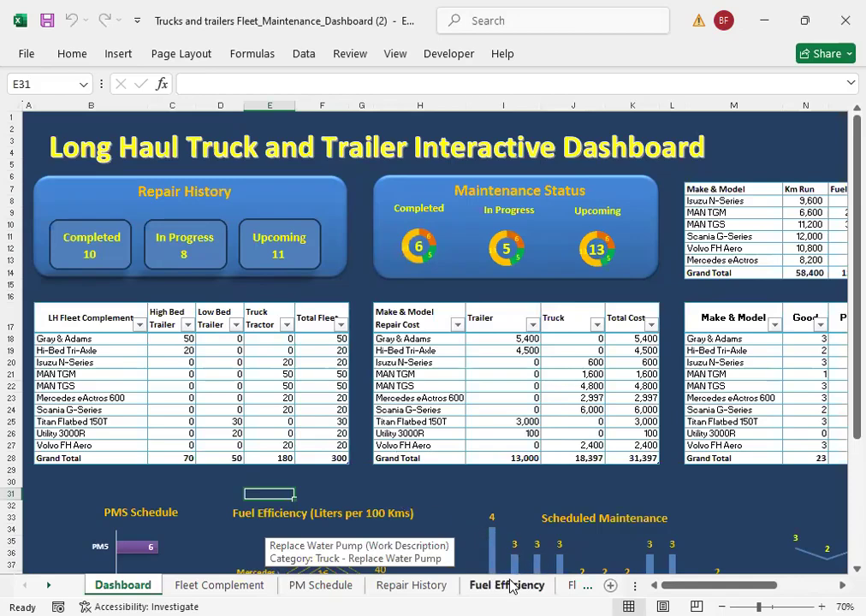
# Step: Examine the work descriptions and repair costs listed on the Repair History sheet
pyautogui.click(412, 584)
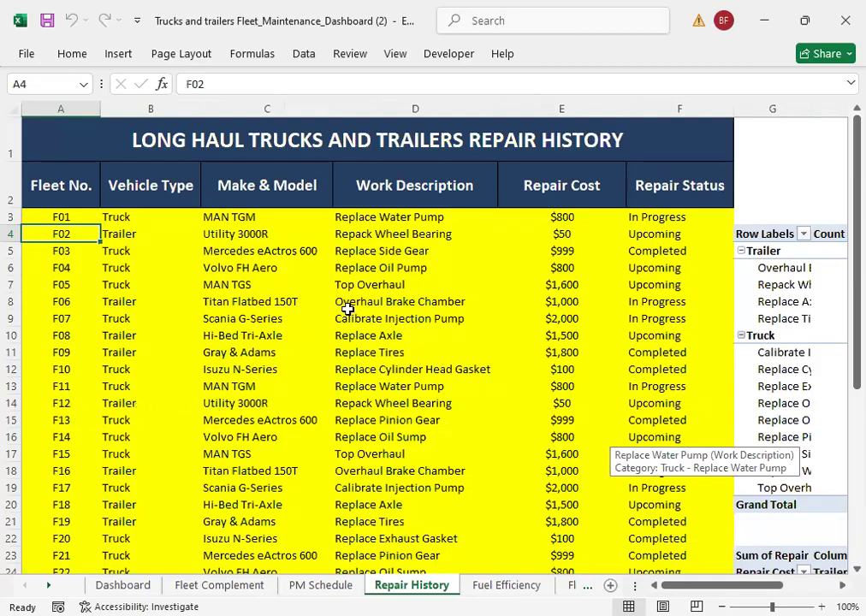
pyautogui.moveTo(371, 306); pyautogui.dragTo(370, 435)
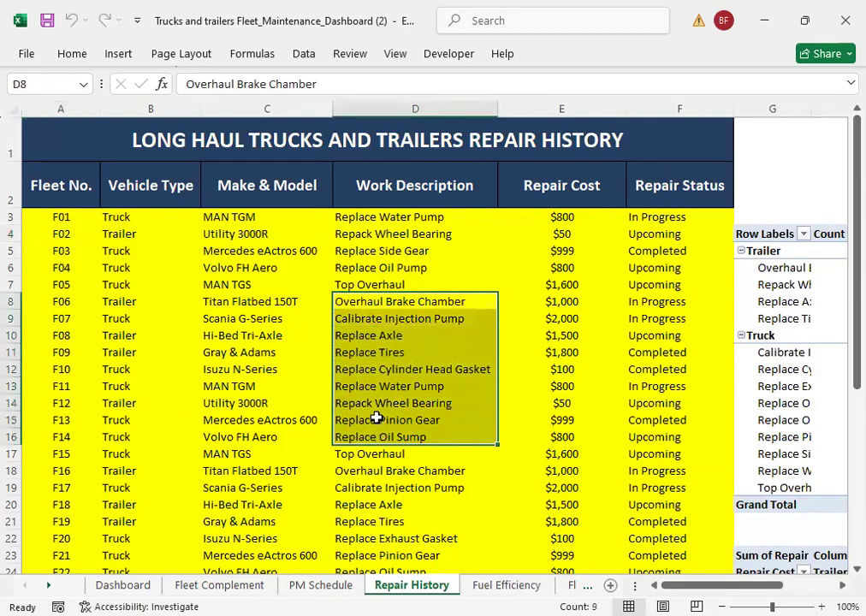
pyautogui.click(378, 285)
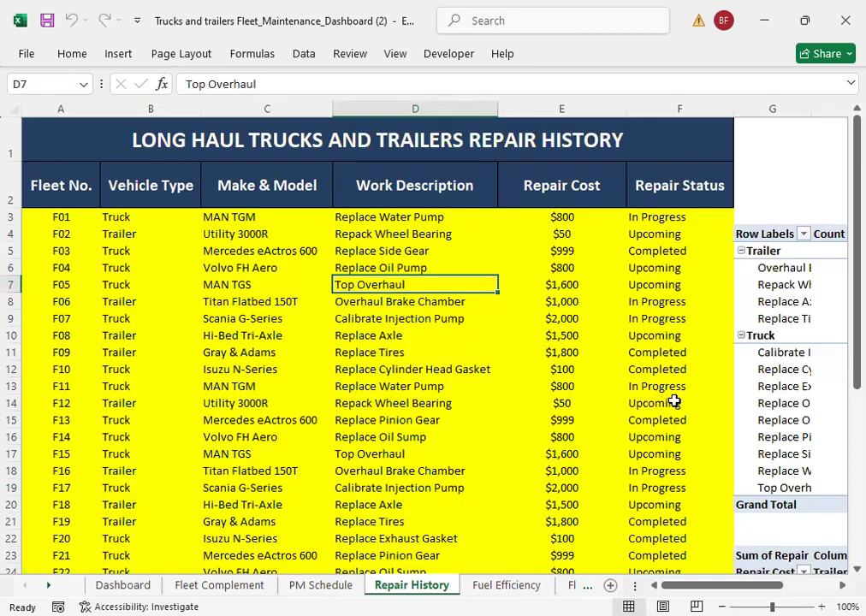
pyautogui.click(379, 254)
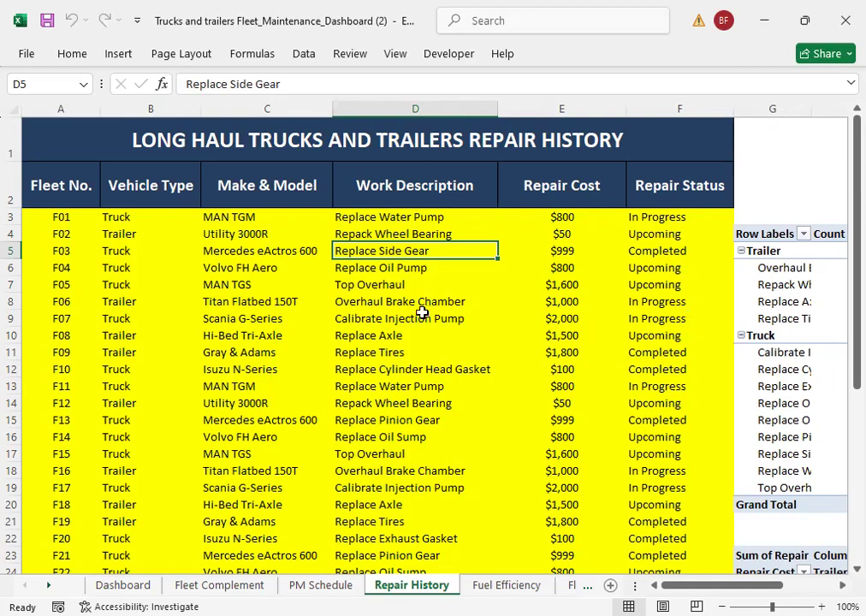
pyautogui.click(392, 287)
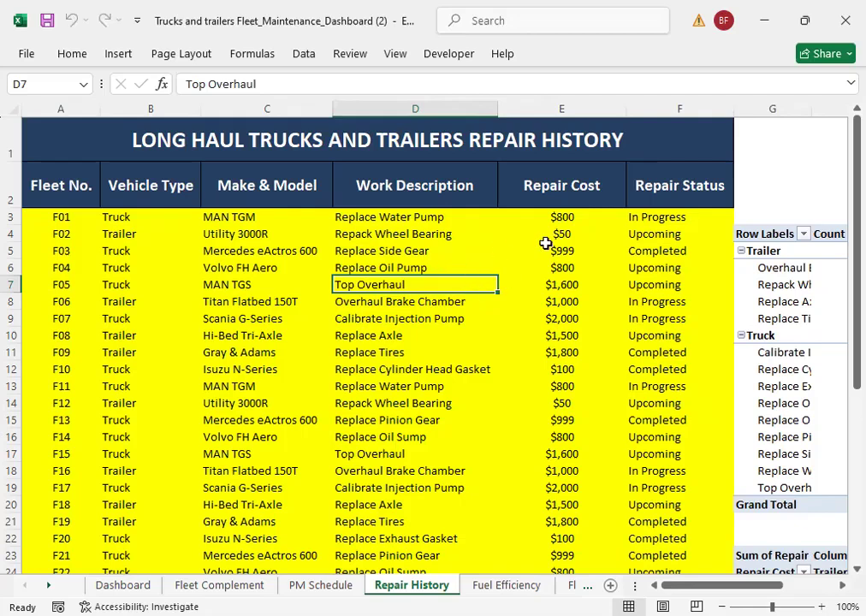
pyautogui.click(550, 217)
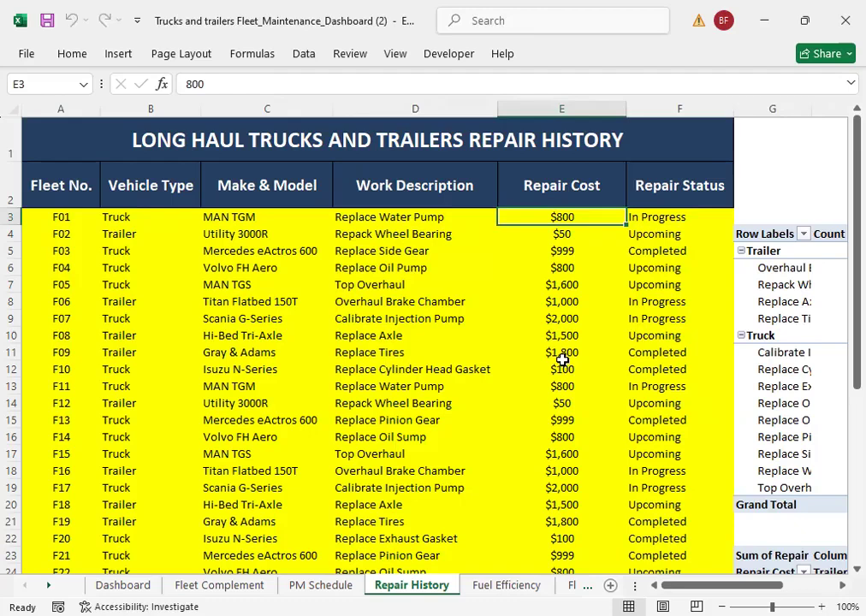
pyautogui.click(387, 315)
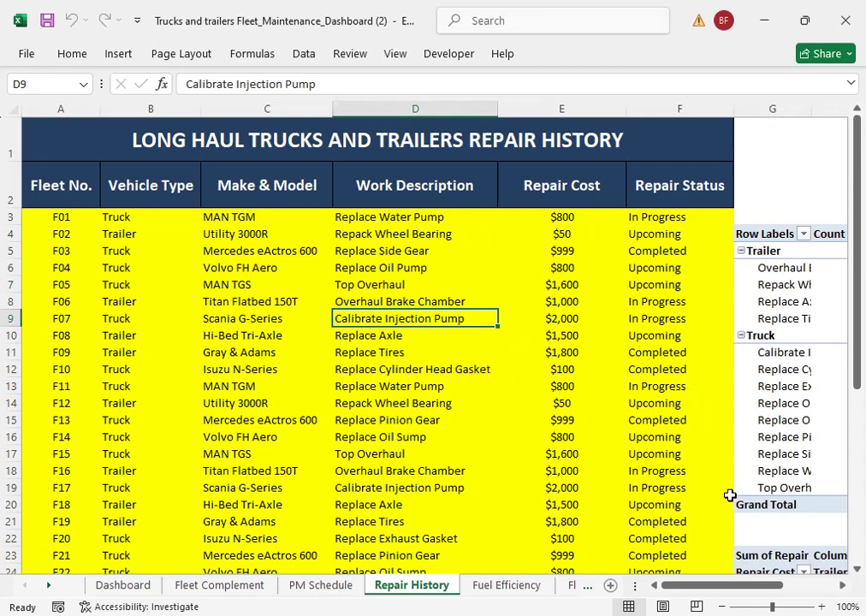
# Step: Review the work description, repair cost and repair status pivot tables beside the repair history
pyautogui.click(724, 585)
pyautogui.moveTo(724, 586); pyautogui.dragTo(779, 586)
pyautogui.scroll(-2, 671, 420)
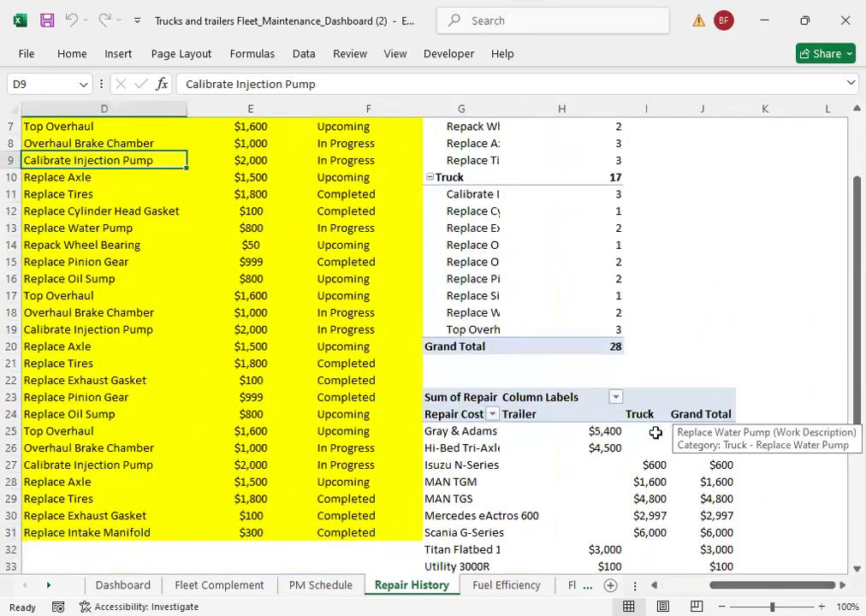
pyautogui.scroll(-2, 655, 433)
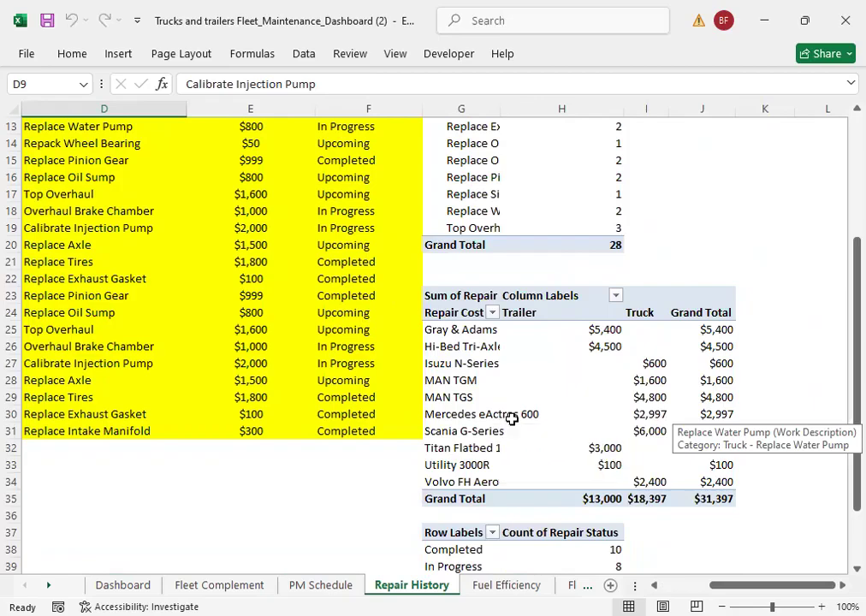
pyautogui.scroll(-2, 512, 419)
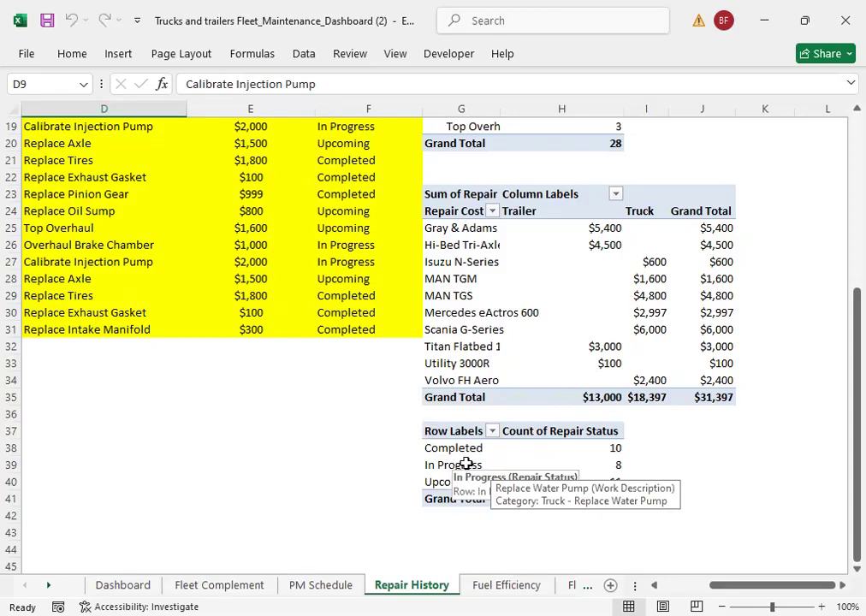
# Step: Check the In Progress entry in the repair status pivot table on the Repair History sheet
pyautogui.click(464, 465)
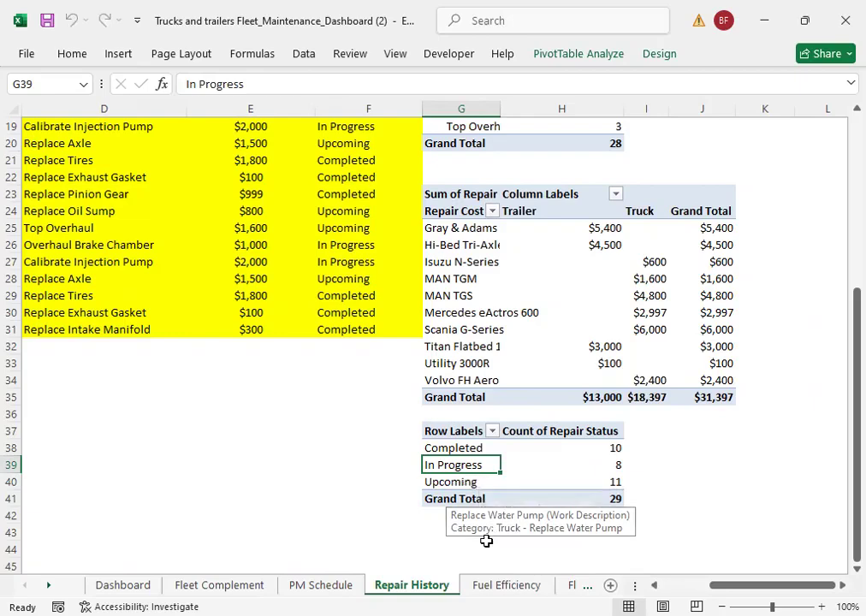
pyautogui.scroll(6, 308, 302)
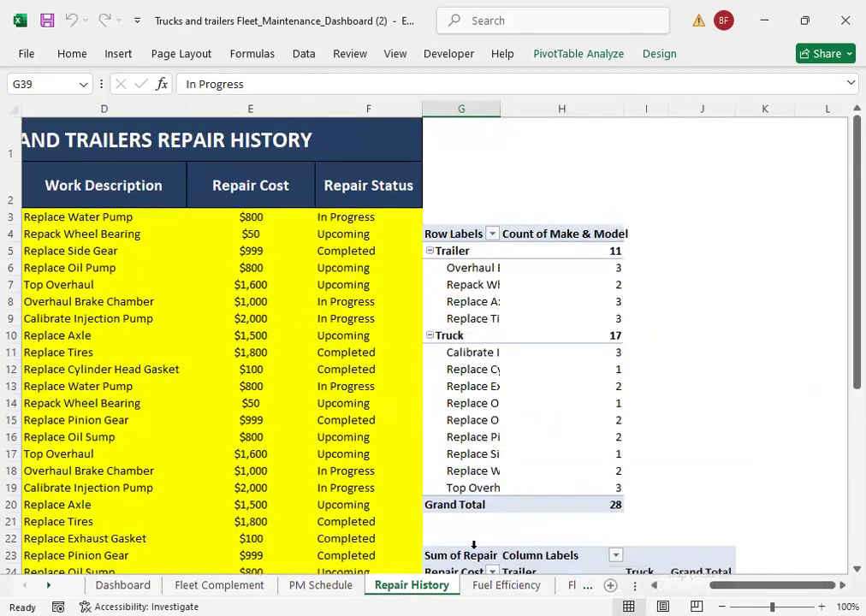
# Step: Open the Fuel Efficiency sheet and review the truck models and their Km Run values
pyautogui.click(506, 584)
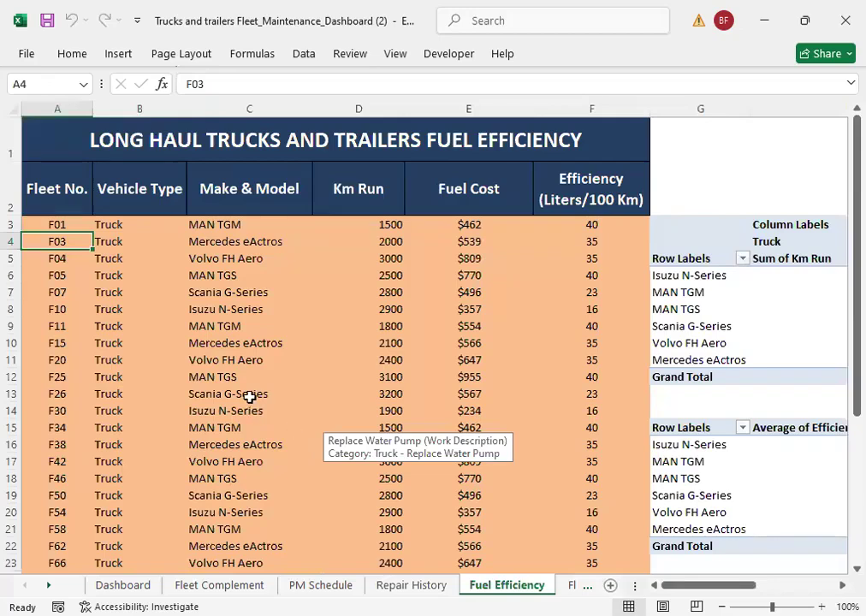
pyautogui.click(231, 372)
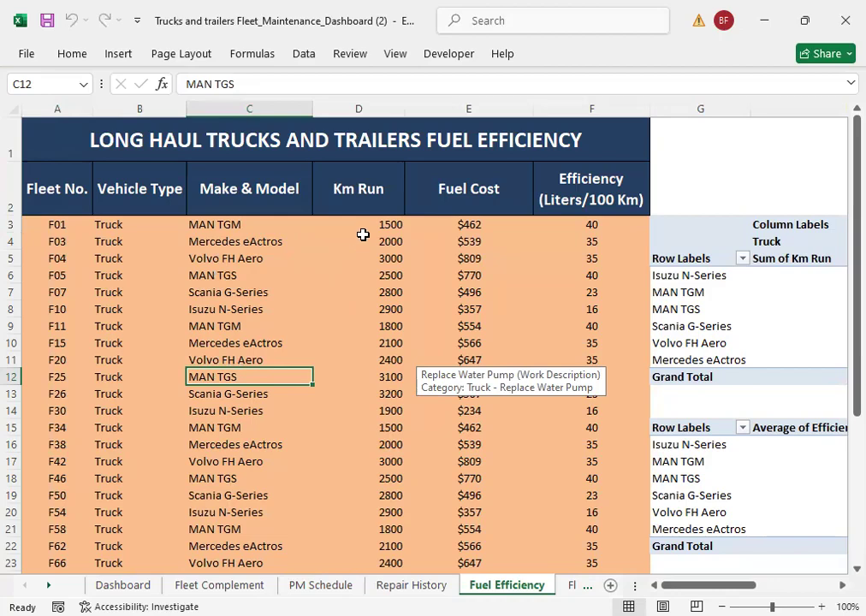
pyautogui.moveTo(364, 233); pyautogui.dragTo(375, 428)
pyautogui.click(383, 254)
pyautogui.click(373, 228)
# Step: Inspect the distance and Fuel Cost formula for the first two trucks, MAN TGM and Mercedes eActros
pyautogui.click(218, 224)
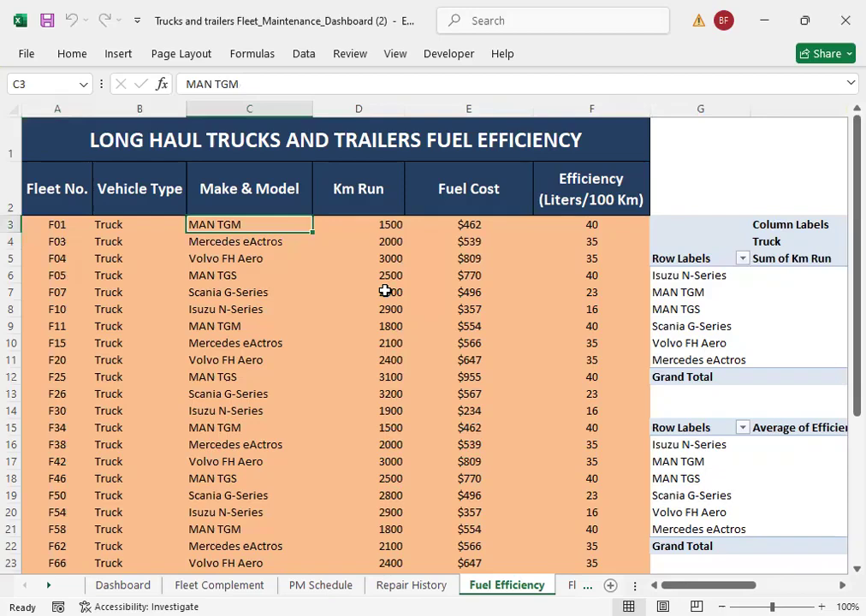
pyautogui.click(384, 227)
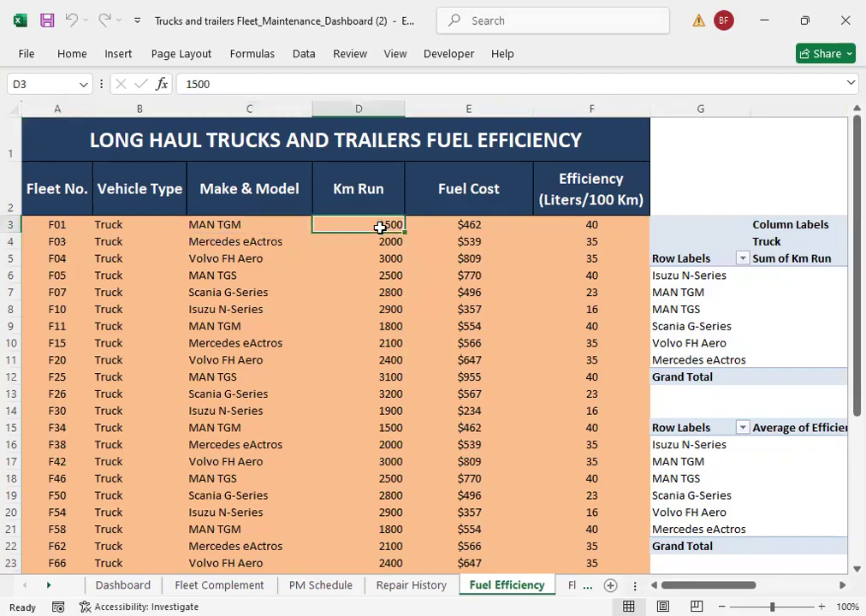
pyautogui.click(457, 227)
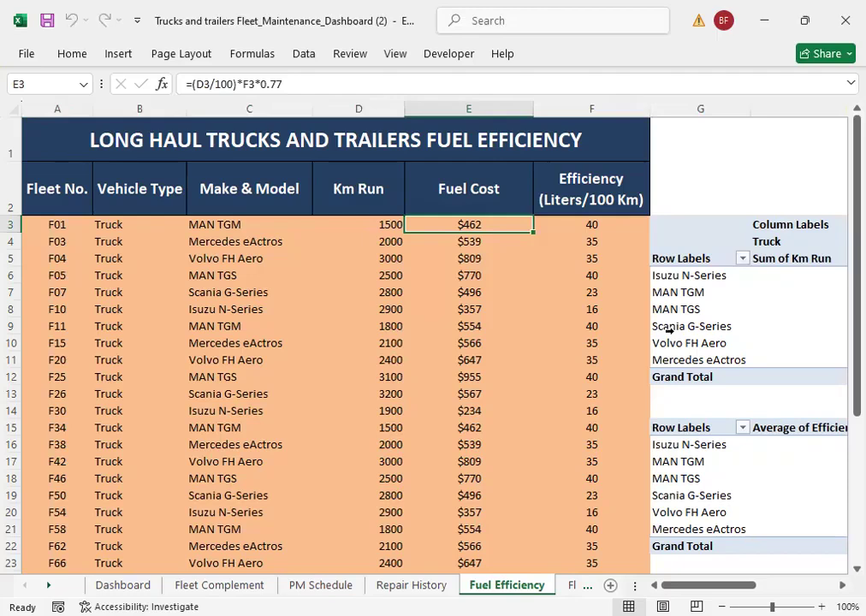
pyautogui.press('Left')
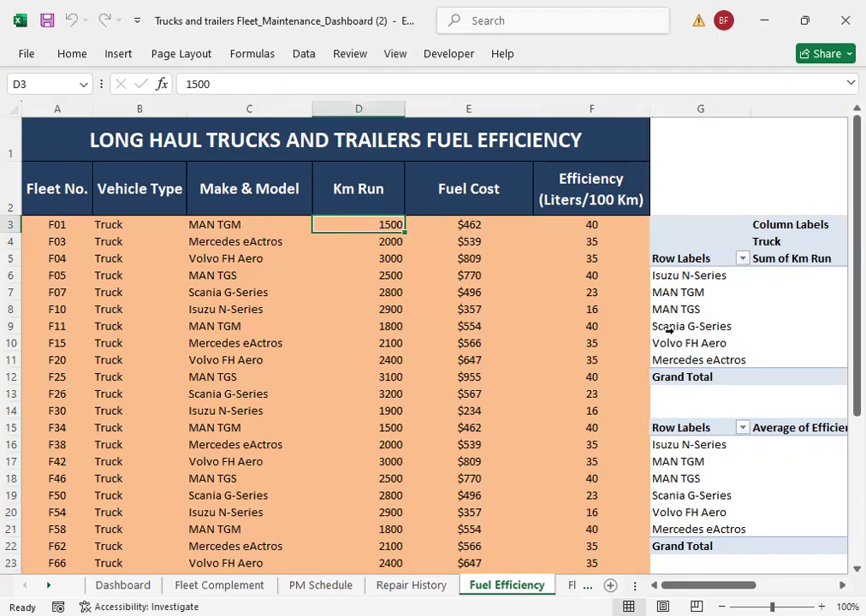
pyautogui.press('Left')
pyautogui.press('Down')
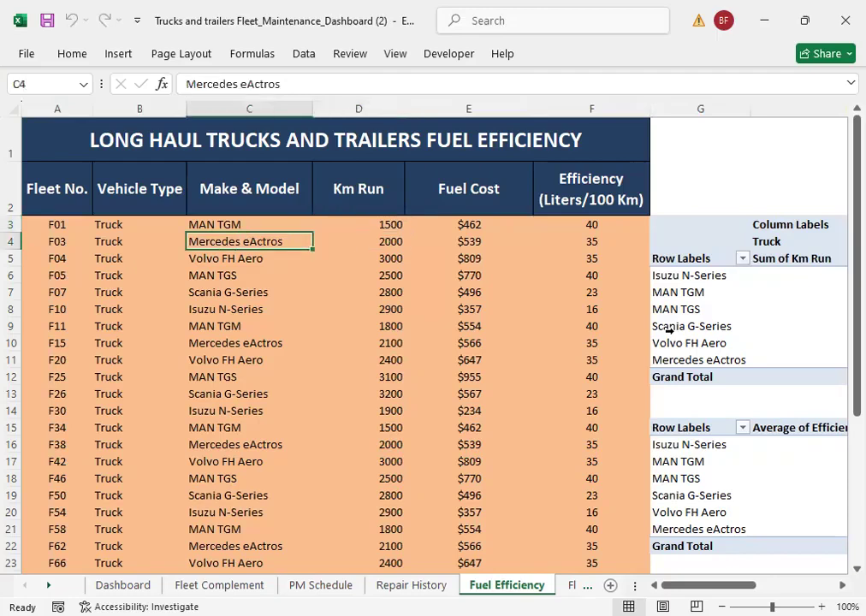
pyautogui.press('Right')
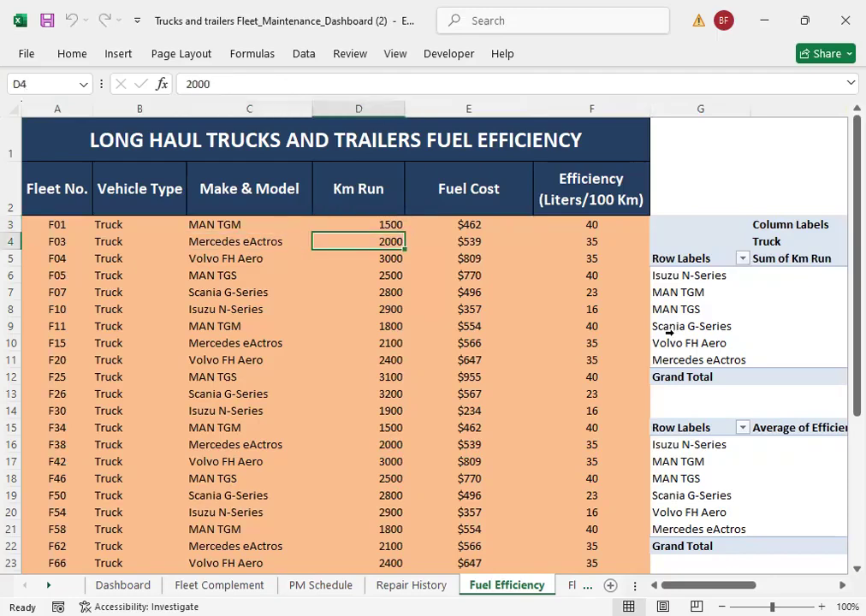
pyautogui.press('Right')
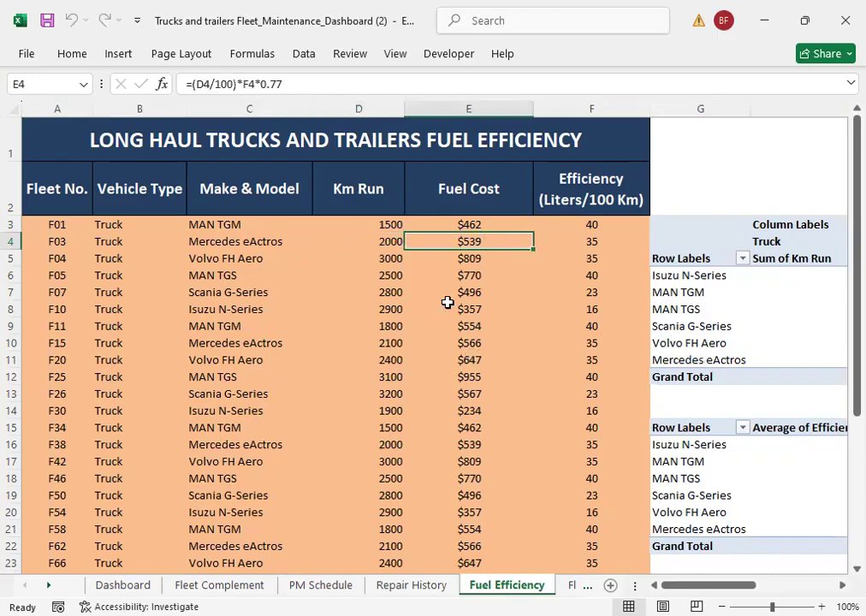
# Step: Review the Efficiency (Liters/100 Km) column and the Km Run and average efficiency pivot tables beside it
pyautogui.click(585, 225)
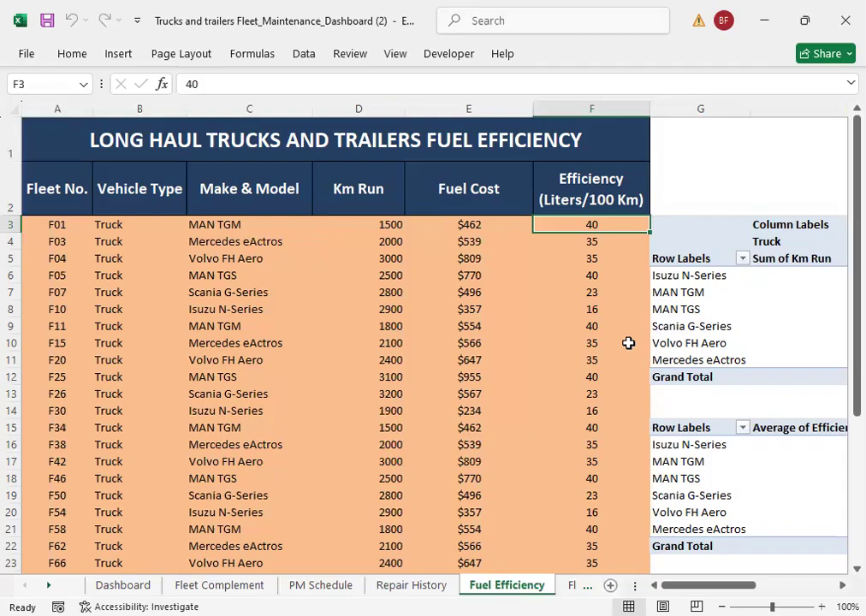
pyautogui.press('Down')
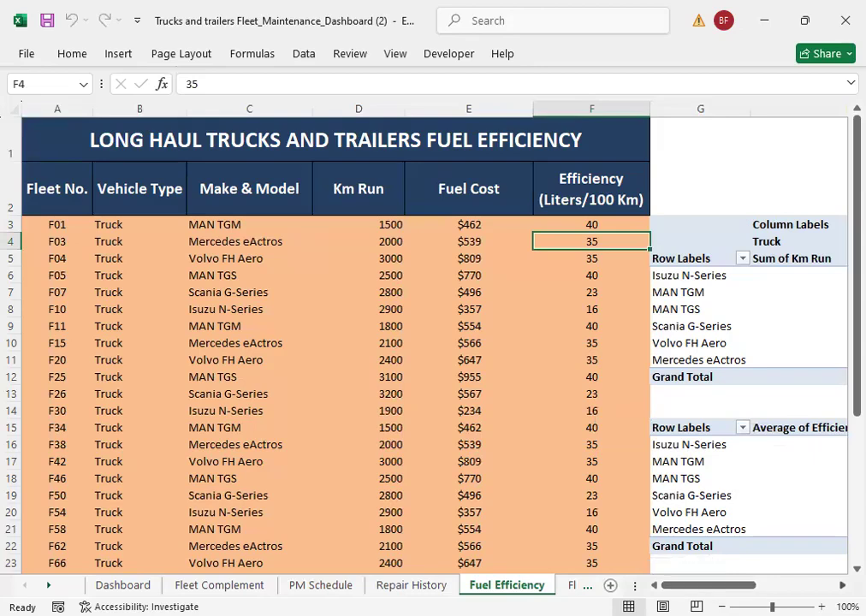
pyautogui.click(843, 585)
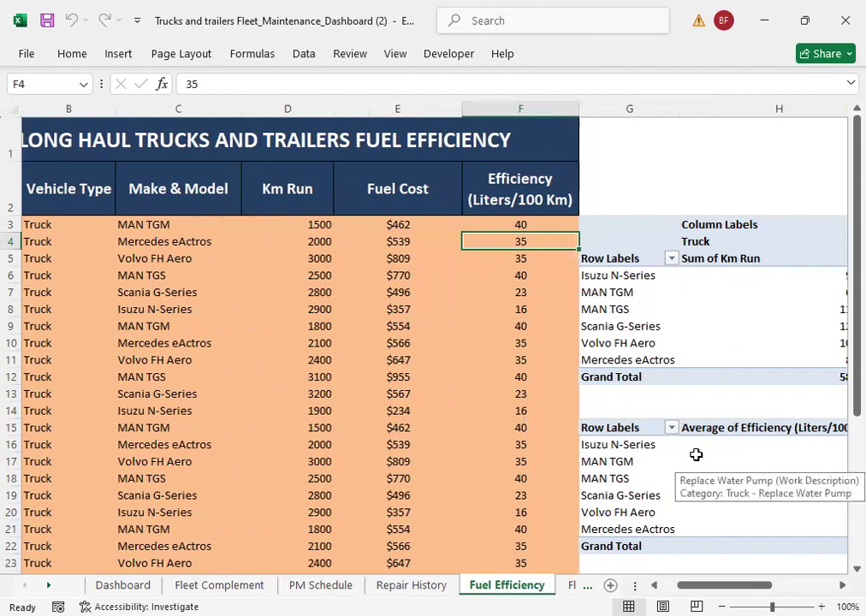
pyautogui.scroll(-2, 700, 460)
pyautogui.scroll(2, 666, 379)
# Step: Open the Fleet Condition sheet and examine the Condition and Status entries of the trucks and trailers
pyautogui.click(49, 585)
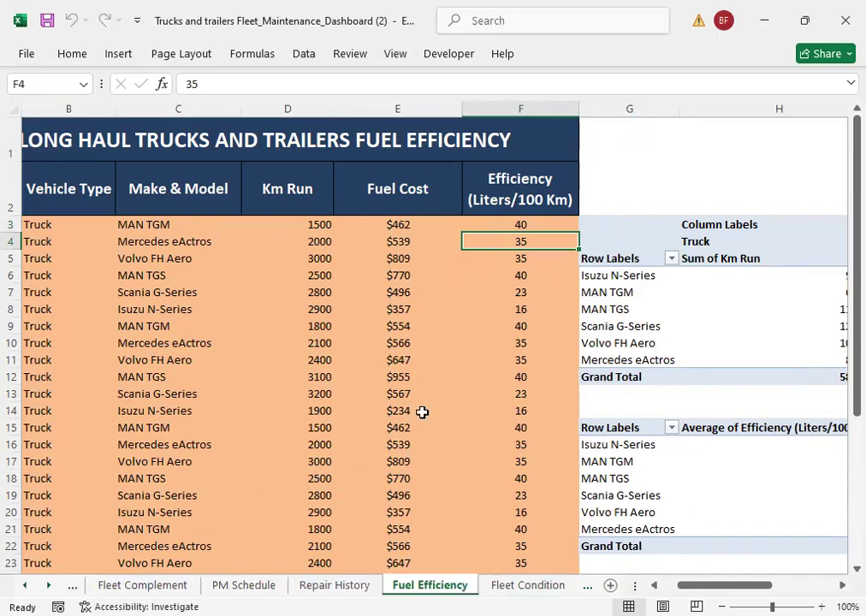
pyautogui.scroll(-1, 422, 412)
pyautogui.click(528, 586)
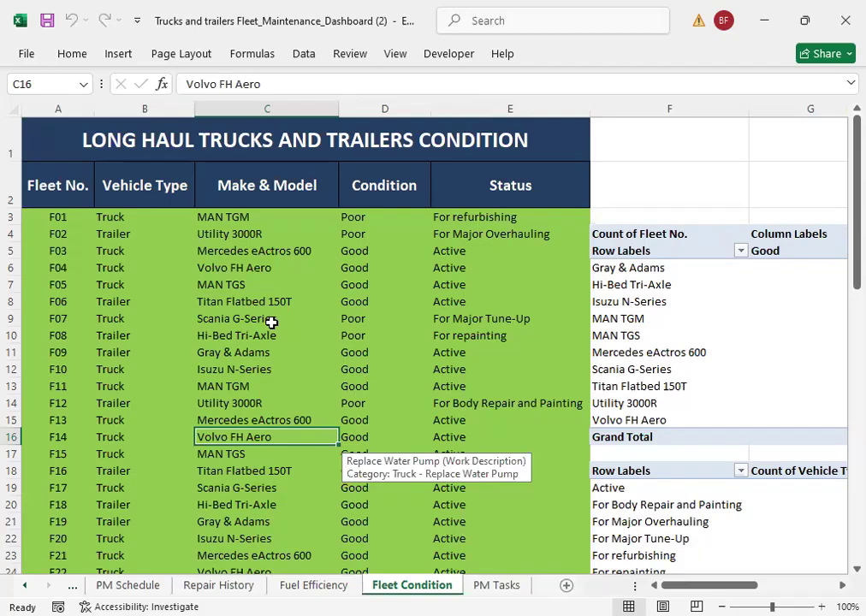
pyautogui.click(363, 271)
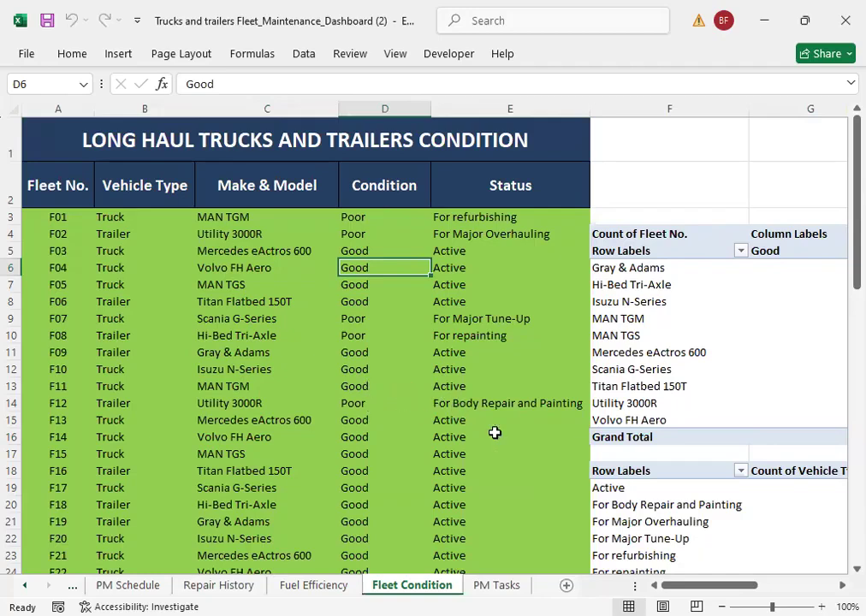
pyautogui.click(452, 220)
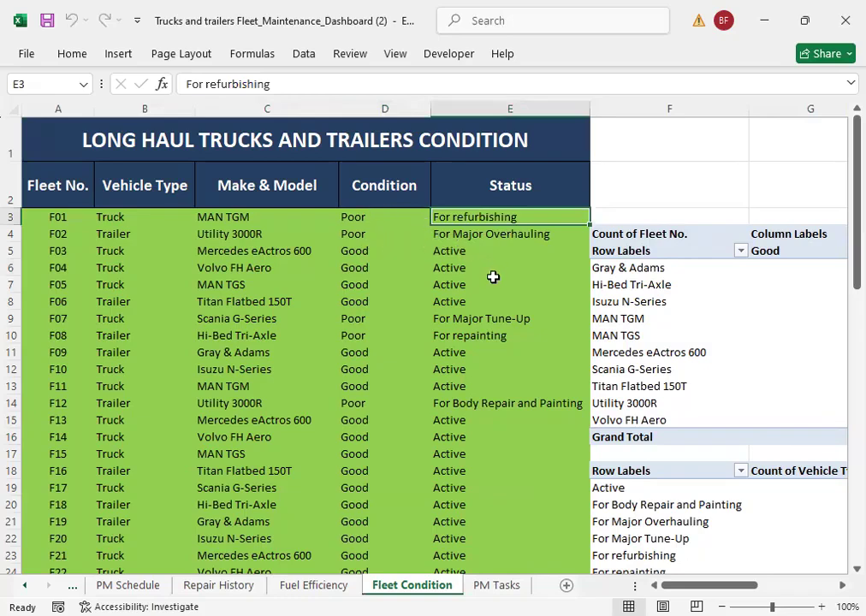
pyautogui.click(480, 316)
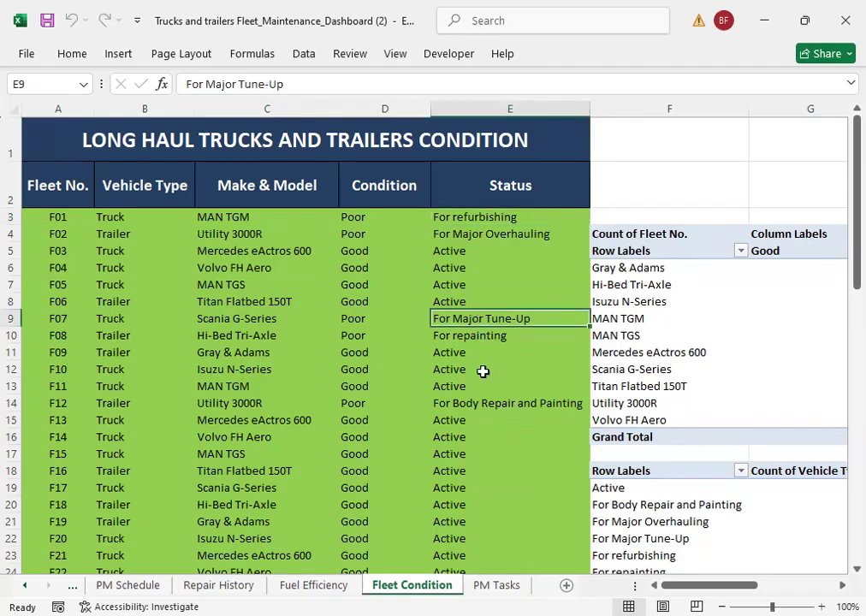
pyautogui.click(485, 405)
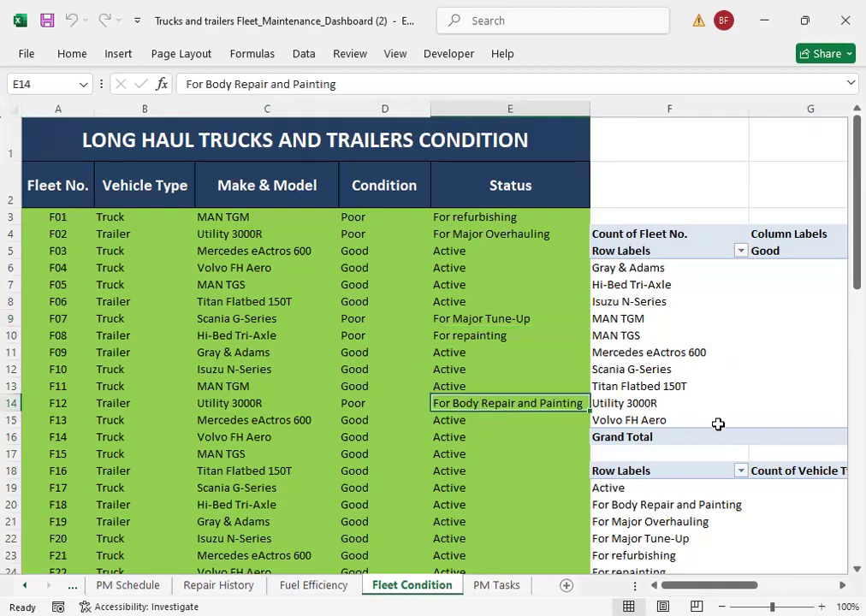
# Step: Review the condition and status pivot tables beside the fleet condition list
pyautogui.scroll(-4, 717, 442)
pyautogui.scroll(3, 716, 434)
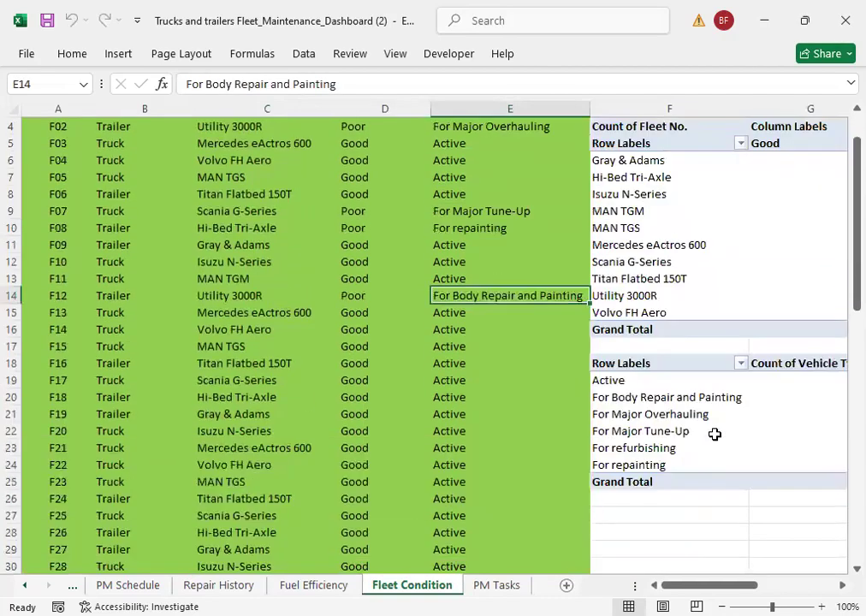
pyautogui.click(675, 280)
# Step: Open the PM Tasks sheet and look across the preventive maintenance columns from PM1 to PM5
pyautogui.click(490, 585)
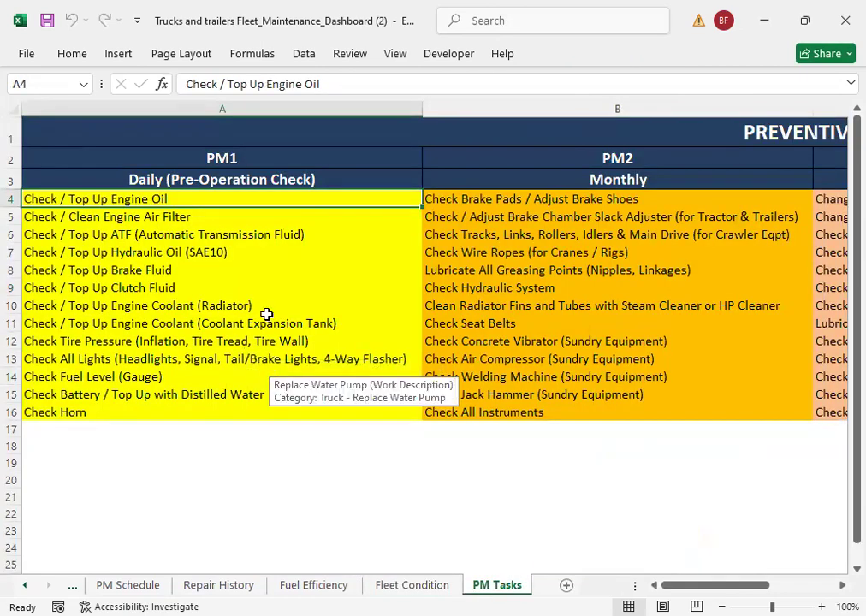
pyautogui.click(178, 267)
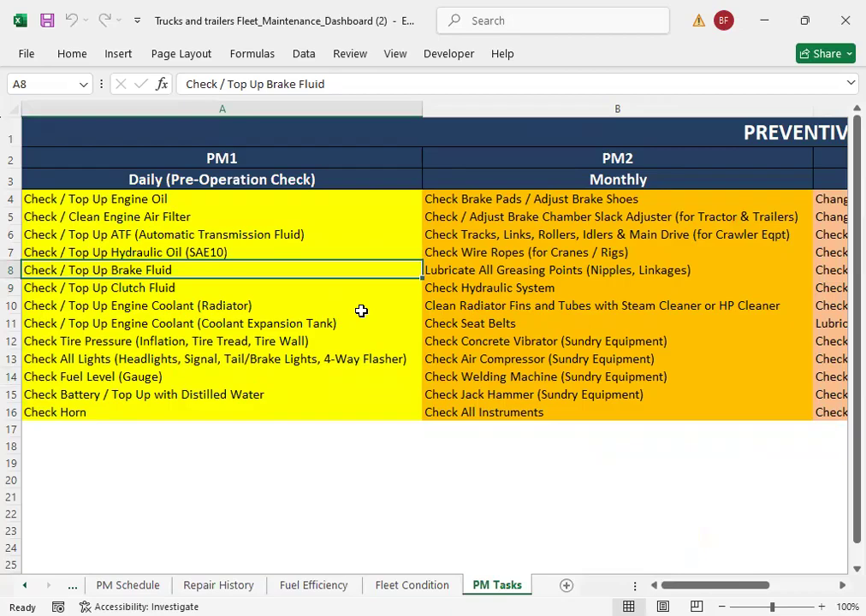
pyautogui.press('Right')
pyautogui.press('Right')
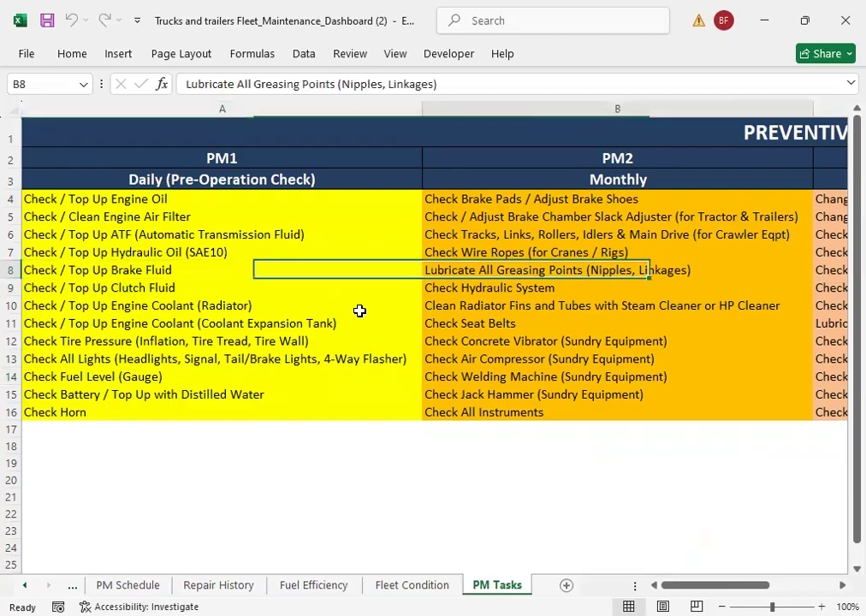
pyautogui.press('Right')
pyautogui.press('Right')
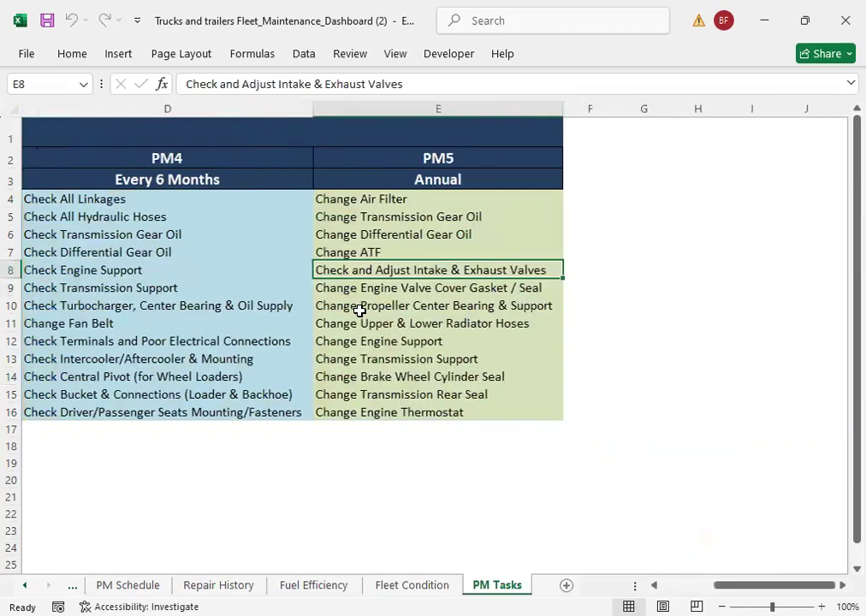
pyautogui.press('Left')
pyautogui.press('Left')
pyautogui.press('Left')
pyautogui.press('Left')
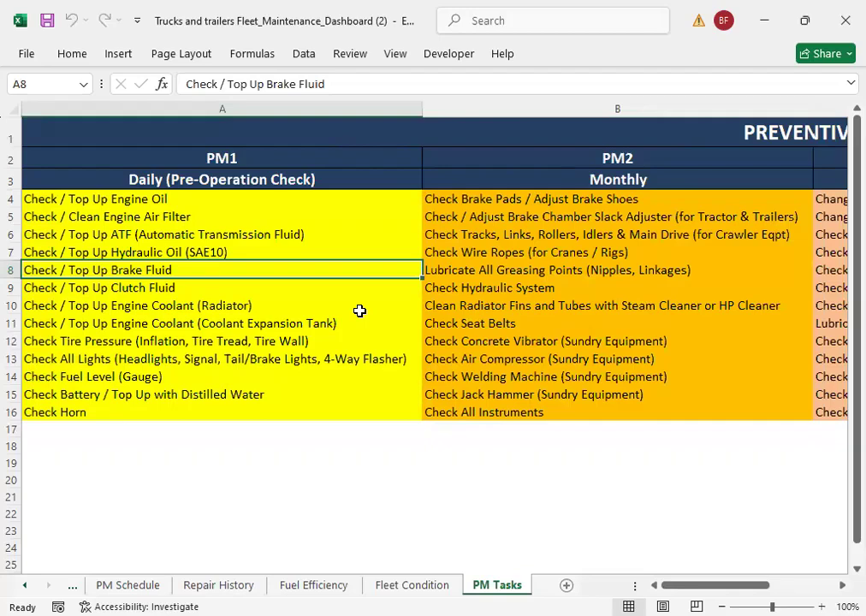
# Step: Examine the PM1 daily pre-operation checks, from the engine oil and air filter tasks through the horn check
pyautogui.press('Up')
pyautogui.press('Up')
pyautogui.press('Up')
pyautogui.press('Up')
pyautogui.press('Up')
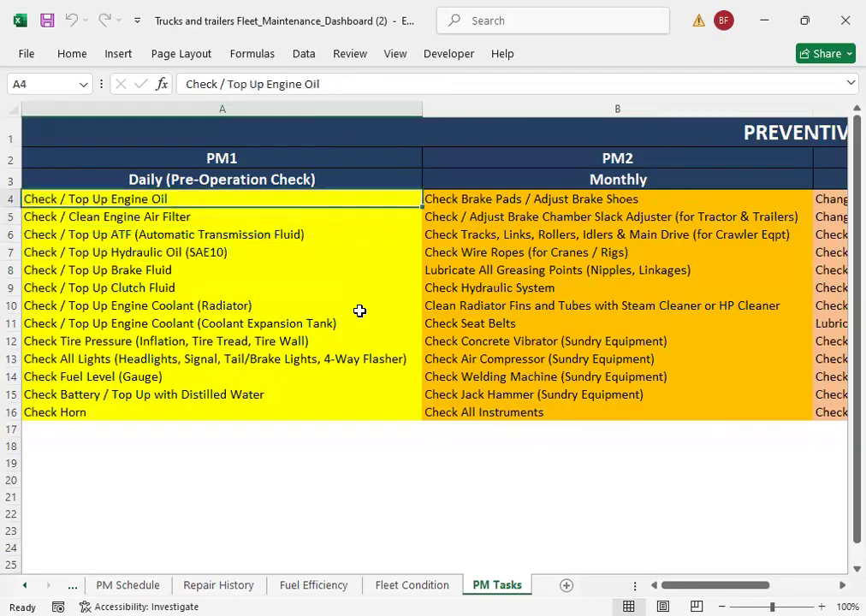
pyautogui.press('Up')
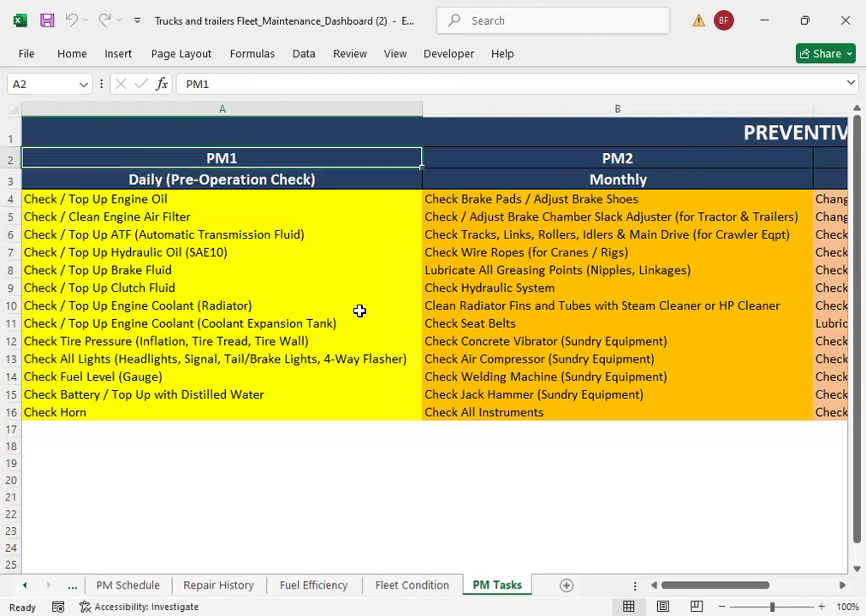
pyautogui.press('Down')
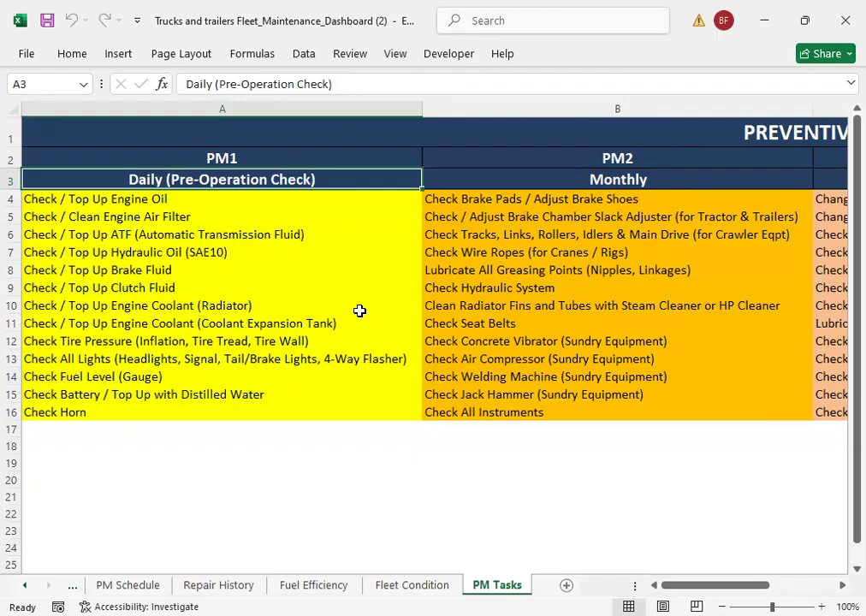
pyautogui.click(183, 197)
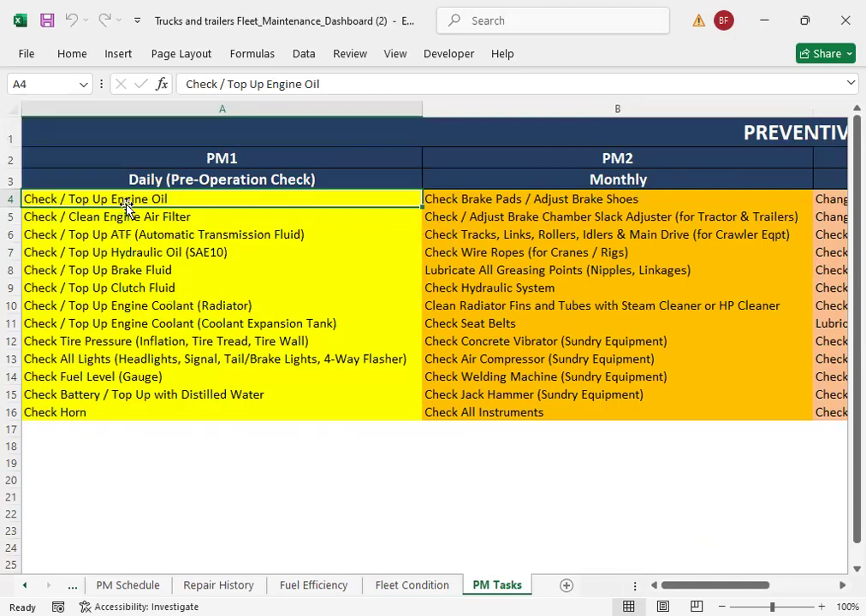
pyautogui.moveTo(128, 197); pyautogui.dragTo(153, 416)
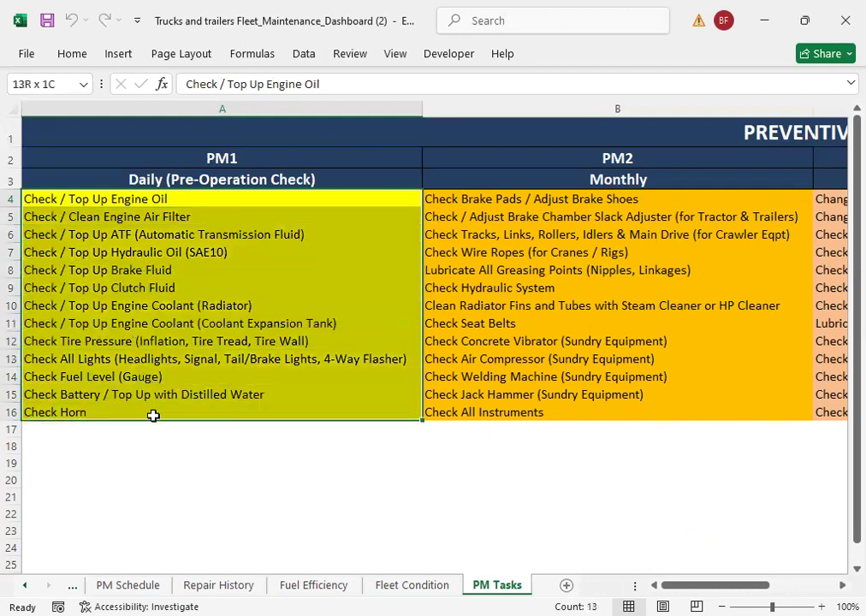
pyautogui.click(135, 215)
pyautogui.click(135, 198)
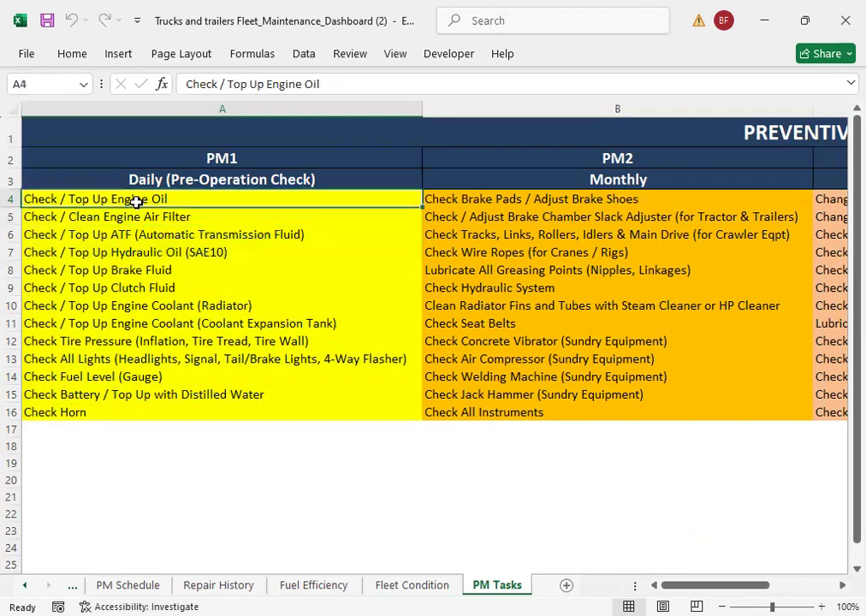
pyautogui.click(141, 217)
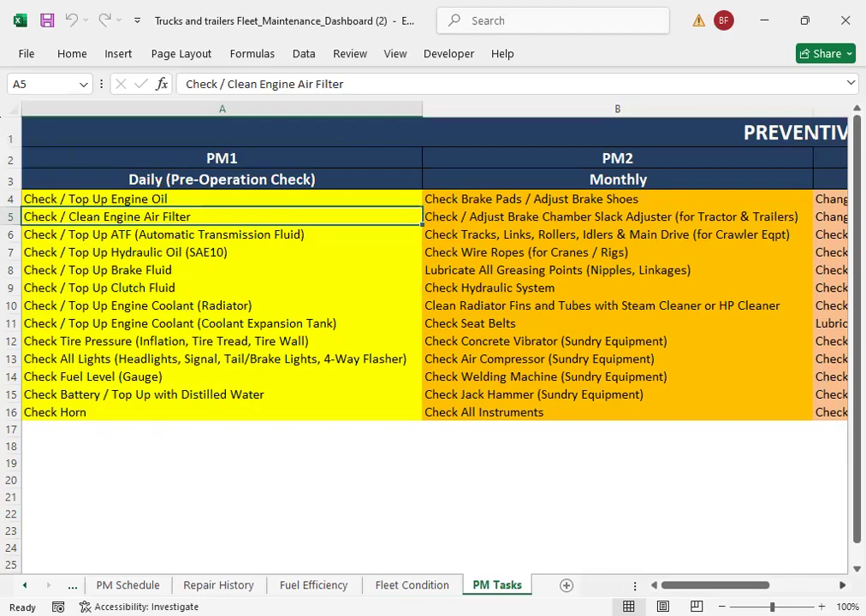
# Step: Review the PM2 monthly tasks, from the brake pads check through the instruments check
pyautogui.click(843, 585)
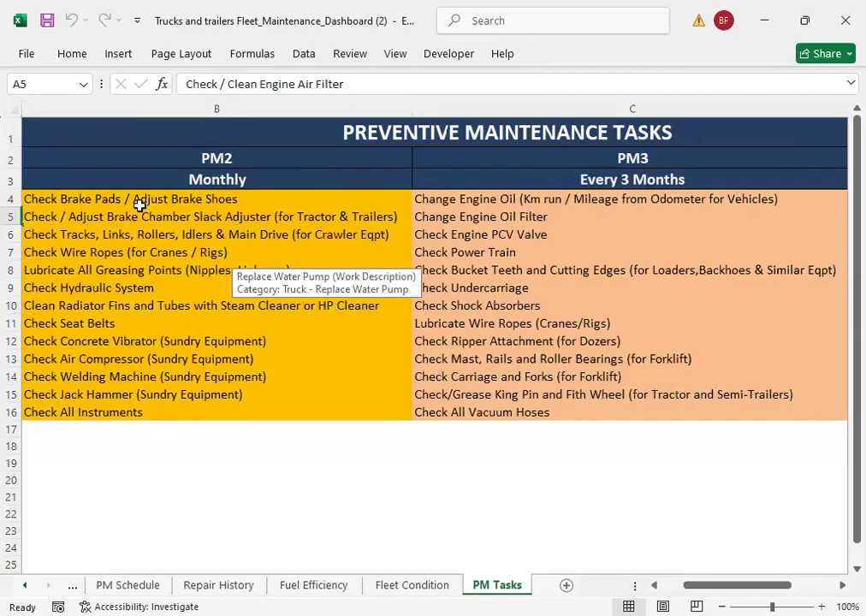
pyautogui.moveTo(140, 205); pyautogui.dragTo(163, 406)
pyautogui.click(231, 253)
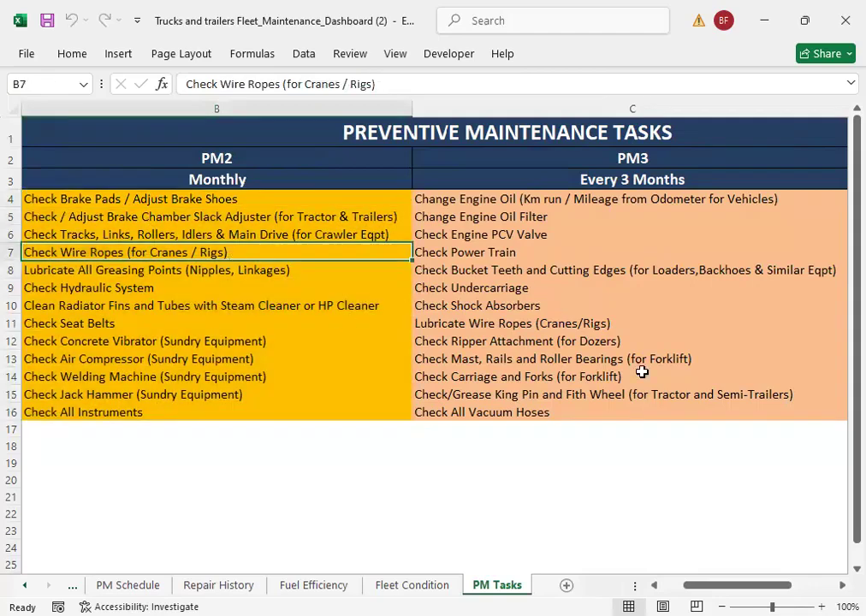
# Step: Review the PM3 quarterly, PM4 six-monthly and PM5 annual task lists, and return to the PM1 column
pyautogui.hscroll(2, 338, 385)
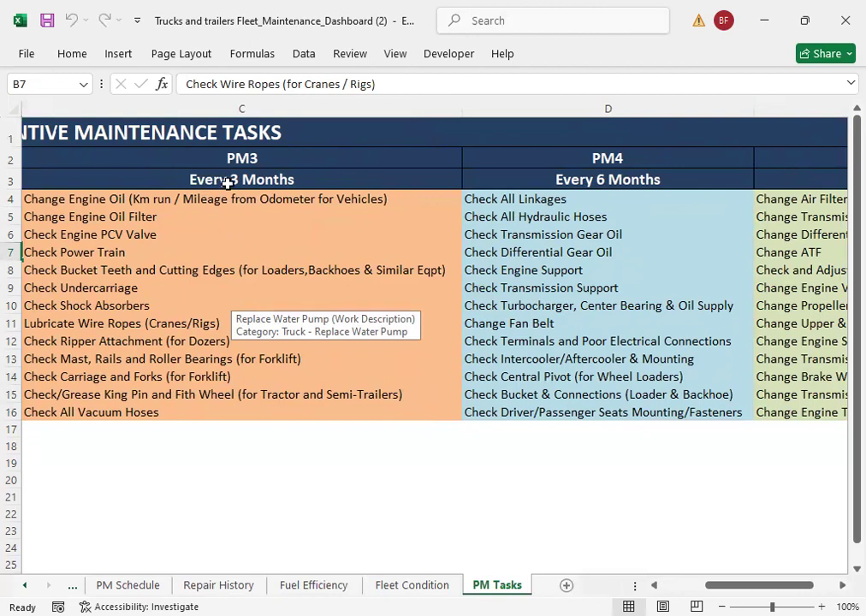
pyautogui.click(530, 269)
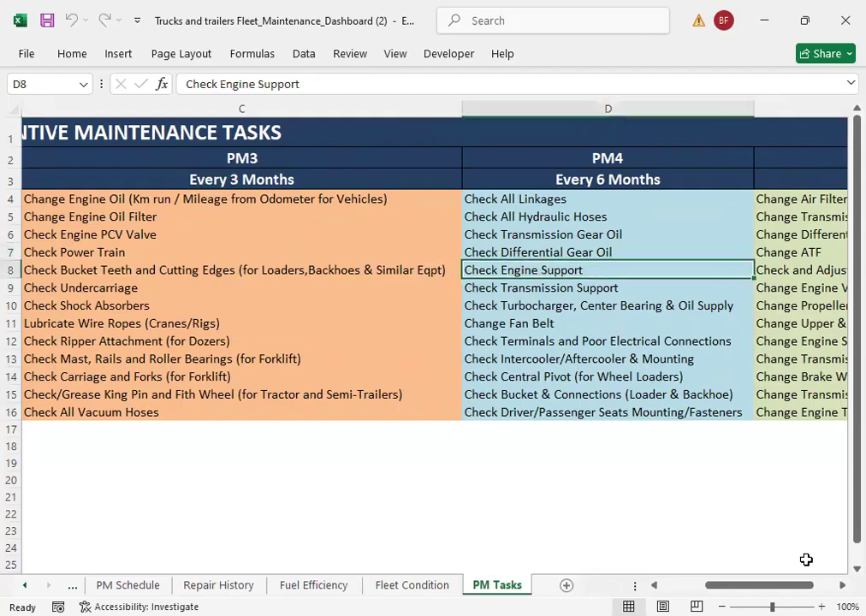
pyautogui.hscroll(1, 808, 564)
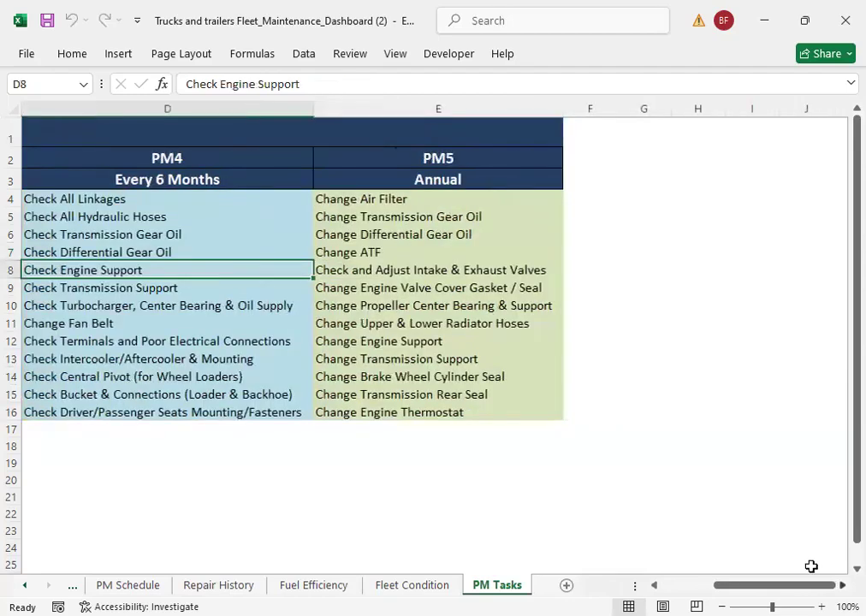
pyautogui.click(409, 236)
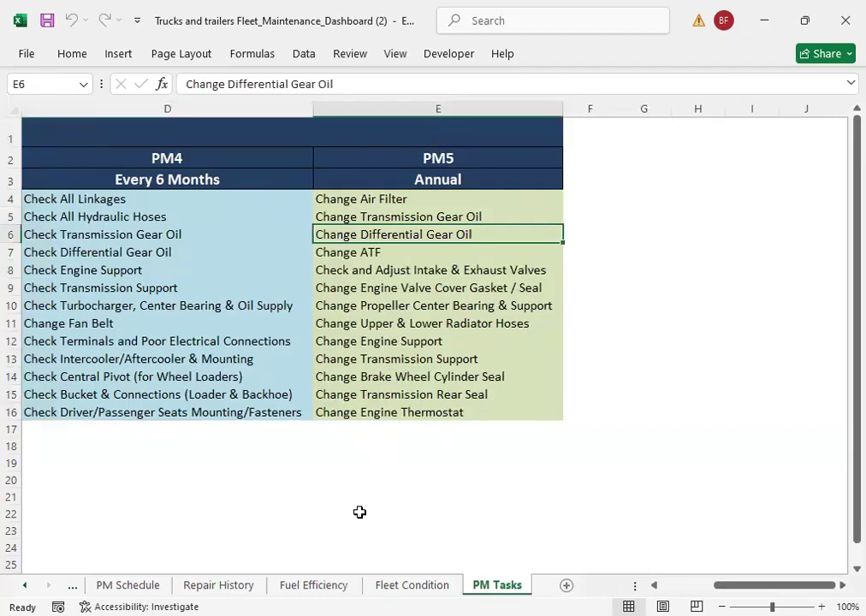
pyautogui.moveTo(753, 587); pyautogui.dragTo(644, 586)
pyautogui.click(137, 300)
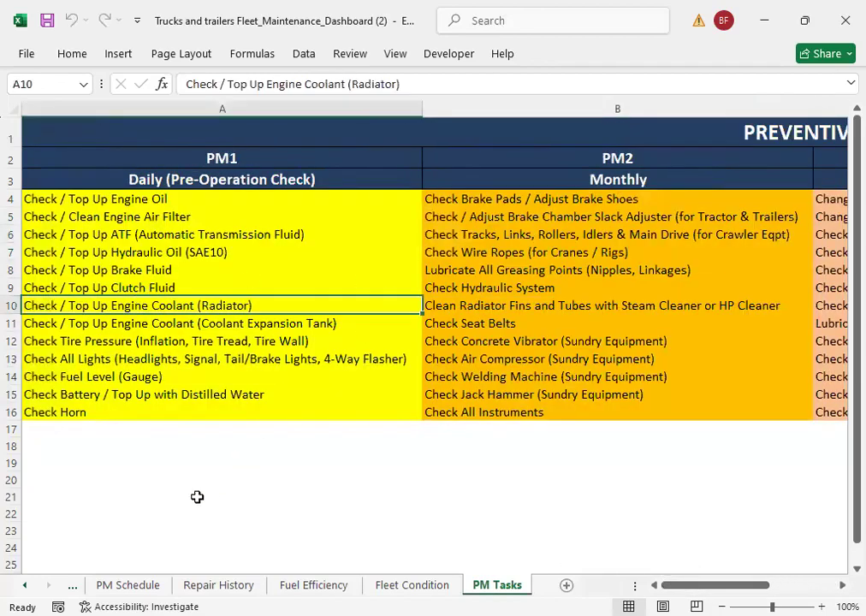
# Step: Return to the Dashboard sheet and look over its summary cards, fleet tables and maintenance charts
pyautogui.click(72, 586)
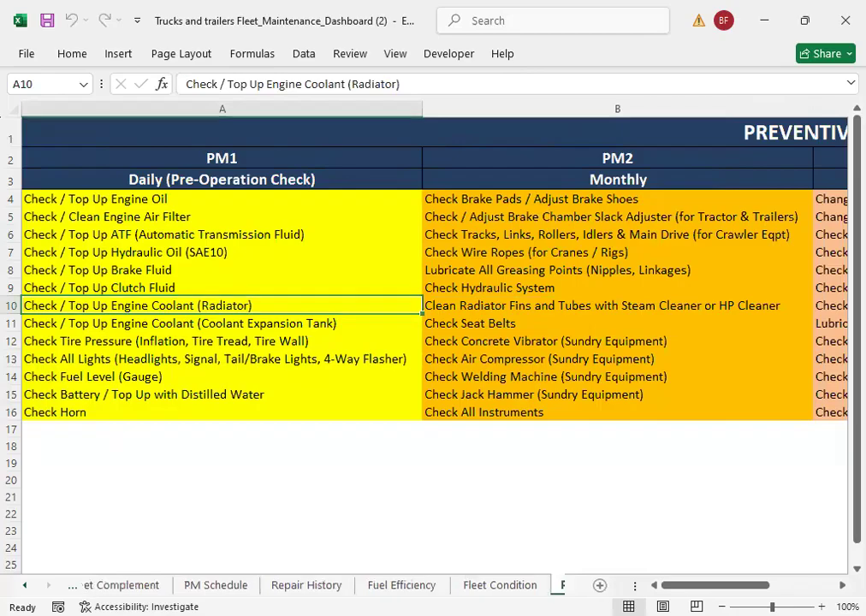
pyautogui.click(72, 586)
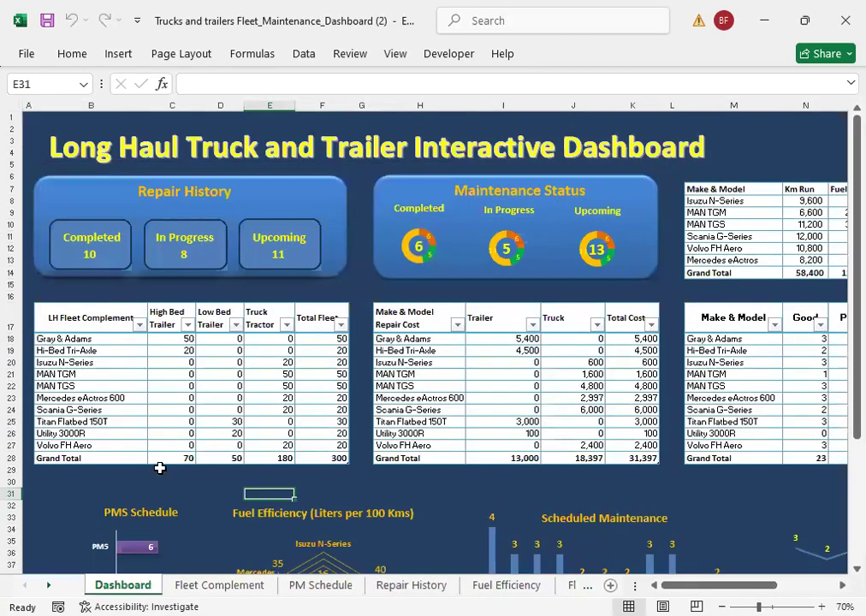
pyautogui.click(142, 481)
pyautogui.scroll(-3, 233, 444)
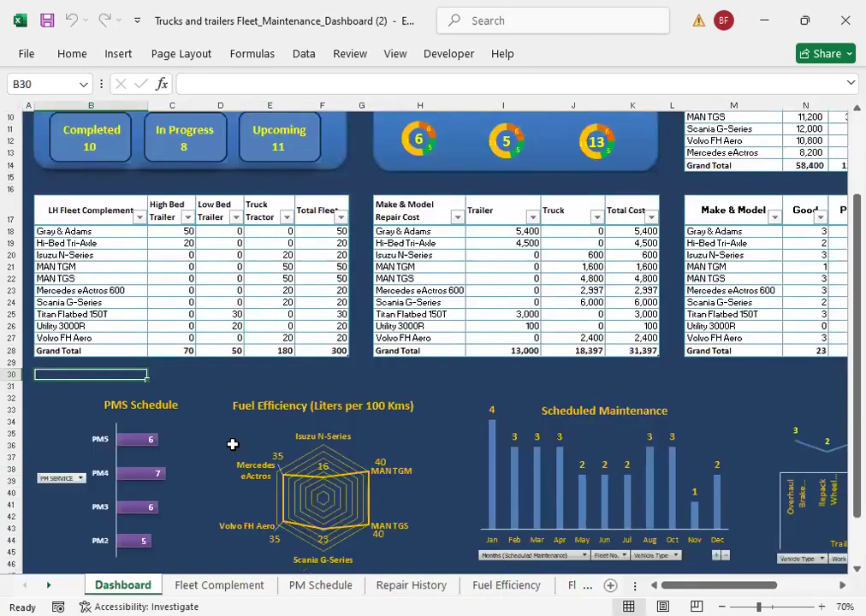
pyautogui.scroll(2, 233, 444)
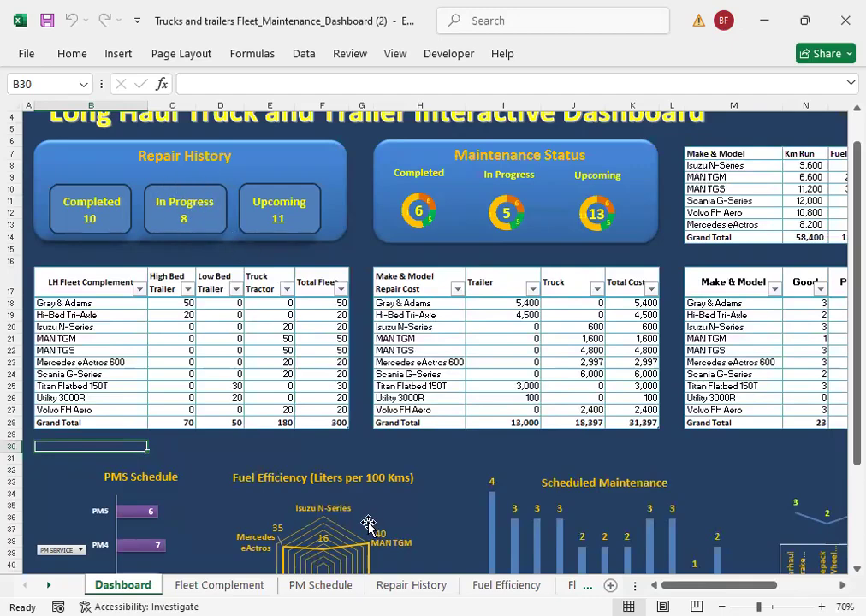
# Step: On the Repair History sheet, set the repair status in cells F3 and F4 to Completed
pyautogui.click(411, 585)
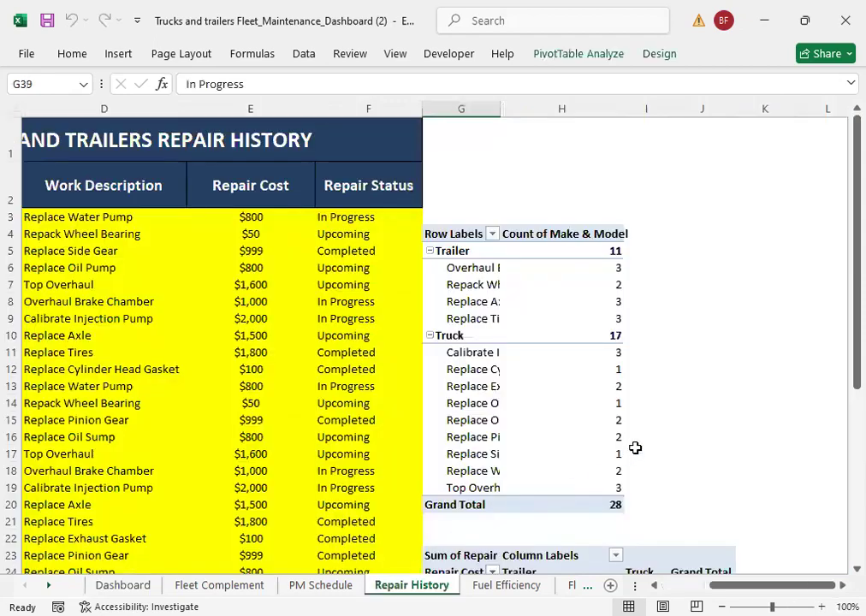
pyautogui.moveTo(842, 343)
pyautogui.mouseDown()
pyautogui.moveTo(842, 497)
pyautogui.moveTo(842, 341)
pyautogui.mouseUp()
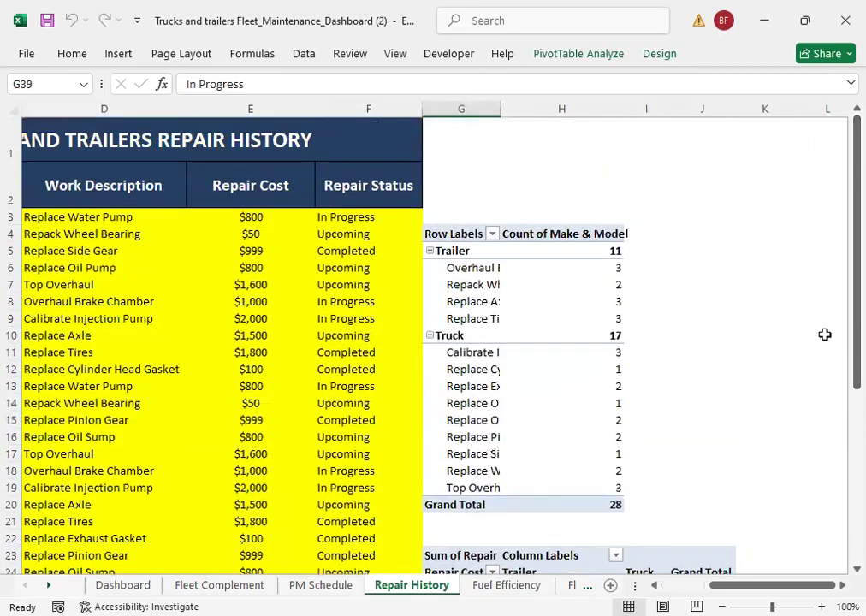
pyautogui.click(336, 219)
pyautogui.moveTo(586, 351)
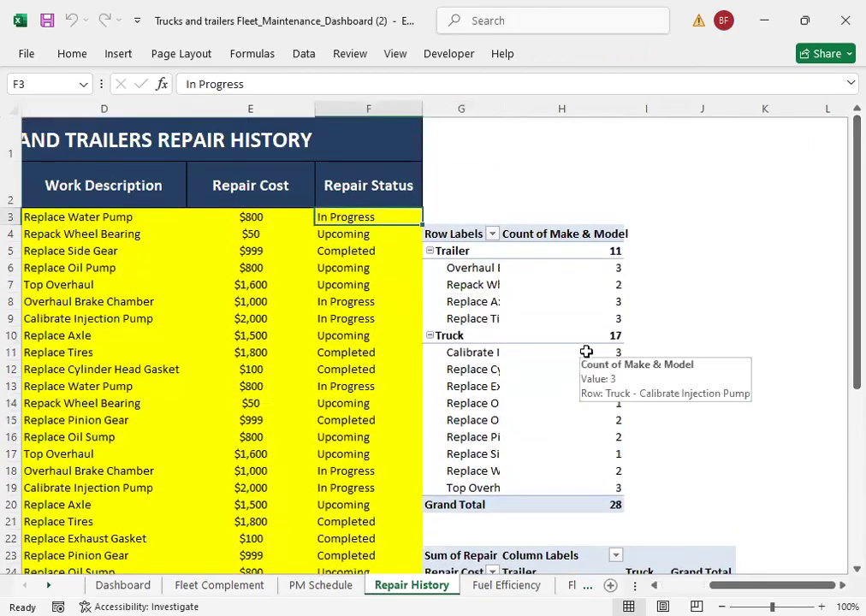
pyautogui.write('Completed')
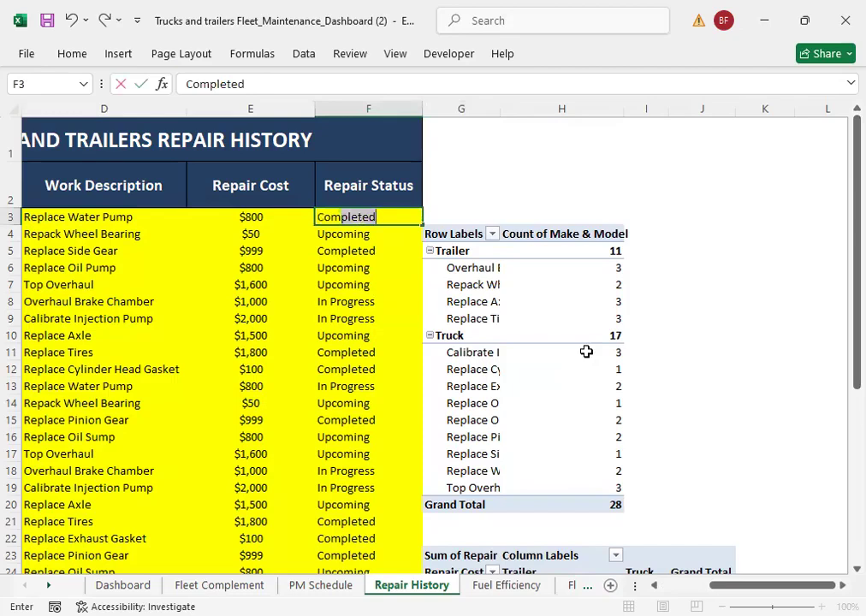
pyautogui.press('Return')
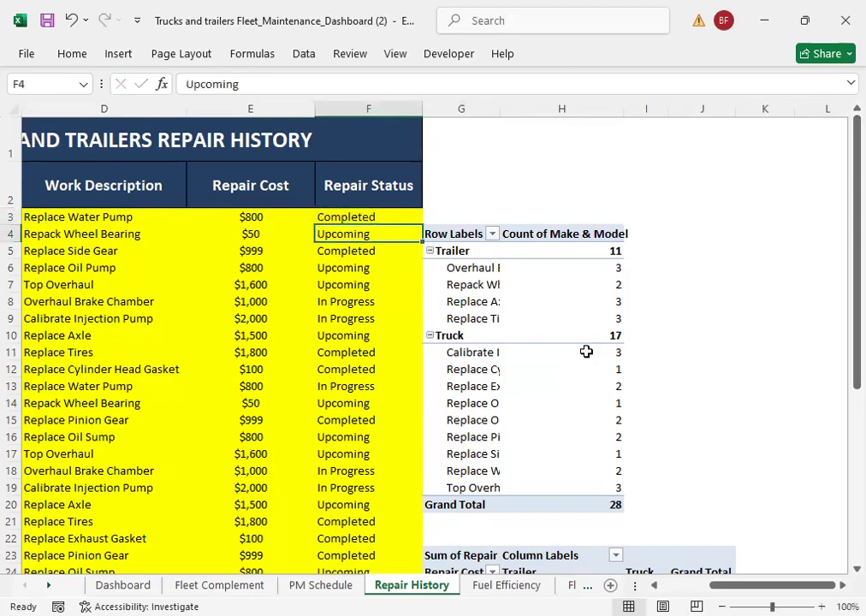
pyautogui.write('c')
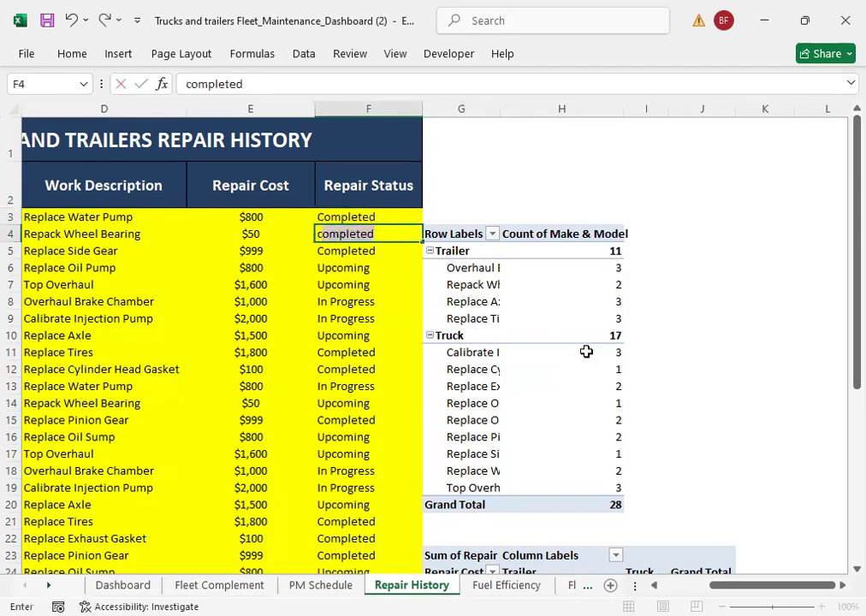
pyautogui.press('Return')
# Step: Set the Overhaul Brake Chamber repair status in cell F8 to Completed
pyautogui.press('Return')
pyautogui.press('Return')
pyautogui.press('Return')
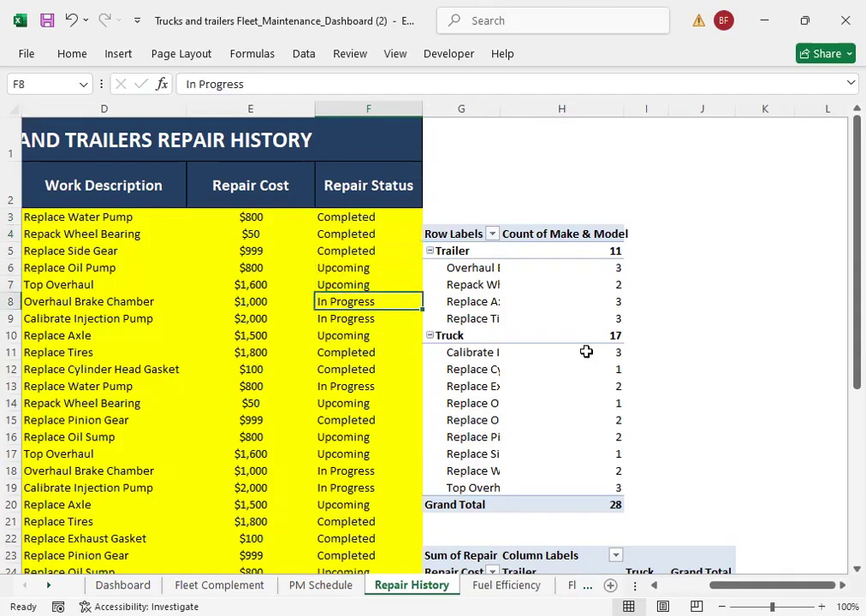
pyautogui.write('c')
pyautogui.press('Return')
# Step: Enter "v" as the repair status in cell F9 and set the Replace Water Pump status in F13 to Completed
pyautogui.write('v')
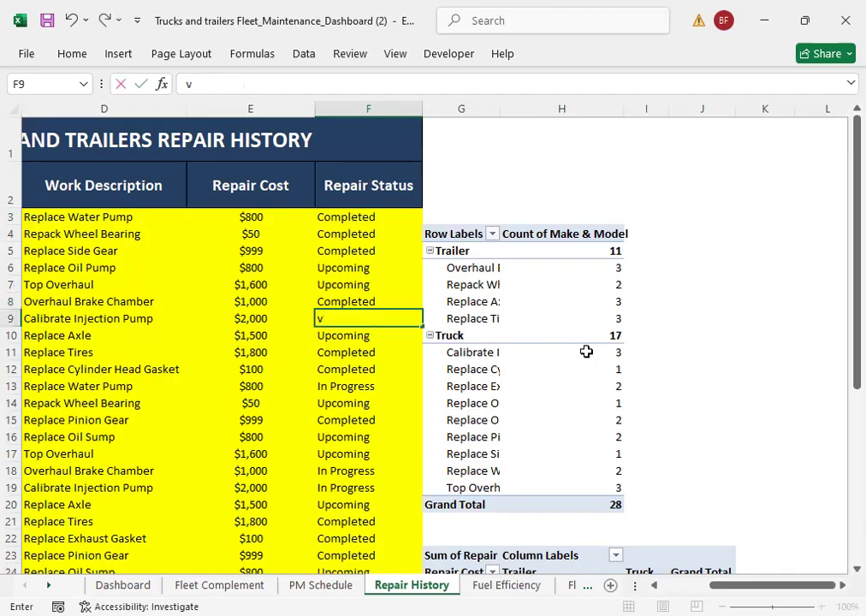
pyautogui.press('Return')
pyautogui.press('Return')
pyautogui.press('Return')
pyautogui.press('Return')
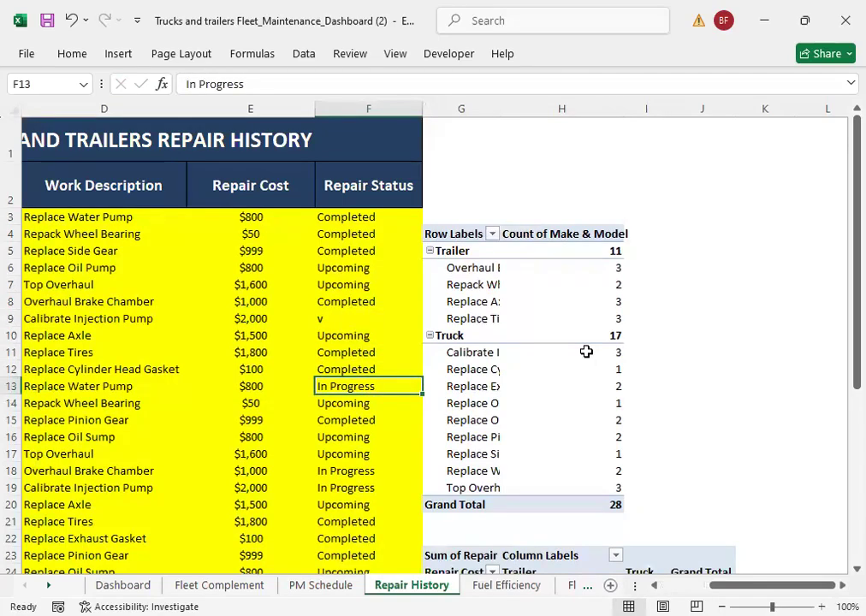
pyautogui.write('completed')
pyautogui.press('Return')
pyautogui.press('Up')
# Step: Inspect the completed, in progress and upcoming counts in the repair status pivot table
pyautogui.scroll(-4, 708, 456)
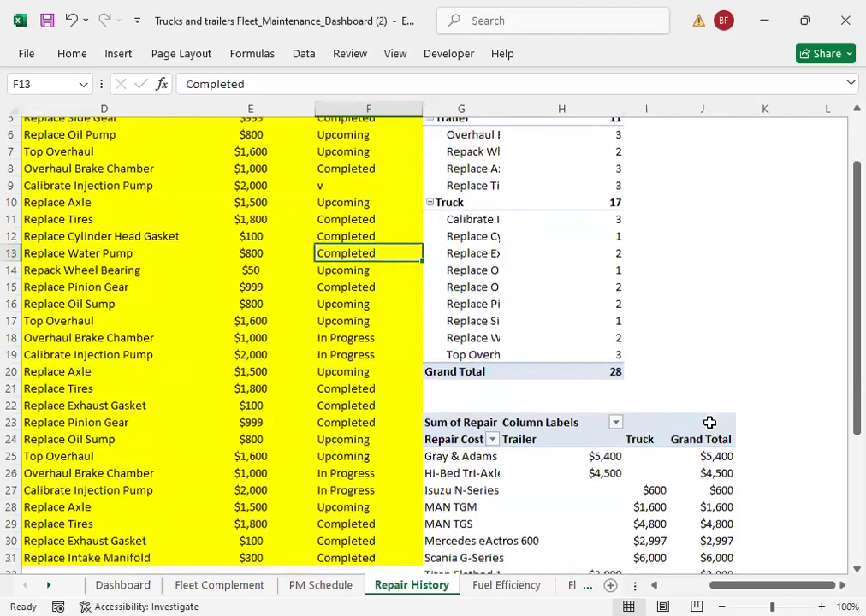
pyautogui.scroll(-1, 685, 518)
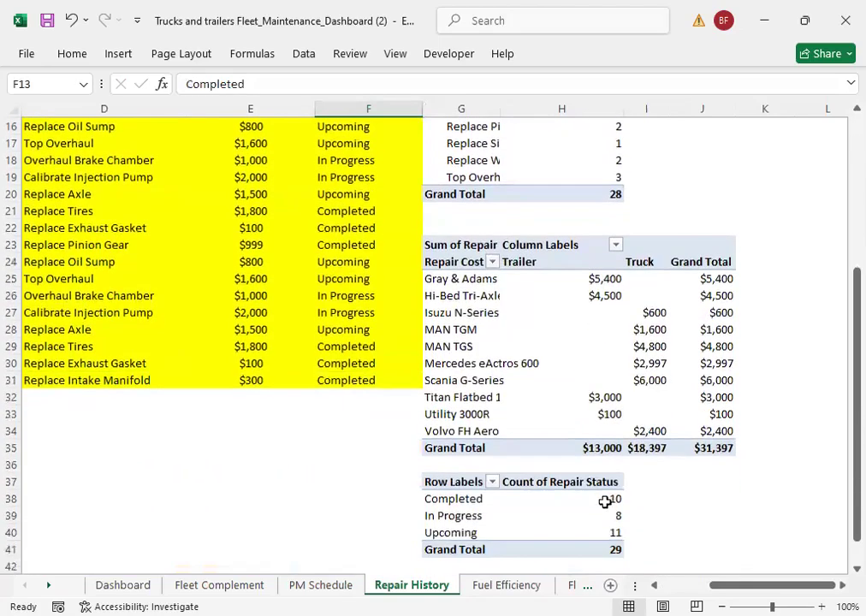
pyautogui.scroll(-1, 635, 500)
pyautogui.click(606, 452)
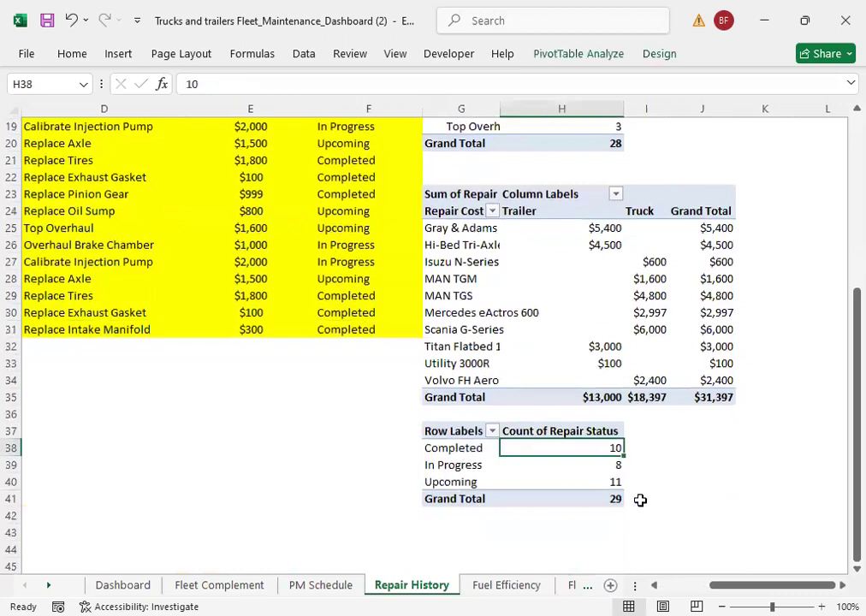
pyautogui.click(591, 468)
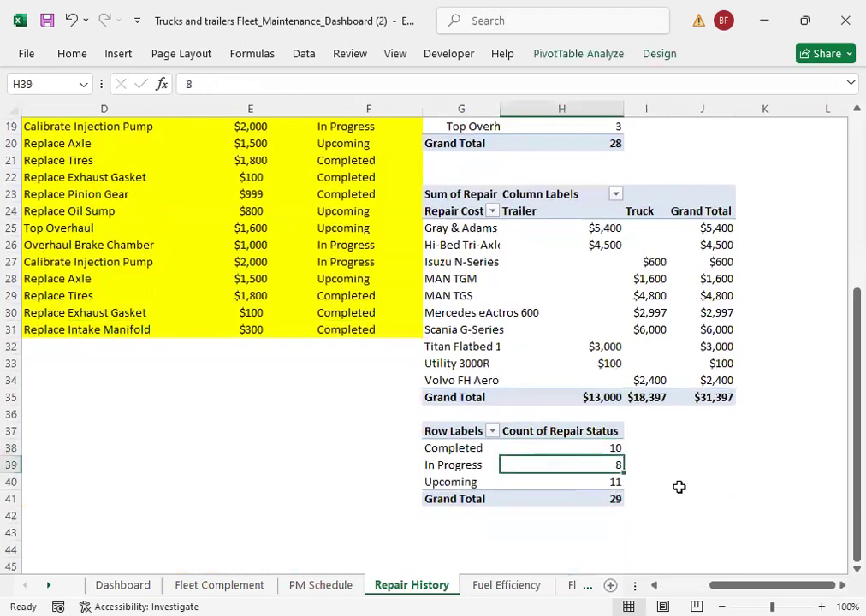
pyautogui.click(596, 481)
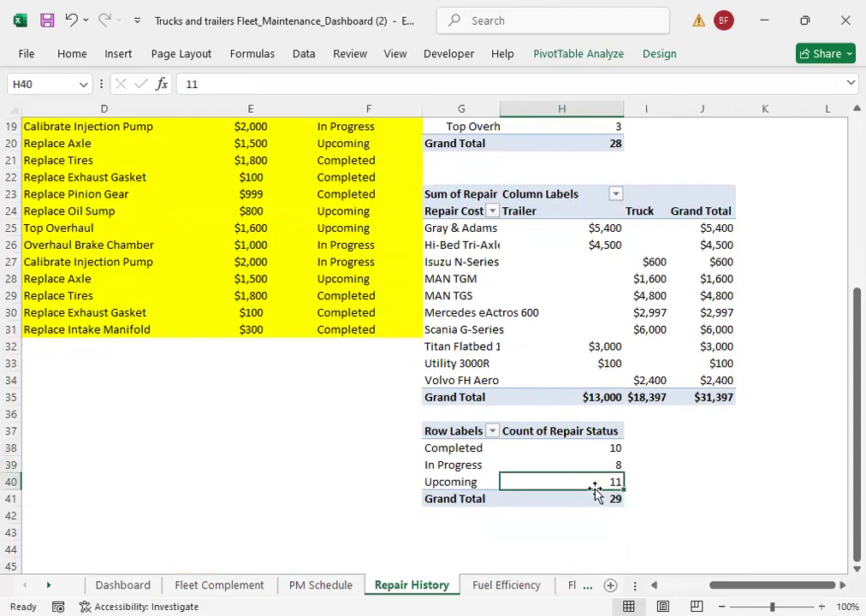
# Step: Compare the Dashboard's Repair History cards with the repair status column and its pivot table on the Repair History sheet
pyautogui.click(122, 586)
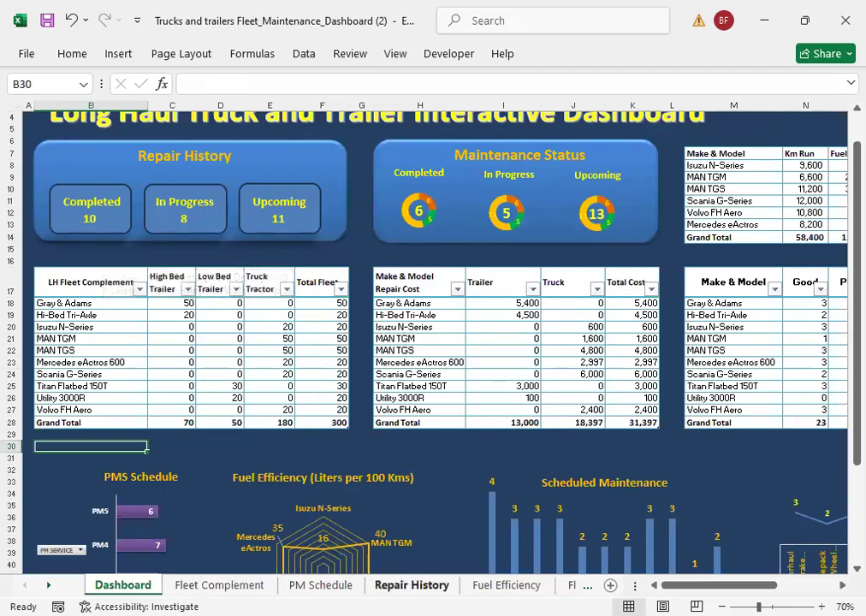
pyautogui.click(412, 585)
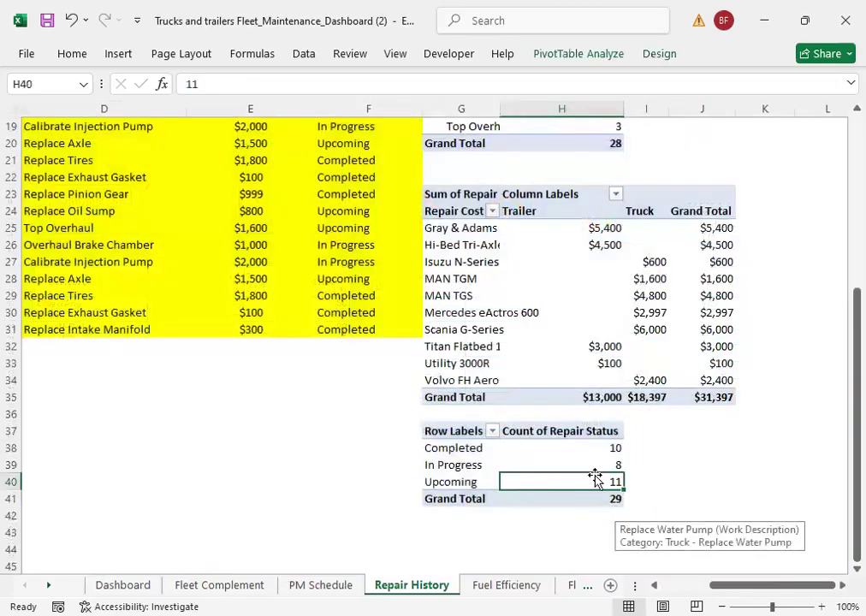
pyautogui.click(587, 465)
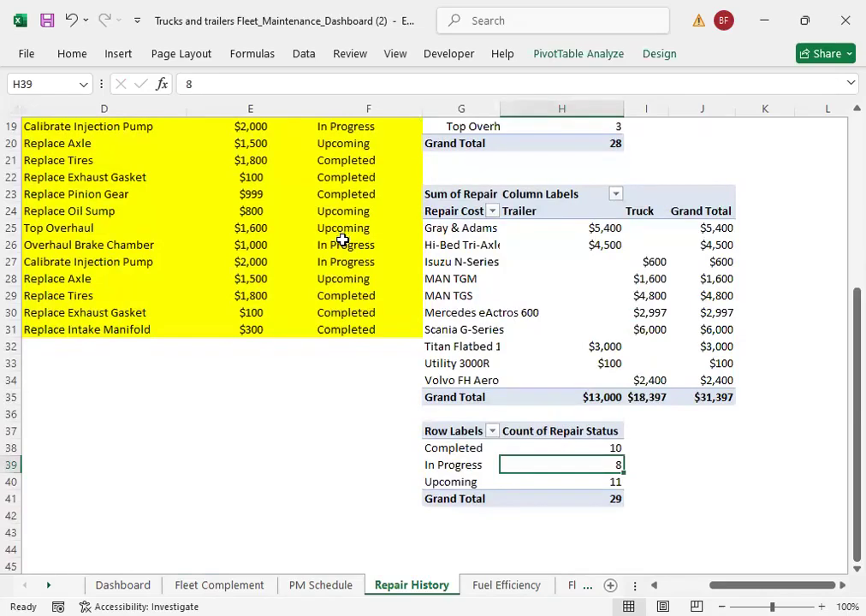
pyautogui.scroll(6, 343, 240)
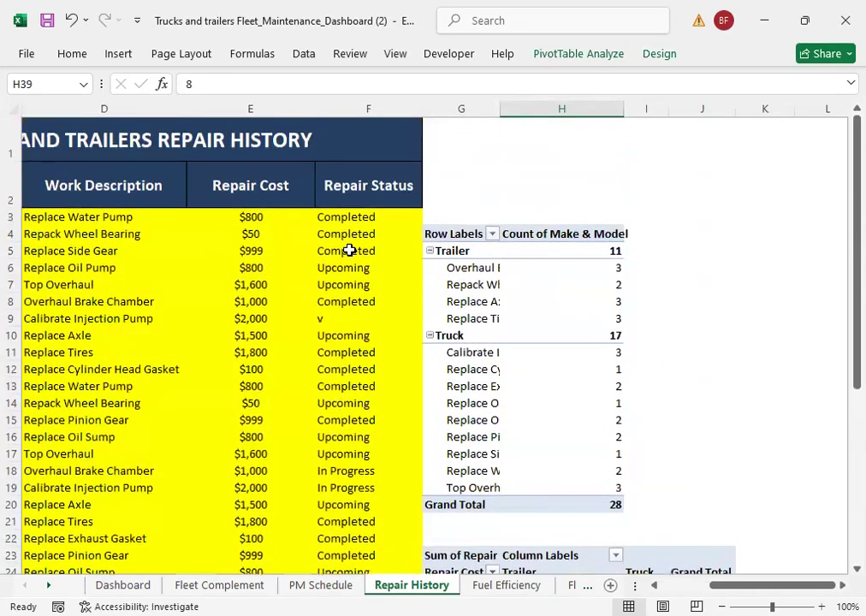
pyautogui.scroll(-8, 349, 250)
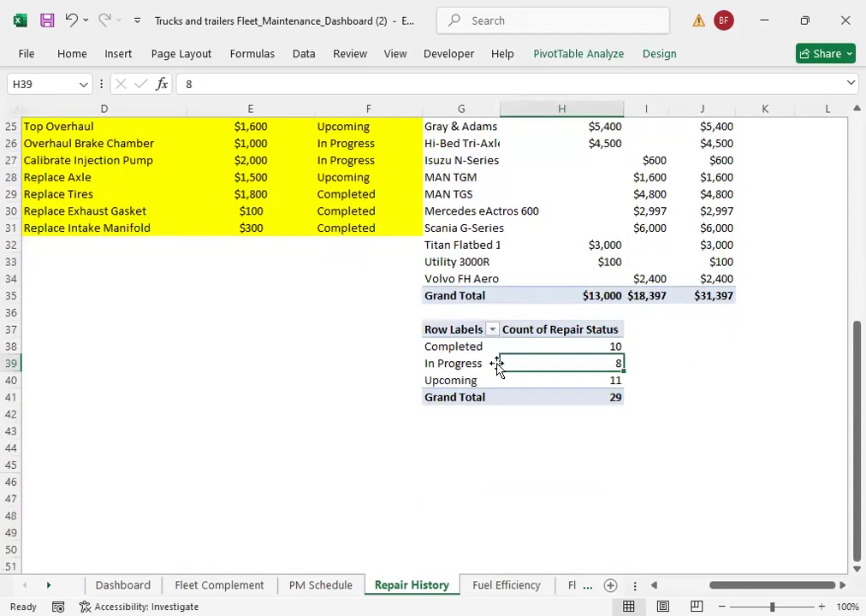
pyautogui.scroll(1, 744, 482)
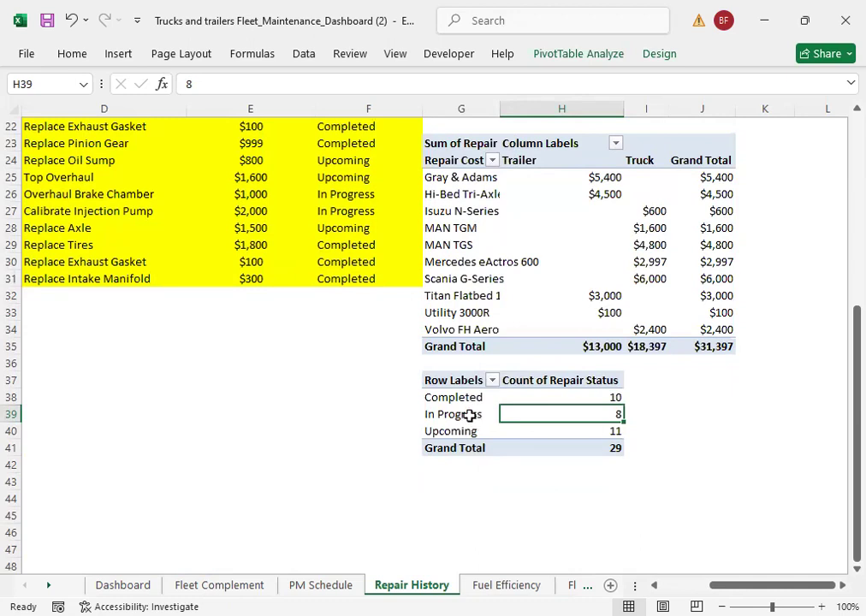
# Step: Recheck the Dashboard's Repair History cards and refresh the repair status pivot table on the Repair History sheet
pyautogui.click(122, 586)
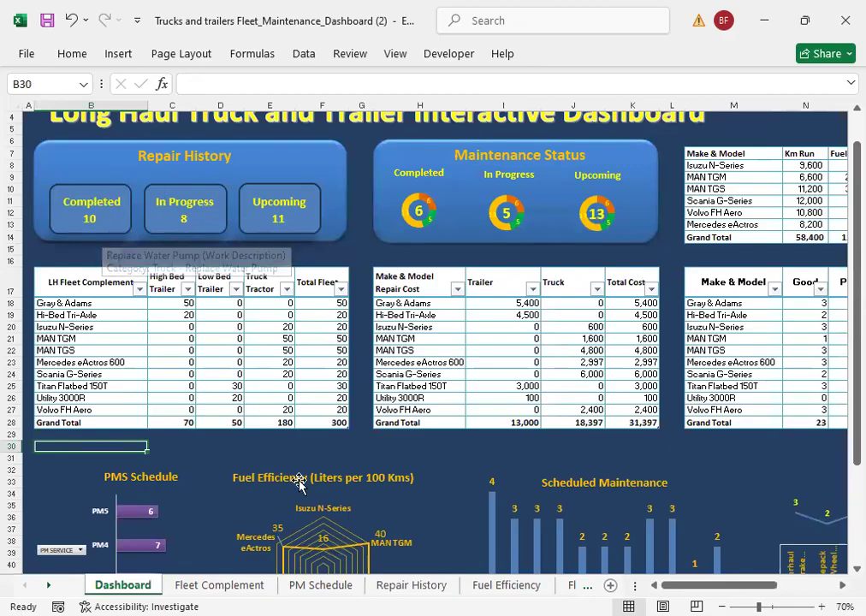
pyautogui.click(412, 586)
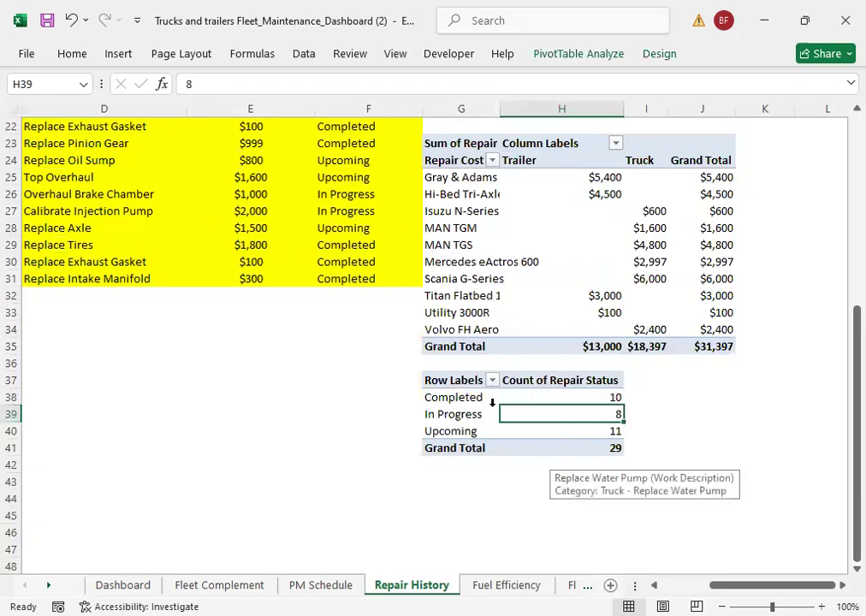
pyautogui.click(555, 56)
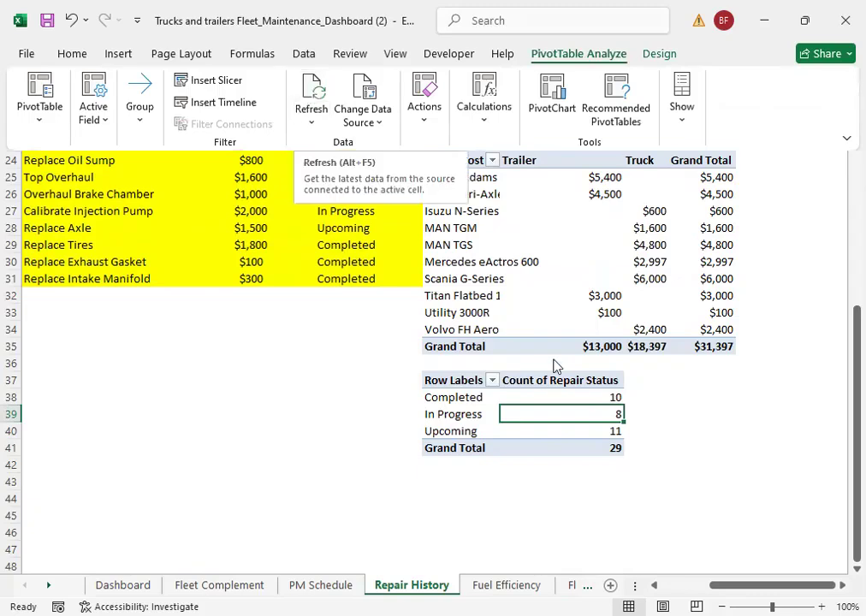
pyautogui.click(311, 91)
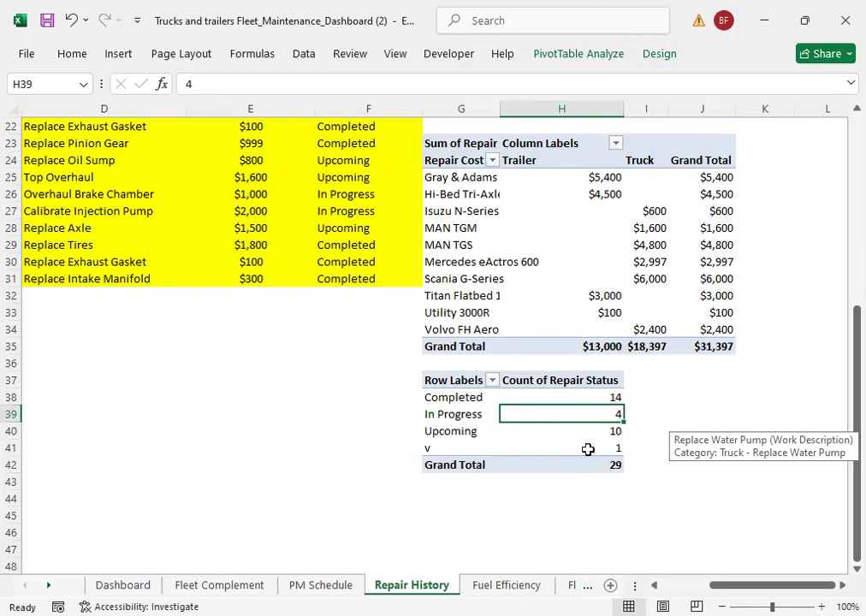
# Step: Set the repair status of the Calibrate Injection Pump job in F9 to Completed
pyautogui.scroll(3, 483, 448)
pyautogui.scroll(4, 573, 375)
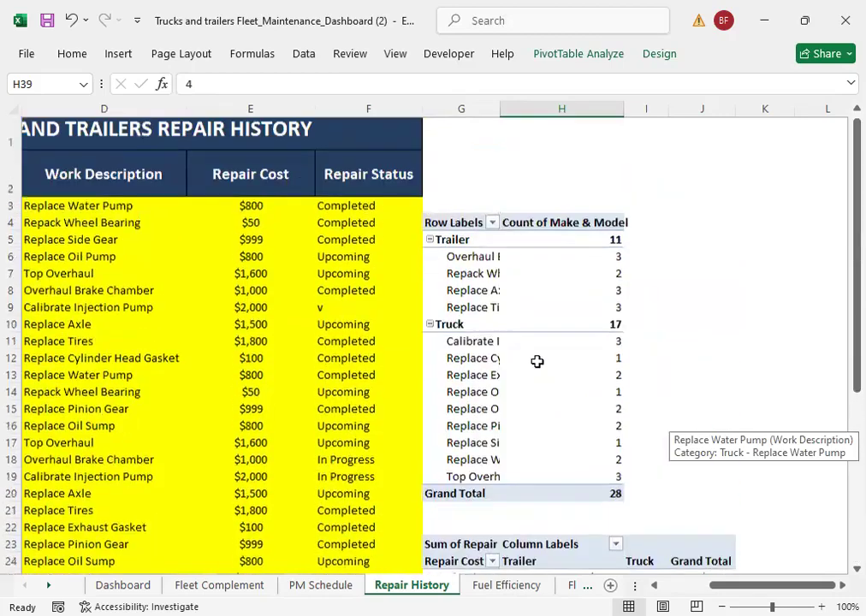
pyautogui.click(379, 318)
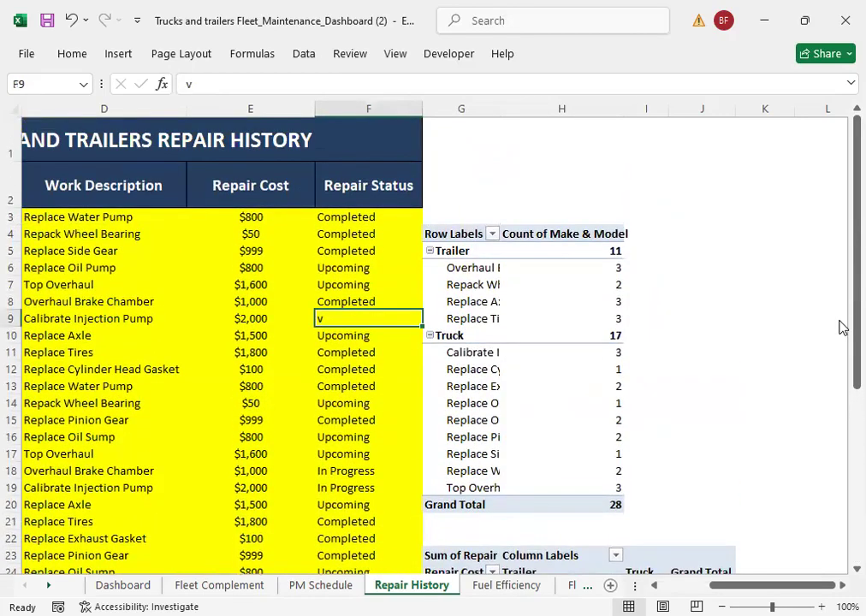
pyautogui.write('xom')
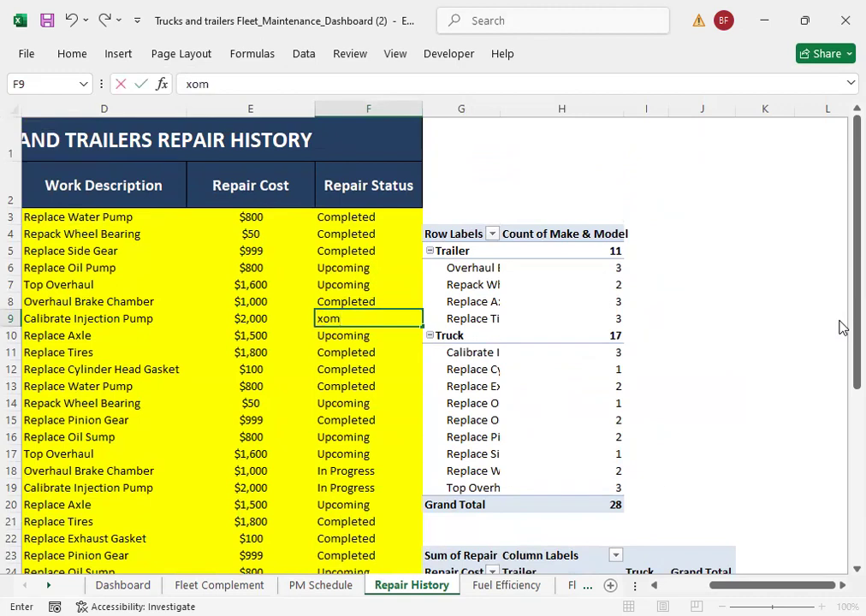
pyautogui.write('completed')
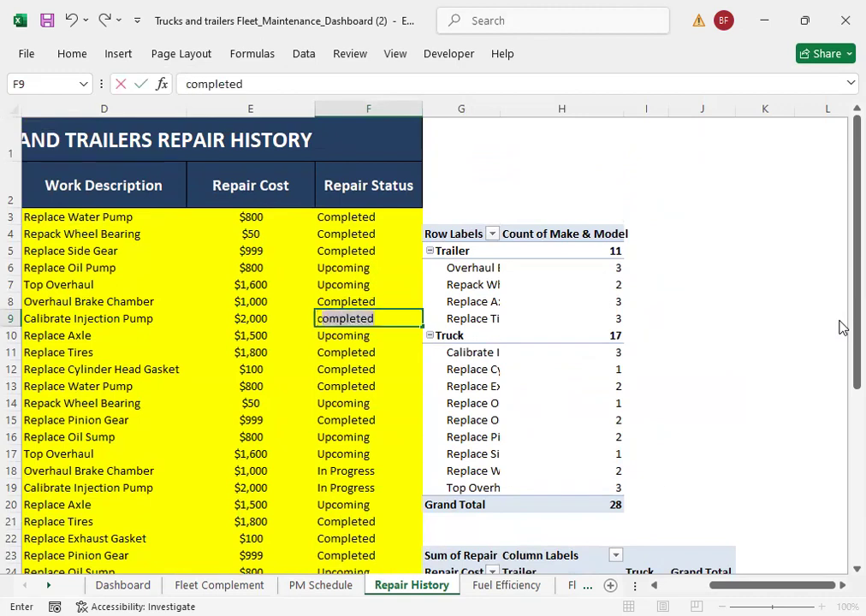
pyautogui.press('Return')
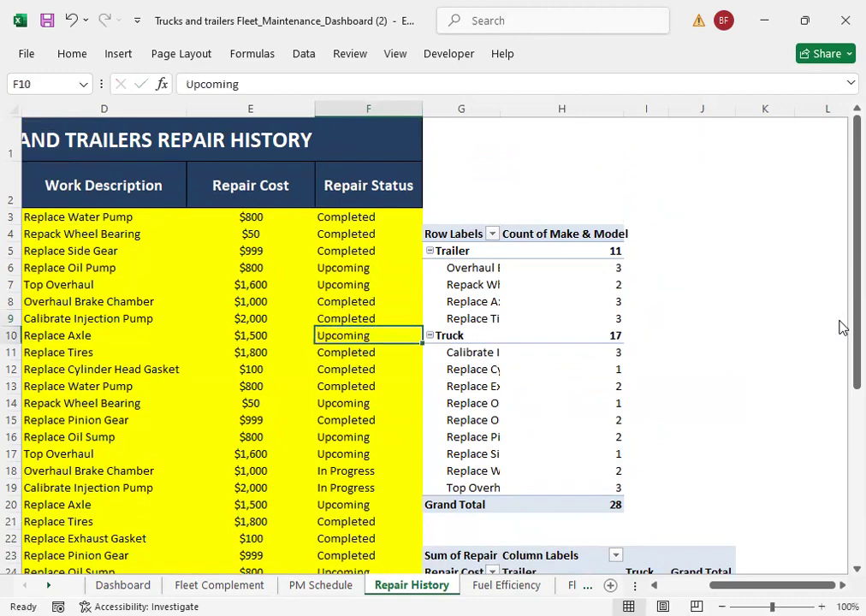
# Step: Refresh the repair status pivot table below the repair cost pivot on the Repair History sheet
pyautogui.scroll(-5, 770, 334)
pyautogui.scroll(-2, 766, 331)
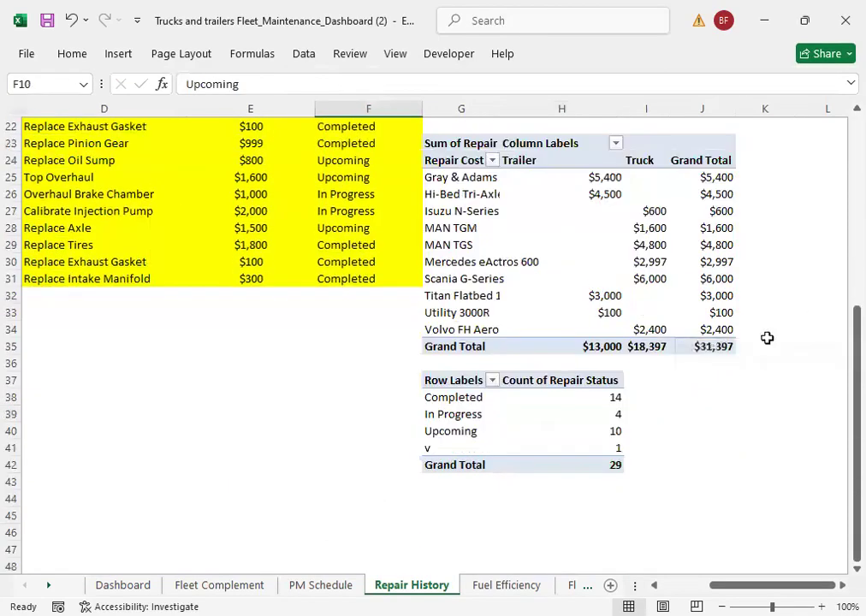
pyautogui.click(587, 432)
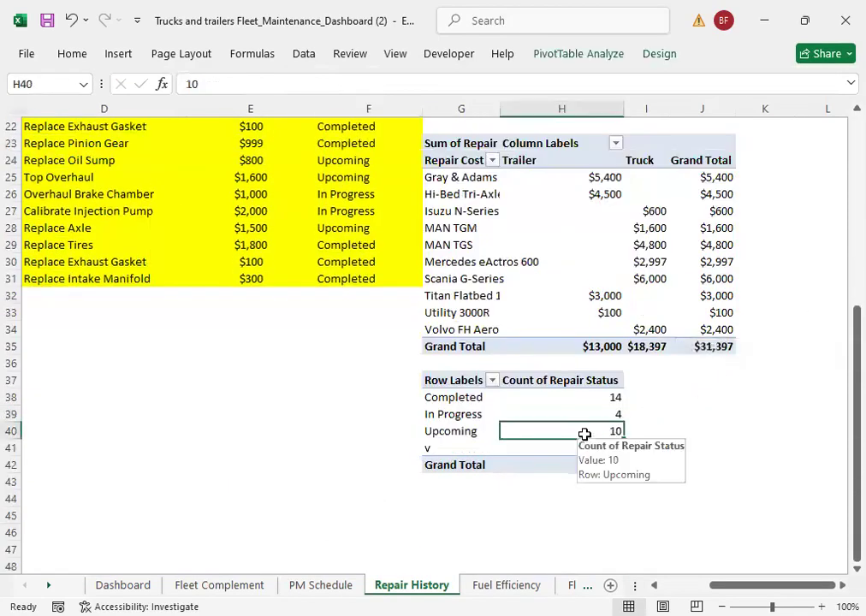
pyautogui.click(562, 57)
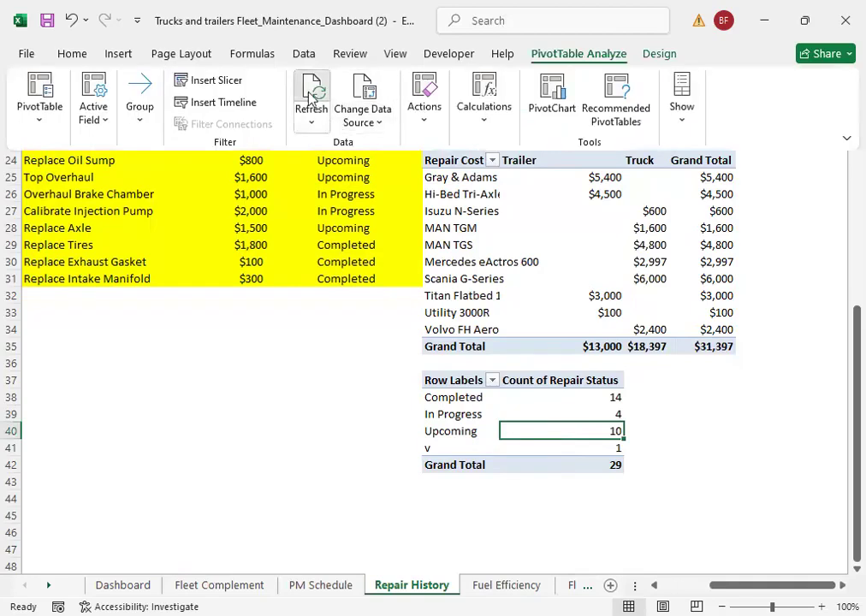
pyautogui.click(312, 98)
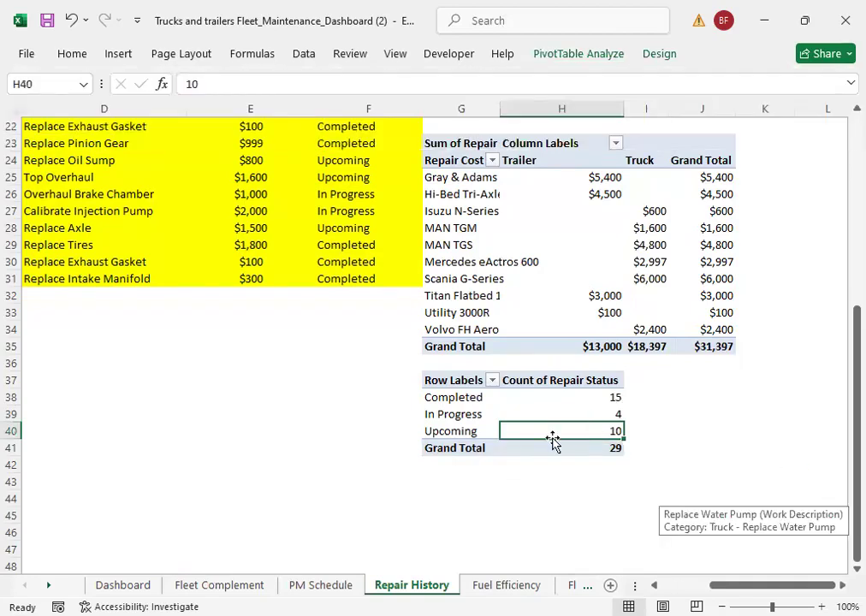
# Step: Review the completed, in progress and upcoming counts in the repair status pivot table and compare them with the Dashboard's Repair History cards
pyautogui.click(612, 396)
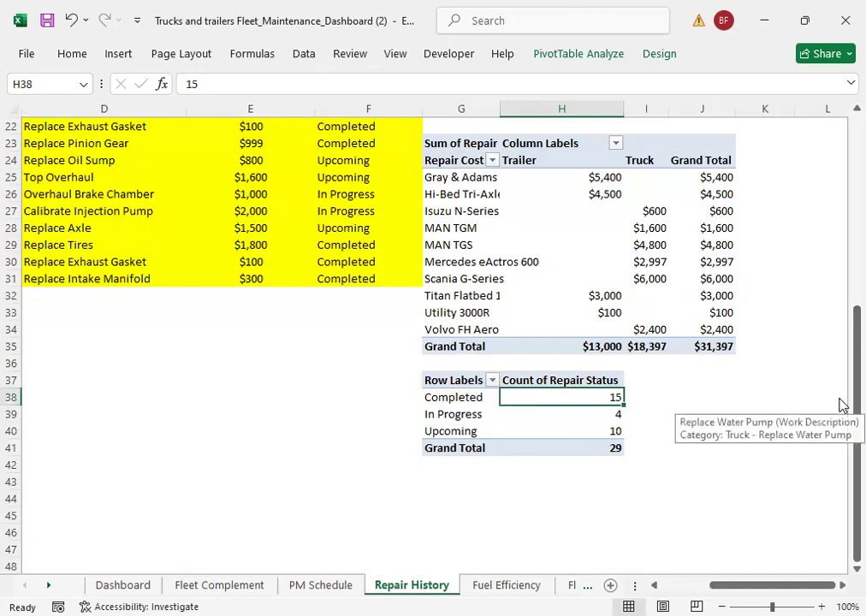
pyautogui.press('Down')
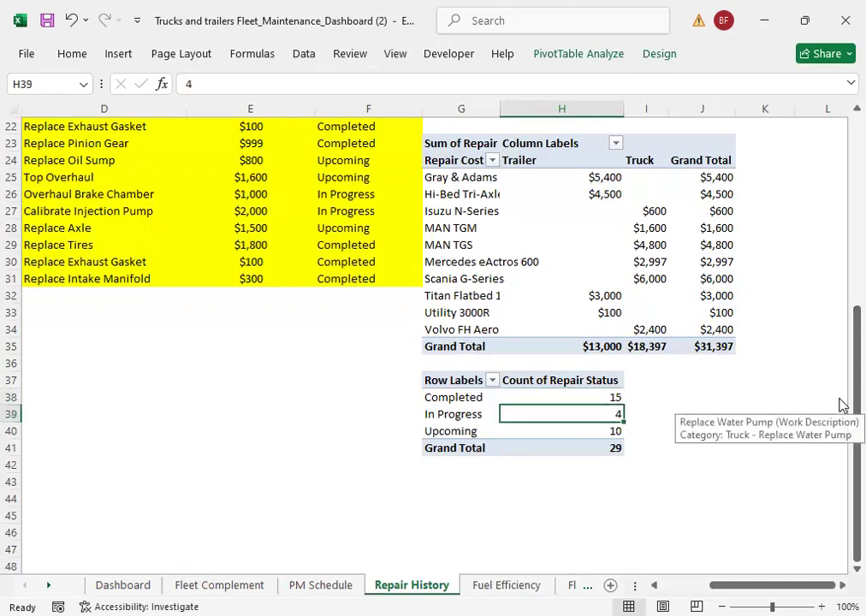
pyautogui.press('Down')
pyautogui.press('Up')
pyautogui.press('Up')
pyautogui.press('Down')
pyautogui.press('Down')
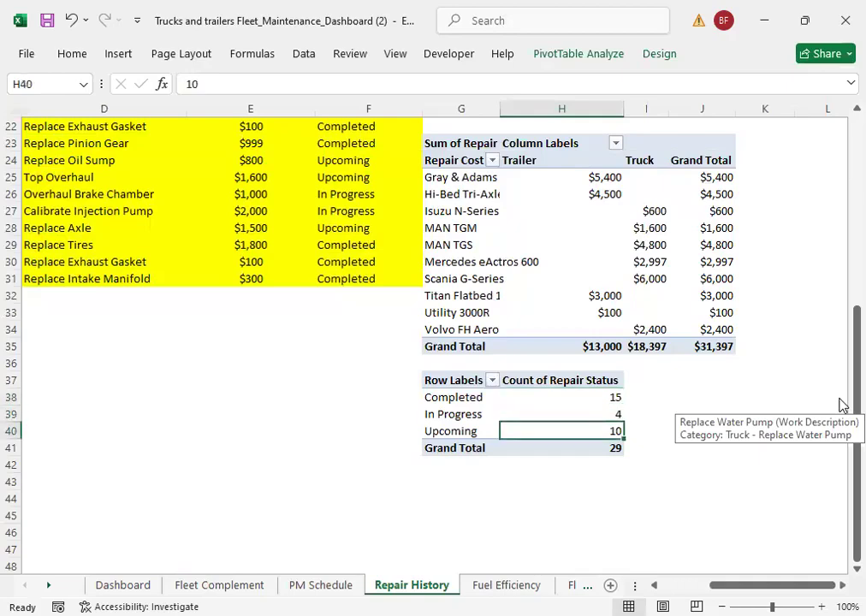
pyautogui.click(110, 578)
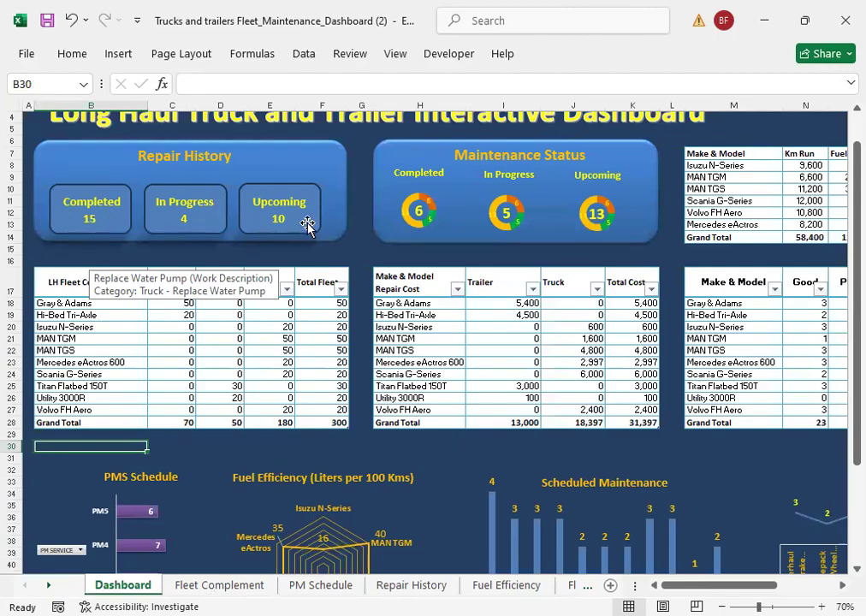
pyautogui.click(363, 249)
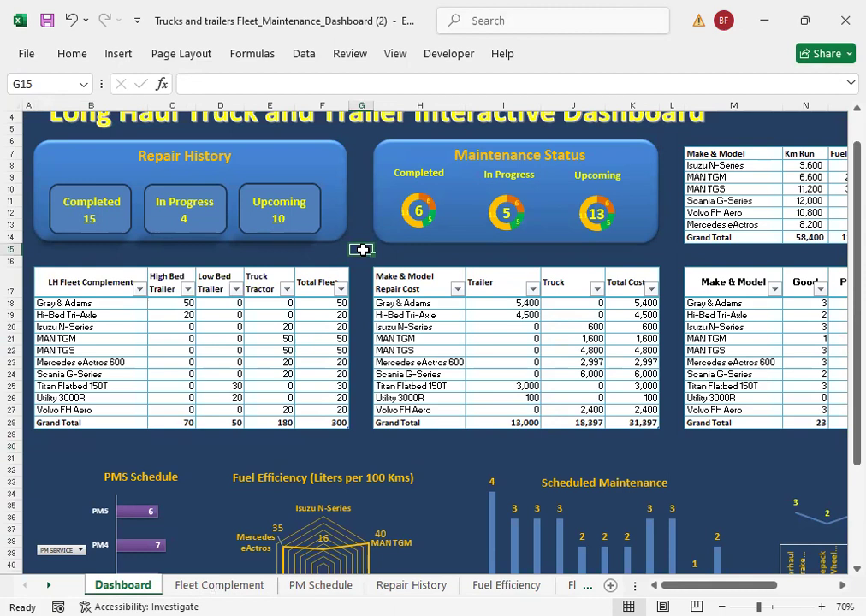
# Step: Re-enter the In Progress card's link formula ='Repair History'!H39 on the Dashboard and check the linked cell on the Repair History sheet
pyautogui.click(184, 218)
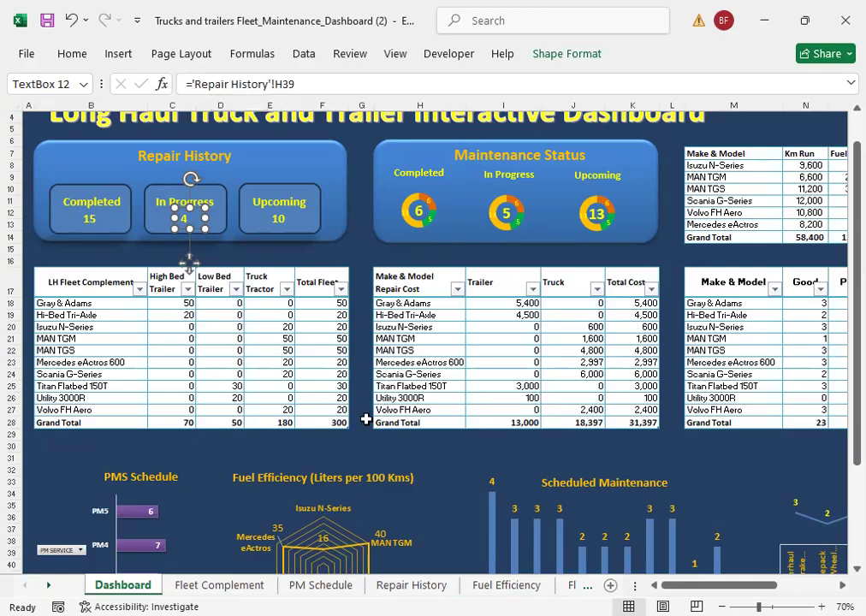
pyautogui.click(297, 84)
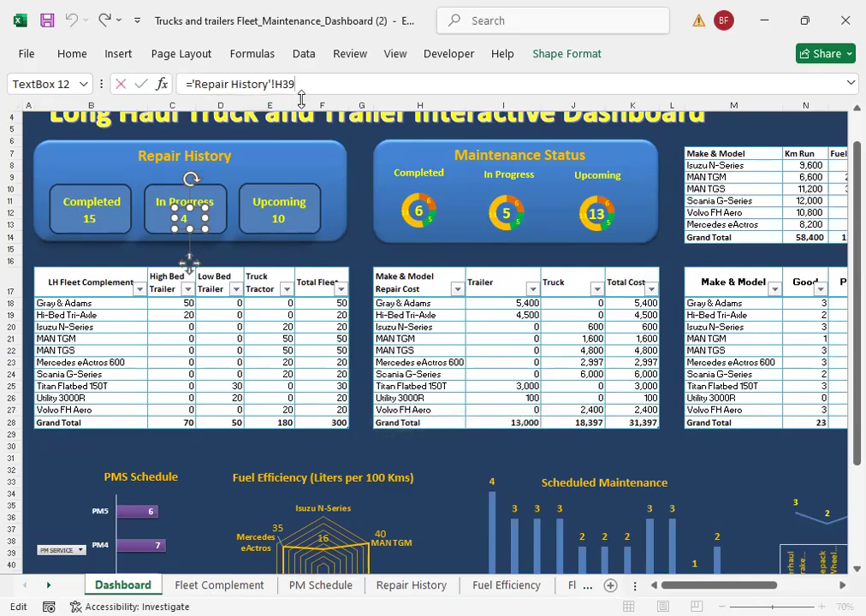
pyautogui.click(114, 251)
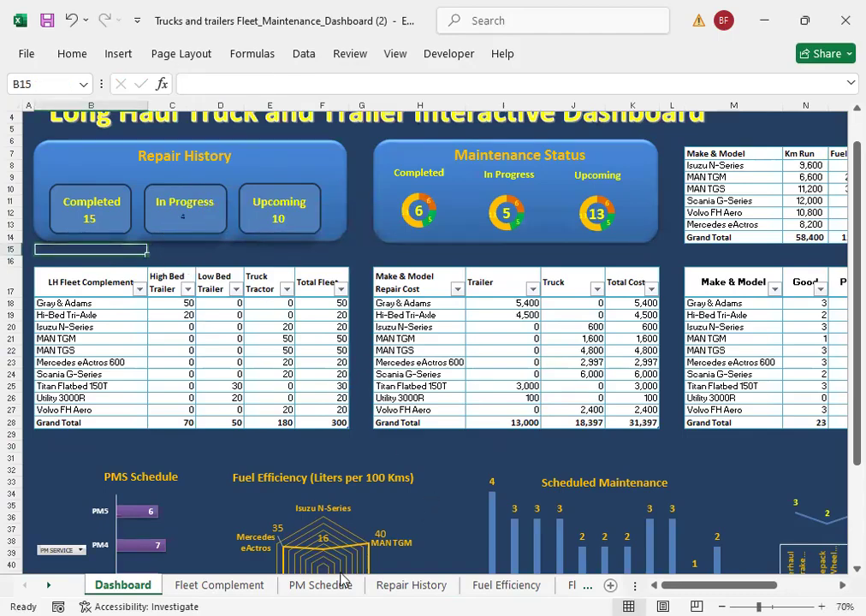
pyautogui.click(428, 468)
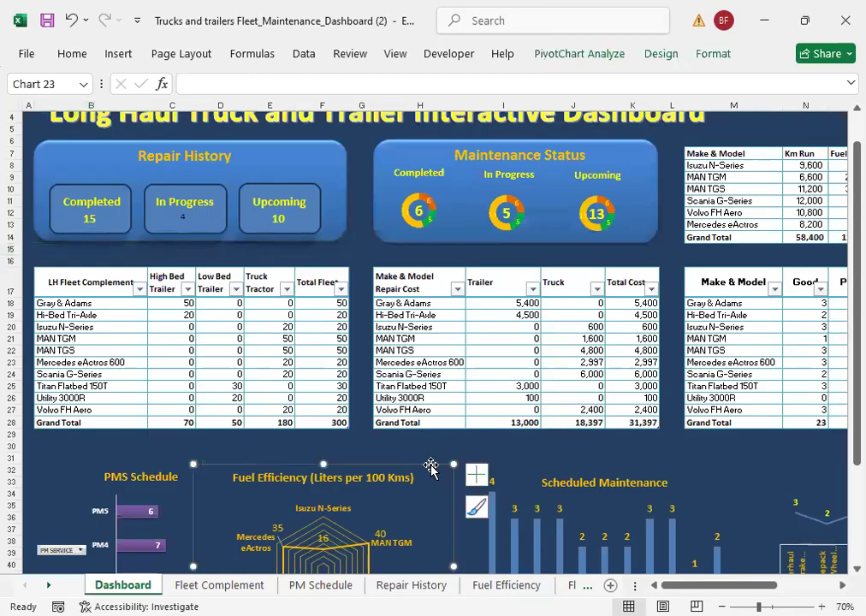
pyautogui.click(407, 587)
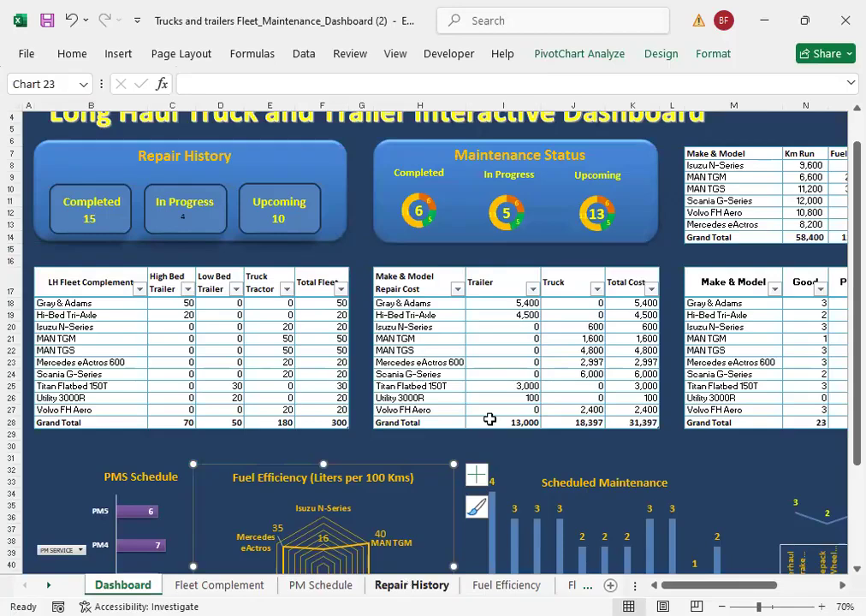
pyautogui.click(600, 415)
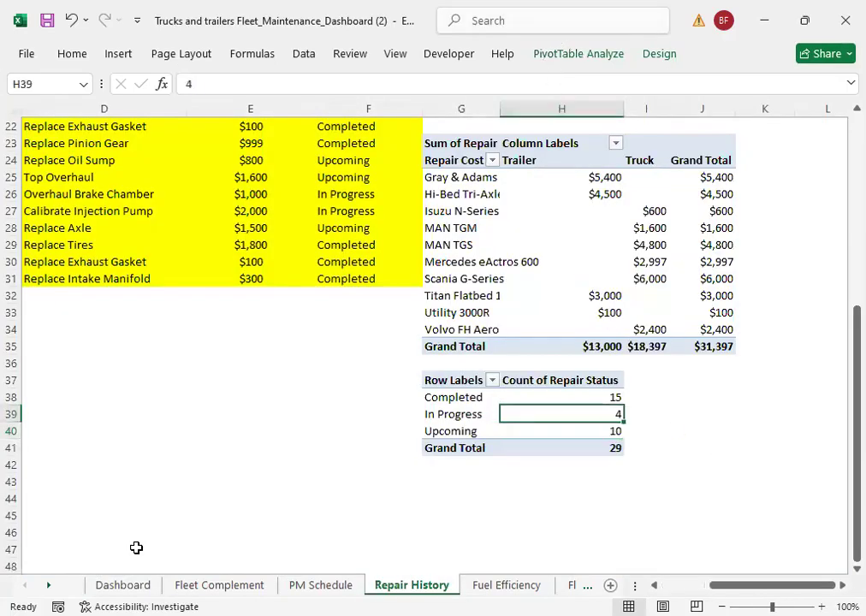
# Step: Copy the Upcoming count's formatting to the In Progress count on the Dashboard's Repair History cards with Format Painter
pyautogui.click(122, 584)
pyautogui.click(185, 214)
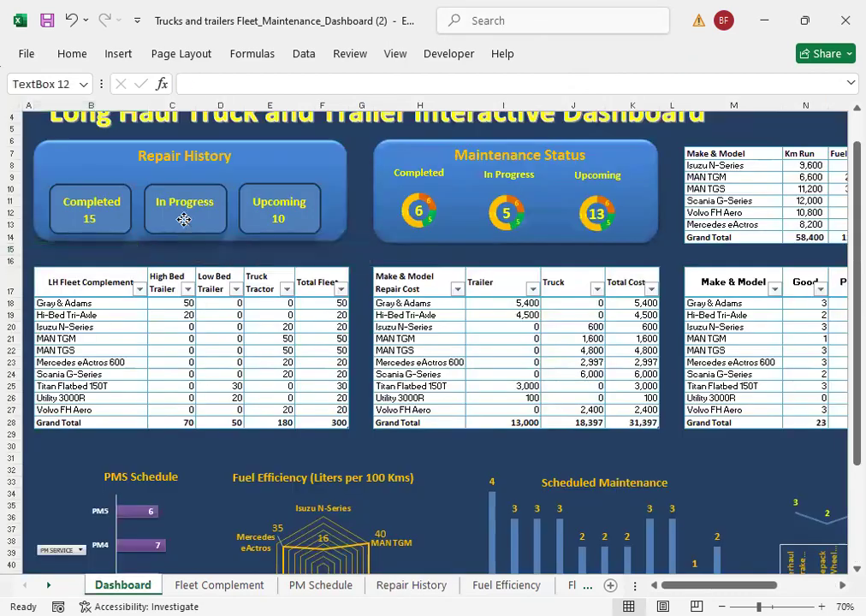
pyautogui.click(272, 217)
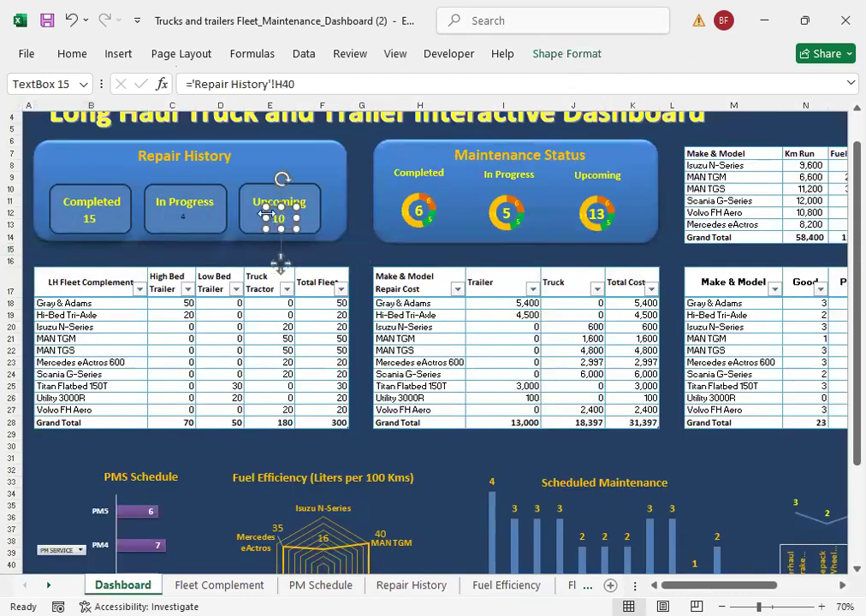
pyautogui.click(76, 53)
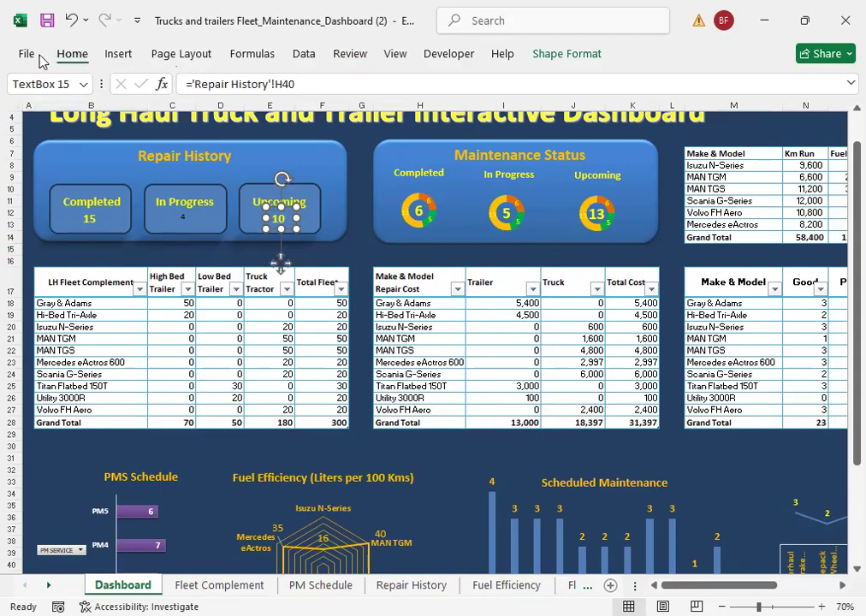
pyautogui.click(72, 53)
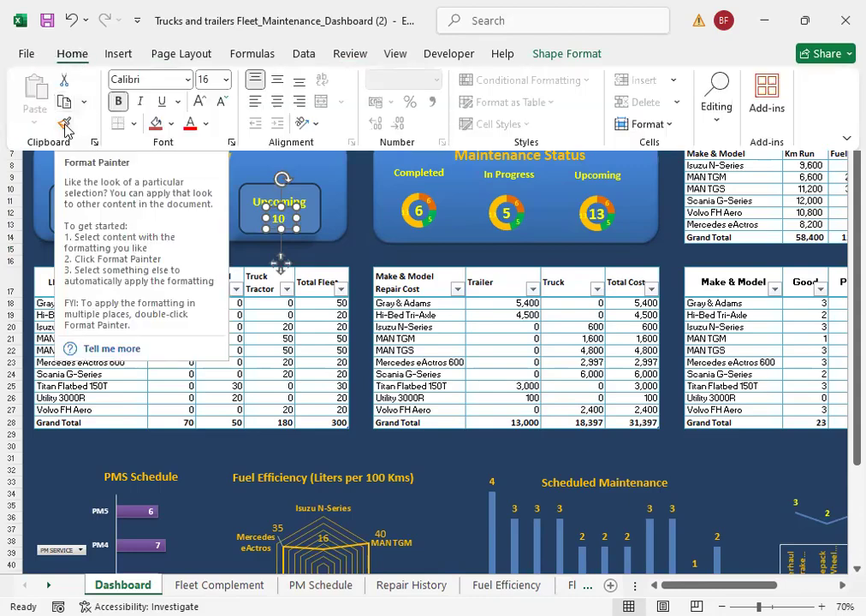
pyautogui.click(65, 124)
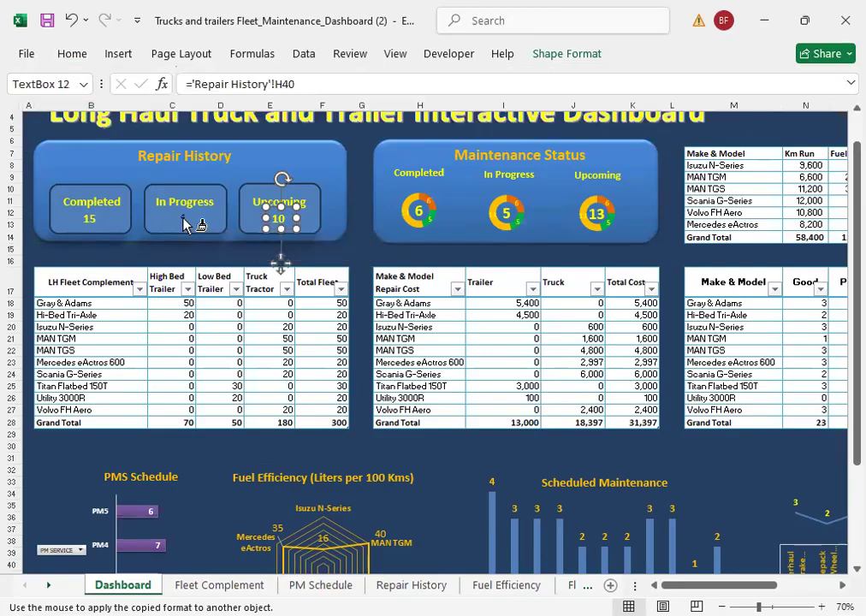
pyautogui.click(185, 220)
pyautogui.click(255, 251)
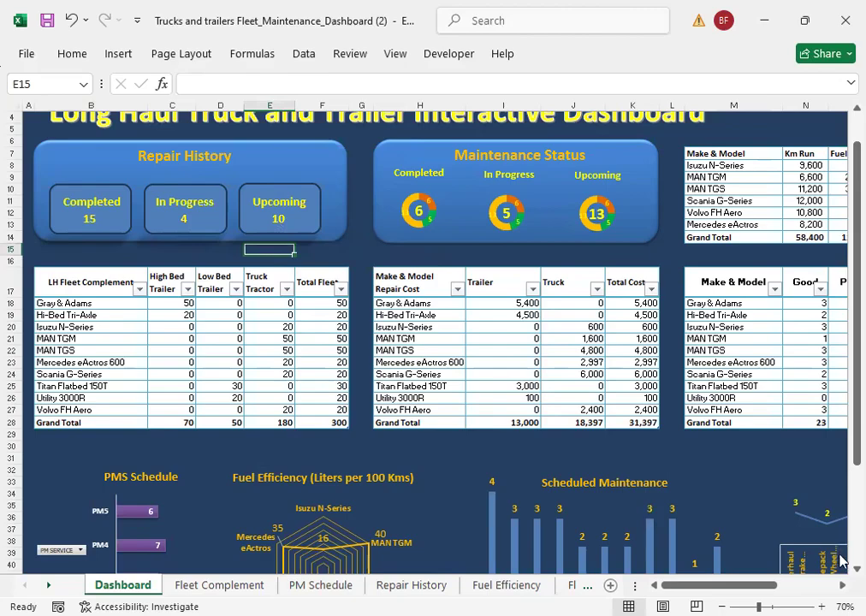
pyautogui.hscroll(1, 667, 463)
pyautogui.hscroll(3, 569, 457)
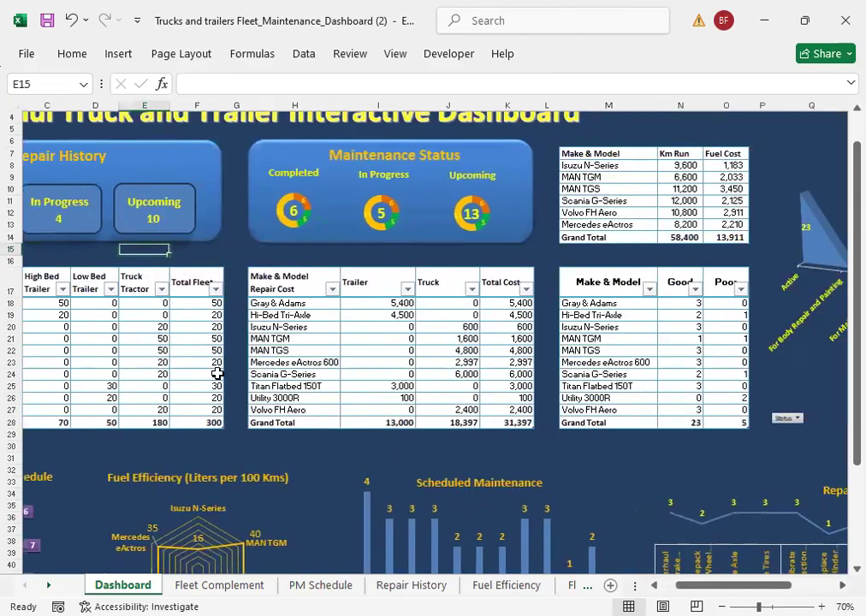
pyautogui.moveTo(734, 585); pyautogui.dragTo(720, 585)
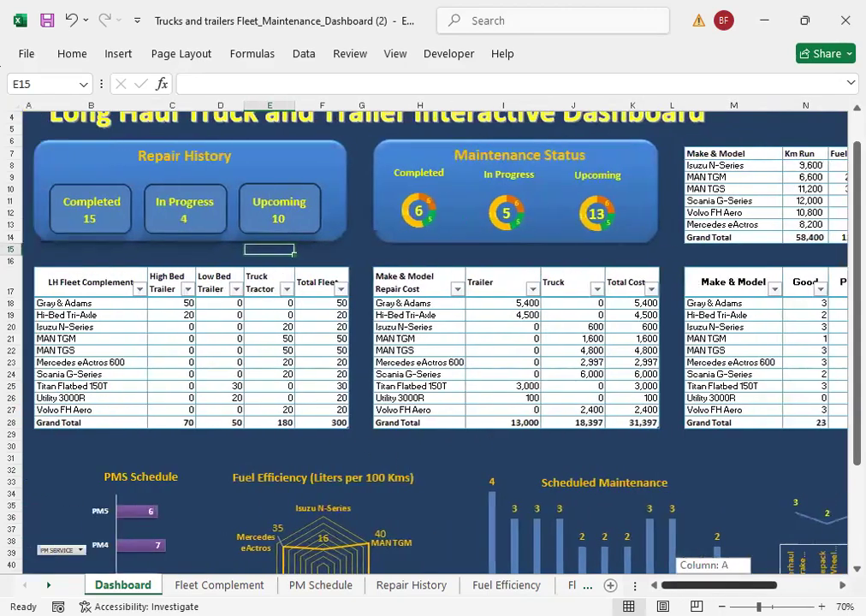
pyautogui.click(184, 251)
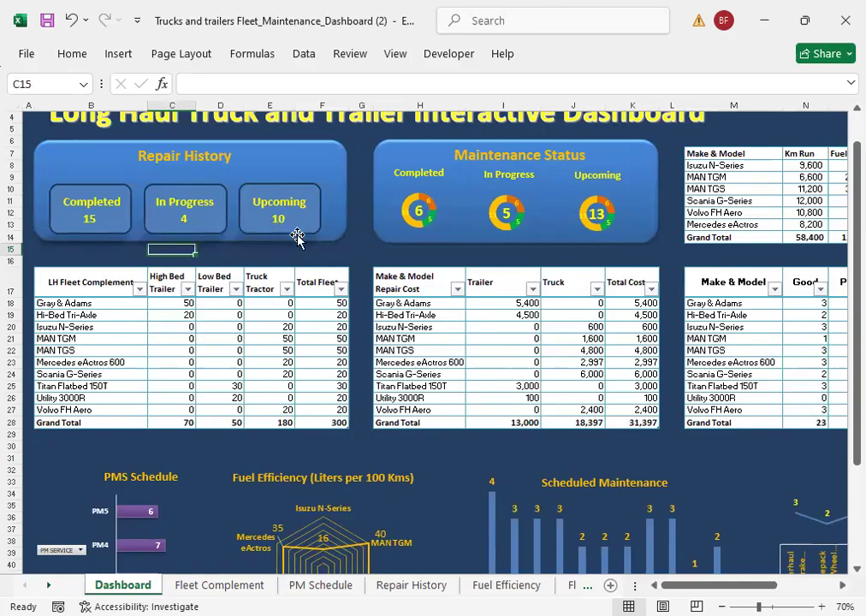
pyautogui.click(351, 249)
pyautogui.click(257, 250)
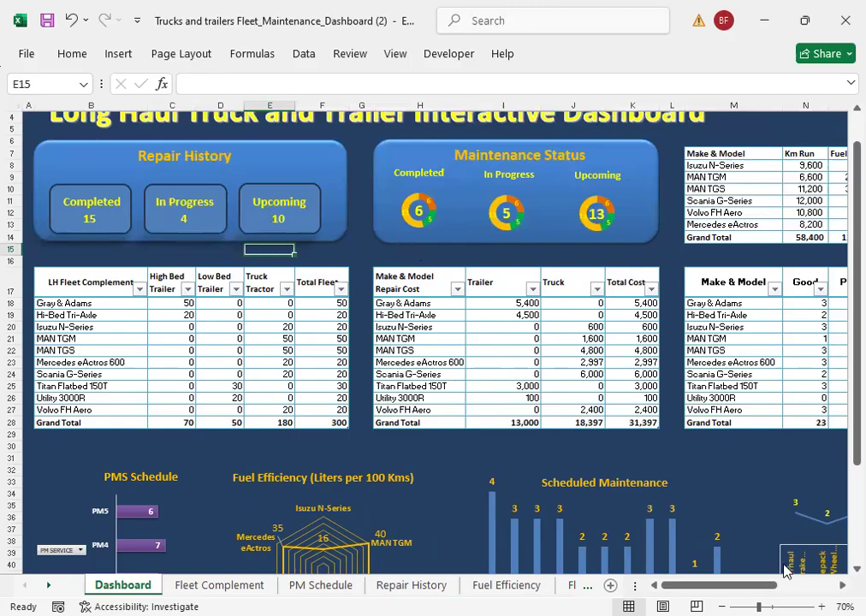
pyautogui.hscroll(1, 786, 574)
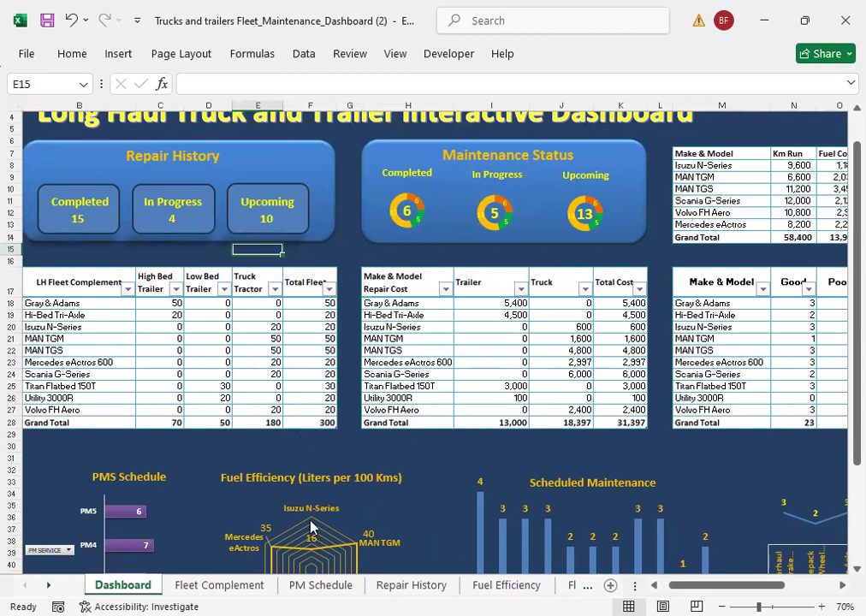
# Step: Set the maintenance status of fleet numbers F03 and F04 to Completed on the PM Schedule sheet
pyautogui.click(309, 587)
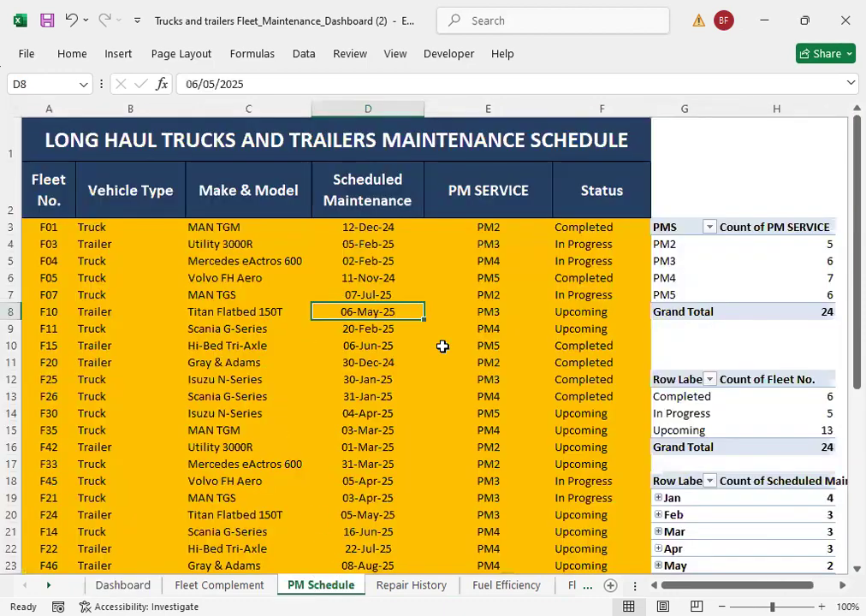
pyautogui.scroll(-1, 501, 322)
pyautogui.scroll(1, 548, 327)
pyautogui.click(584, 295)
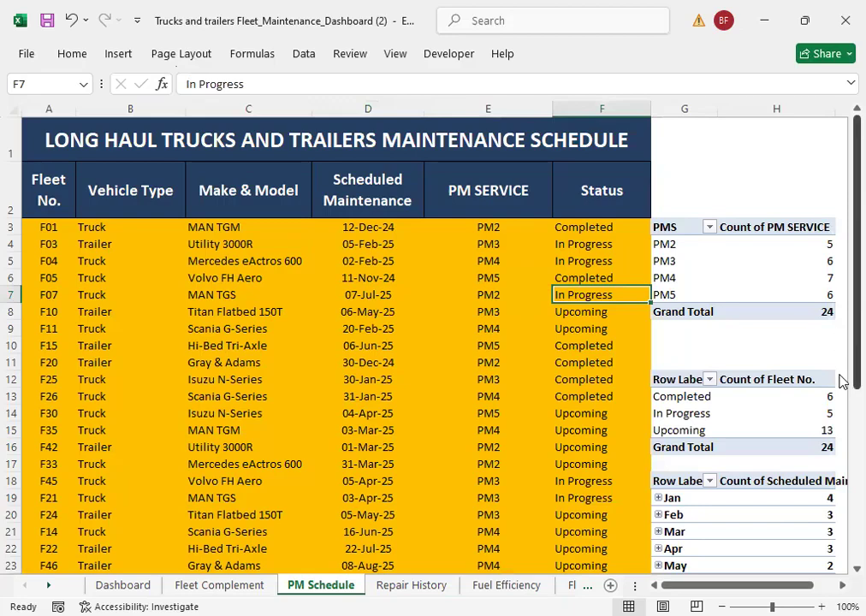
pyautogui.press('Up')
pyautogui.press('Up')
pyautogui.press('Up')
pyautogui.write('completedo')
pyautogui.press('Return')
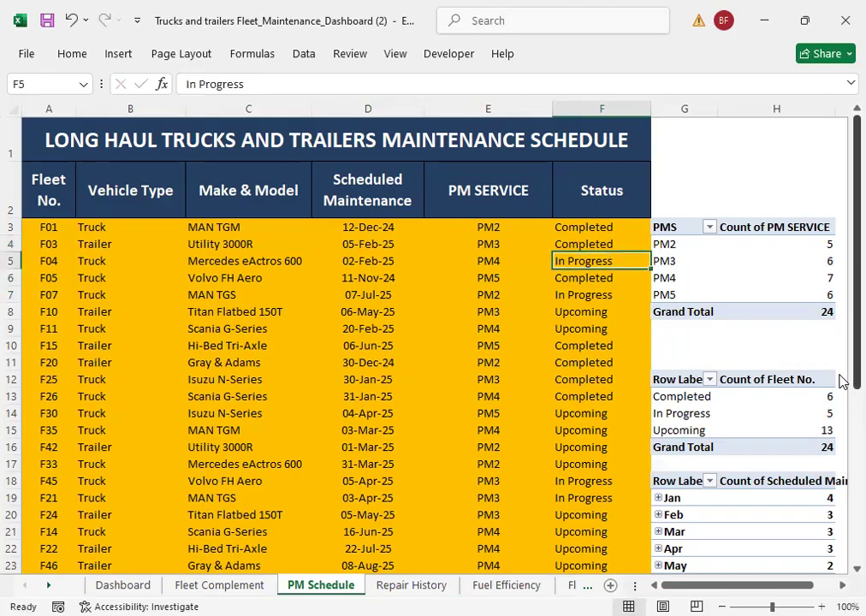
pyautogui.write('co')
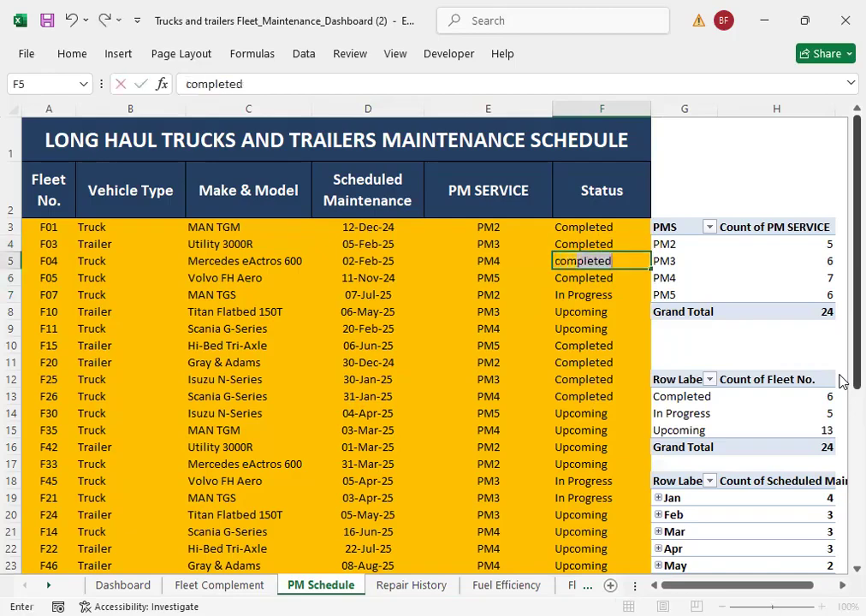
pyautogui.press('Return')
# Step: Set the maintenance status of fleet numbers F10 and F11 to Completed in the maintenance schedule
pyautogui.press('Return')
pyautogui.press('Return')
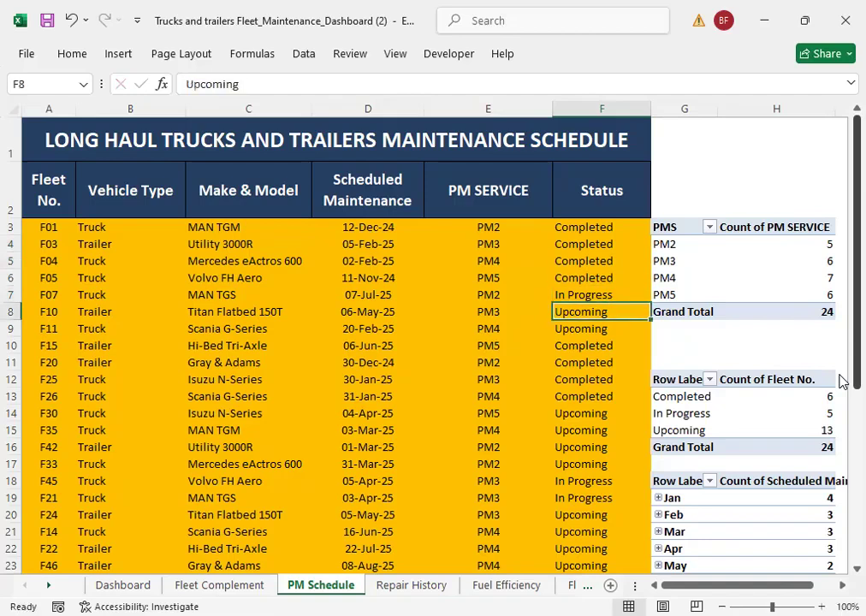
pyautogui.write('co')
pyautogui.press('Return')
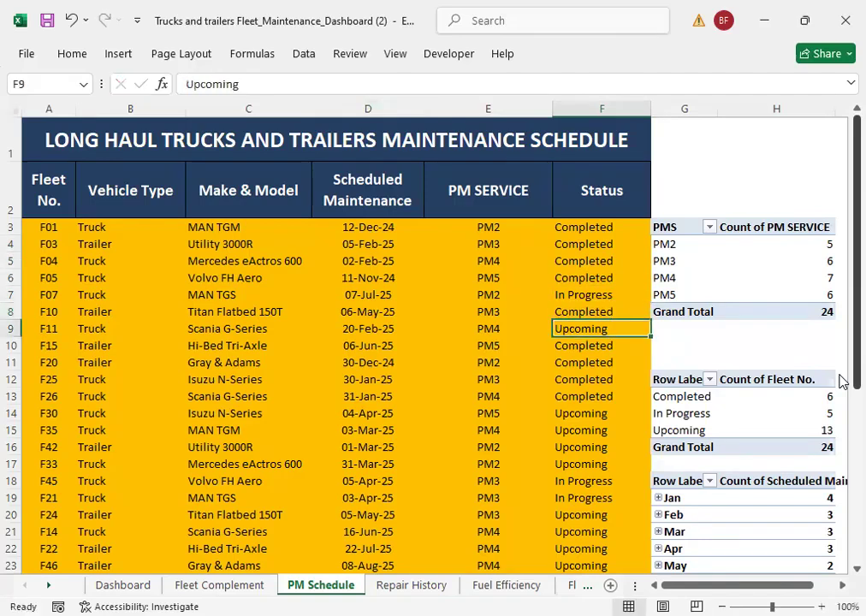
pyautogui.write('co')
pyautogui.press('Return')
pyautogui.press('Up')
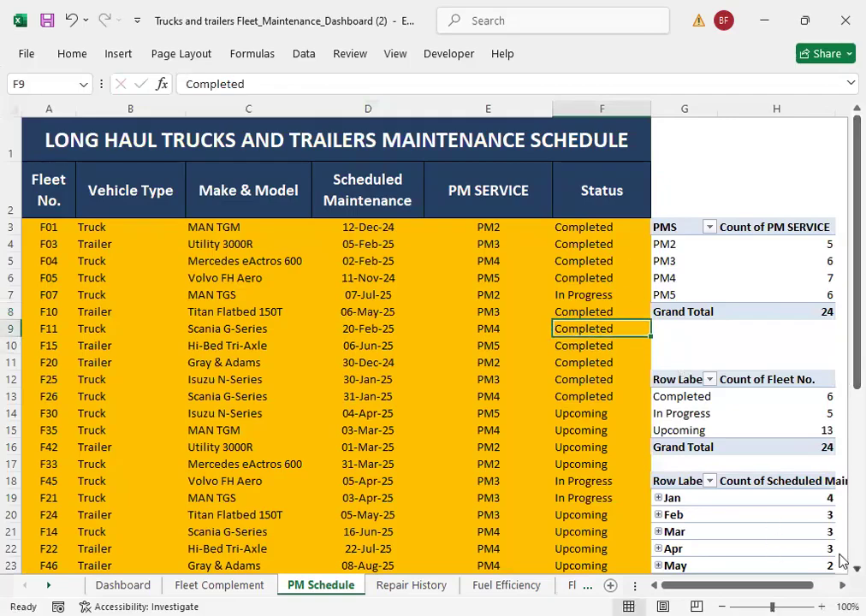
# Step: Compare the counts in the PM Schedule sheet's status pivot table with the Dashboard's Maintenance Status rings
pyautogui.moveTo(841, 330); pyautogui.dragTo(845, 276)
pyautogui.click(708, 407)
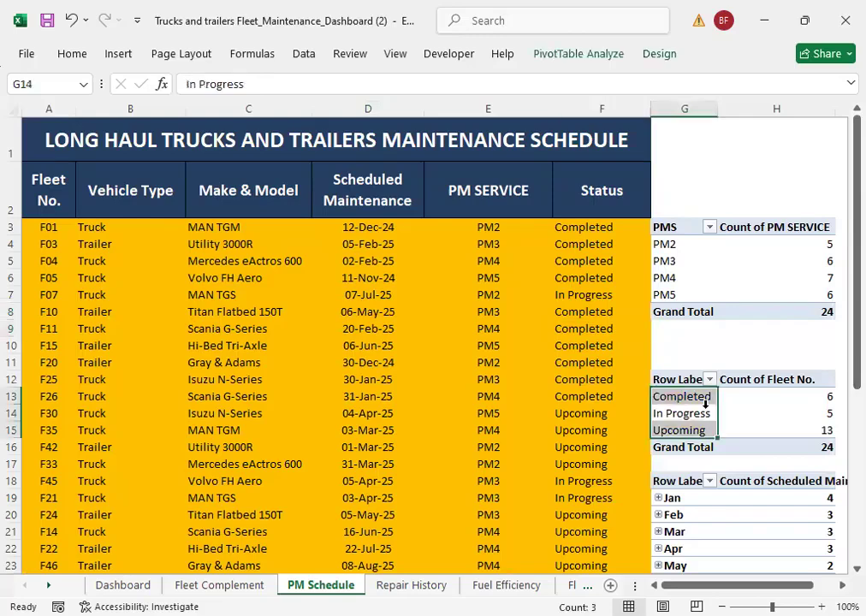
pyautogui.click(698, 415)
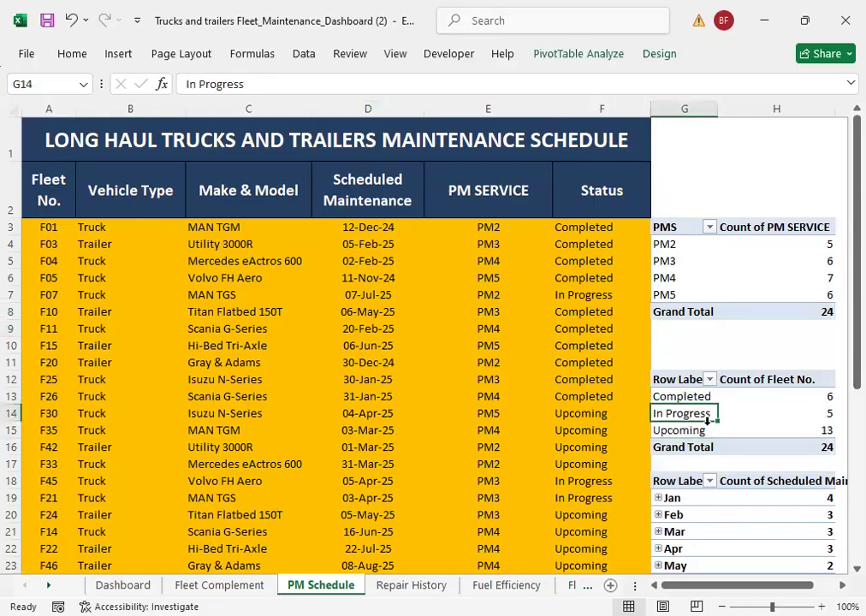
pyautogui.click(822, 395)
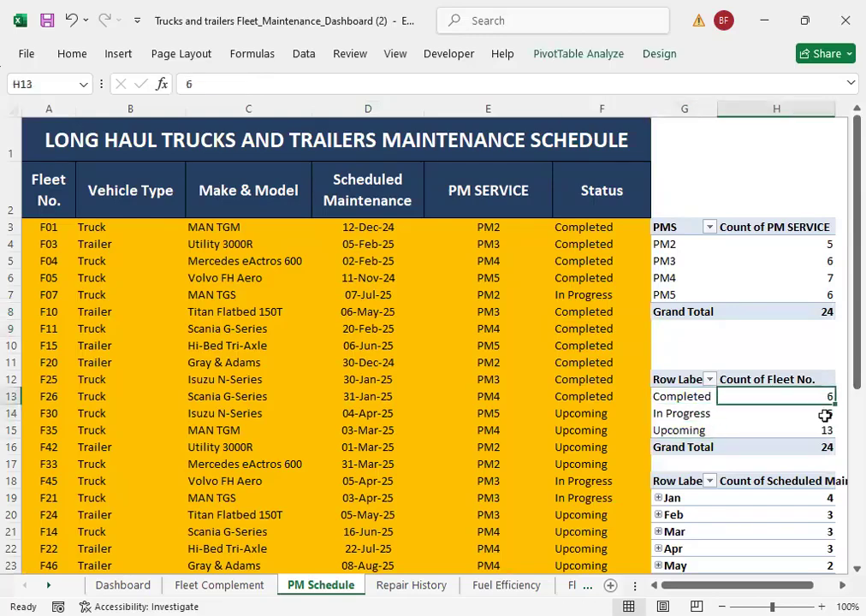
pyautogui.click(121, 586)
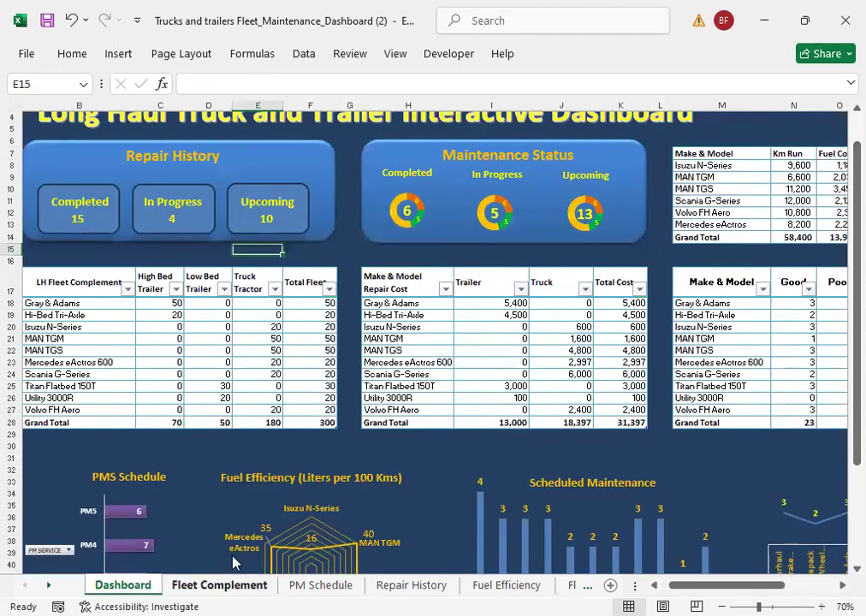
pyautogui.click(209, 585)
pyautogui.click(321, 586)
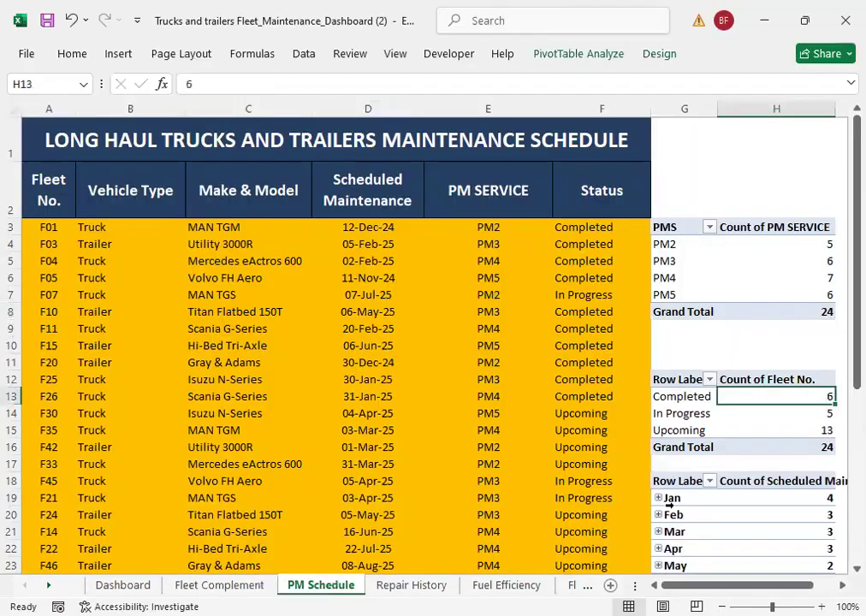
# Step: Refresh the status pivot table that counts fleet numbers on the PM Schedule sheet, and undo that refresh
pyautogui.click(756, 414)
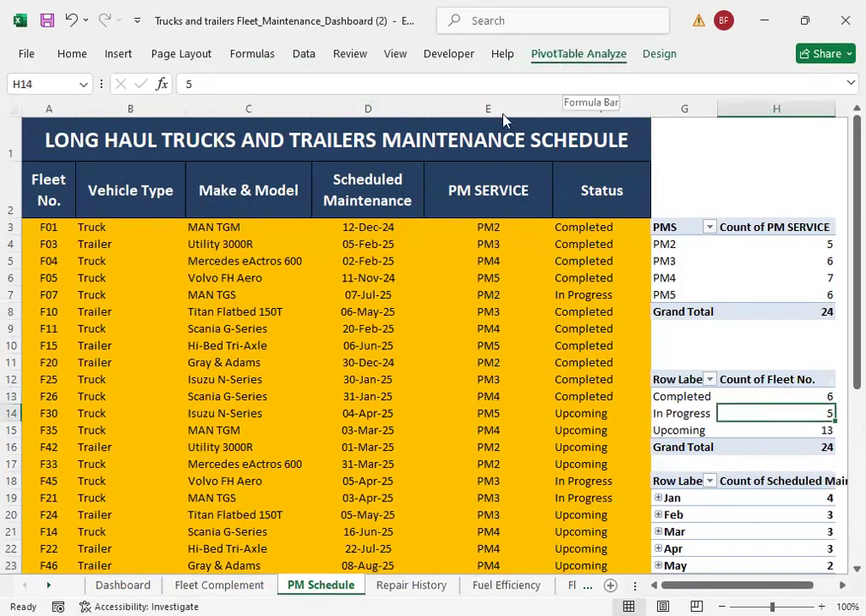
pyautogui.click(564, 56)
pyautogui.click(313, 94)
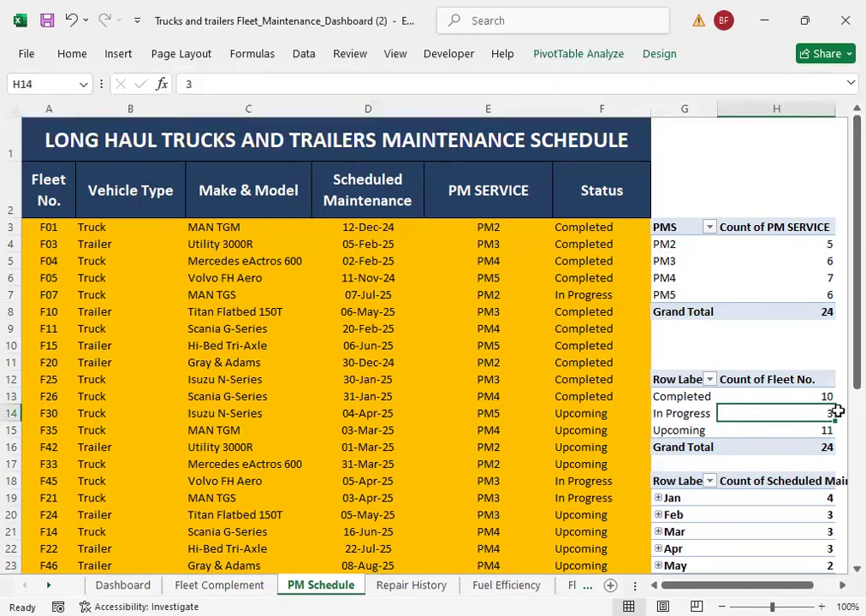
pyautogui.click(70, 22)
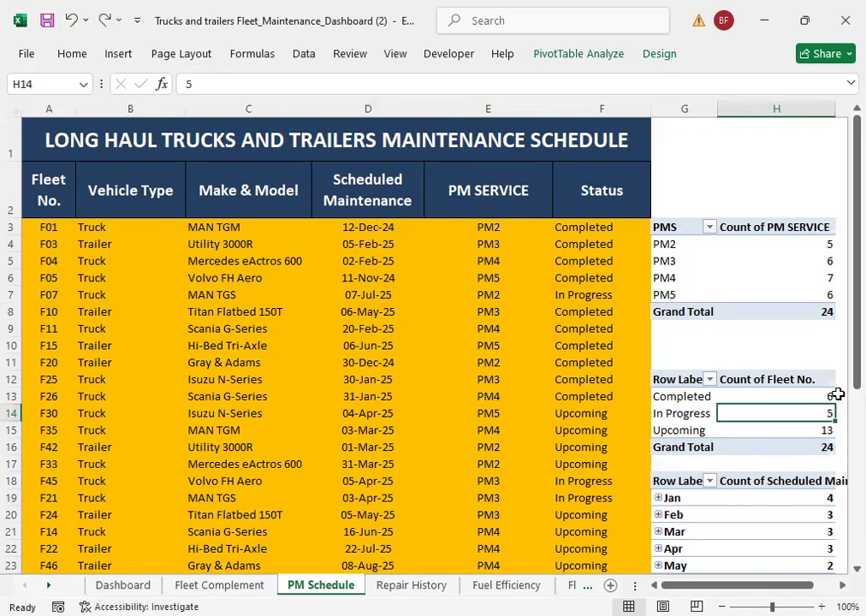
# Step: Refresh the status pivot table on the PM Schedule sheet to pick up the edited maintenance statuses
pyautogui.click(550, 58)
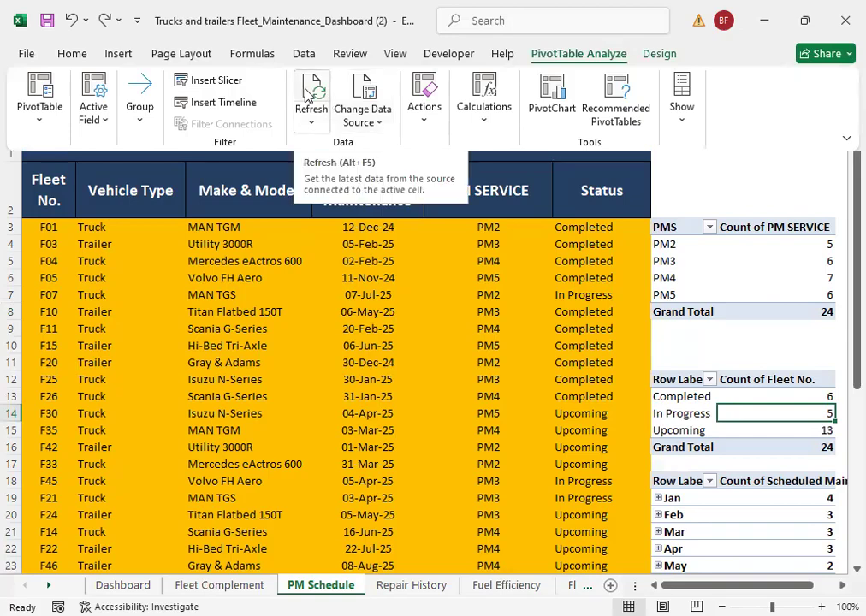
pyautogui.click(310, 95)
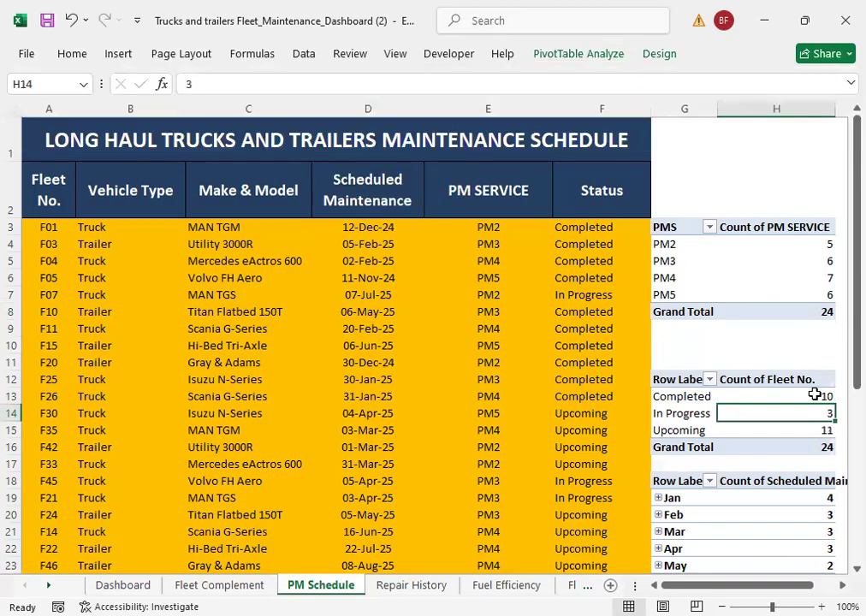
pyautogui.click(816, 394)
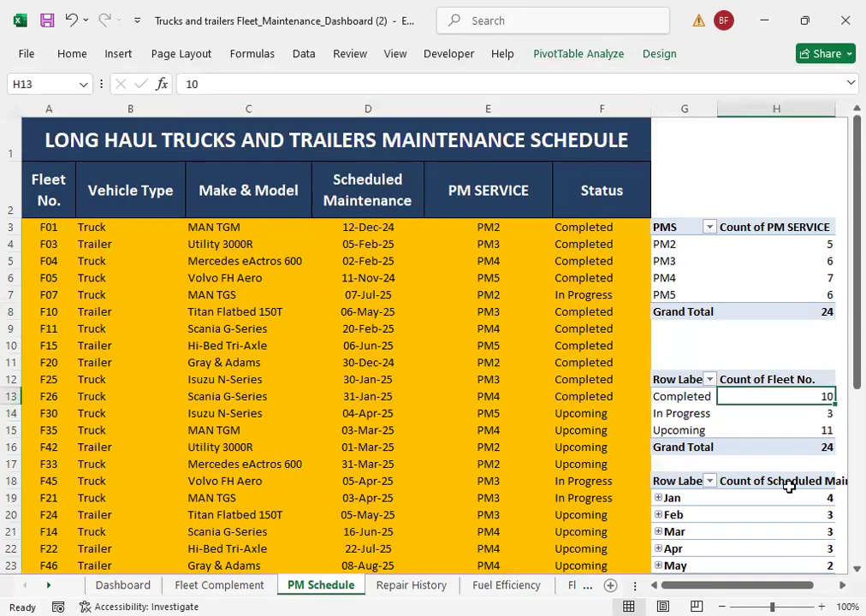
pyautogui.click(139, 417)
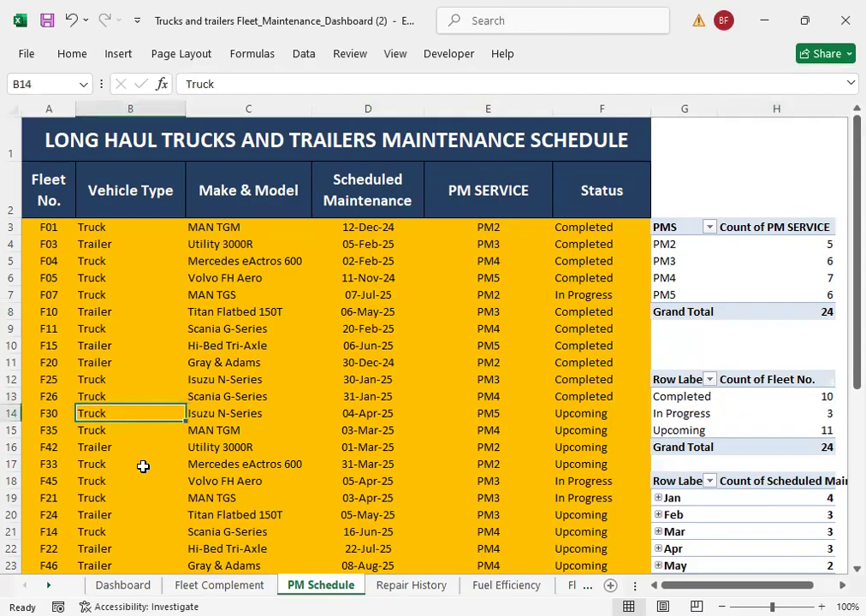
# Step: Widen the Completed count text box in the Dashboard's Maintenance Status card to fit two digits and nudge it into the centre of its ring
pyautogui.click(124, 585)
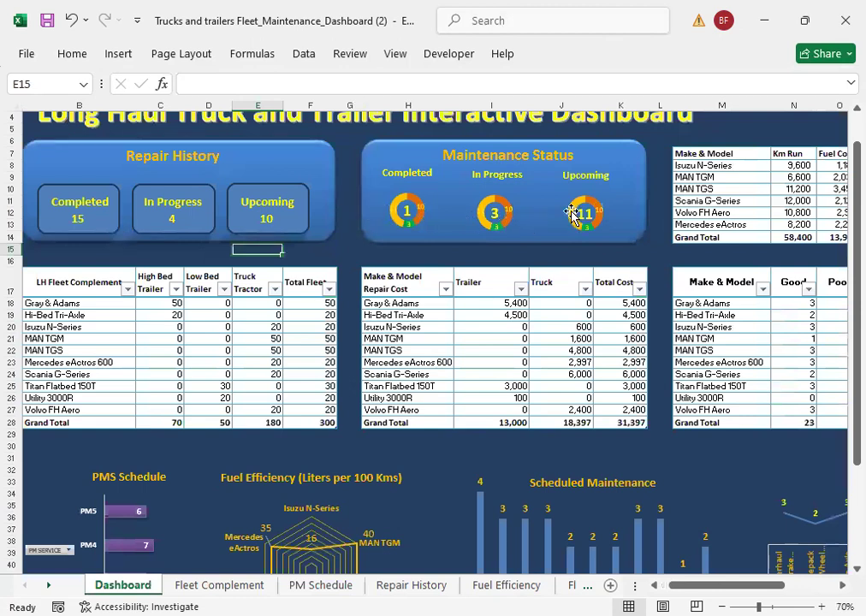
pyautogui.click(407, 212)
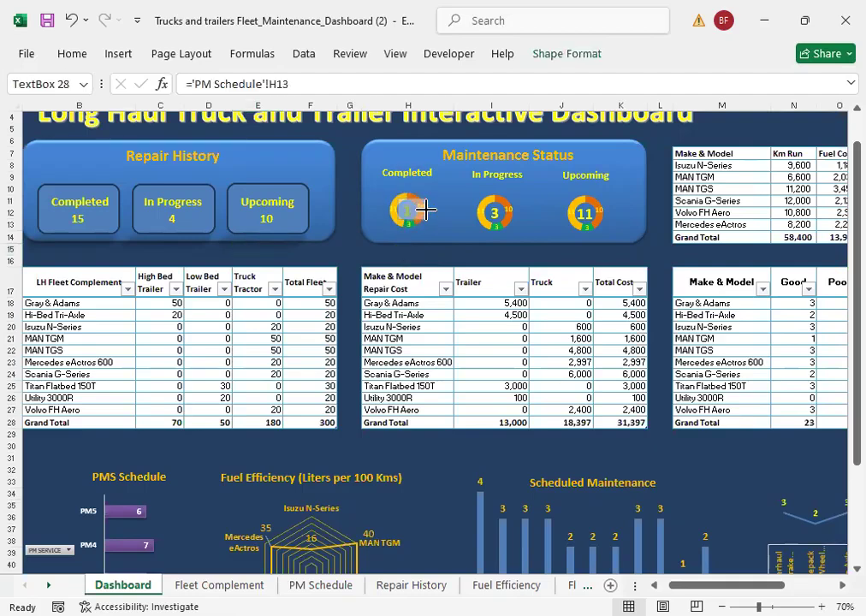
pyautogui.press('Left')
pyautogui.press('Left')
pyautogui.press('Left')
pyautogui.press('Left')
pyautogui.press('Left')
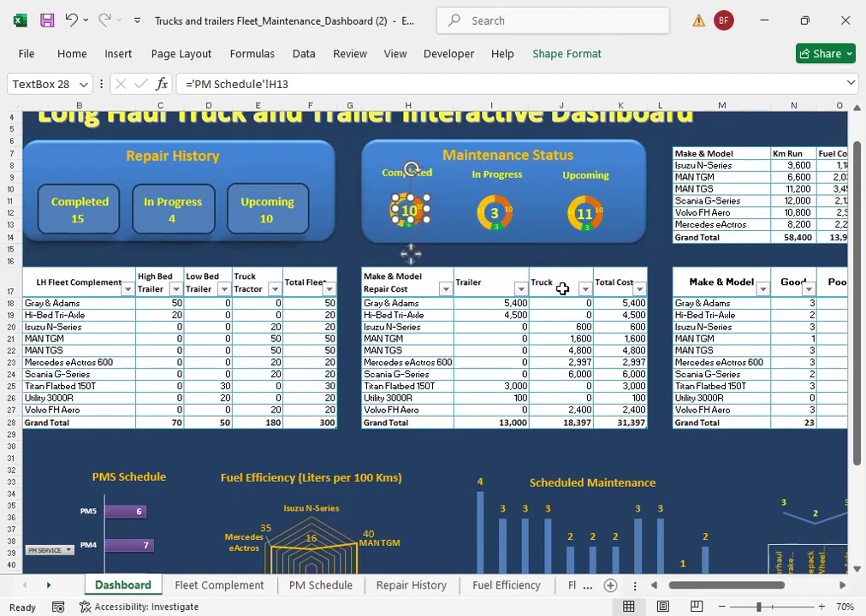
pyautogui.press('Up')
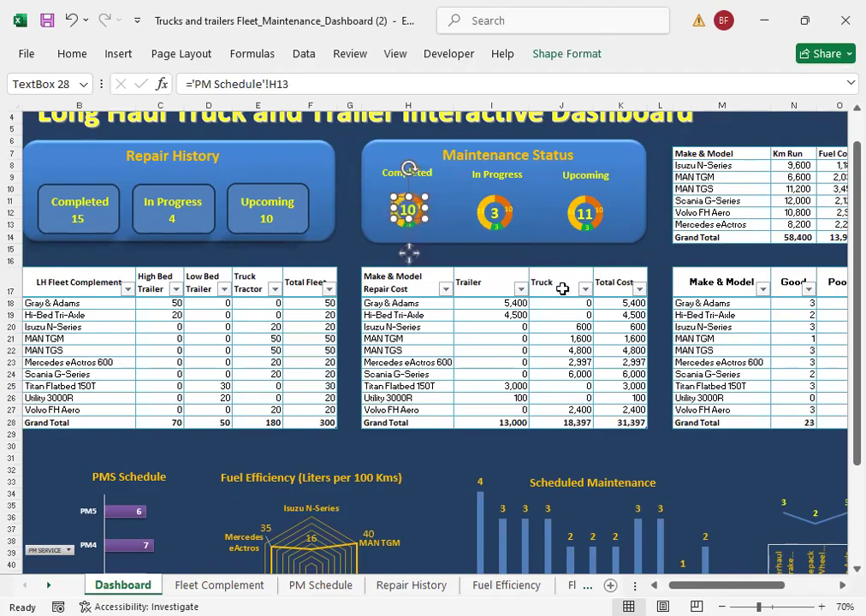
pyautogui.click(350, 260)
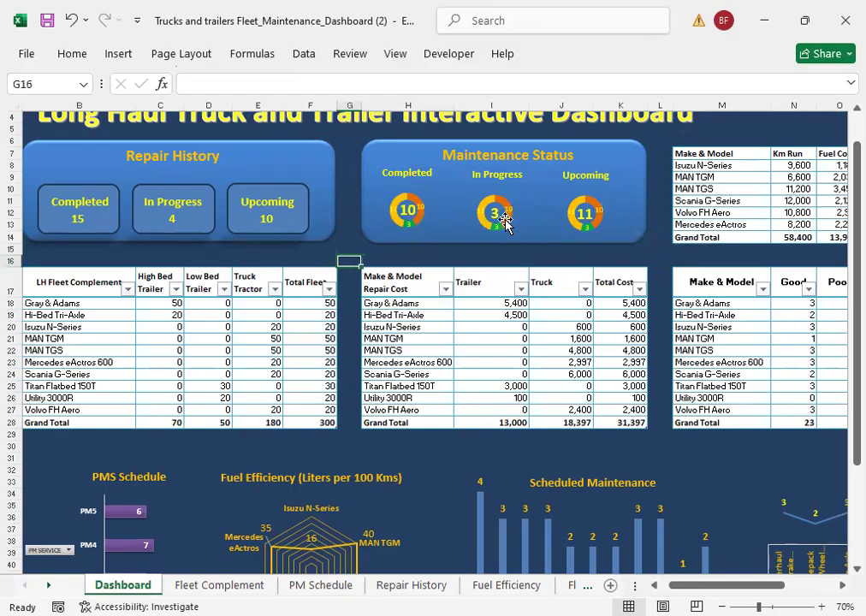
pyautogui.moveTo(503, 229)
pyautogui.click(413, 260)
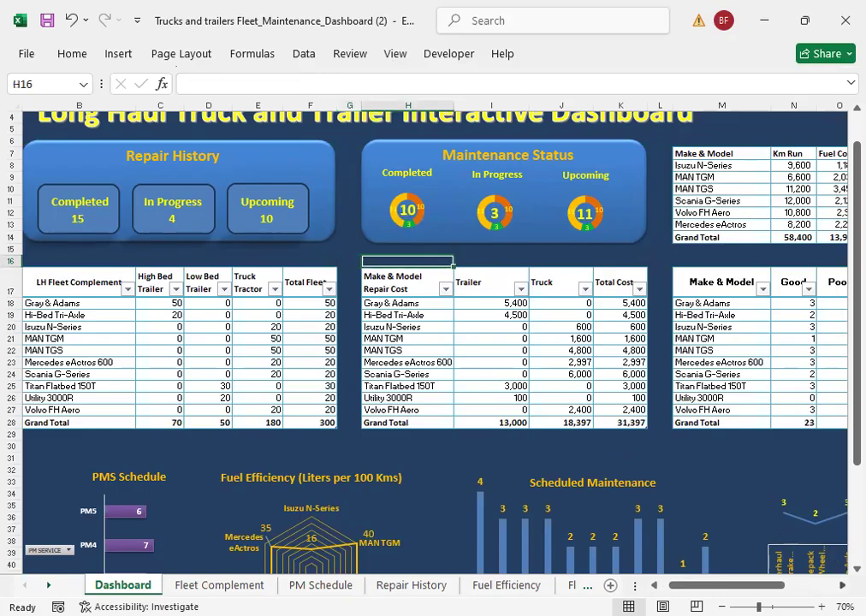
# Step: Select the Completed, In Progress and Upcoming labels of the PM Schedule sheet's status pivot table and refresh the table once more
pyautogui.hscroll(3, 808, 590)
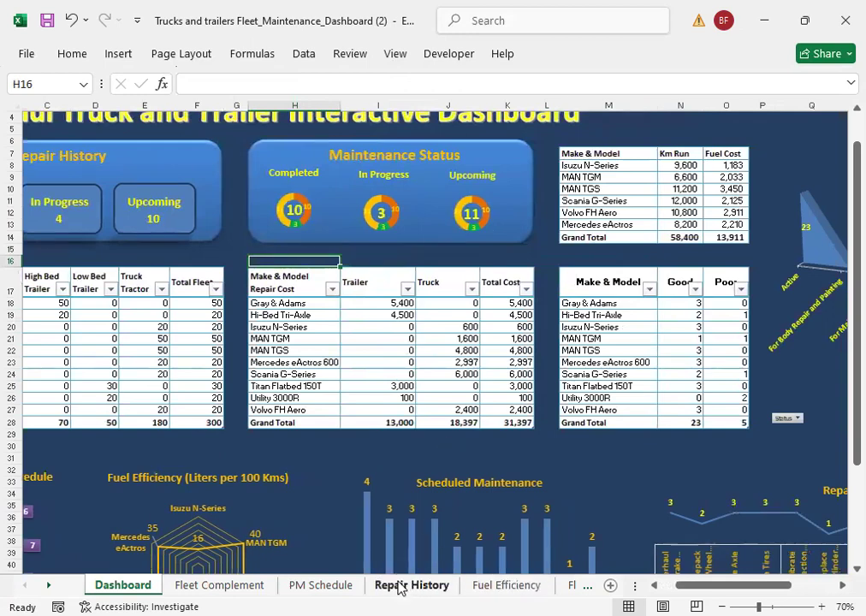
pyautogui.click(334, 585)
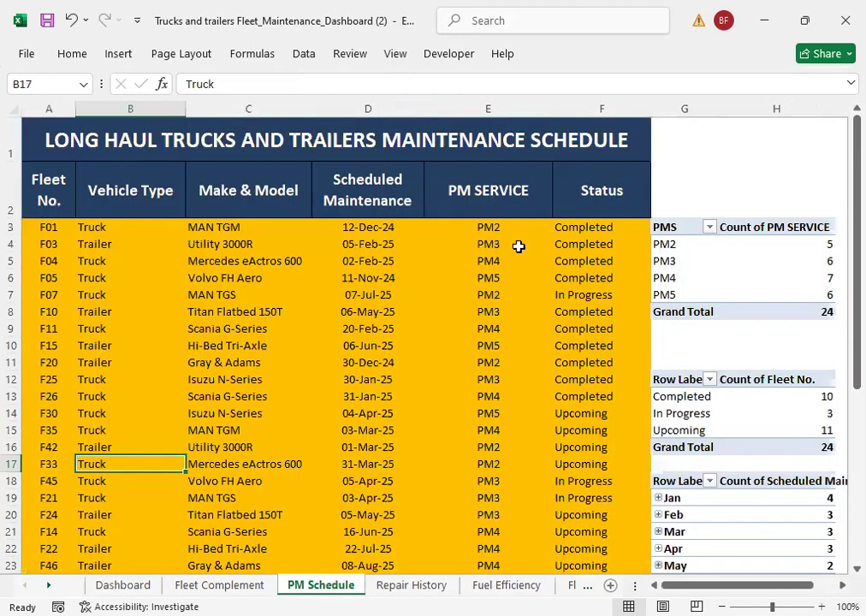
pyautogui.click(595, 261)
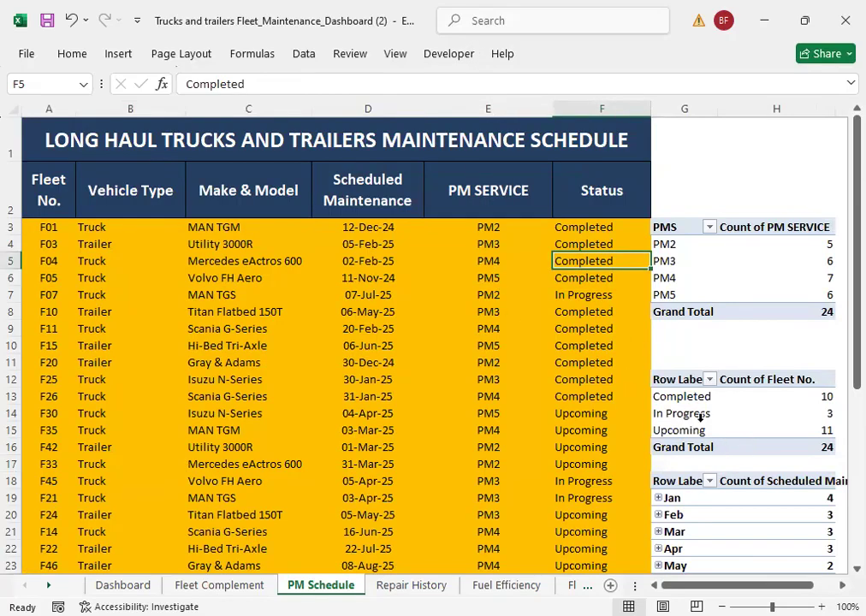
pyautogui.moveTo(694, 431); pyautogui.dragTo(685, 396)
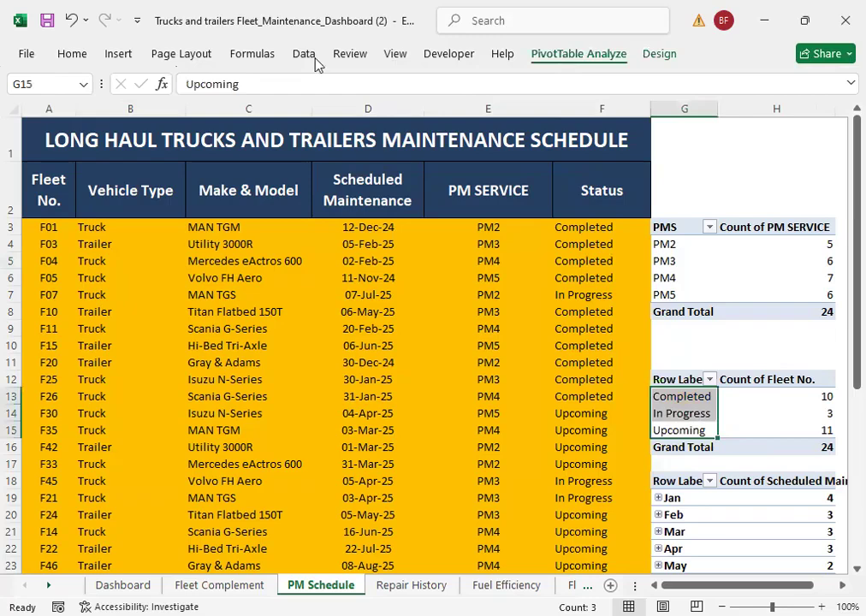
pyautogui.click(310, 91)
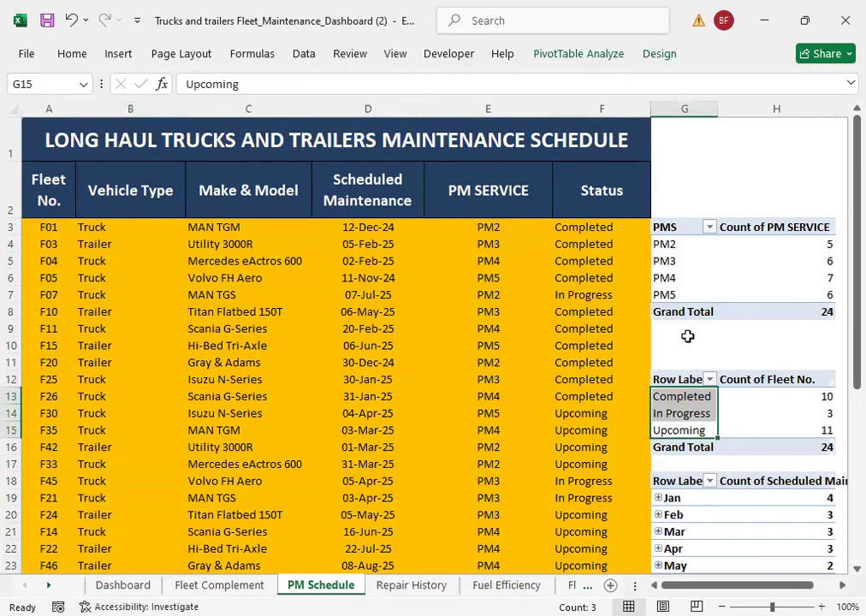
pyautogui.click(692, 407)
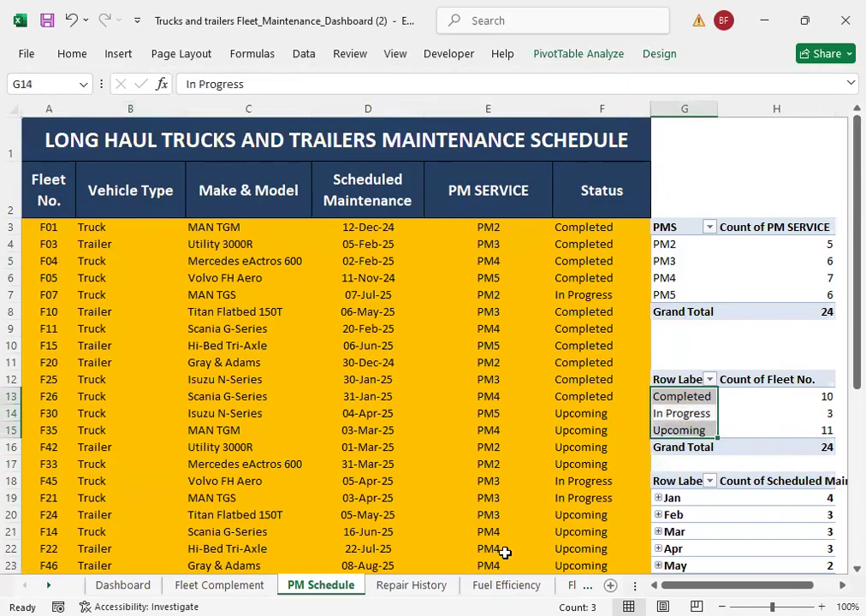
# Step: Review the repair records and pivot tables on the Repair History sheet, and return to the Dashboard
pyautogui.click(411, 586)
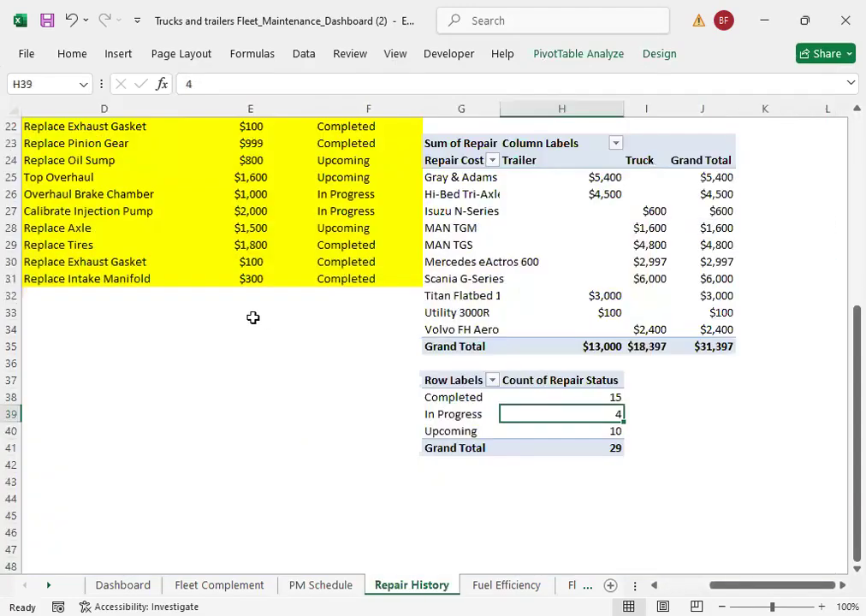
pyautogui.scroll(4, 254, 315)
pyautogui.scroll(3, 268, 322)
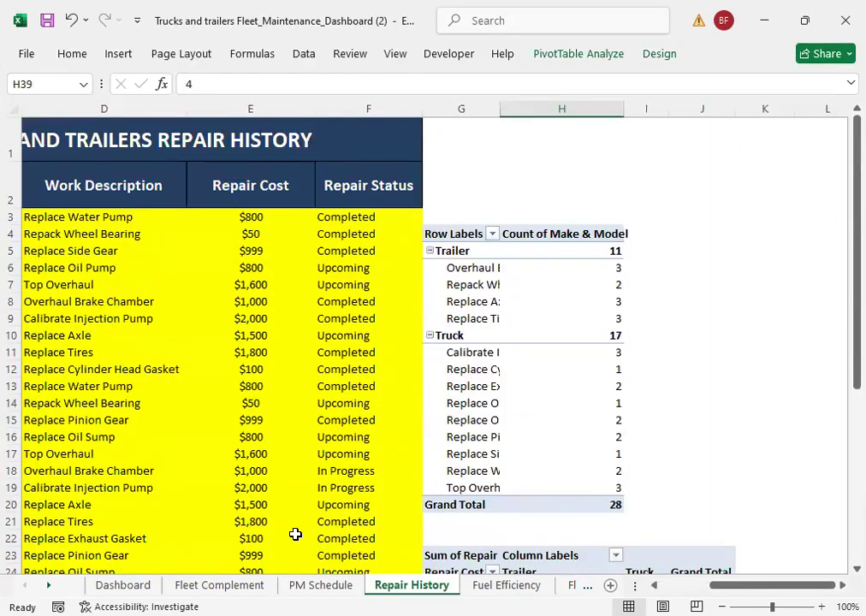
pyautogui.click(152, 386)
pyautogui.scroll(-2, 157, 360)
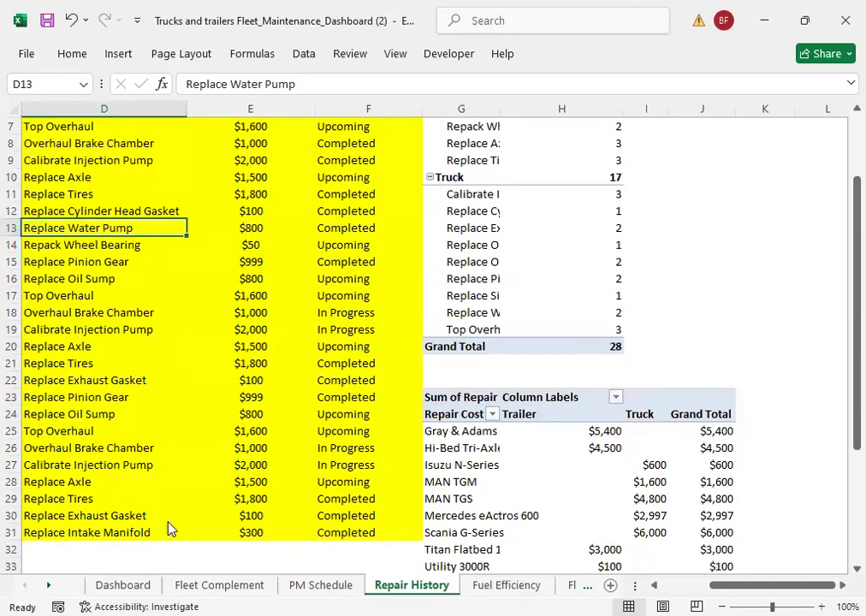
pyautogui.click(122, 585)
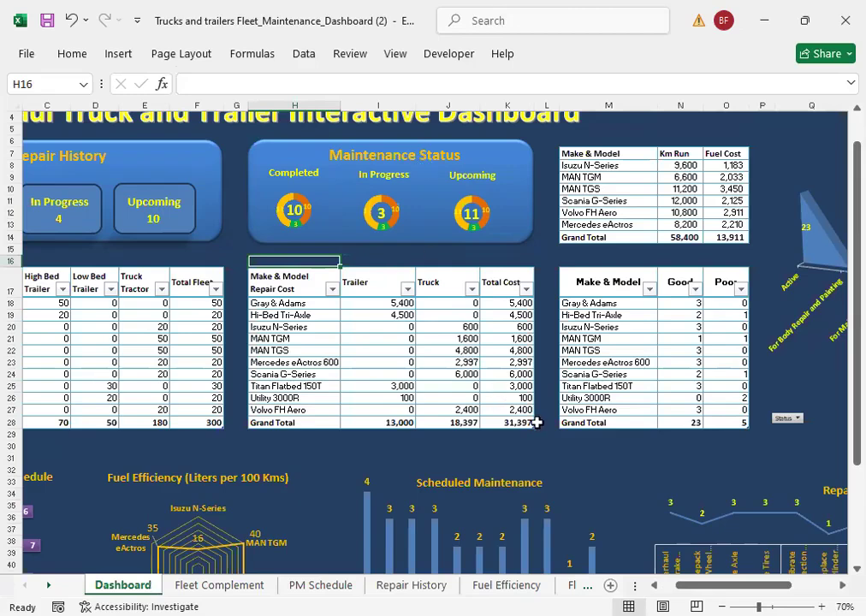
# Step: Examine the Dashboard's repair cost, vehicle condition, km run and fuel cost, and LH Fleet Complement tables
pyautogui.click(422, 448)
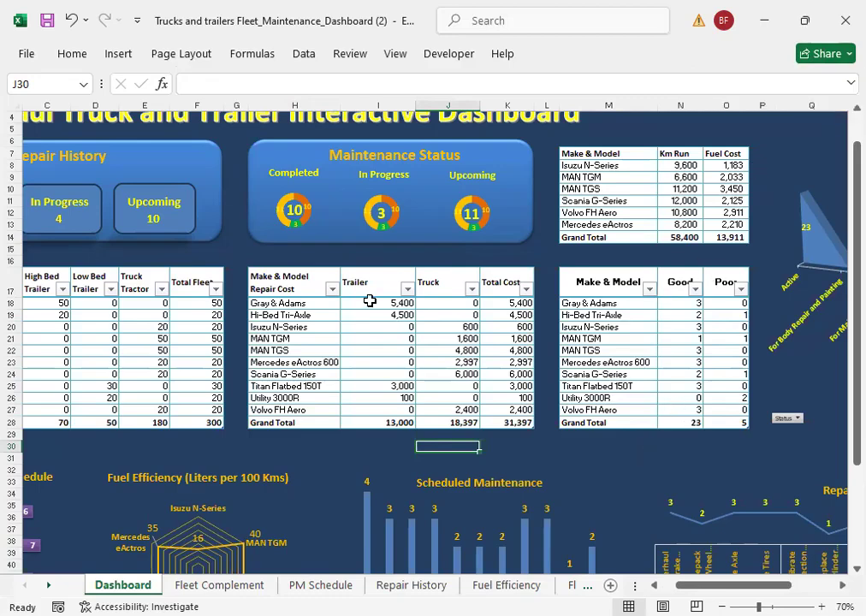
pyautogui.click(542, 425)
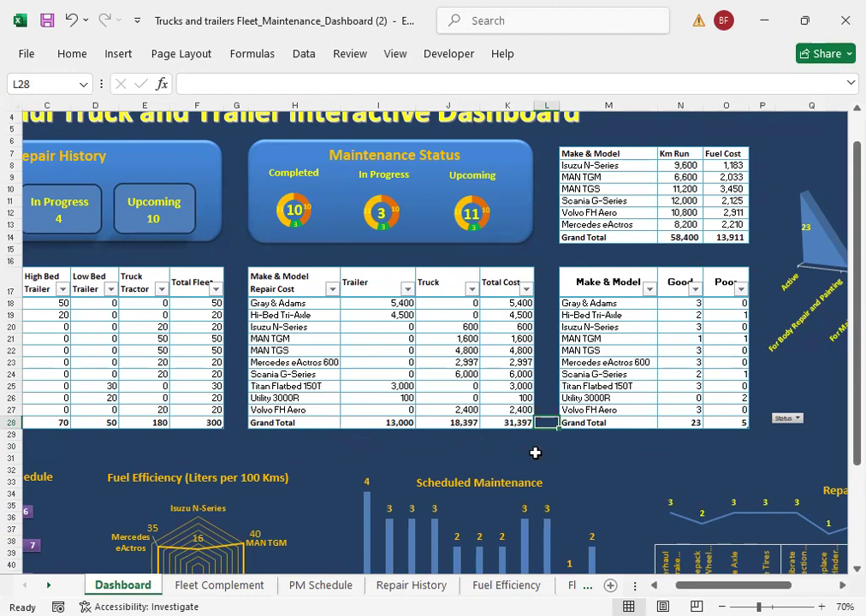
pyautogui.click(682, 200)
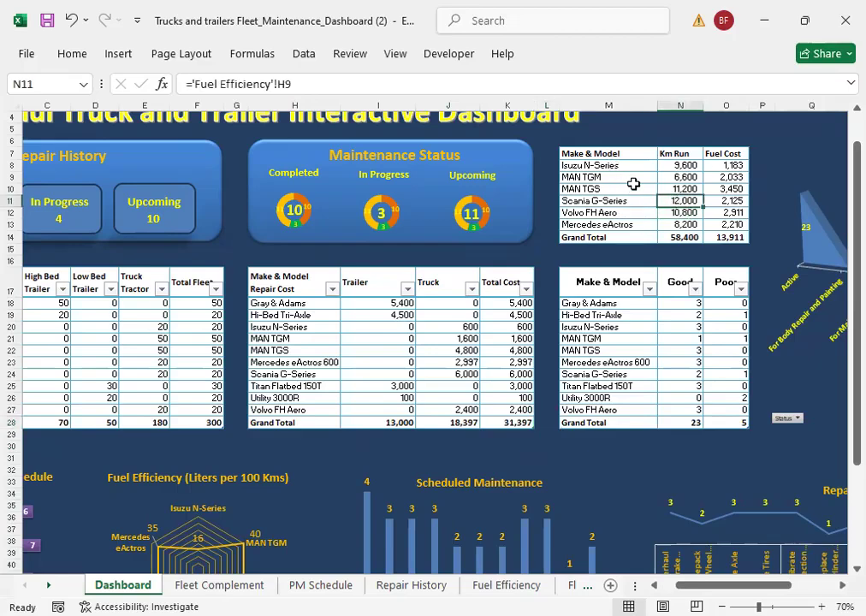
pyautogui.click(679, 177)
pyautogui.click(729, 188)
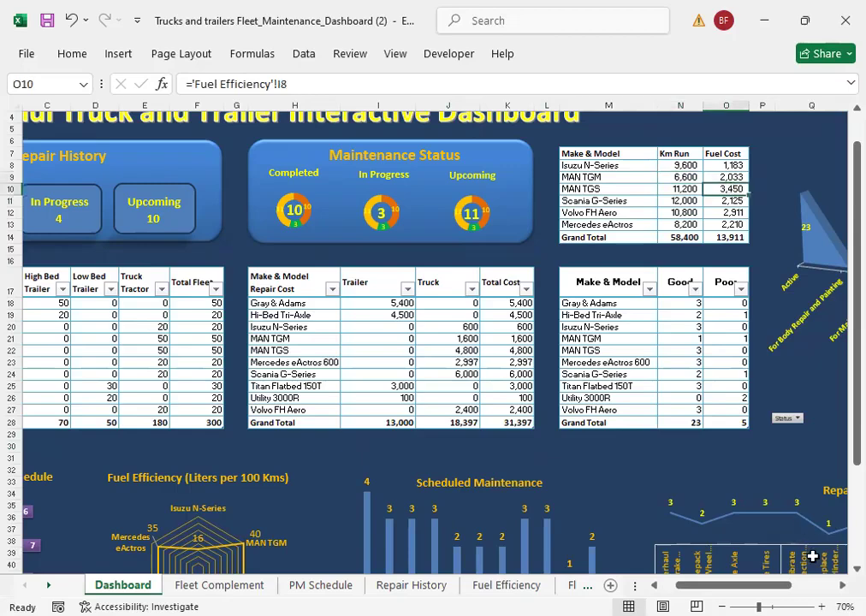
pyautogui.click(842, 585)
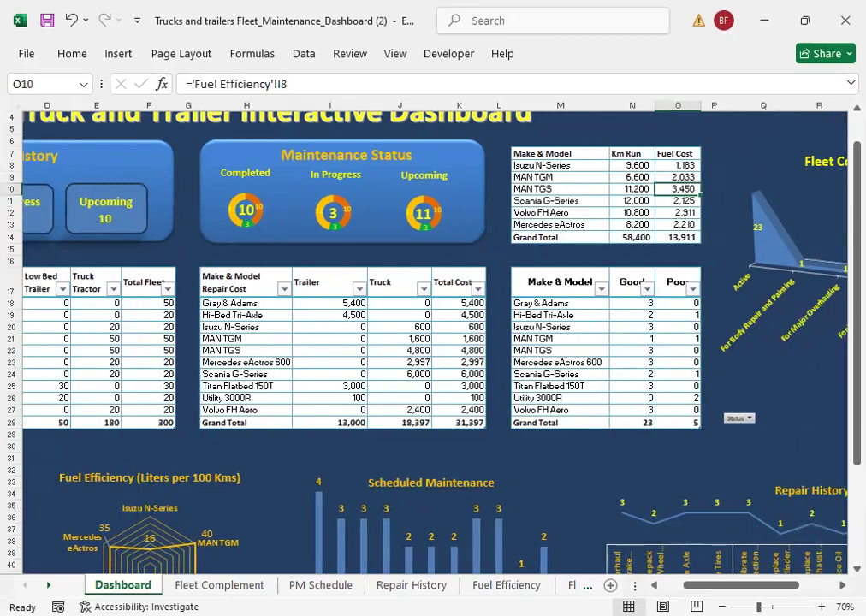
pyautogui.moveTo(729, 585); pyautogui.dragTo(719, 586)
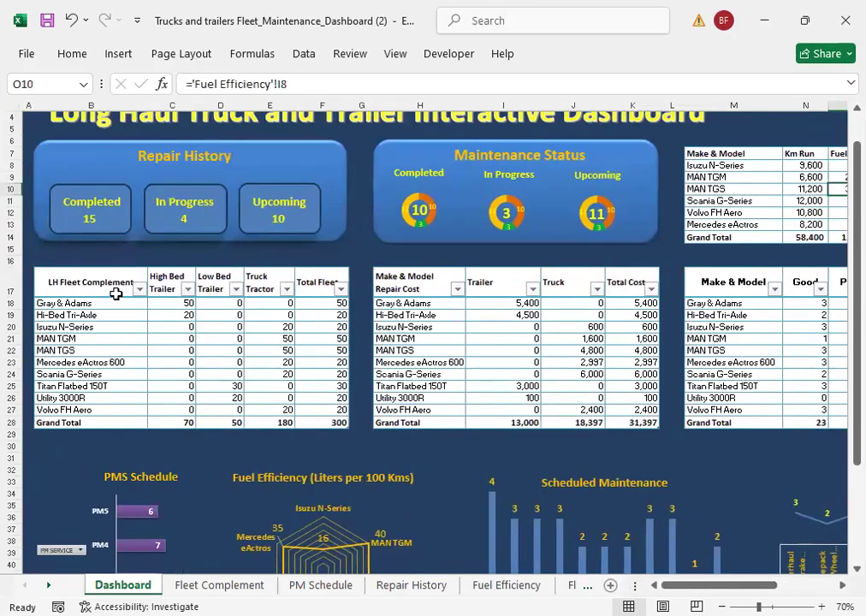
pyautogui.click(108, 327)
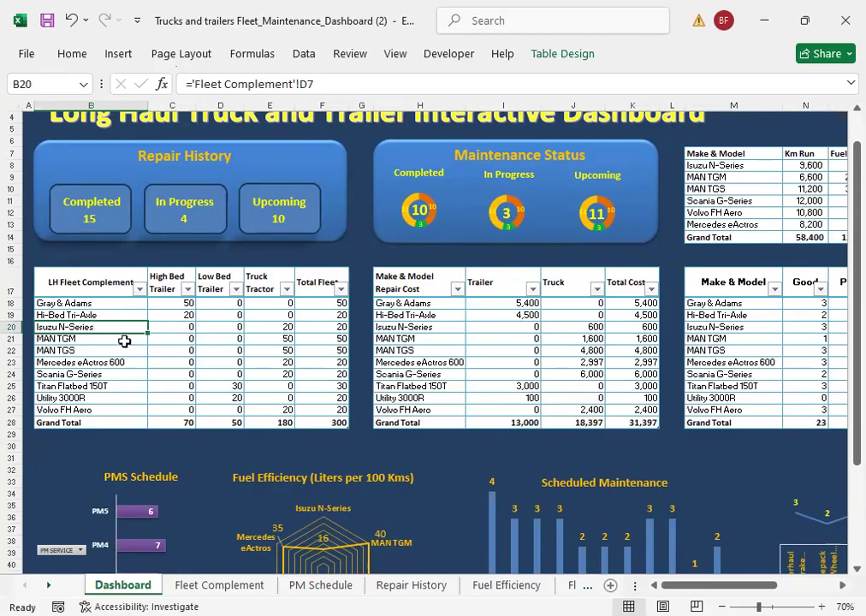
# Step: On the Fleet Complement sheet, set the number of MAN TGM truck units to 100
pyautogui.click(219, 585)
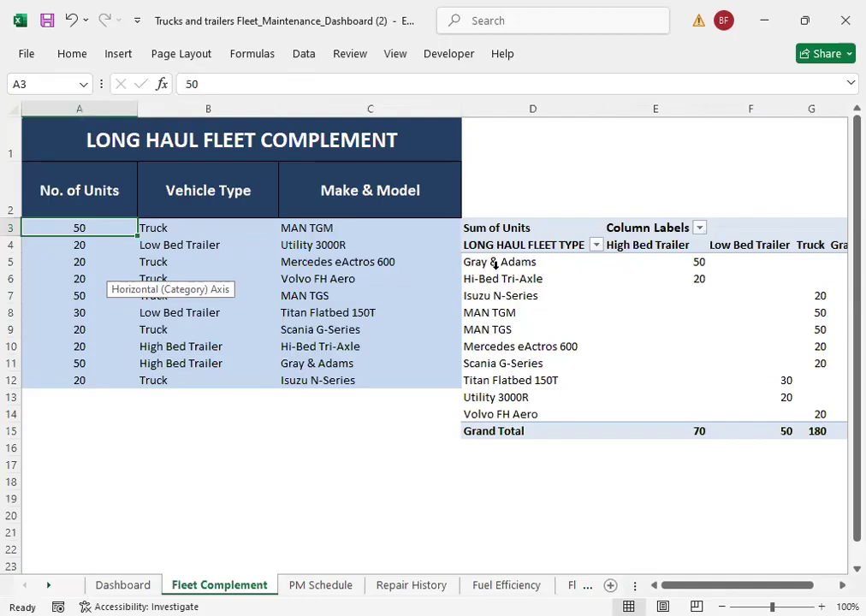
pyautogui.press('Right')
pyautogui.press('Left')
pyautogui.write('10')
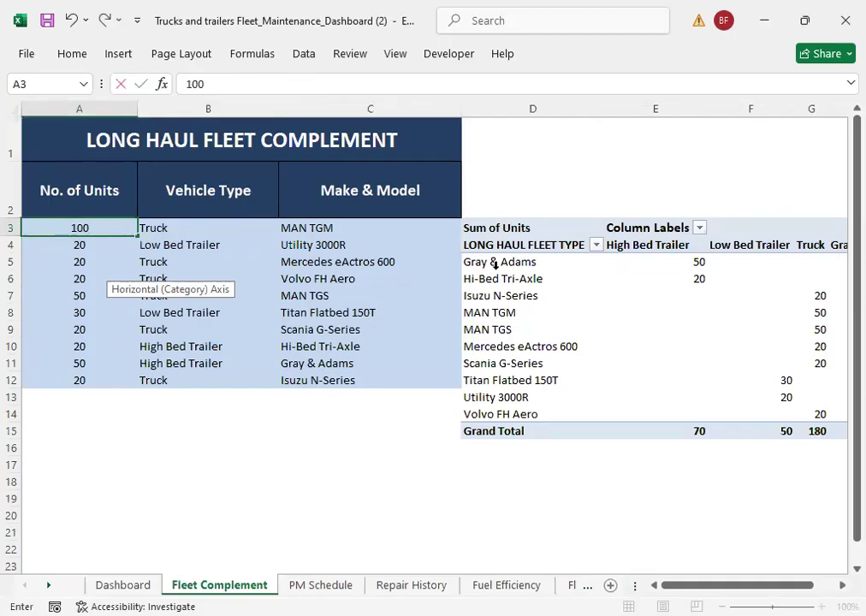
pyautogui.press('Return')
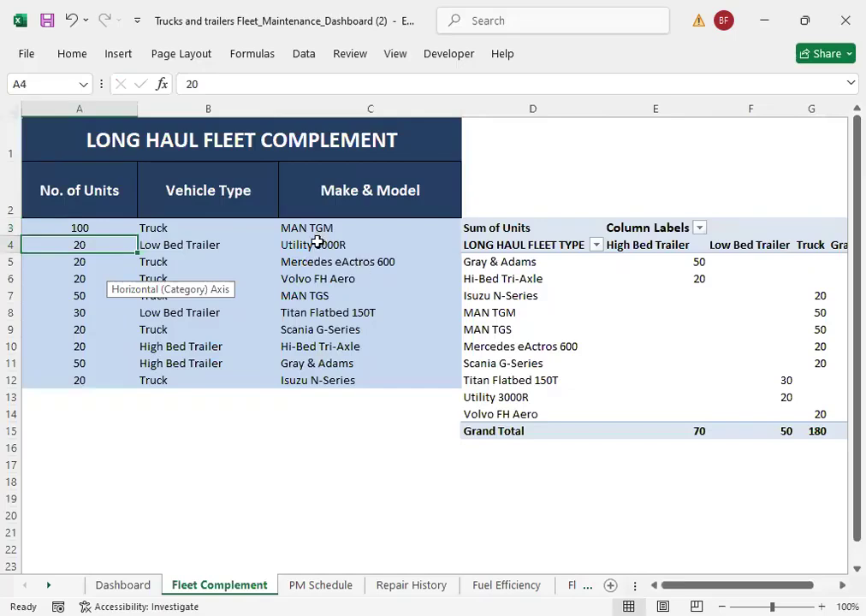
# Step: Set the number of units of the Utility 3000R low bed trailer to 50
pyautogui.click(290, 246)
pyautogui.click(150, 246)
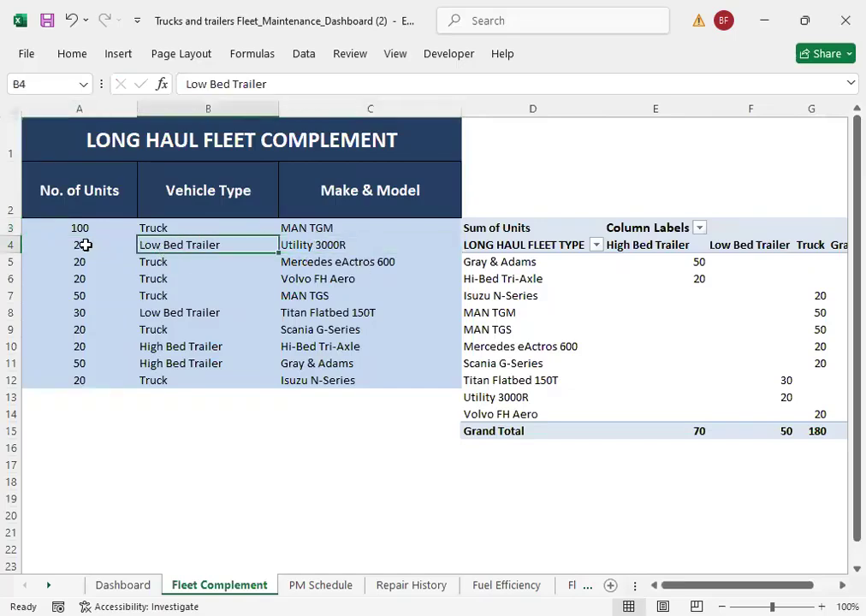
pyautogui.click(84, 246)
pyautogui.write('50')
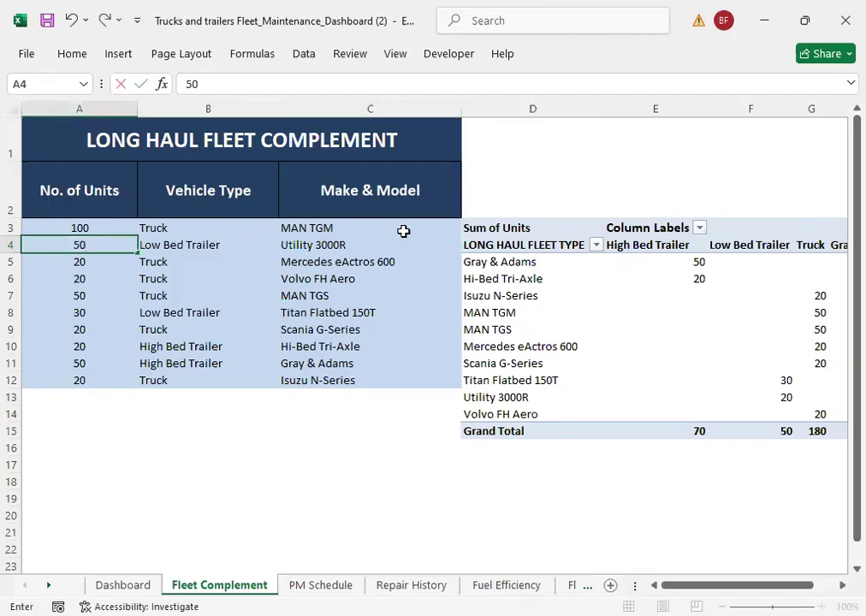
pyautogui.press('Return')
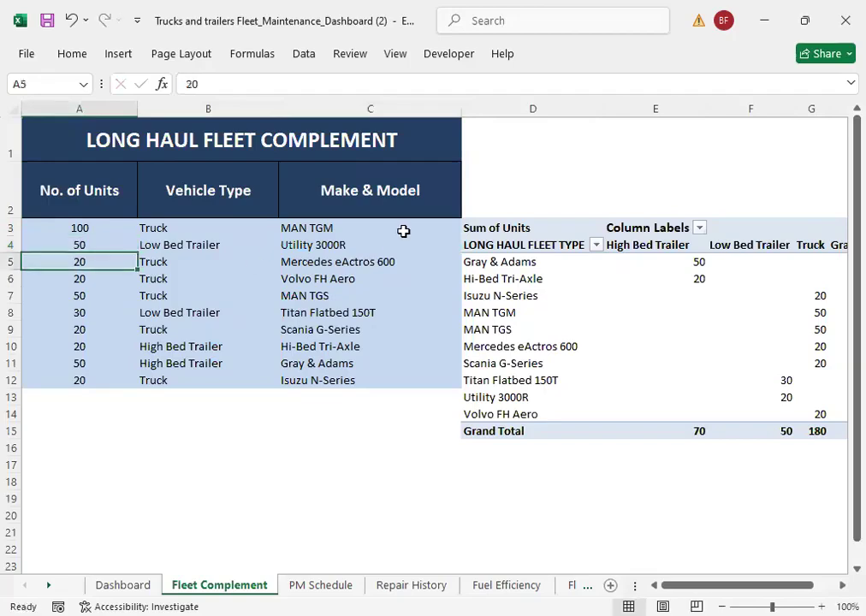
# Step: Examine the unit counts by make and vehicle type and the grand total in the unrefreshed Fleet Complement pivot table
pyautogui.click(504, 315)
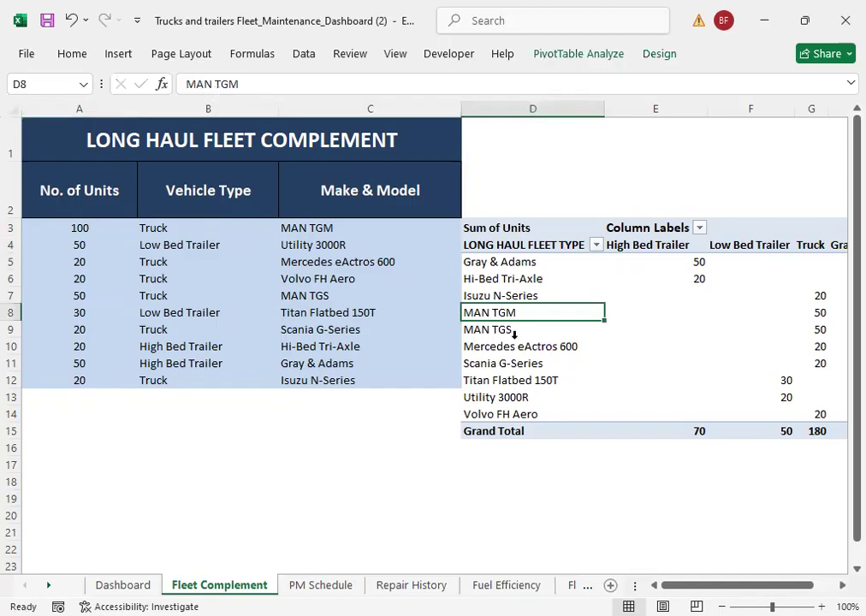
pyautogui.click(582, 53)
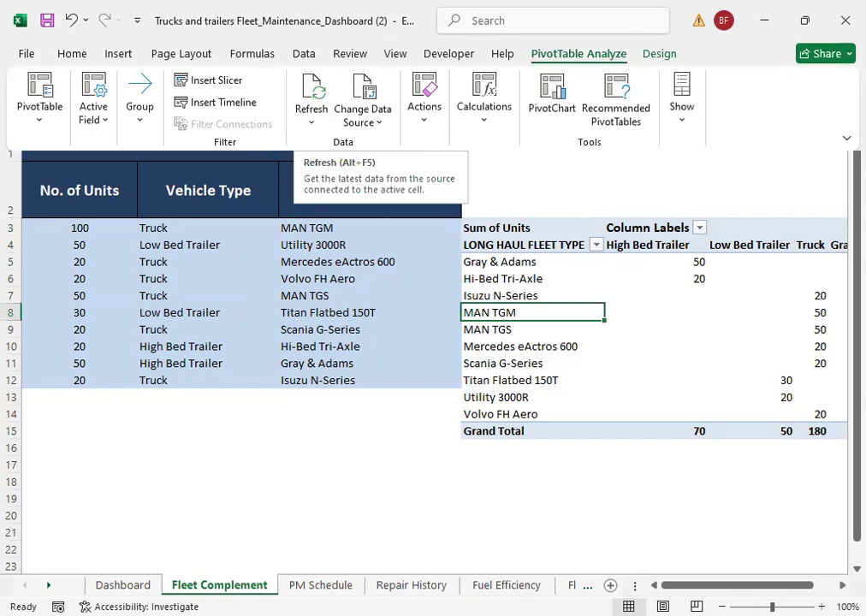
pyautogui.hscroll(2, 648, 481)
pyautogui.click(625, 431)
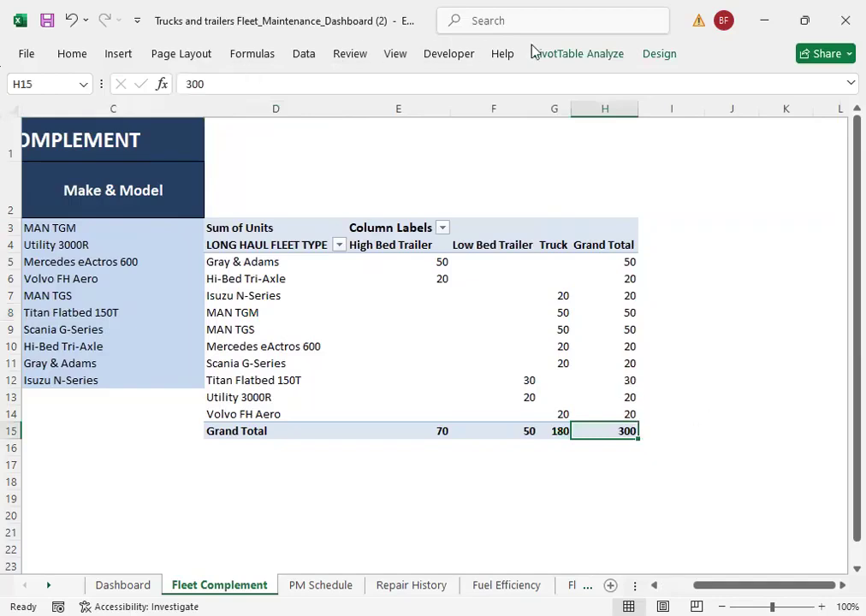
pyautogui.click(563, 60)
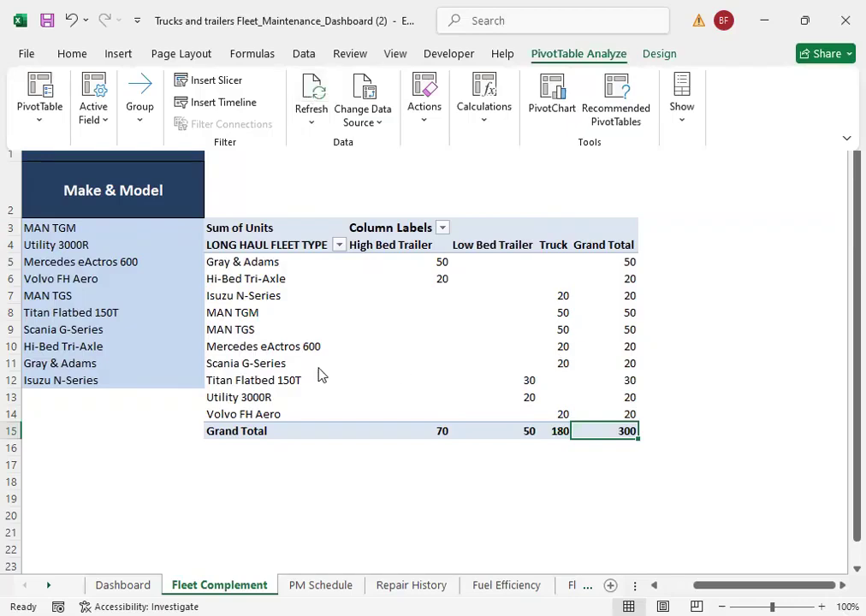
pyautogui.click(289, 363)
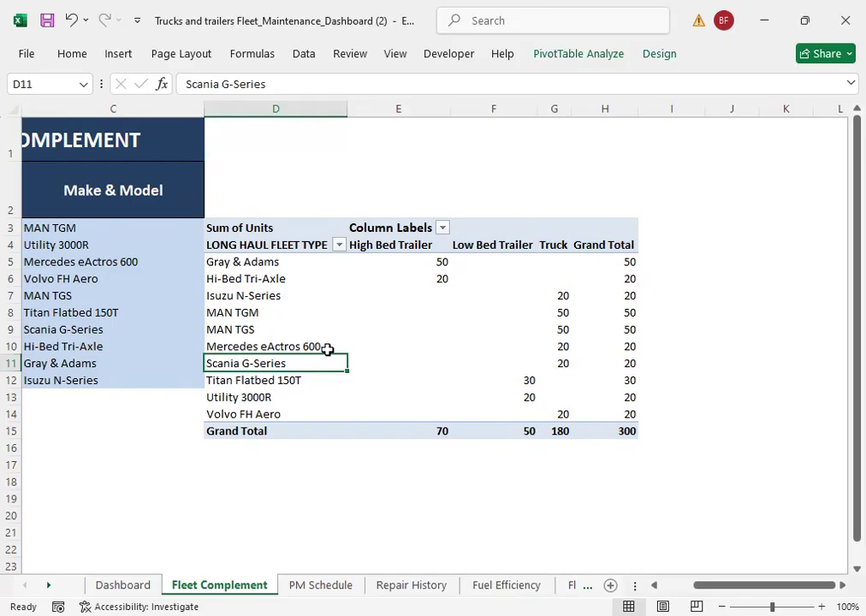
pyautogui.click(279, 398)
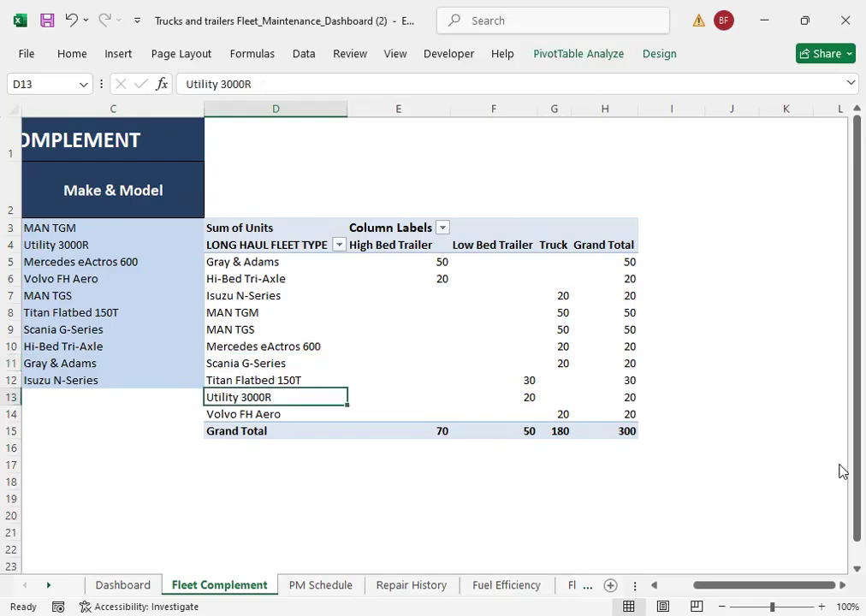
pyautogui.press('Right')
pyautogui.press('Right')
pyautogui.press('Right')
pyautogui.press('Right')
pyautogui.press('Left')
pyautogui.press('Left')
pyautogui.press('Left')
pyautogui.press('Left')
pyautogui.press('Left')
pyautogui.press('Right')
pyautogui.press('Up')
pyautogui.press('Up')
pyautogui.press('Up')
pyautogui.press('Up')
pyautogui.press('Up')
pyautogui.press('Up')
pyautogui.press('Up')
pyautogui.press('Up')
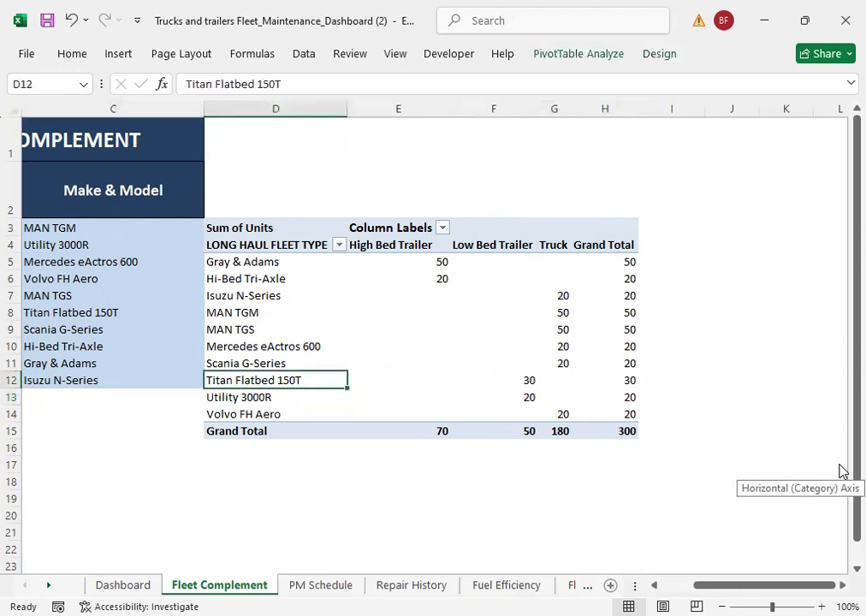
pyautogui.press('Right')
pyautogui.press('Left')
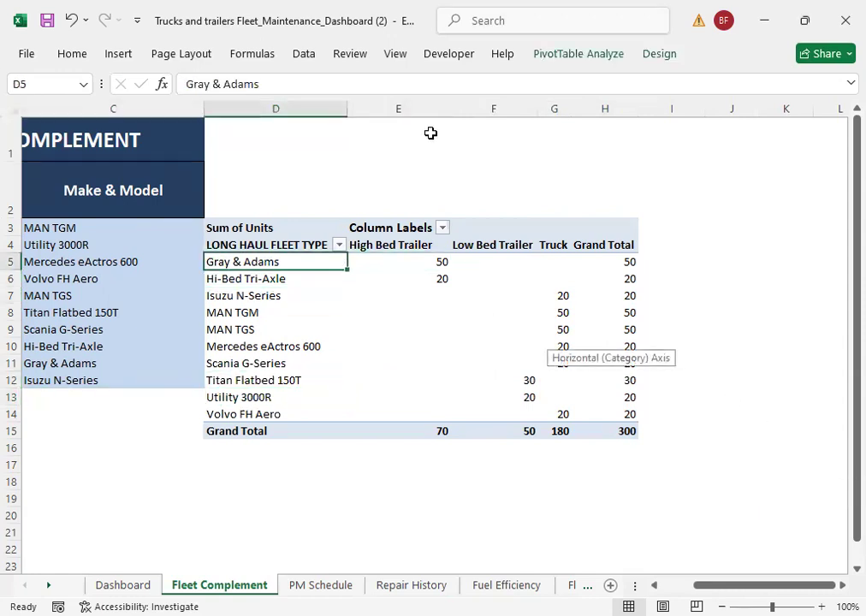
# Step: Refresh the Fleet Complement pivot table and check the truck count in its MAN TGM row
pyautogui.click(589, 55)
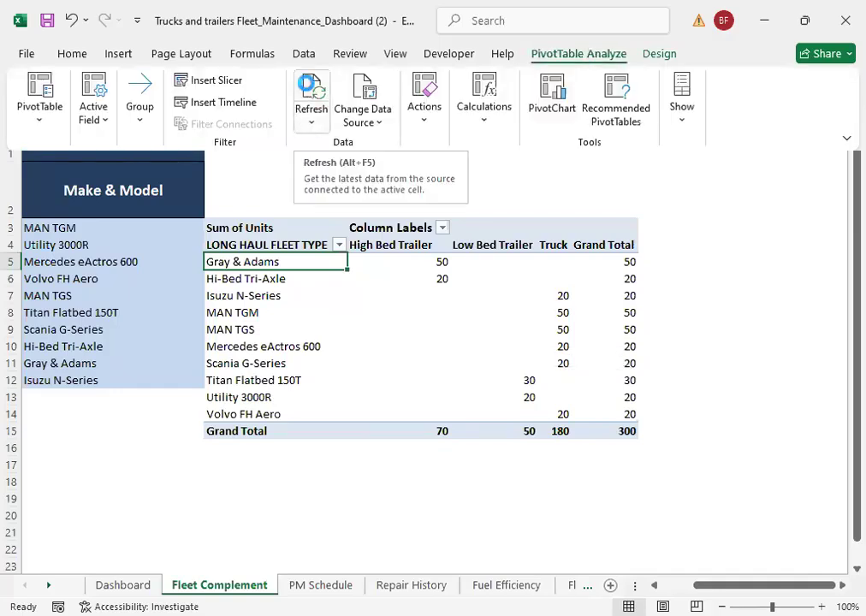
pyautogui.click(310, 92)
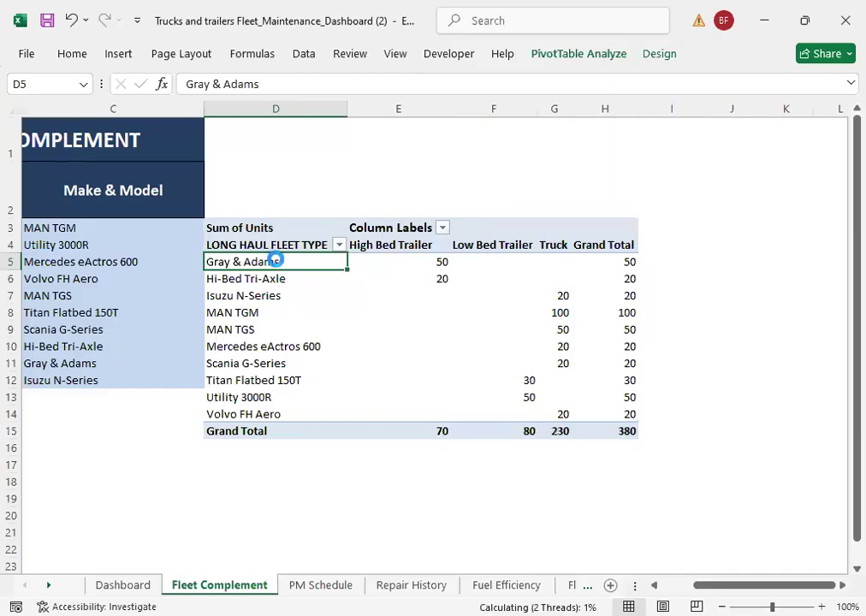
pyautogui.click(274, 313)
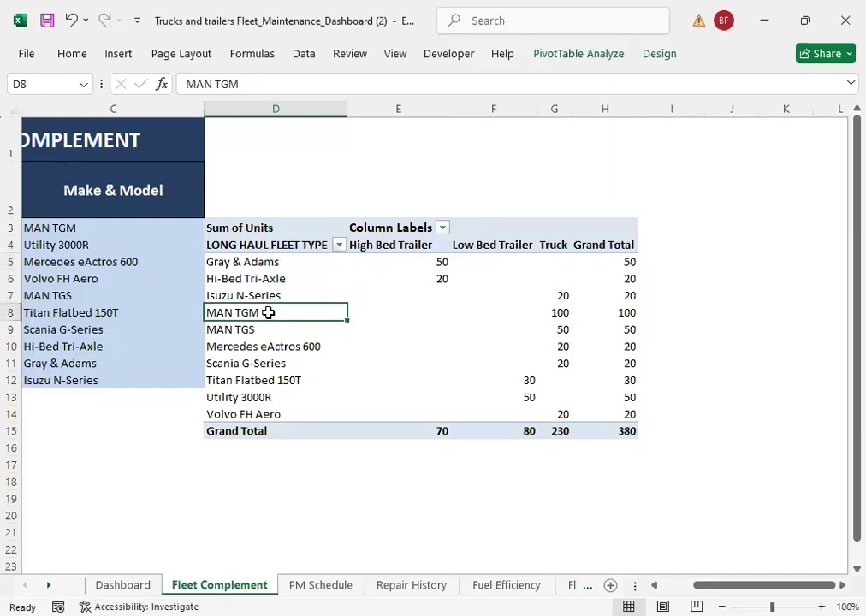
pyautogui.press('Right')
pyautogui.press('Right')
pyautogui.press('Right')
pyautogui.press('Right')
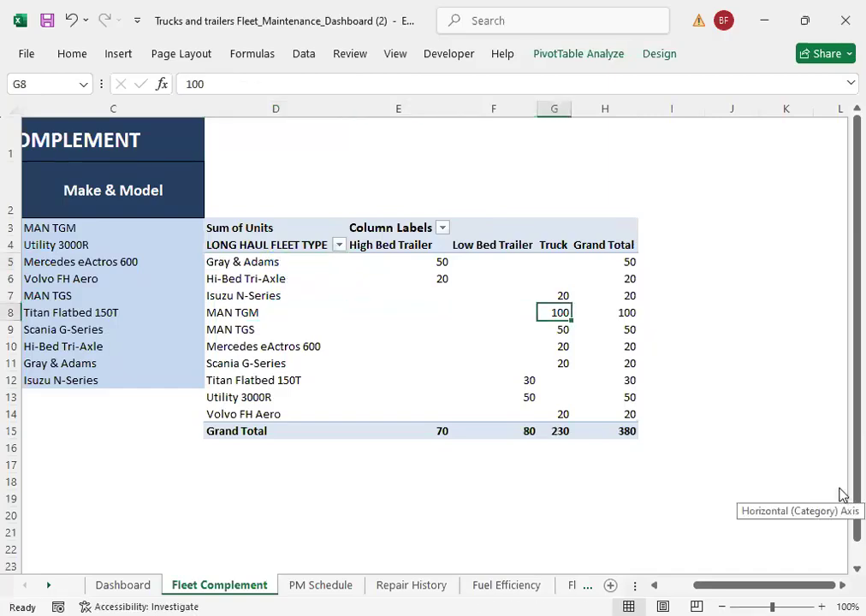
# Step: Undo the pivot table refresh and check the MAN TGM truck and Utility 3000R low bed trailer counts for comparison
pyautogui.click(71, 20)
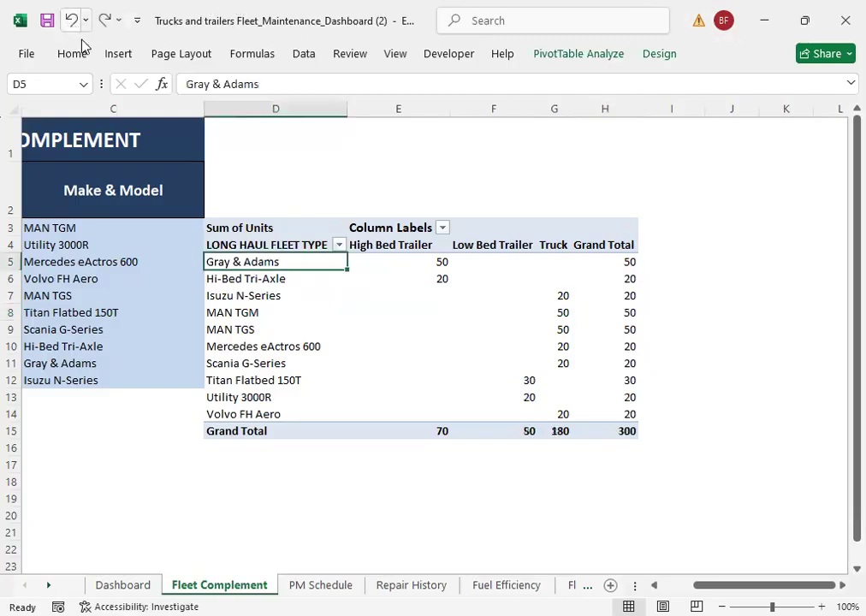
pyautogui.click(559, 314)
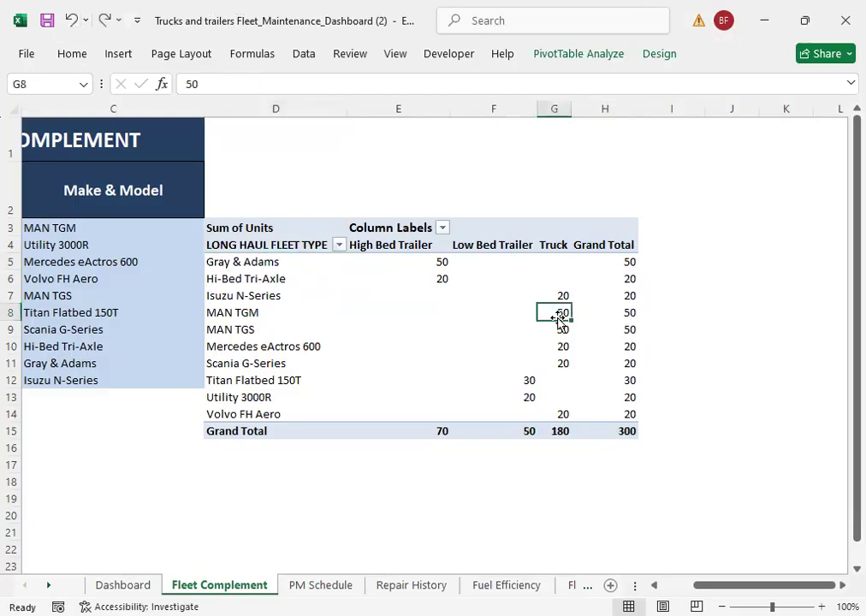
pyautogui.click(529, 399)
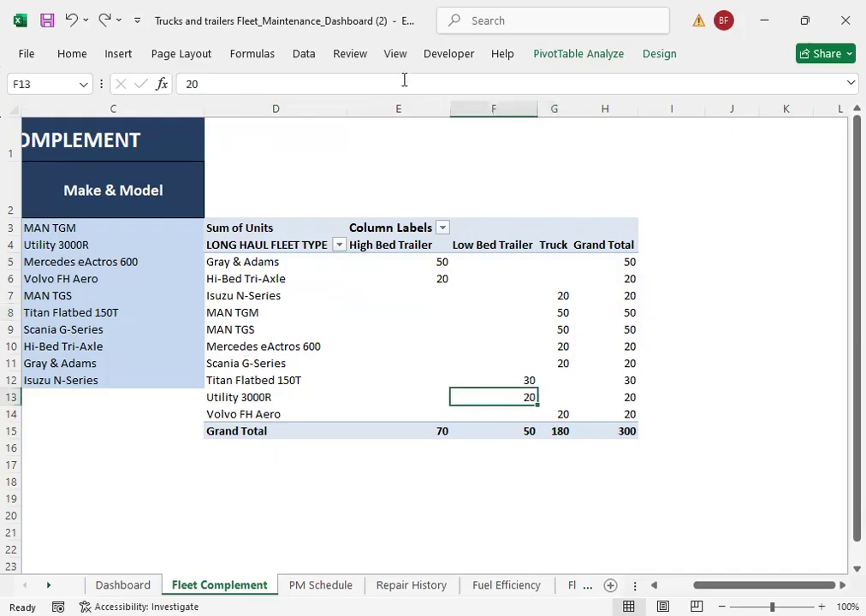
# Step: Refresh the Fleet Complement pivot table again to pick up the edited MAN TGM and Utility 3000R units
pyautogui.click(586, 54)
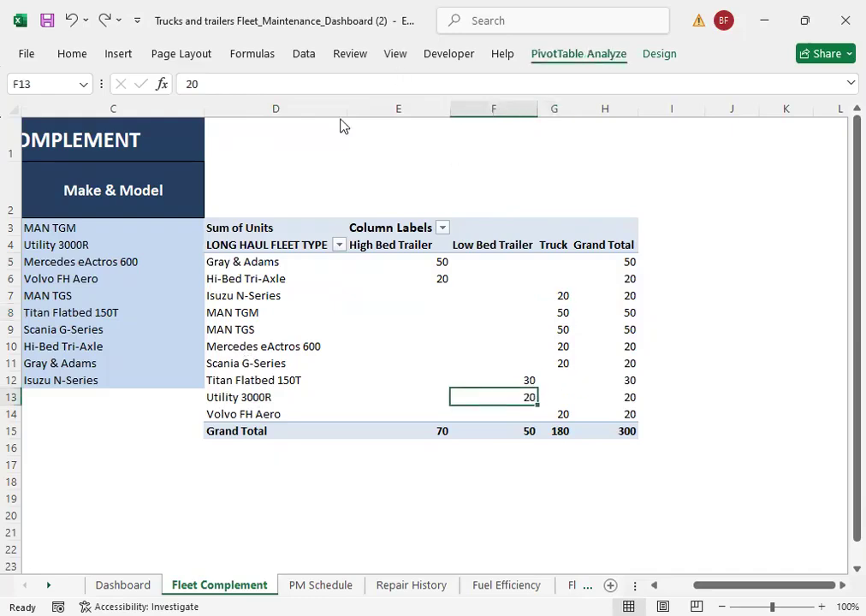
pyautogui.click(315, 99)
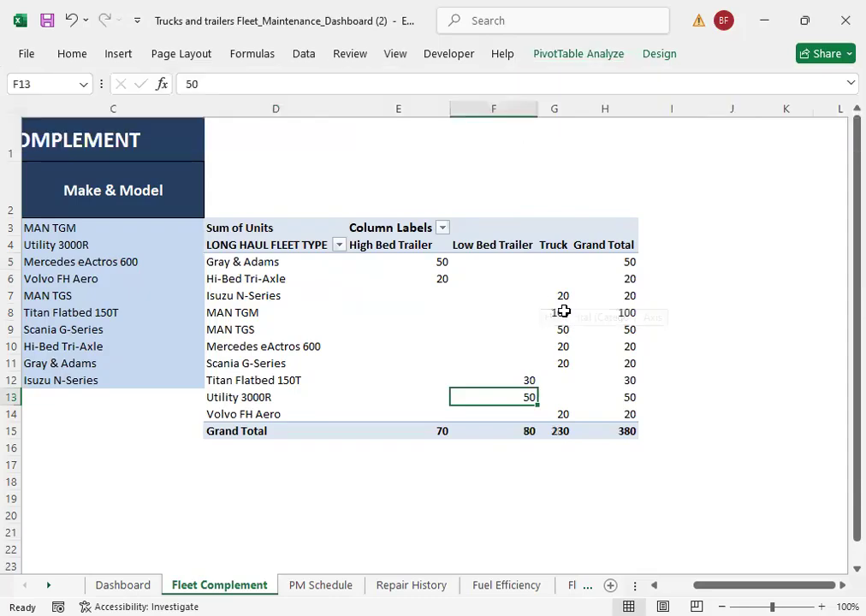
# Step: Examine the refreshed pivot table's rows for each make, especially Utility 3000R, and its overall grand total
pyautogui.press('Up')
pyautogui.press('Up')
pyautogui.press('Up')
pyautogui.press('Up')
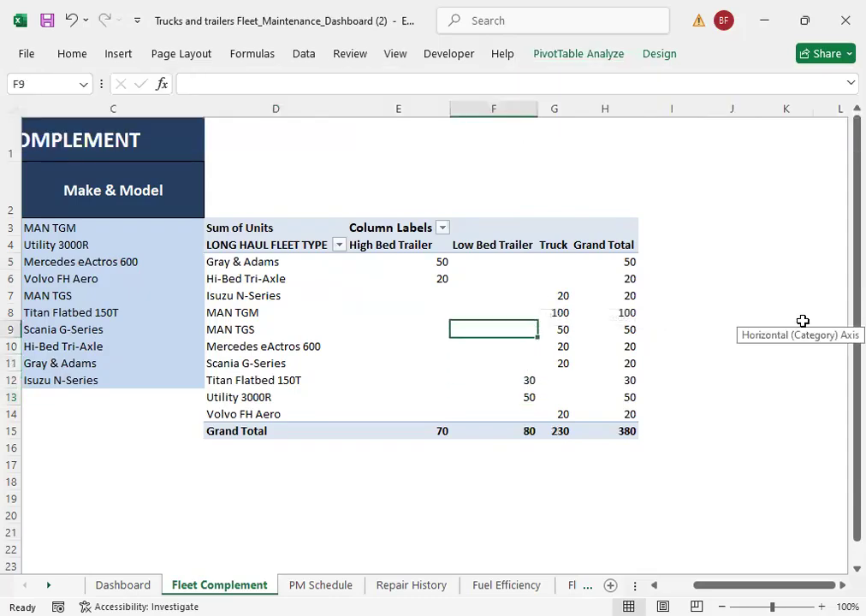
pyautogui.press('Right')
pyautogui.press('Left')
pyautogui.press('Left')
pyautogui.press('Left')
pyautogui.press('Right')
pyautogui.press('Right')
pyautogui.press('Right')
pyautogui.press('Down')
pyautogui.press('Down')
pyautogui.press('Down')
pyautogui.press('Down')
pyautogui.press('Left')
pyautogui.press('Left')
pyautogui.press('Left')
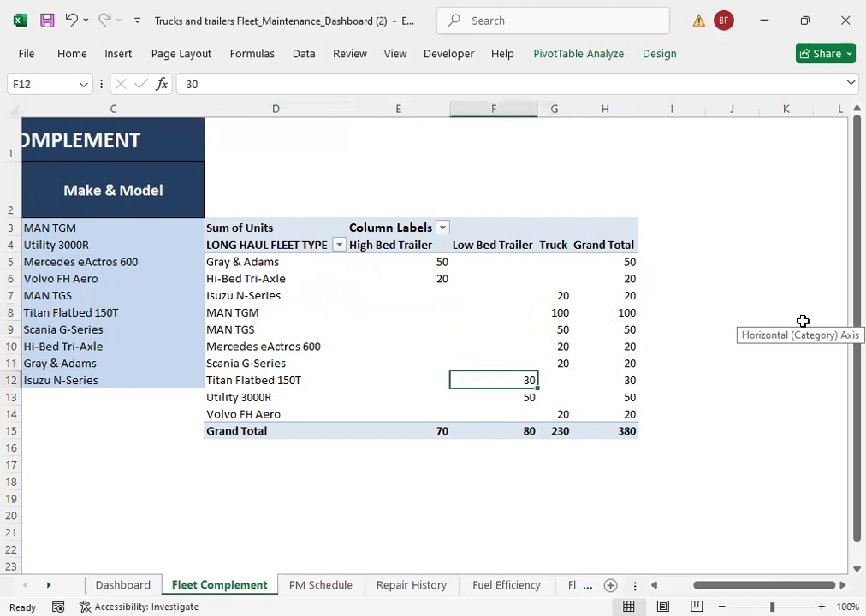
pyautogui.press('Down')
pyautogui.press('Right')
pyautogui.press('Right')
pyautogui.press('Right')
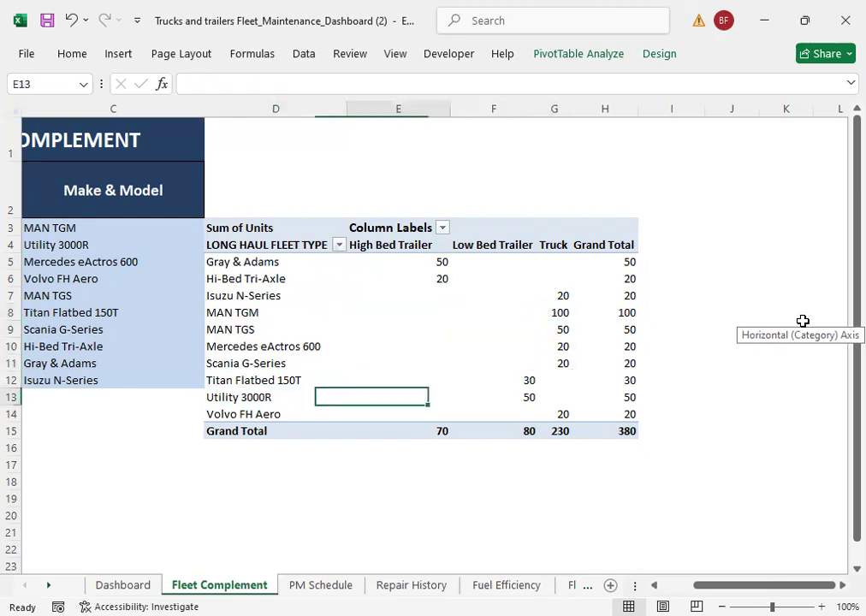
pyautogui.press('Right')
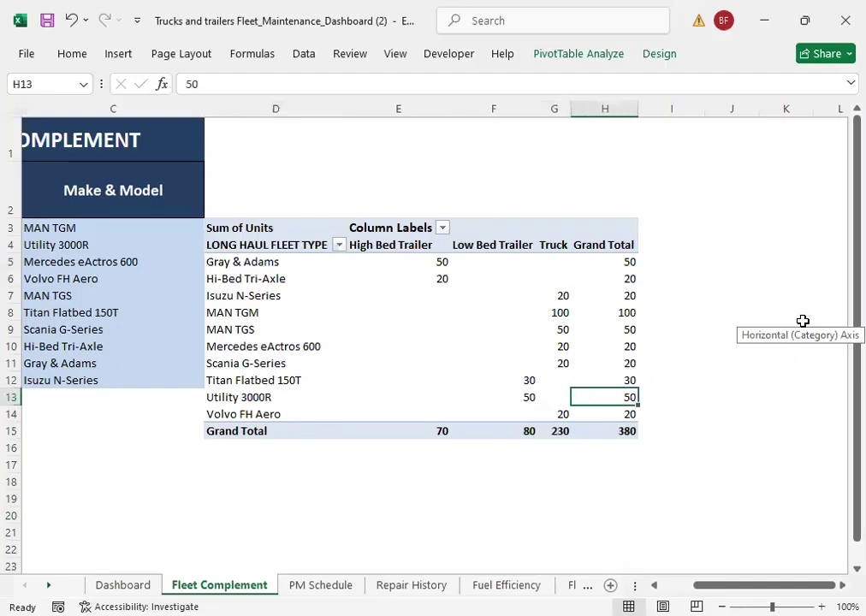
pyautogui.click(622, 433)
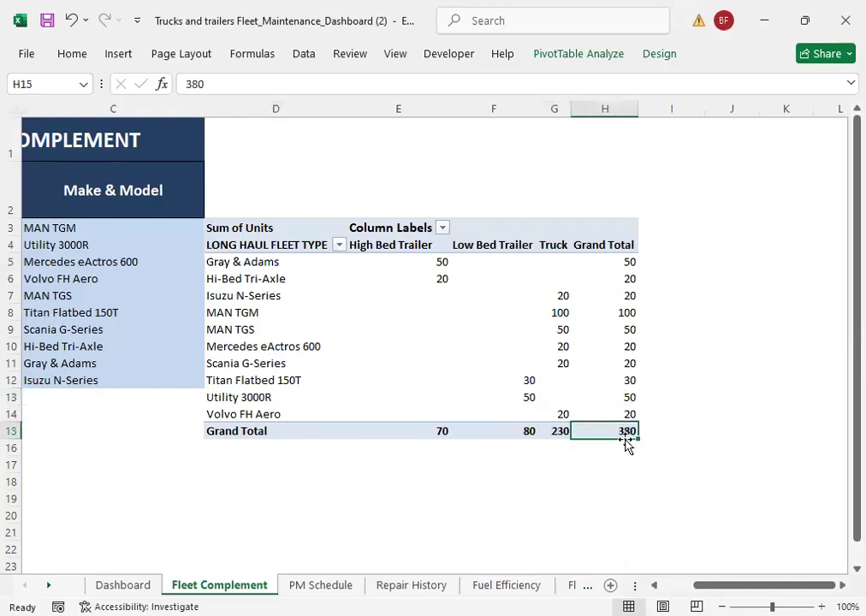
# Step: Return to the Dashboard sheet and check the Total Fleet column of the fleet complement table
pyautogui.click(122, 585)
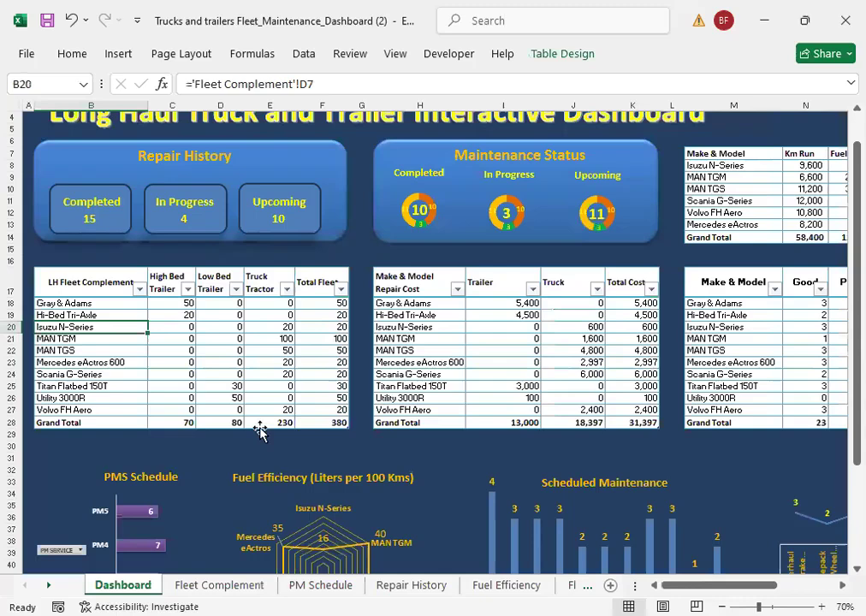
pyautogui.click(333, 418)
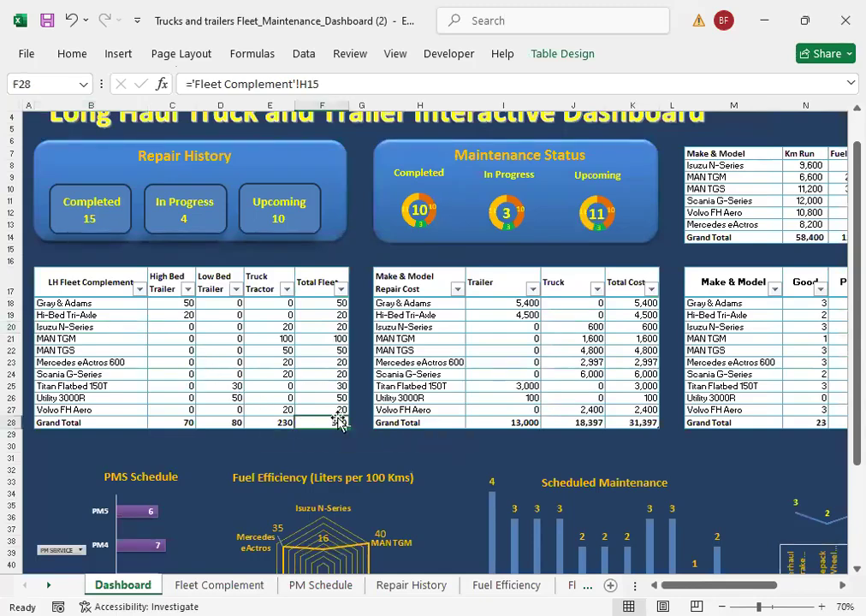
pyautogui.press('Up')
pyautogui.press('Up')
pyautogui.press('Up')
pyautogui.press('Up')
pyautogui.press('Up')
pyautogui.press('Up')
pyautogui.press('Up')
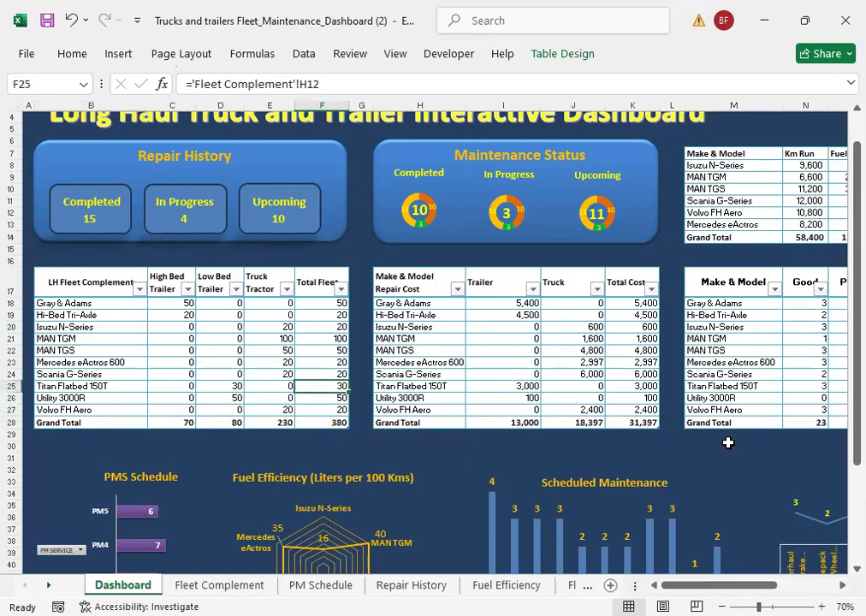
# Step: Examine the dashboard's fleet complement and repair cost tables, especially the Utility 3000R row across both
pyautogui.press('Left')
pyautogui.press('Left')
pyautogui.press('Left')
pyautogui.press('Left')
pyautogui.press('Down')
pyautogui.press('Down')
pyautogui.press('Down')
pyautogui.press('Down')
pyautogui.press('Down')
pyautogui.press('Right')
pyautogui.press('Right')
pyautogui.press('Right')
pyautogui.press('Right')
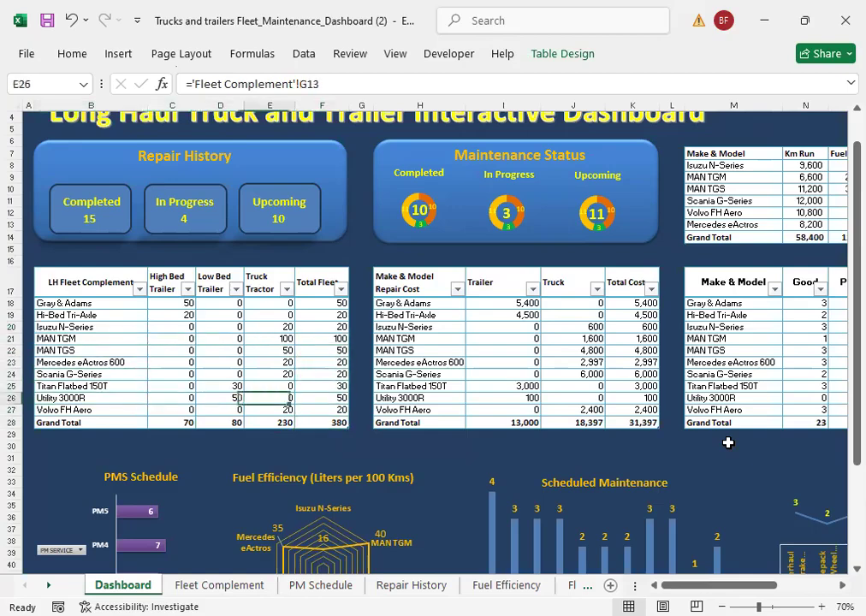
pyautogui.press('Right')
pyautogui.press('Right')
pyautogui.press('Right')
pyautogui.press('Right')
pyautogui.press('Right')
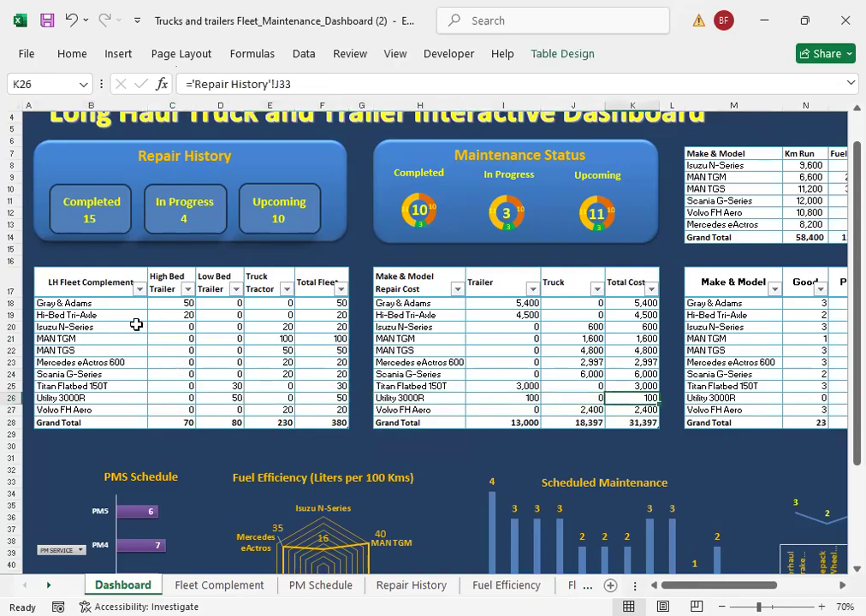
# Step: Filter the LH Fleet Complement column to Gray & Adams, Hi-Bed Tri-Axle, Titan Flatbed 150T and Utility 3000R
pyautogui.click(138, 289)
pyautogui.click(198, 440)
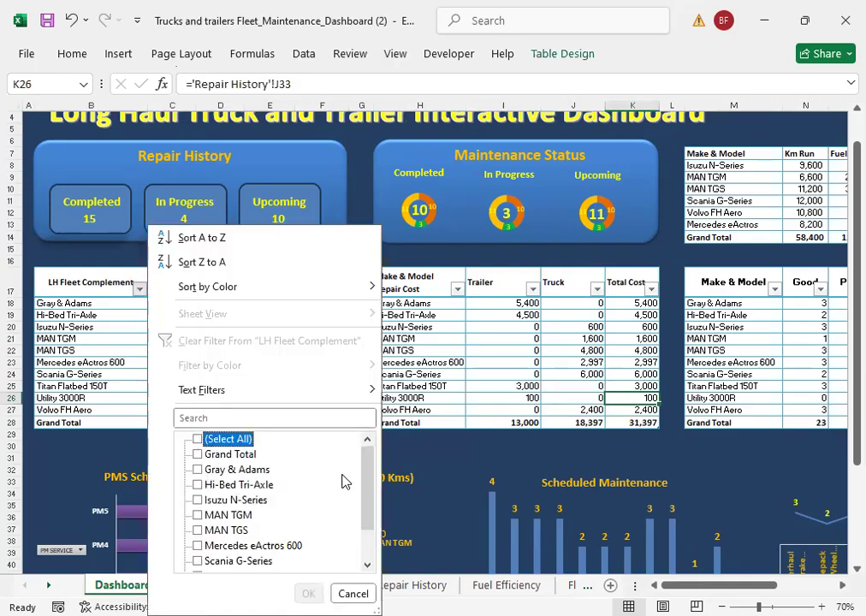
pyautogui.click(198, 470)
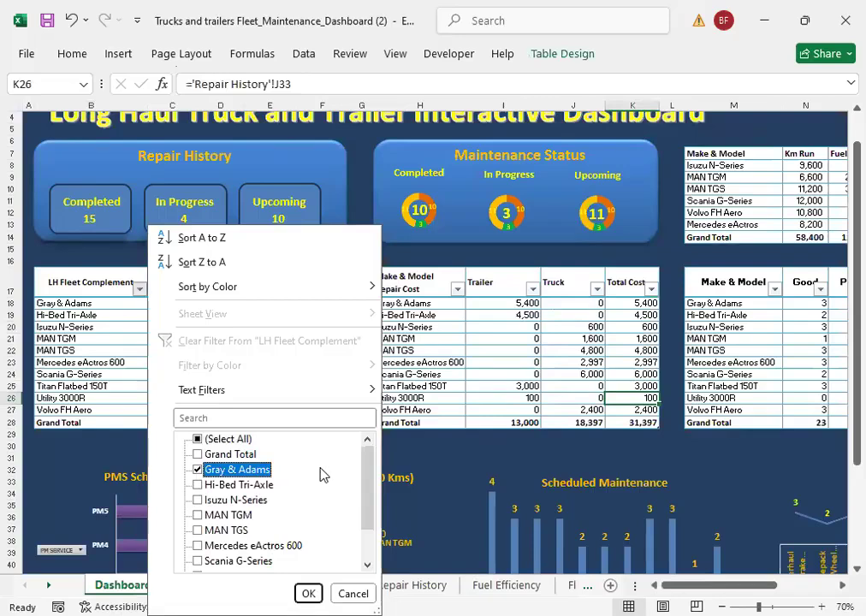
pyautogui.click(205, 486)
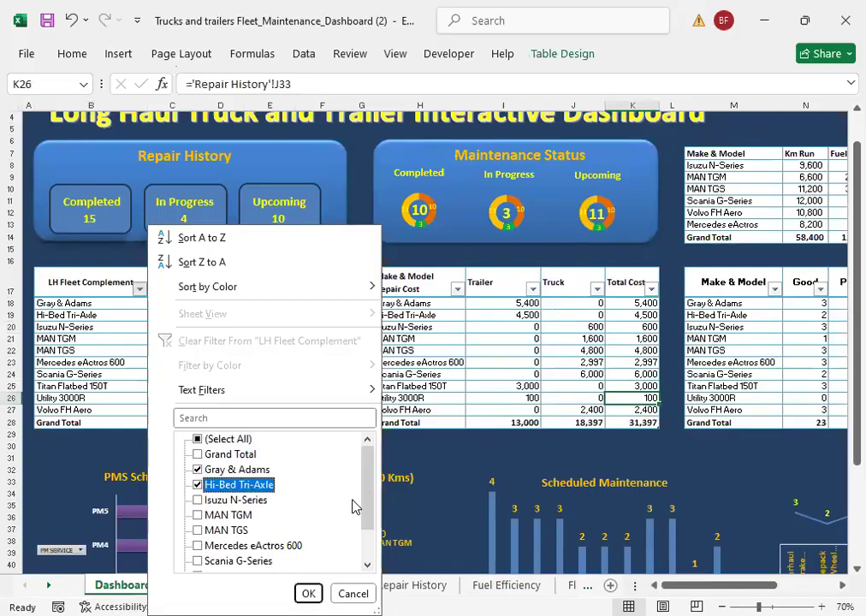
pyautogui.moveTo(365, 507); pyautogui.dragTo(370, 522)
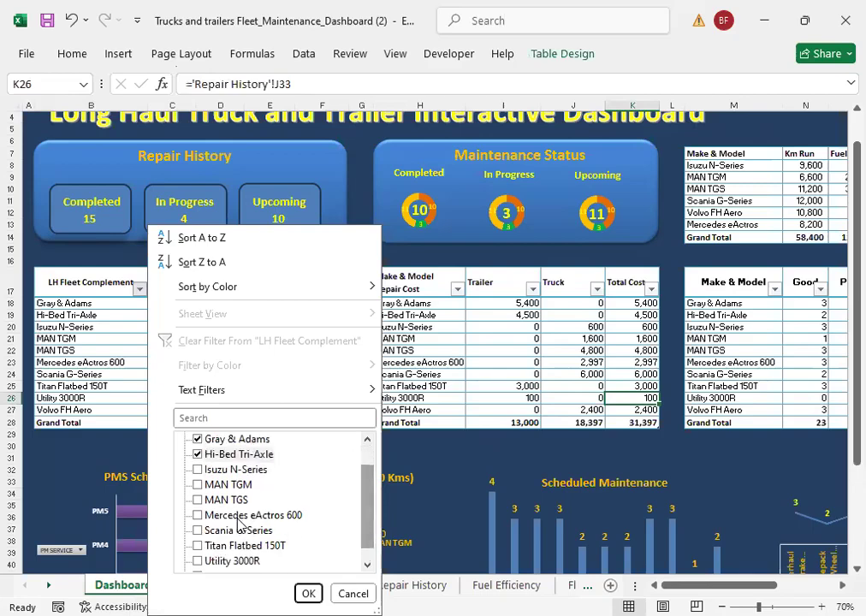
pyautogui.click(198, 547)
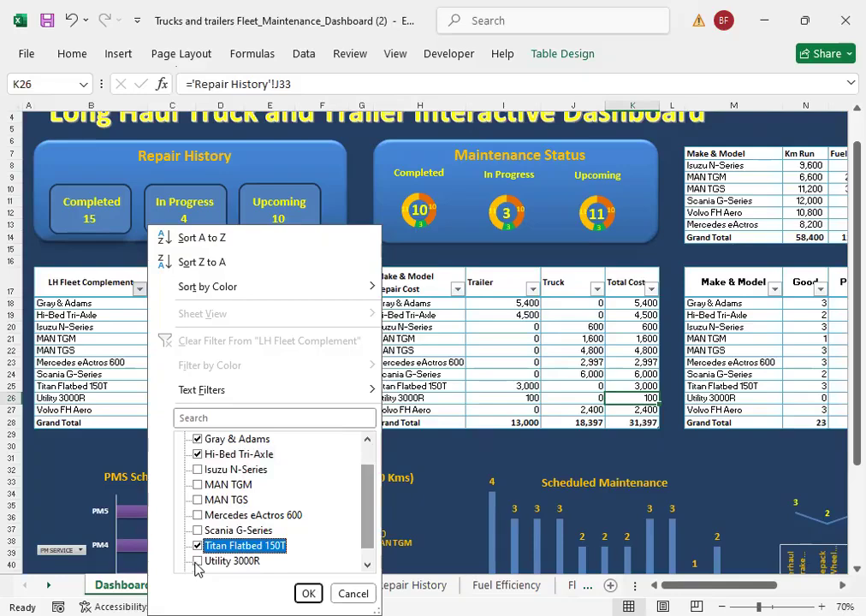
pyautogui.click(198, 563)
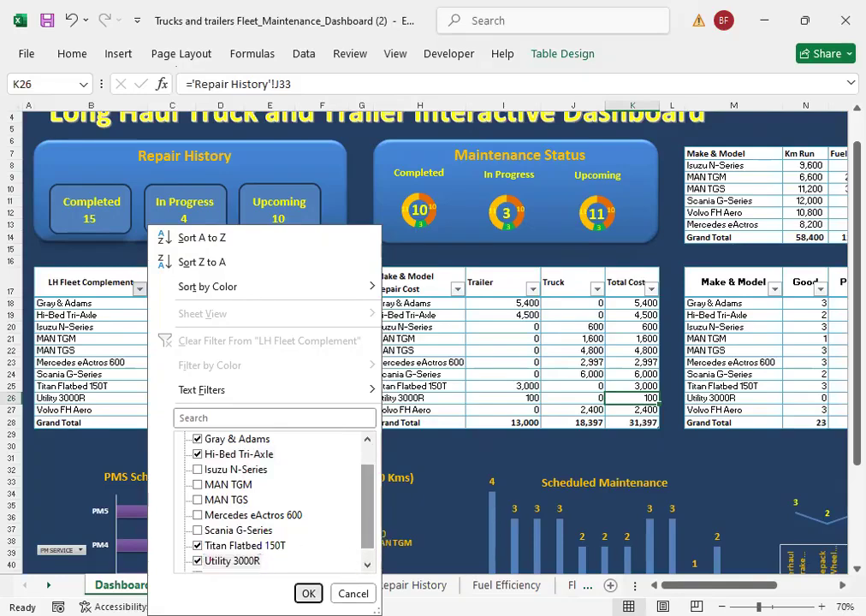
pyautogui.click(309, 593)
# Step: Review the filtered trailer rows from Utility 3000R up to Gray & Adams in the fleet complement table
pyautogui.click(137, 339)
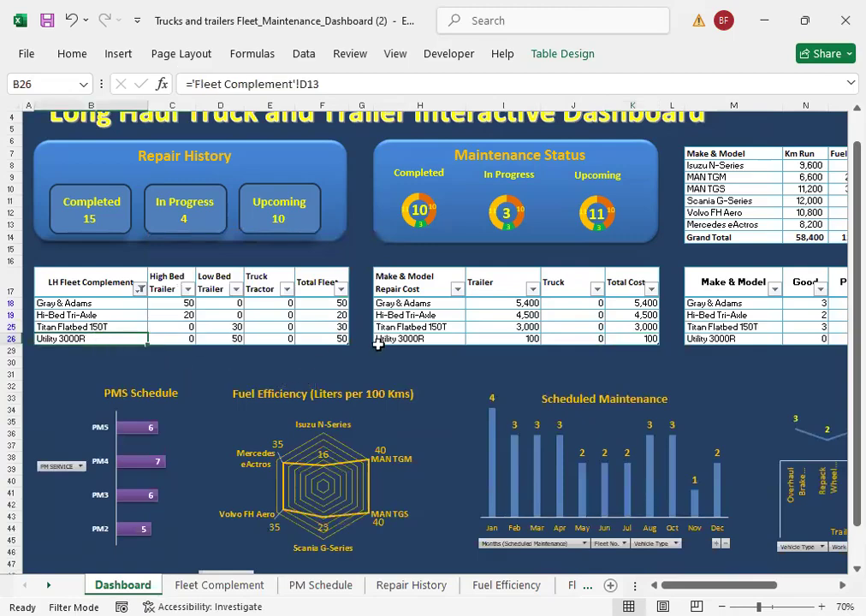
pyautogui.press('Up')
pyautogui.press('Up')
pyautogui.press('Up')
pyautogui.press('Right')
pyautogui.press('Right')
pyautogui.press('Left')
pyautogui.press('Left')
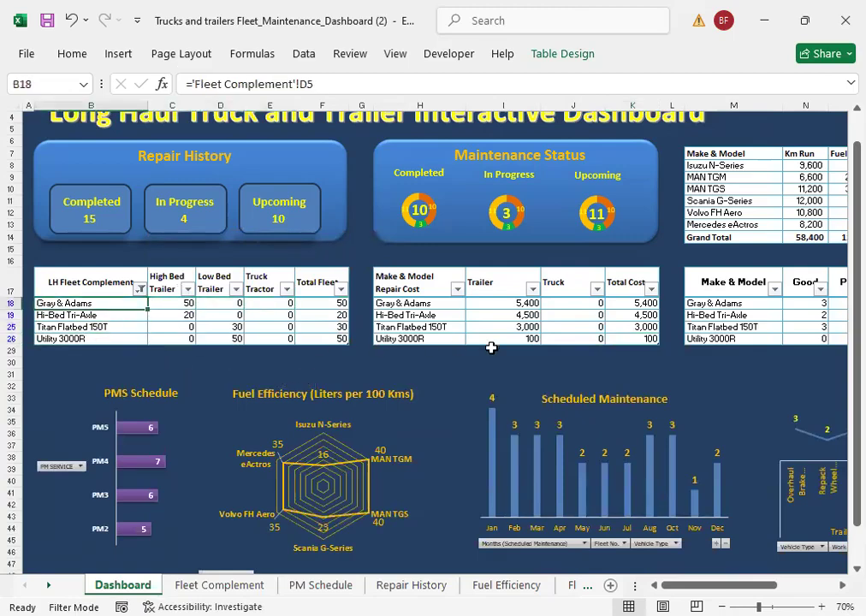
# Step: Change the LH Fleet Complement filter to Grand Total, Isuzu N-Series, MAN TGM, MAN TGS, Mercedes eActros 600 and Scania G-Series
pyautogui.click(140, 291)
pyautogui.click(198, 439)
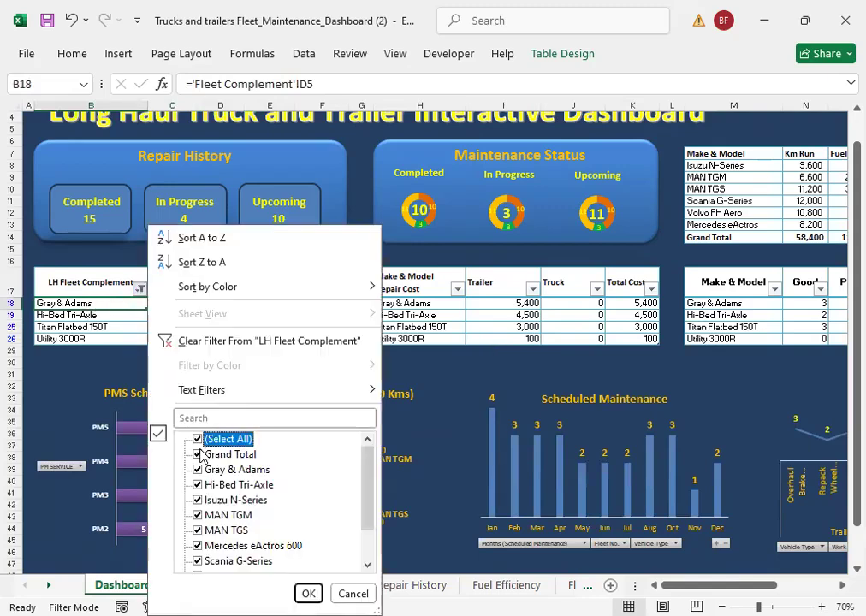
pyautogui.click(199, 454)
pyautogui.click(198, 440)
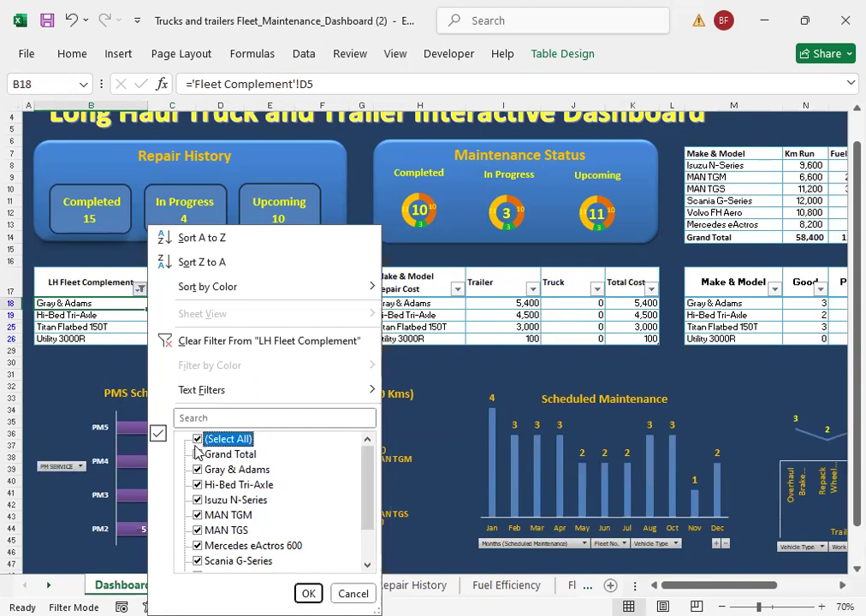
pyautogui.click(198, 439)
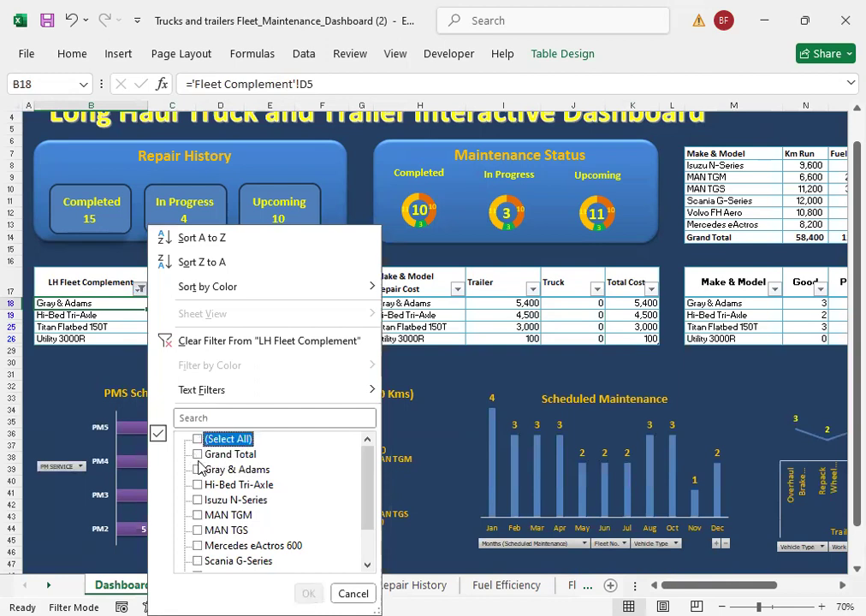
pyautogui.click(198, 455)
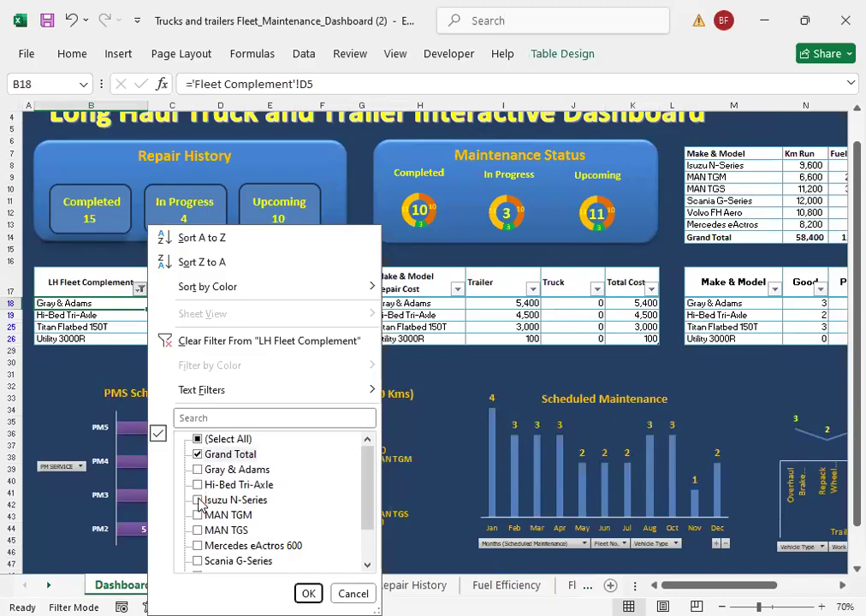
pyautogui.click(198, 501)
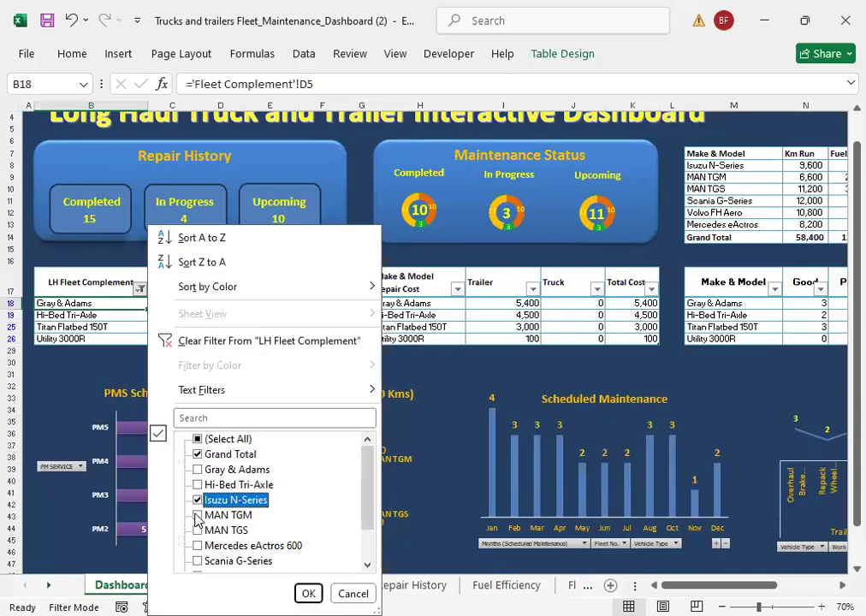
pyautogui.click(198, 516)
pyautogui.click(199, 531)
pyautogui.click(198, 547)
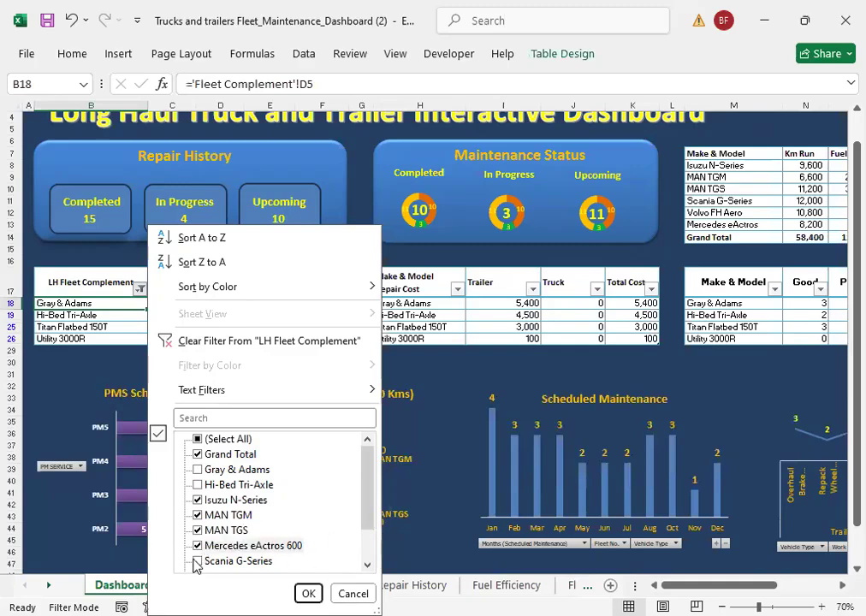
pyautogui.click(198, 562)
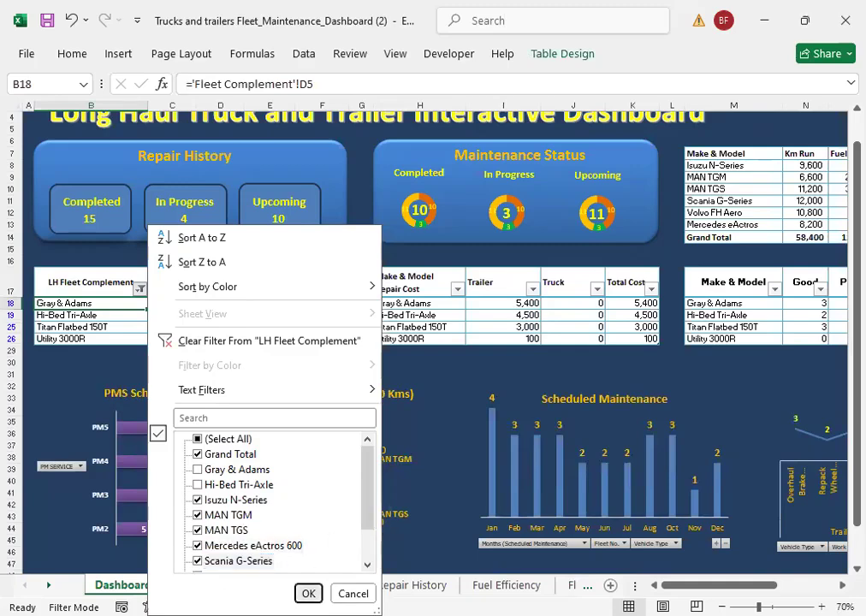
pyautogui.click(309, 593)
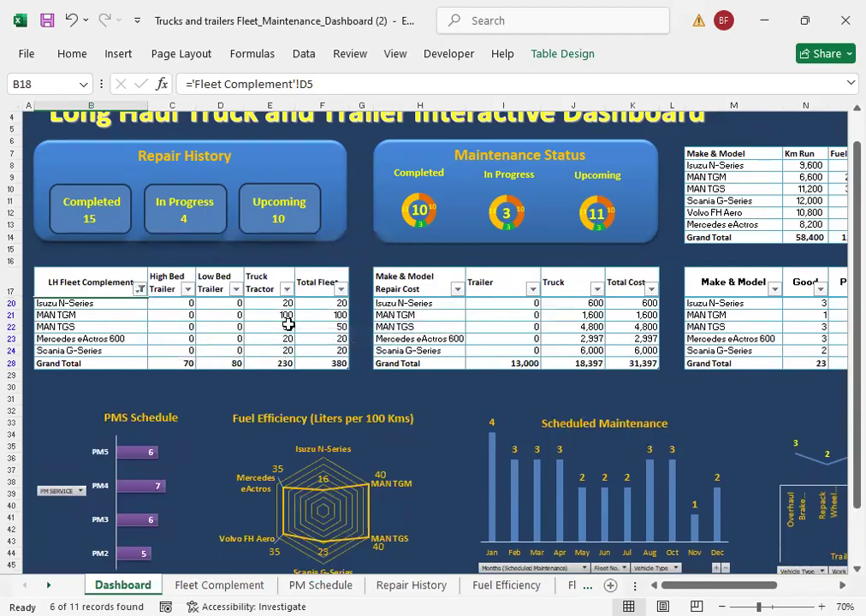
# Step: Show all makes again in the LH Fleet Complement table and review the fuel cost and Good/Poor condition tables
pyautogui.click(140, 291)
pyautogui.click(309, 594)
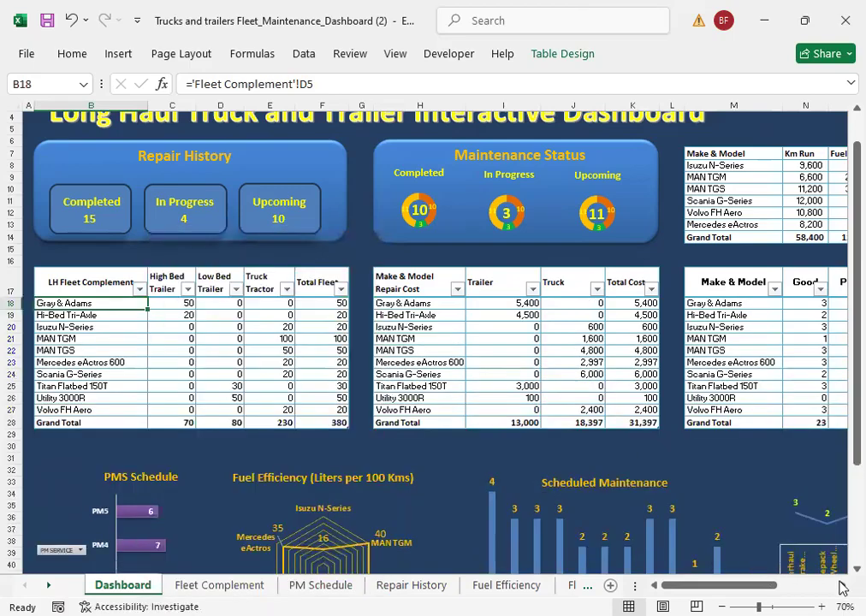
pyautogui.click(841, 588)
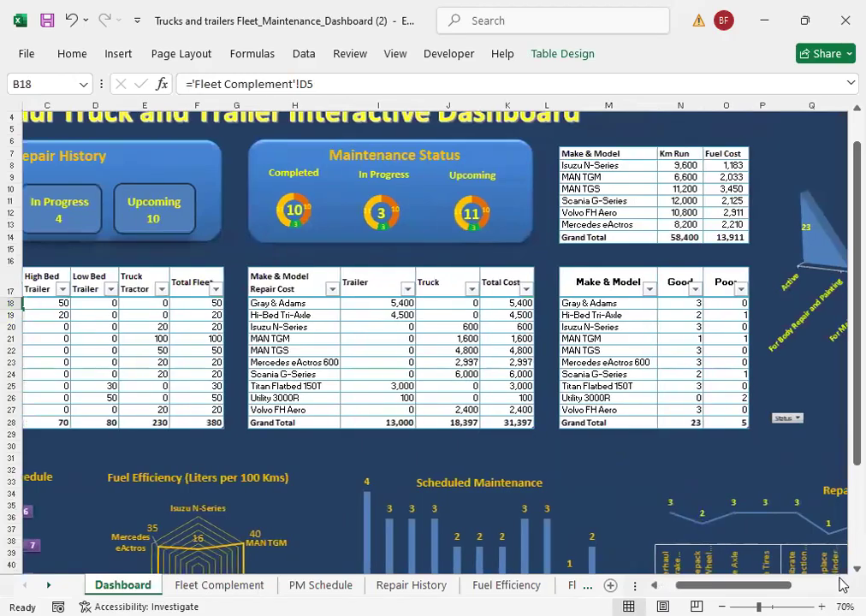
pyautogui.hscroll(2, 13, 305)
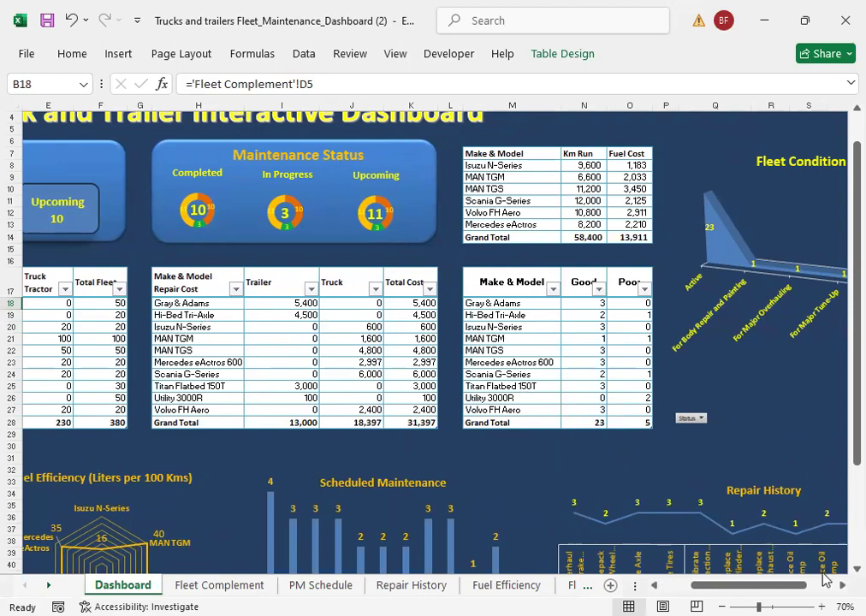
pyautogui.click(842, 586)
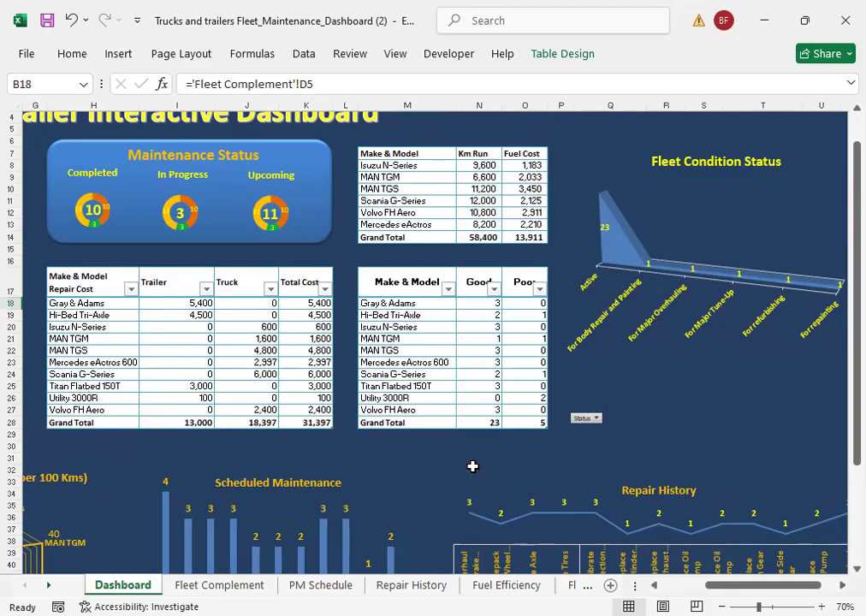
pyautogui.click(419, 441)
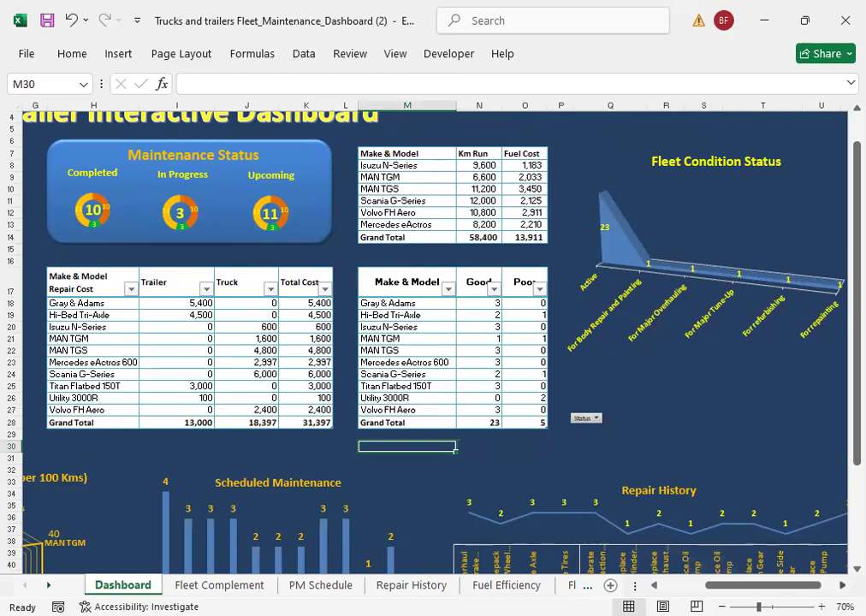
# Step: Filter the Fleet Condition Status chart to show only the Active status
pyautogui.hscroll(3, 547, 261)
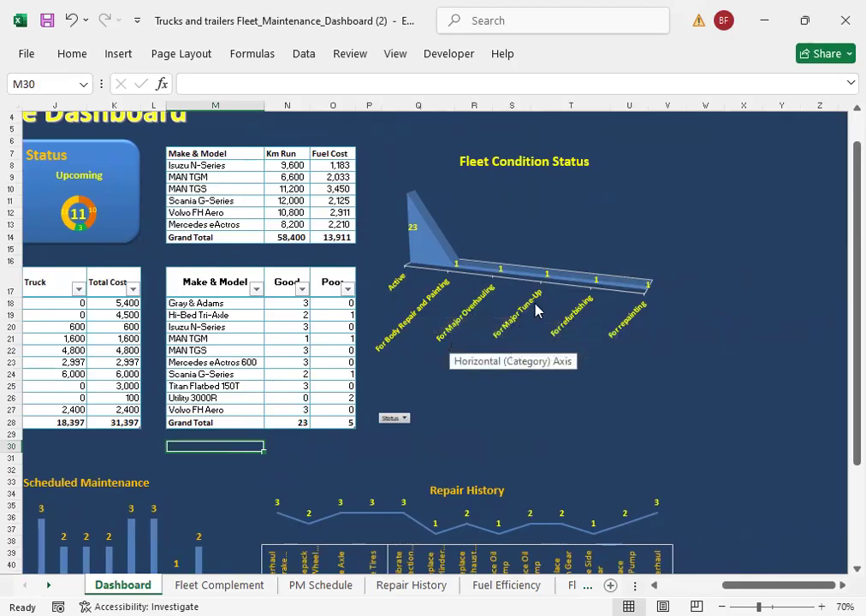
pyautogui.click(406, 425)
pyautogui.click(404, 417)
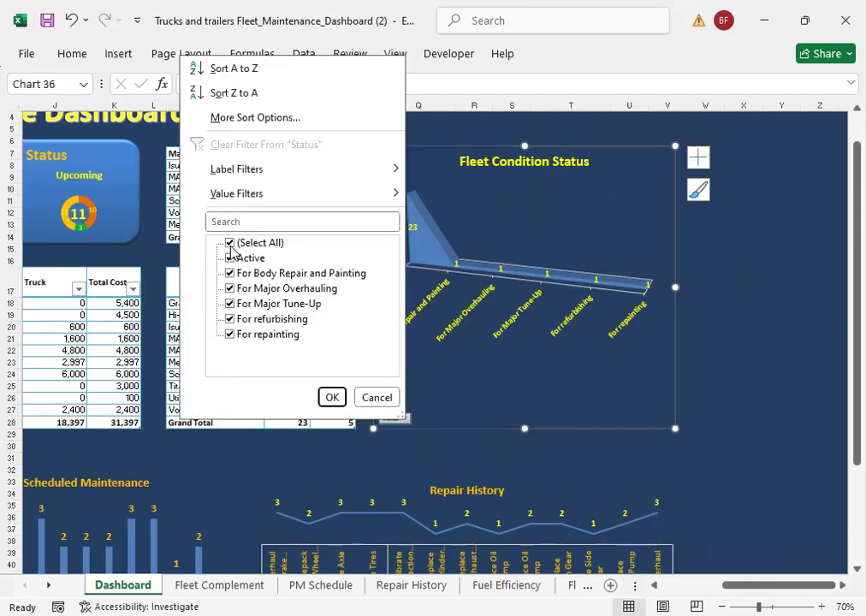
pyautogui.click(230, 245)
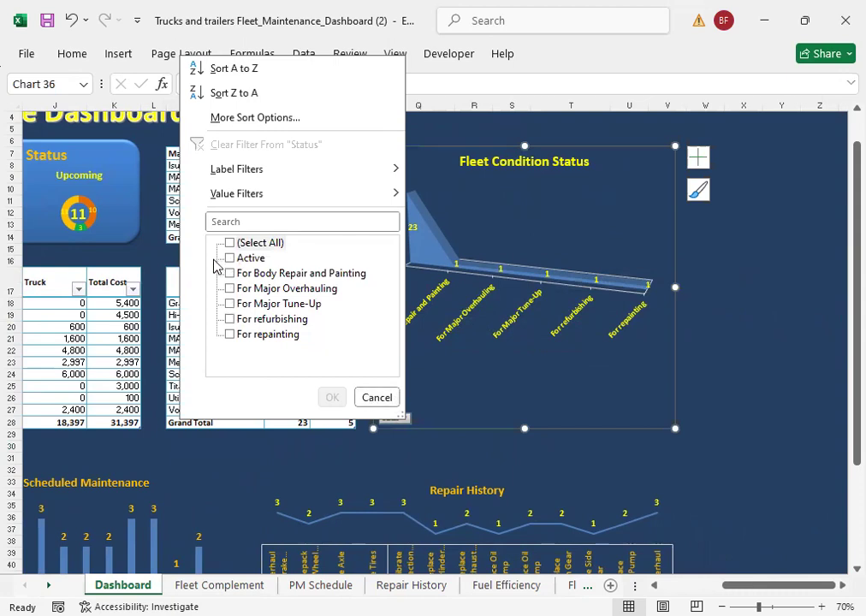
pyautogui.click(229, 258)
pyautogui.click(332, 396)
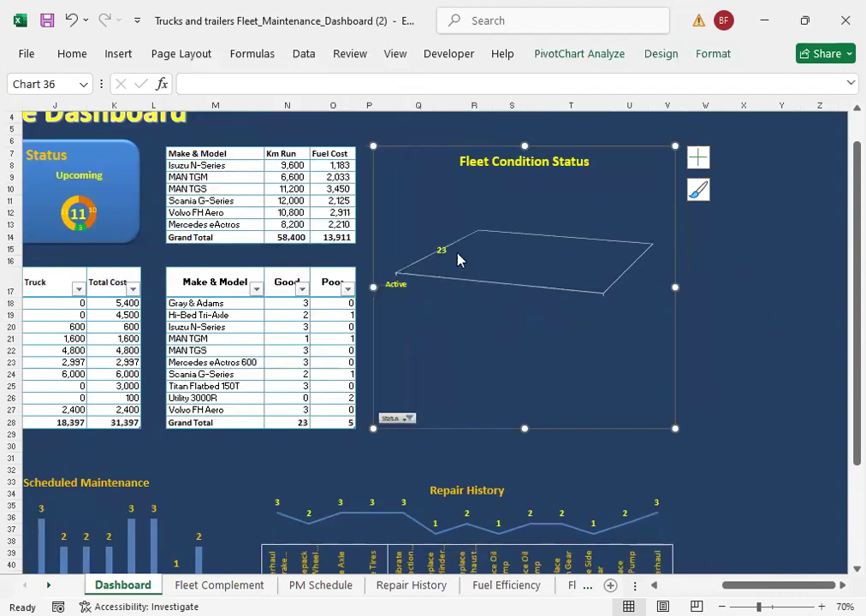
# Step: Filter the Fleet Condition Status chart to every status except Active, from For Body Repair and Painting through For repainting
pyautogui.click(407, 419)
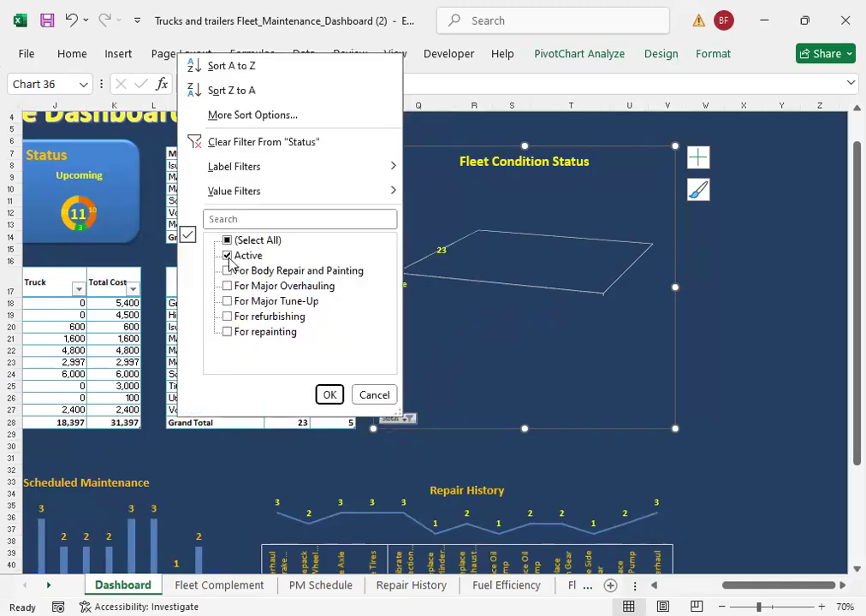
pyautogui.click(229, 257)
pyautogui.click(228, 272)
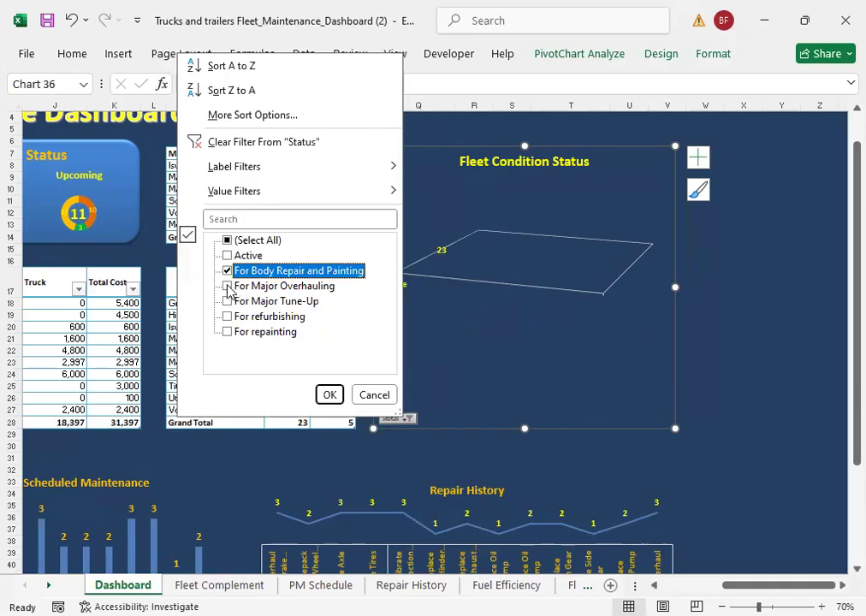
pyautogui.click(229, 287)
pyautogui.click(228, 302)
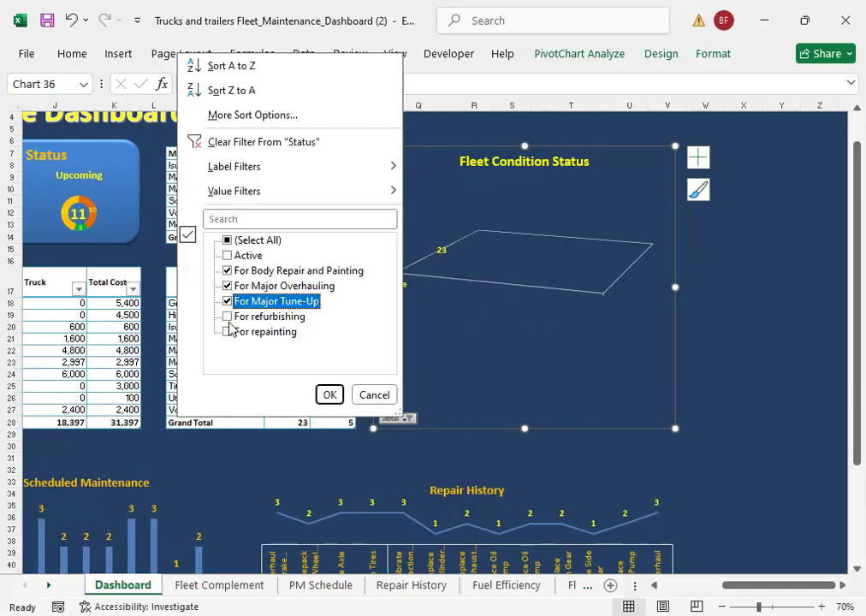
pyautogui.click(228, 316)
pyautogui.click(228, 332)
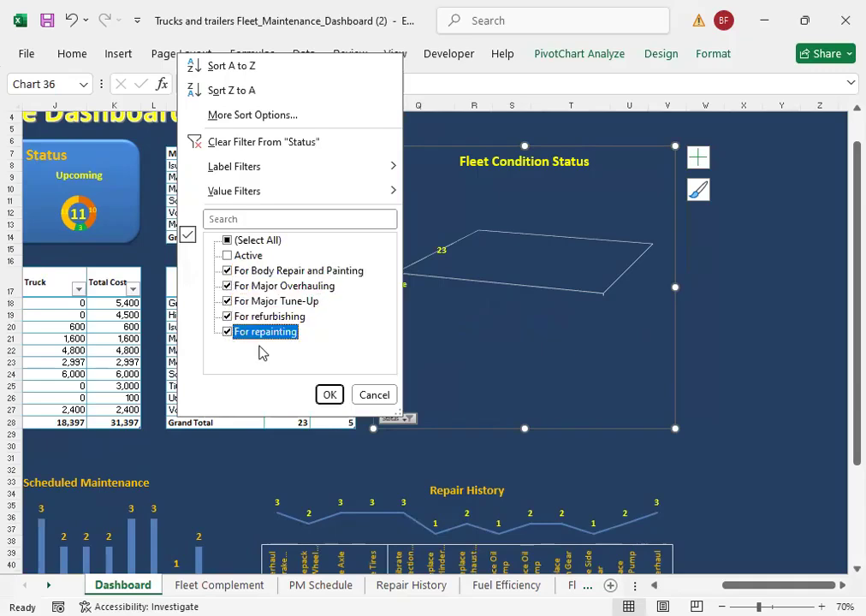
pyautogui.click(331, 394)
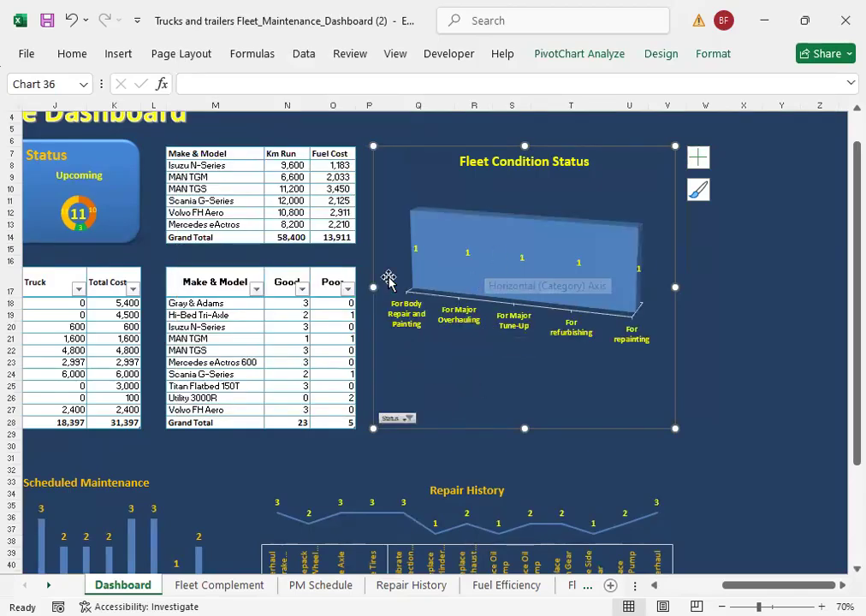
# Step: Include the Active status again in the Fleet Condition Status chart filter so that all statuses are shown
pyautogui.click(404, 416)
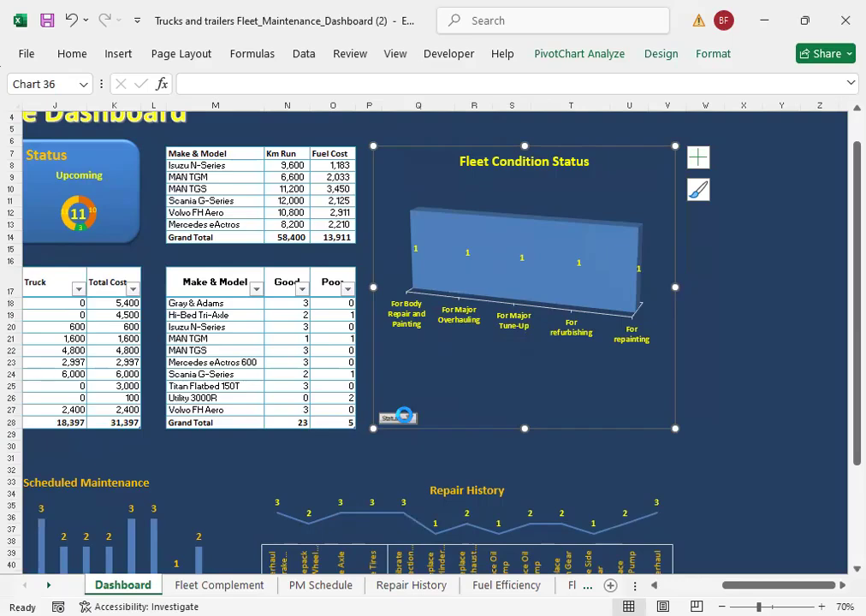
pyautogui.click(229, 255)
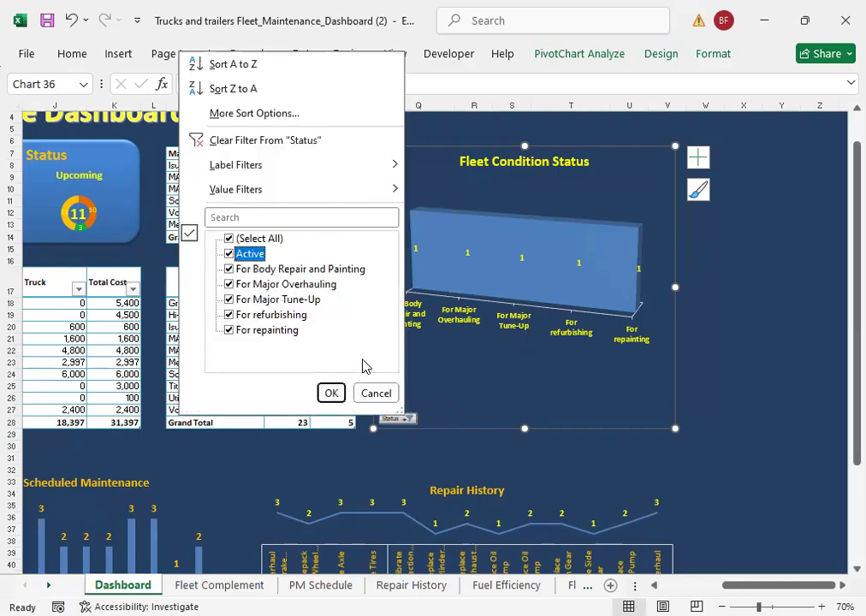
pyautogui.click(330, 393)
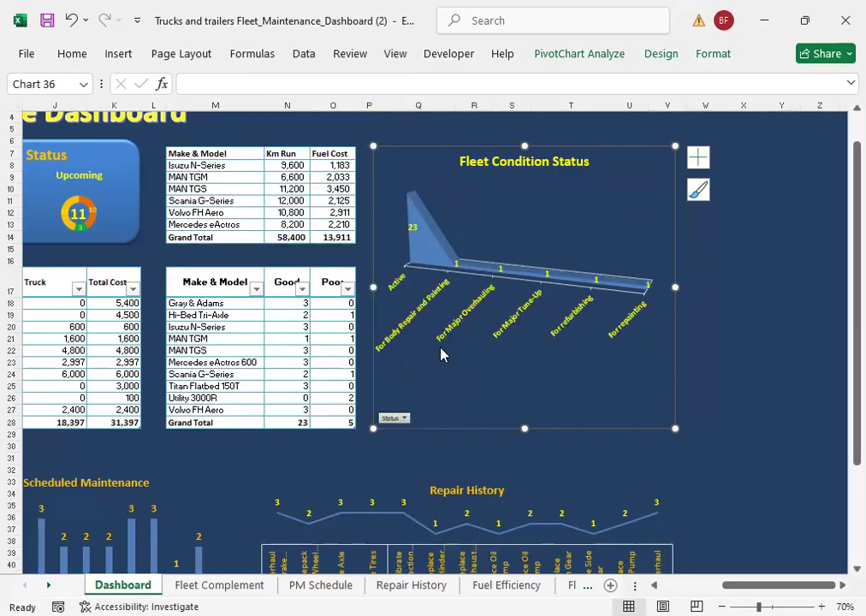
pyautogui.click(326, 445)
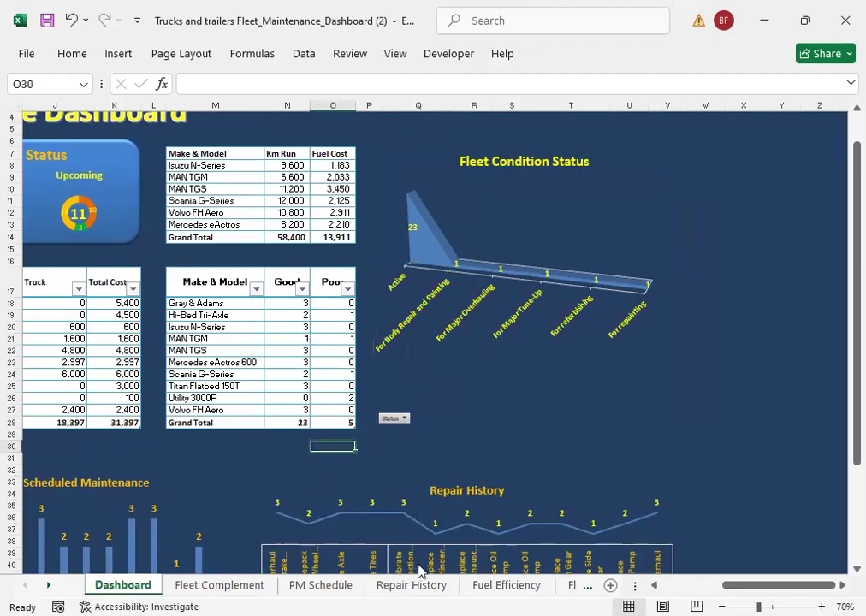
# Step: On the Fleet Condition sheet, examine the Condition and Status entries of the first listed vehicles, F01 through F05
pyautogui.click(62, 585)
pyautogui.click(62, 585)
pyautogui.click(387, 584)
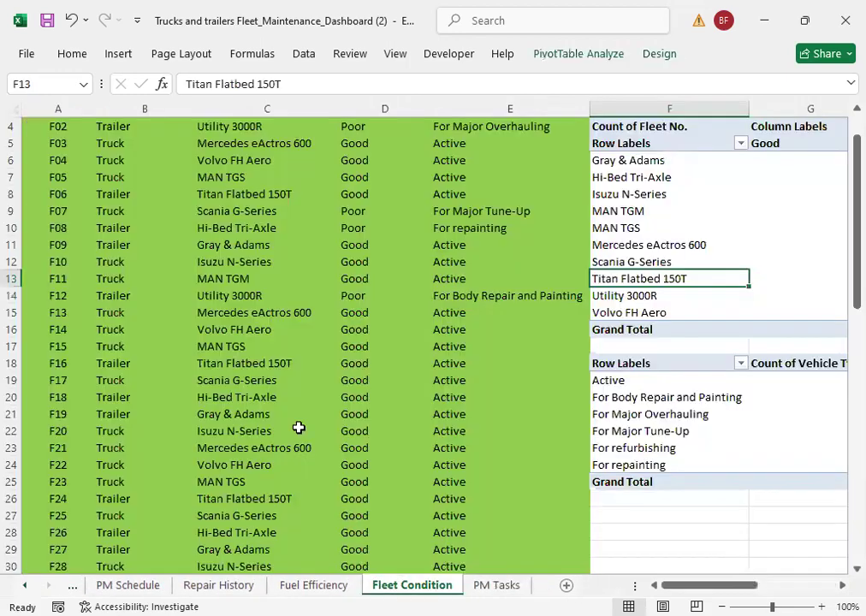
pyautogui.scroll(1, 403, 307)
pyautogui.click(353, 238)
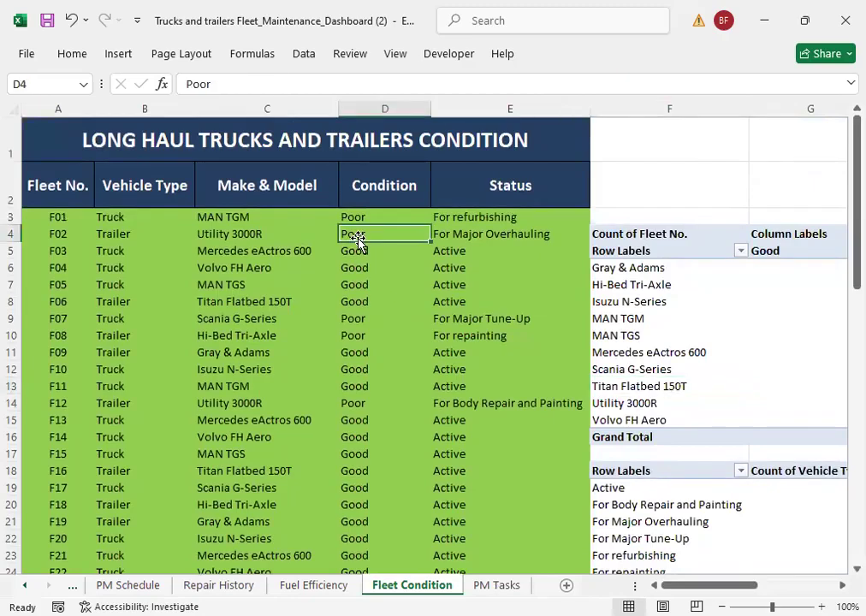
pyautogui.press('Up')
pyautogui.press('Up')
pyautogui.press('Down')
pyautogui.press('Down')
pyautogui.press('Right')
pyautogui.press('Up')
pyautogui.press('Left')
pyautogui.press('Right')
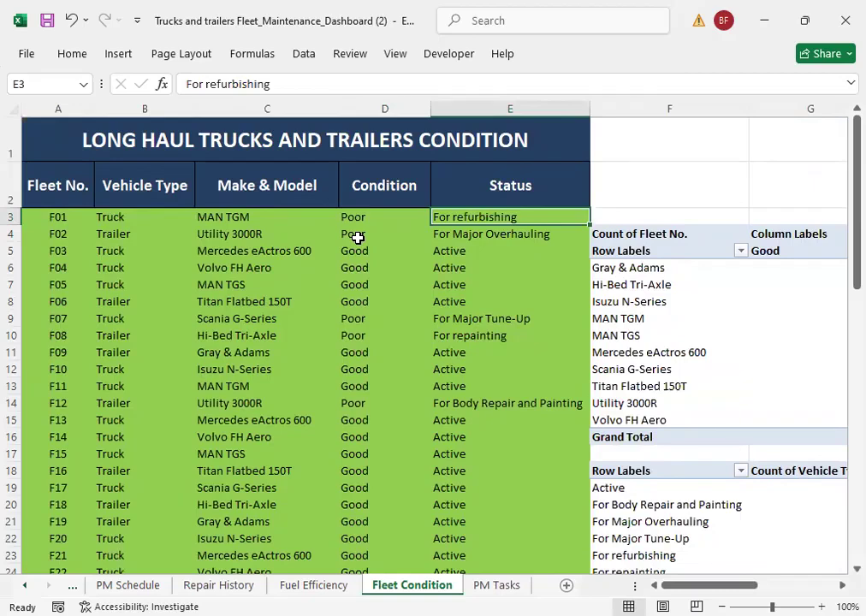
pyautogui.click(456, 284)
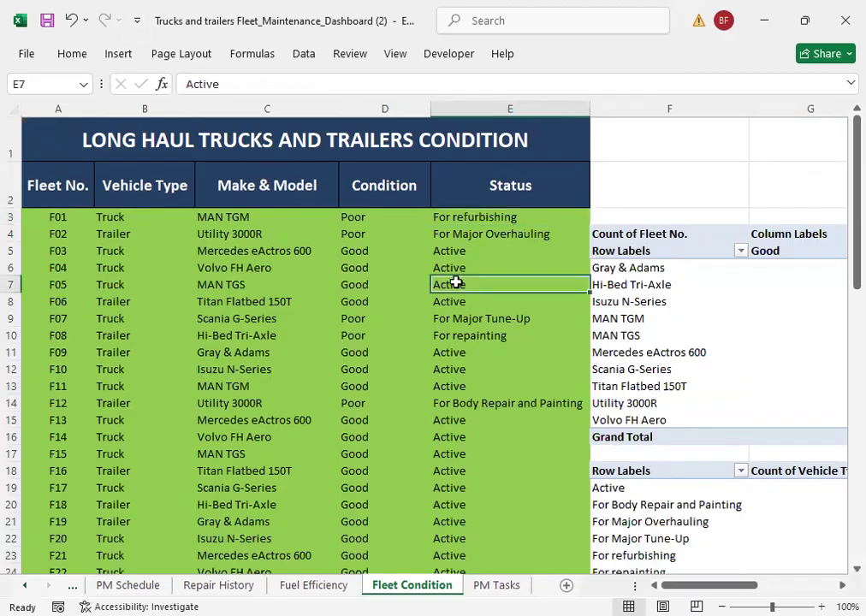
pyautogui.click(354, 283)
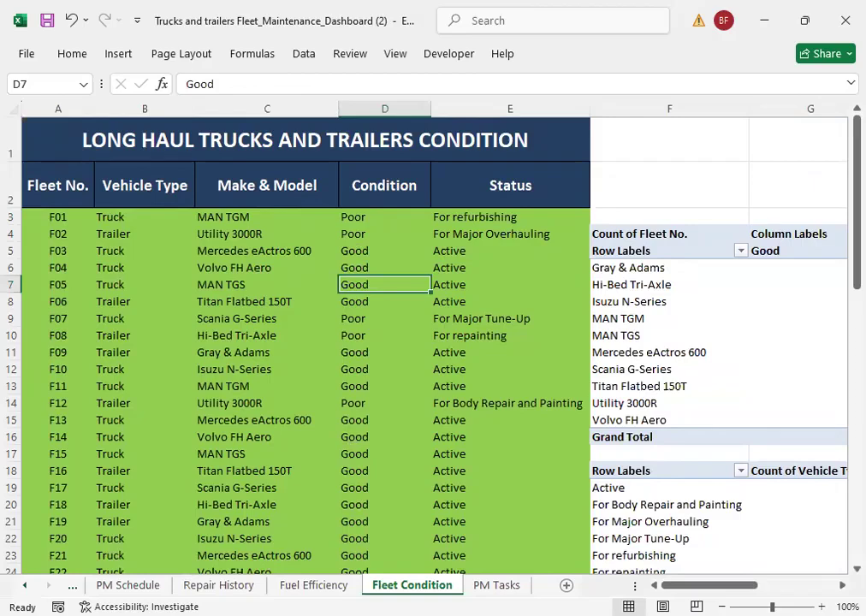
# Step: On the Dashboard sheet, examine the linked Good and Poor condition counts per make and model, down to the grand total
pyautogui.click(73, 587)
pyautogui.click(73, 586)
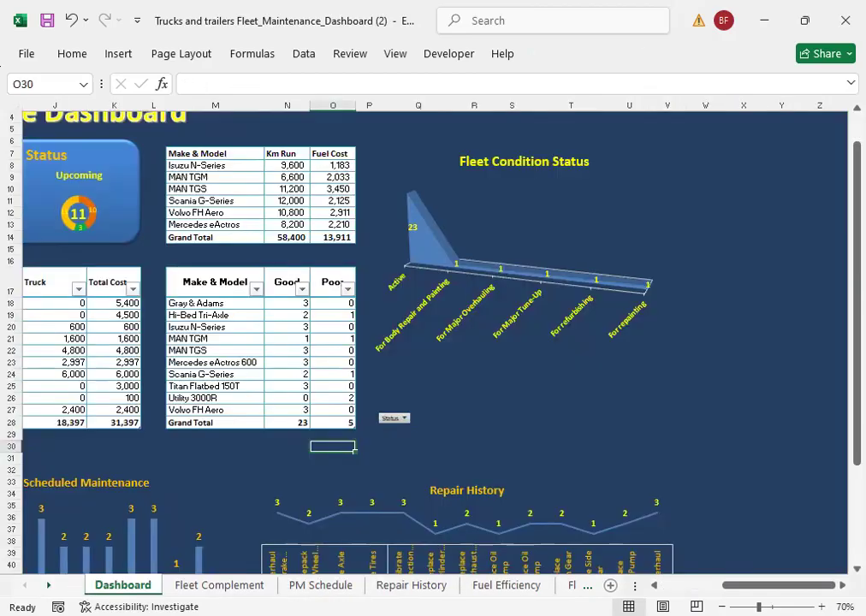
pyautogui.click(345, 306)
pyautogui.press('Left')
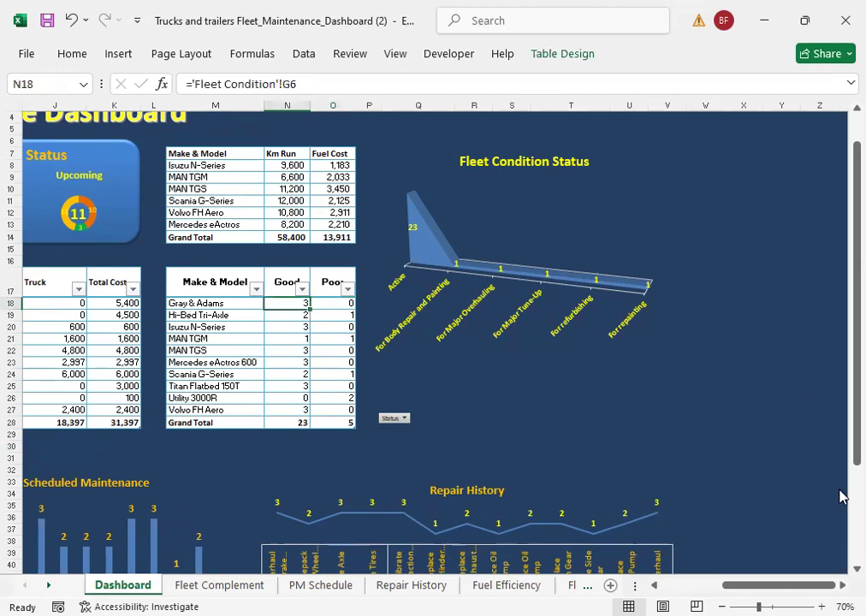
pyautogui.press('Down')
pyautogui.press('Down')
pyautogui.press('Up')
pyautogui.press('Left')
pyautogui.press('Right')
pyautogui.press('Right')
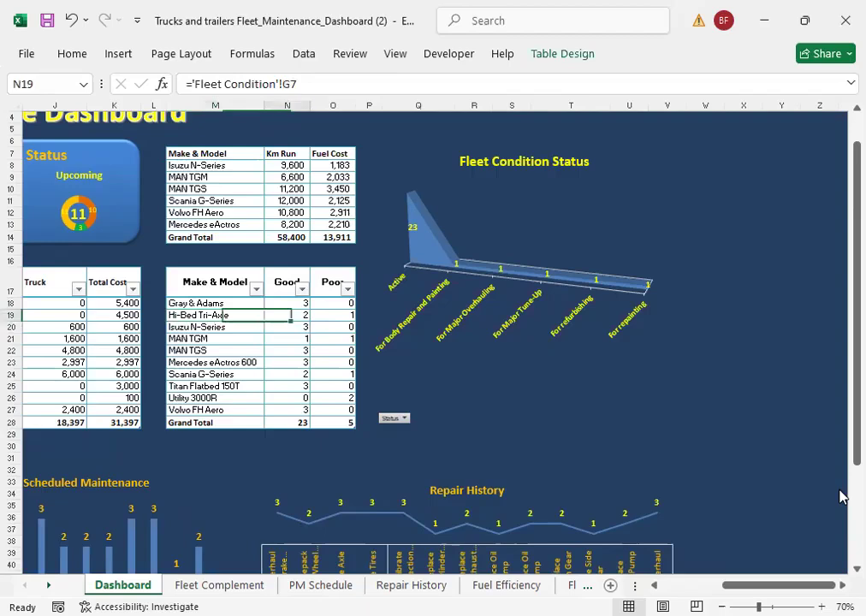
pyautogui.press('Down')
pyautogui.press('Down')
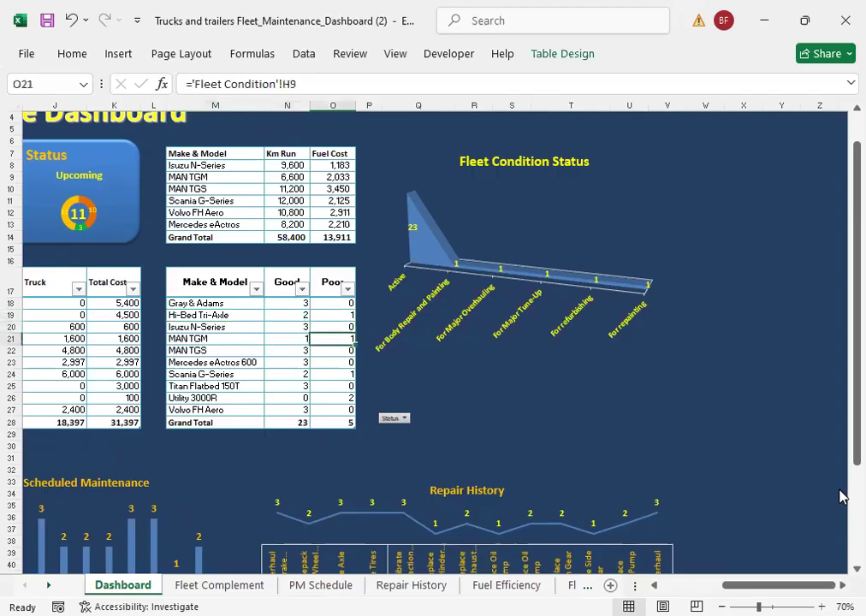
pyautogui.press('Down')
pyautogui.press('Down')
pyautogui.press('Down')
pyautogui.press('Down')
pyautogui.press('Down')
pyautogui.press('Down')
pyautogui.press('Down')
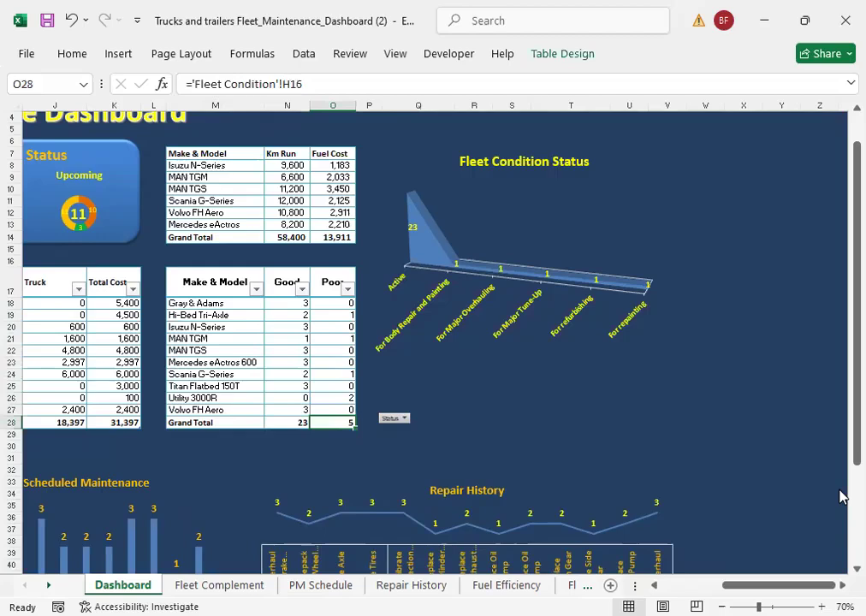
pyautogui.press('Left')
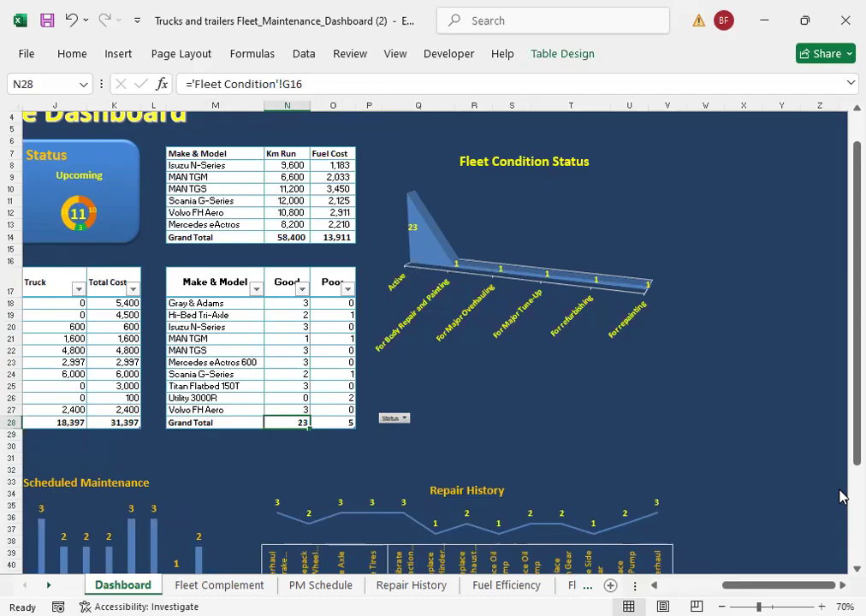
# Step: Filter the PMS Schedule chart by PM SERVICE to show only PM5
pyautogui.press('Home')
pyautogui.scroll(-4, 341, 243)
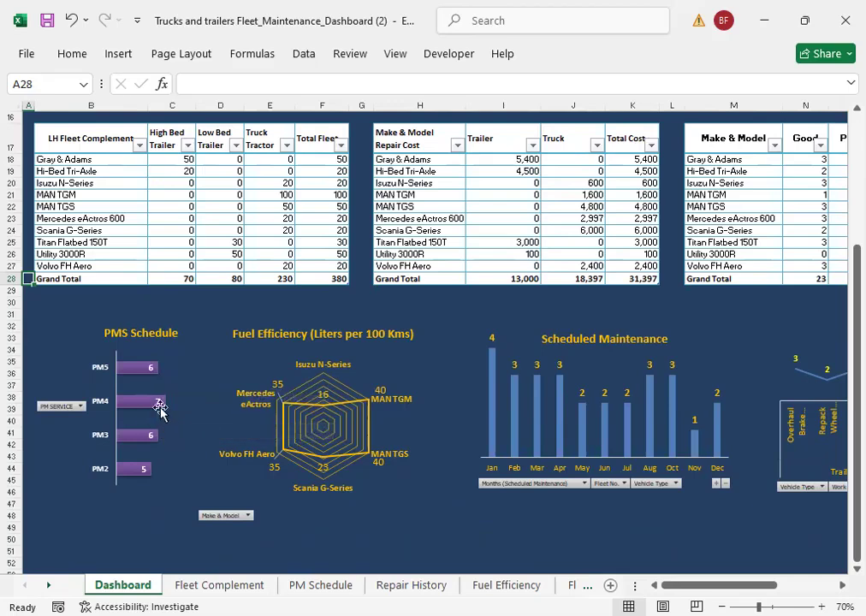
pyautogui.click(80, 407)
pyautogui.click(50, 230)
pyautogui.click(50, 291)
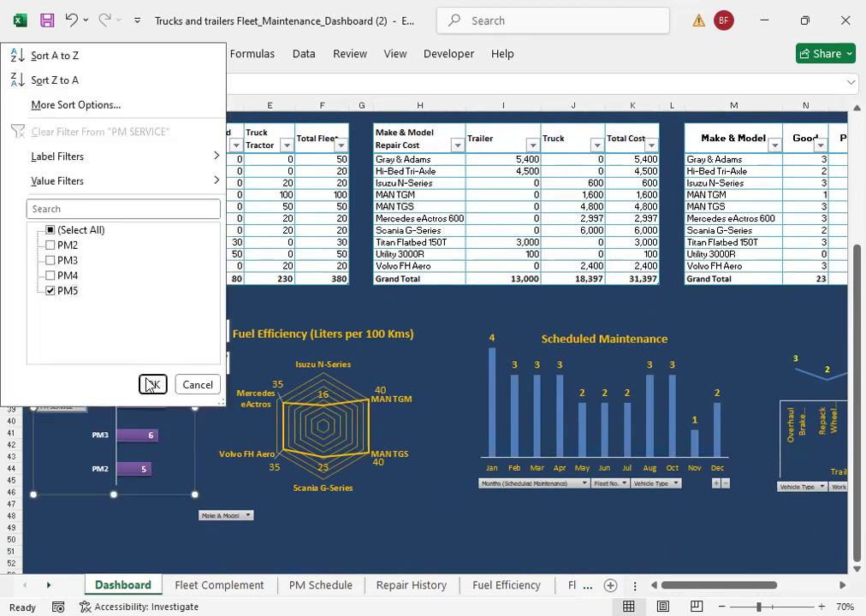
pyautogui.press('Return')
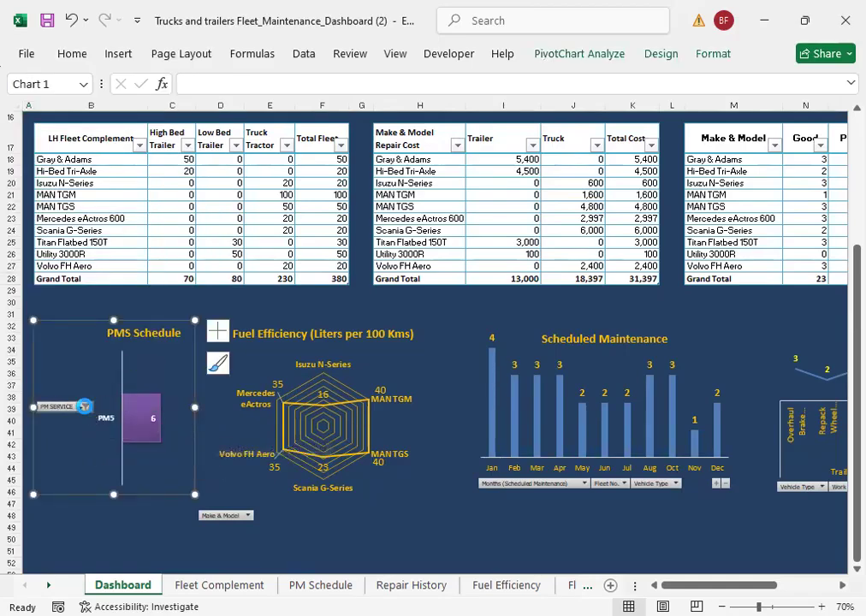
# Step: Change the PMS Schedule chart's PM SERVICE filter to show PM2, PM3 and PM4 without PM5
pyautogui.click(83, 406)
pyautogui.click(50, 289)
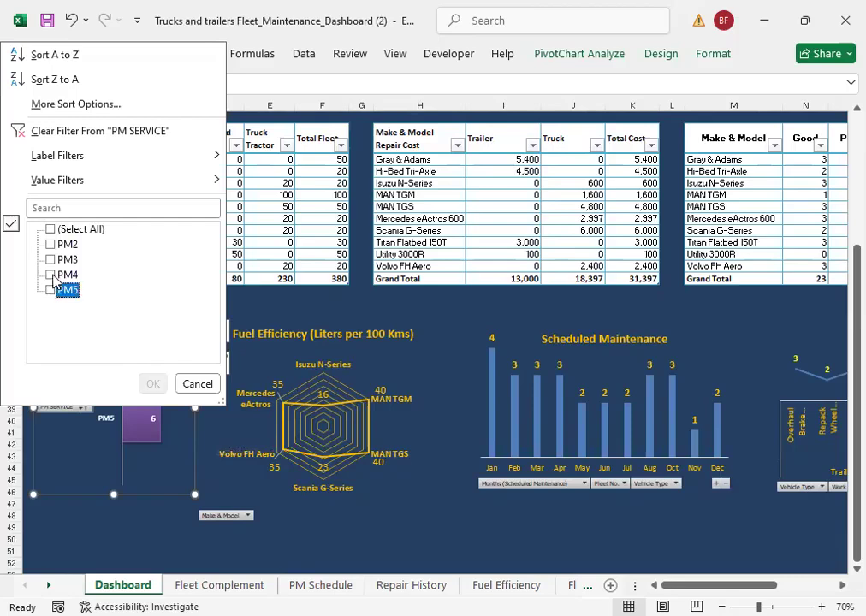
pyautogui.click(48, 274)
pyautogui.click(54, 259)
pyautogui.press('Up')
pyautogui.press('space')
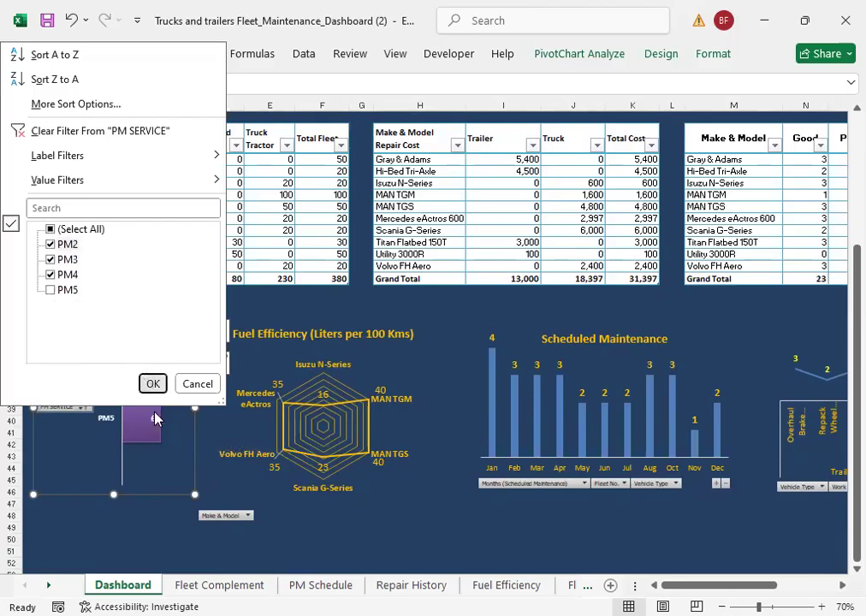
pyautogui.click(152, 384)
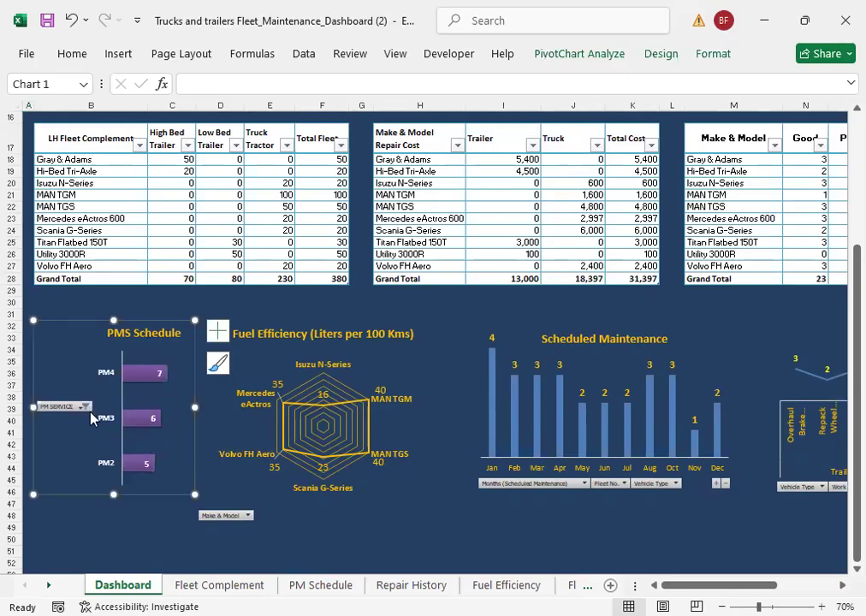
# Step: Include PM5 again in the PMS Schedule chart's filter so all PM services are shown, and deselect the chart
pyautogui.click(85, 407)
pyautogui.click(52, 286)
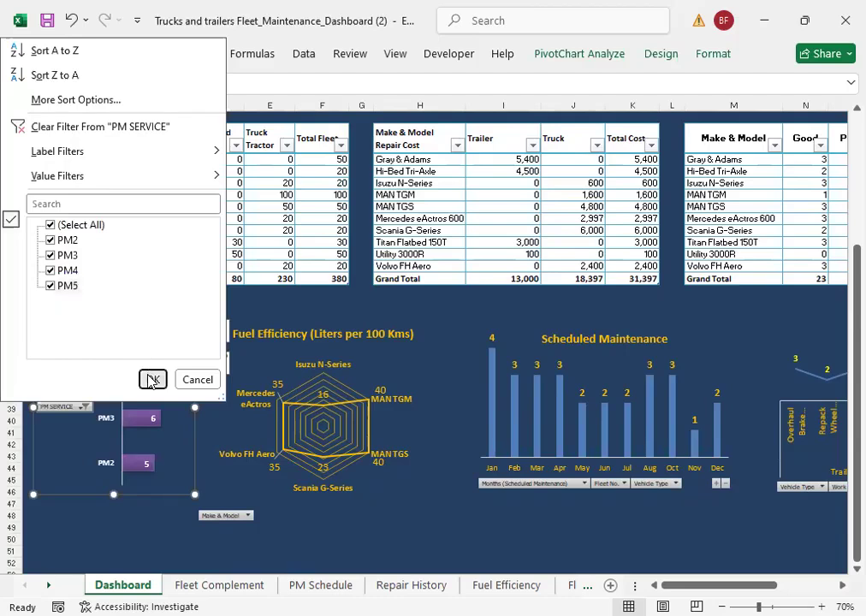
pyautogui.click(152, 380)
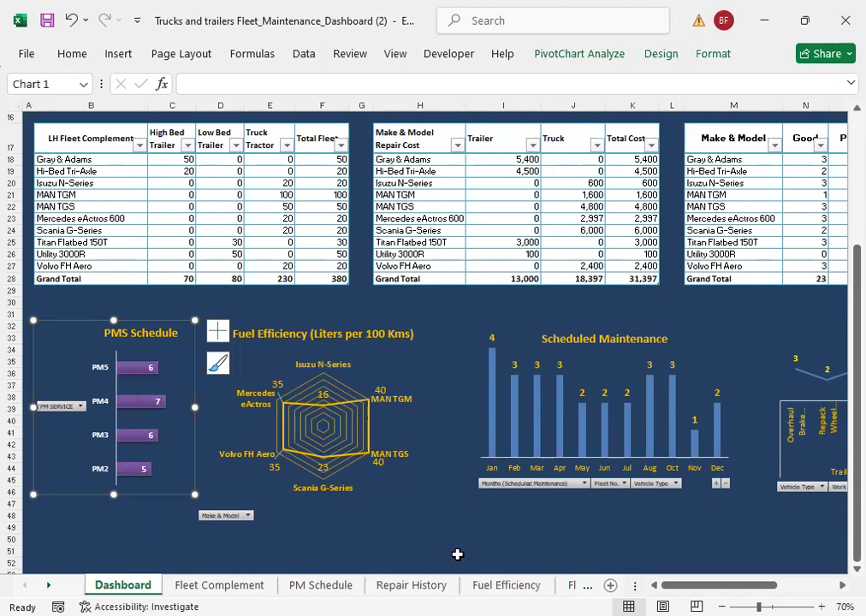
pyautogui.click(386, 511)
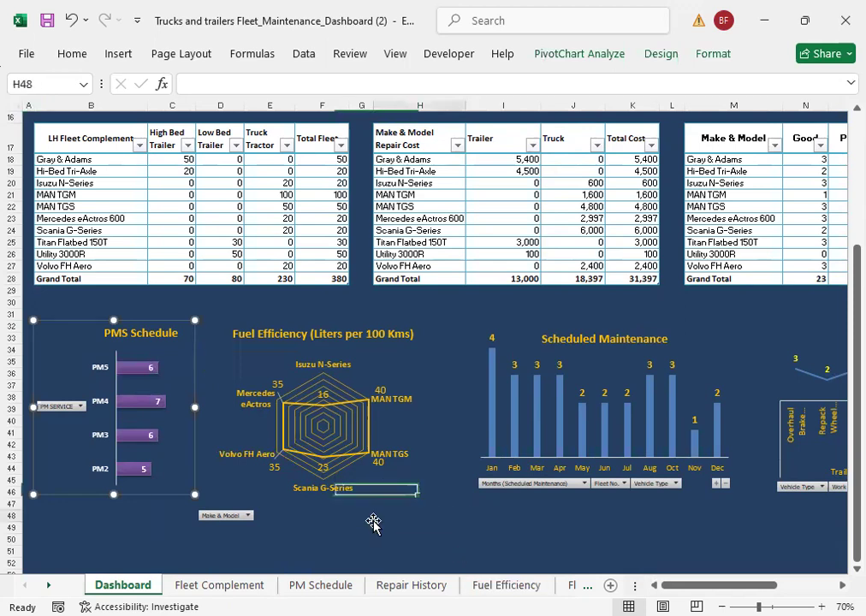
pyautogui.click(333, 548)
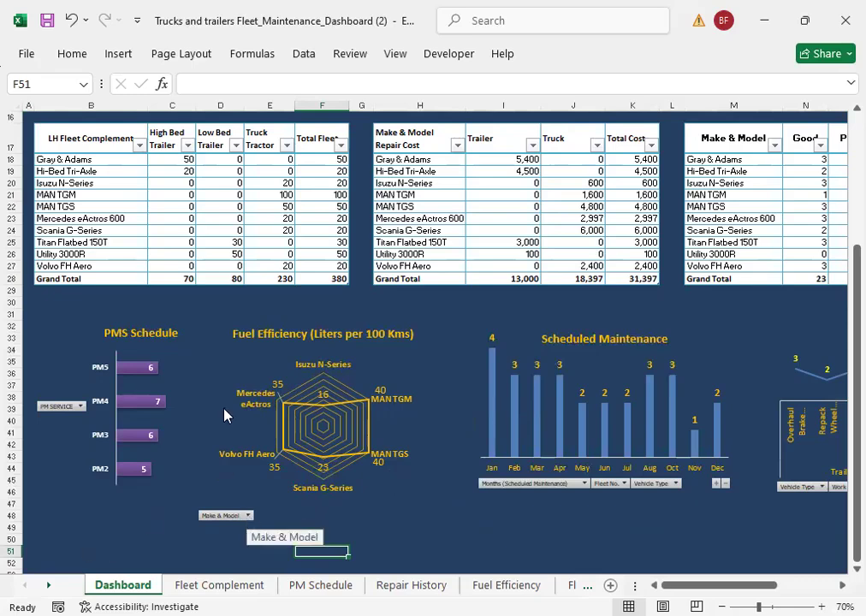
# Step: Check the Make & Model filter choices of the Fuel Efficiency chart without changing them
pyautogui.click(247, 516)
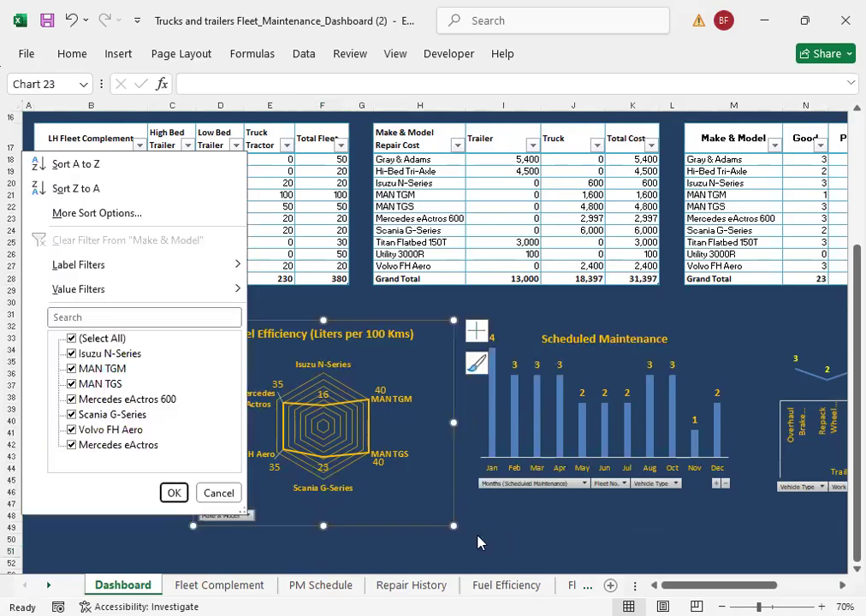
pyautogui.press('Escape')
pyautogui.click(320, 551)
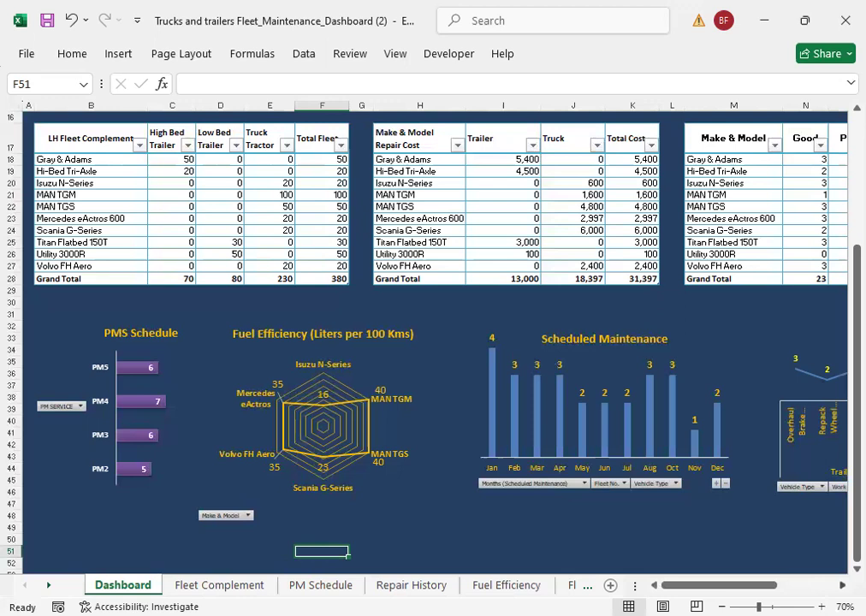
# Step: Filter the Scheduled Maintenance chart by month to show only Jan, Feb, Mar, Apr and May
pyautogui.click(843, 587)
pyautogui.click(842, 587)
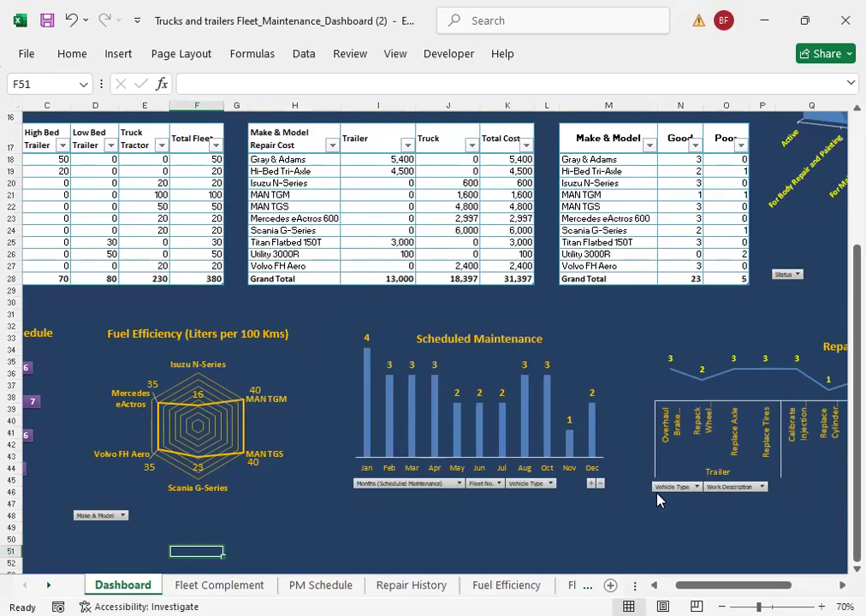
pyautogui.click(460, 484)
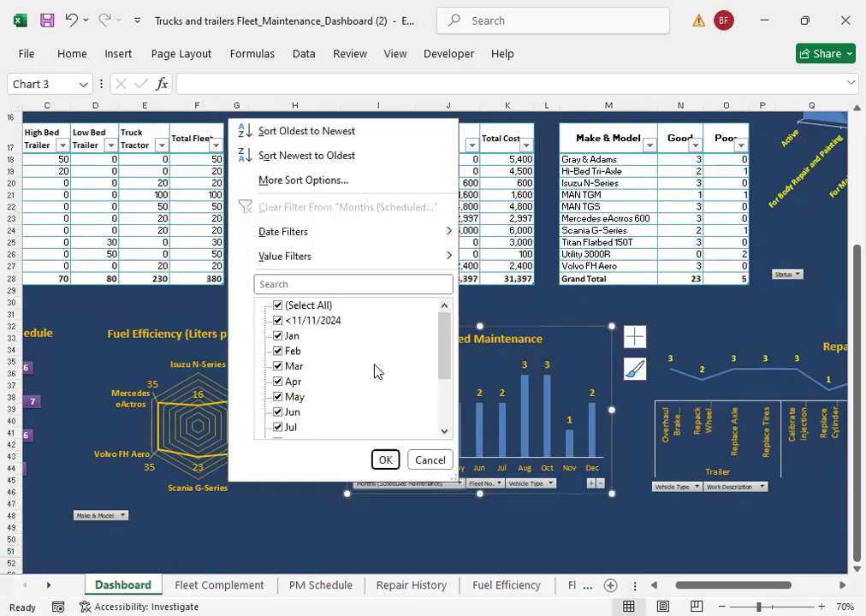
pyautogui.click(278, 307)
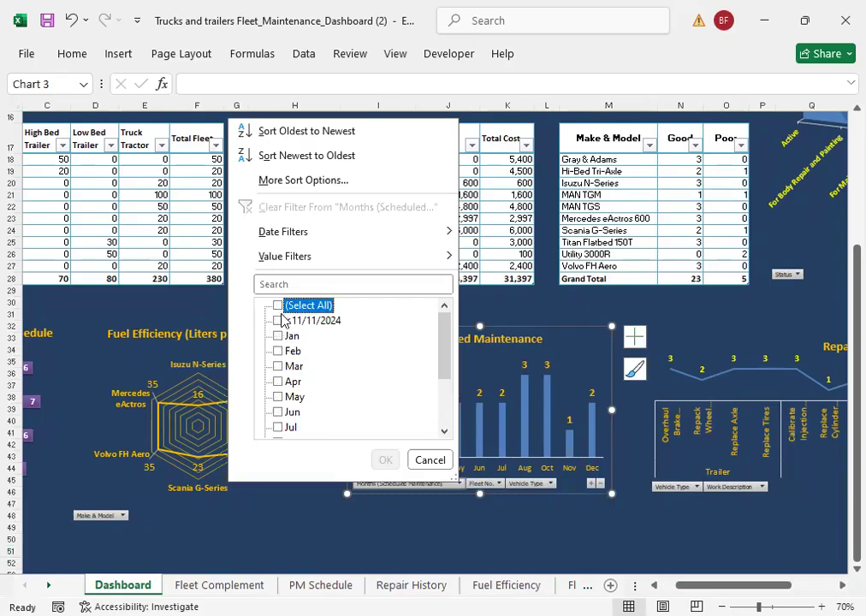
pyautogui.click(278, 336)
pyautogui.click(277, 351)
pyautogui.click(277, 366)
pyautogui.click(277, 381)
pyautogui.click(278, 396)
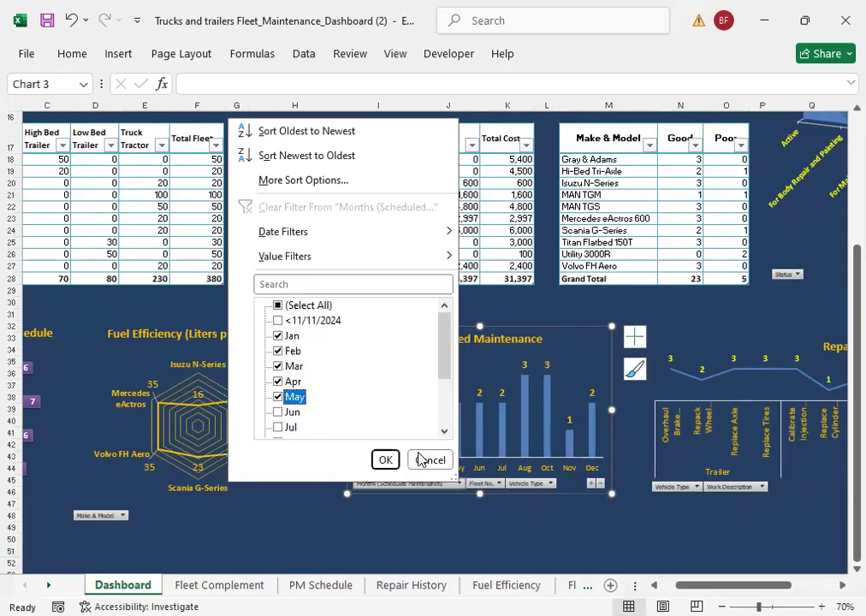
pyautogui.press('Return')
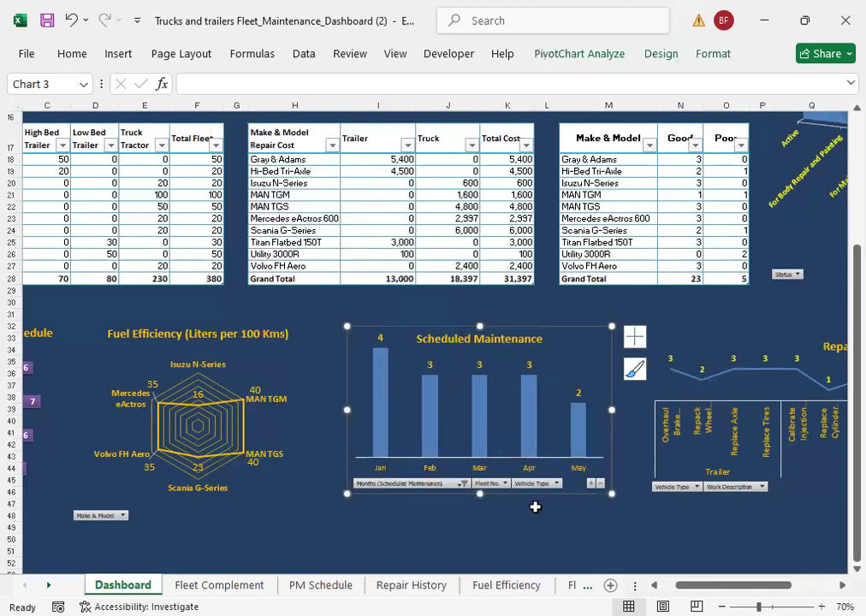
# Step: Reselect all months in the Scheduled Maintenance chart's filter
pyautogui.click(461, 484)
pyautogui.click(283, 308)
pyautogui.click(389, 461)
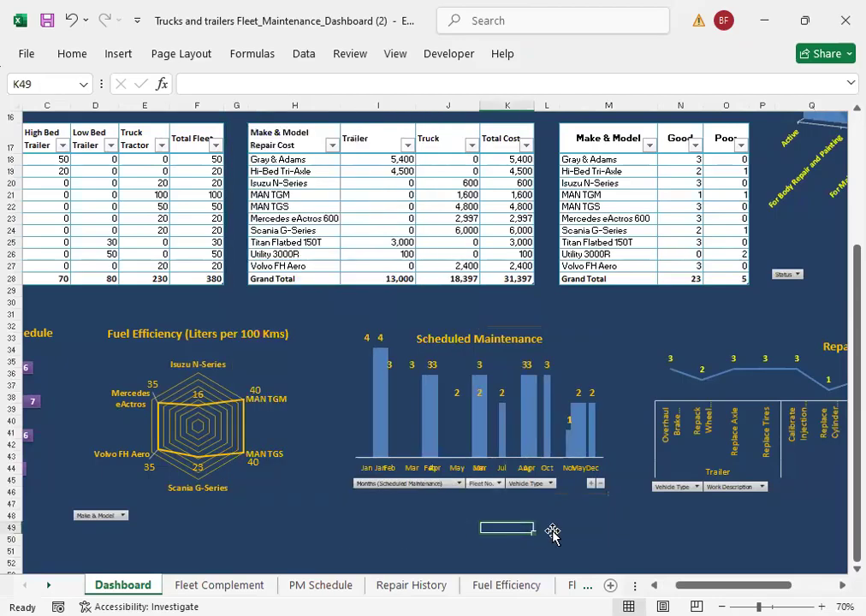
# Step: Filter the Repair History chart by vehicle type to show only Trailer
pyautogui.hscroll(6, 520, 532)
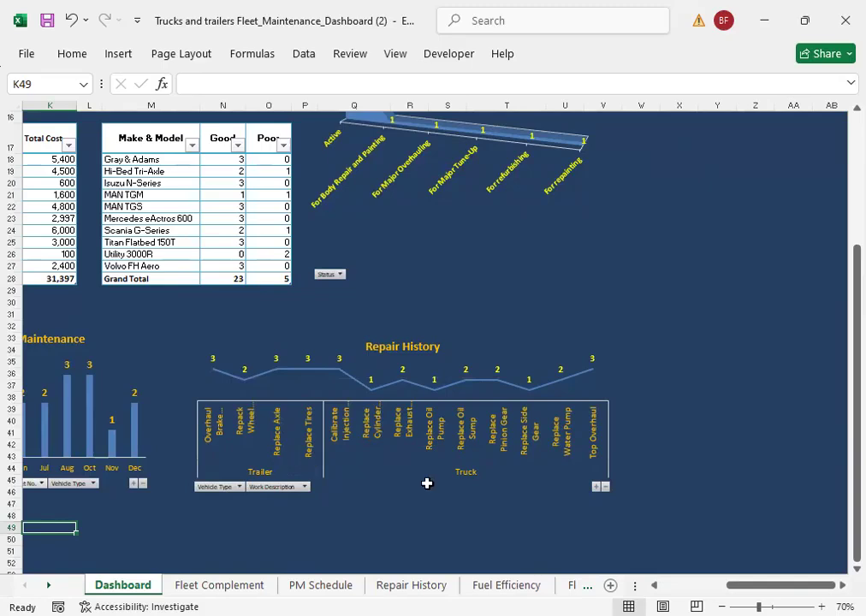
pyautogui.scroll(2, 651, 479)
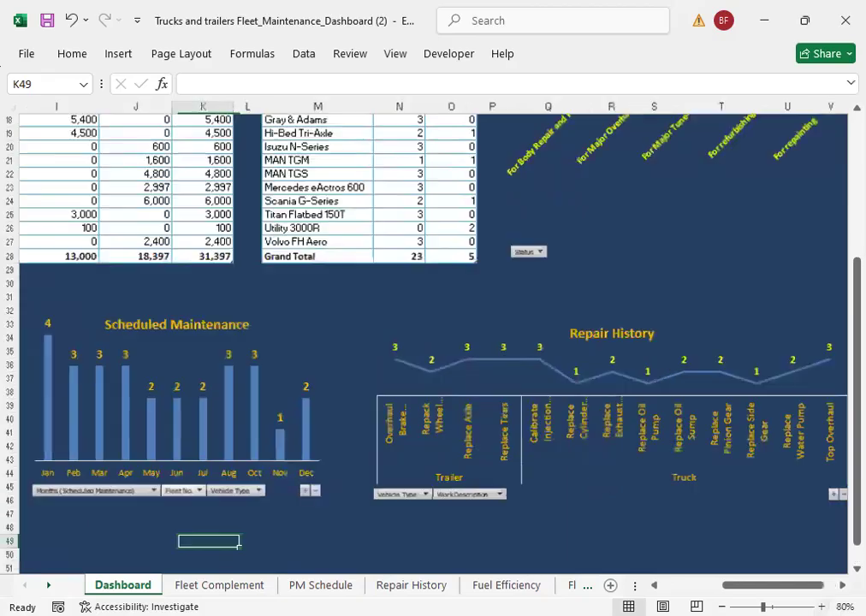
pyautogui.scroll(2, 588, 481)
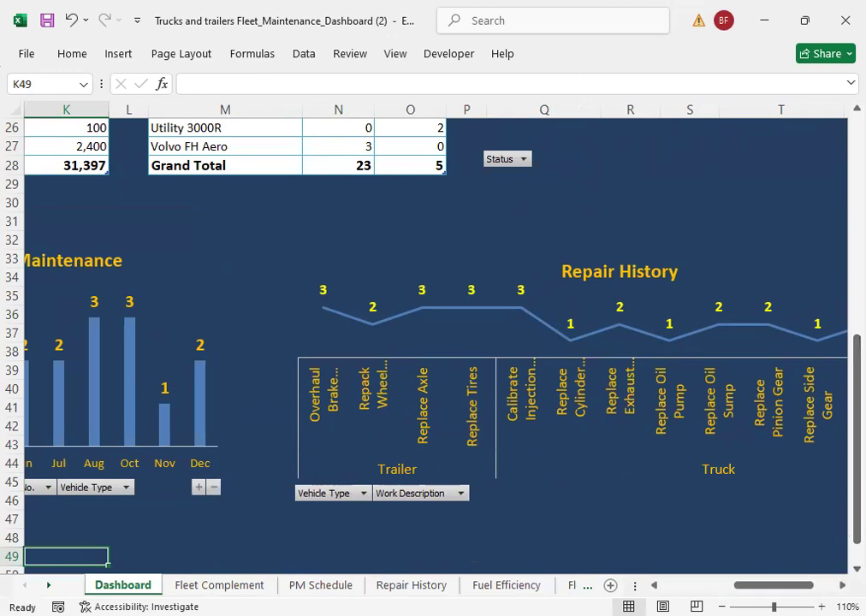
pyautogui.click(723, 606)
pyautogui.click(723, 607)
pyautogui.click(723, 607)
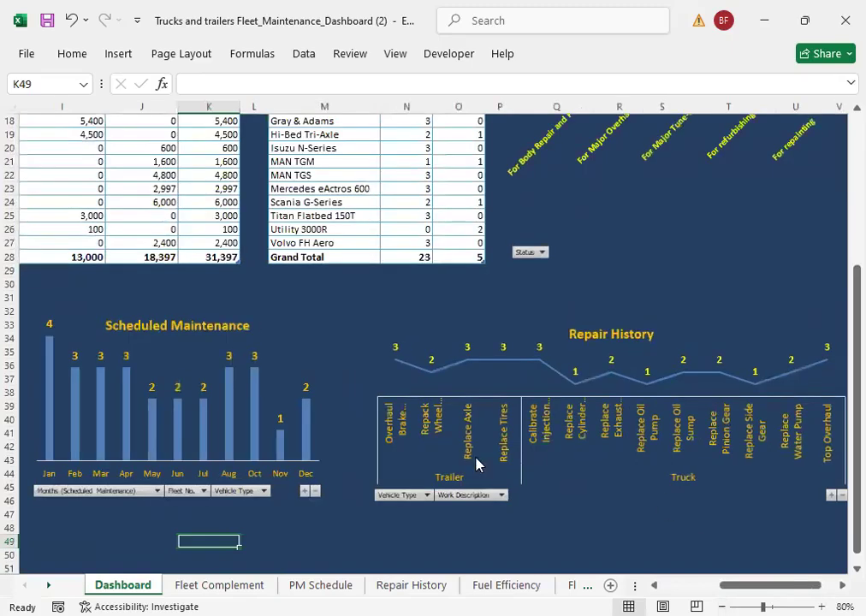
pyautogui.hscroll(1, 412, 512)
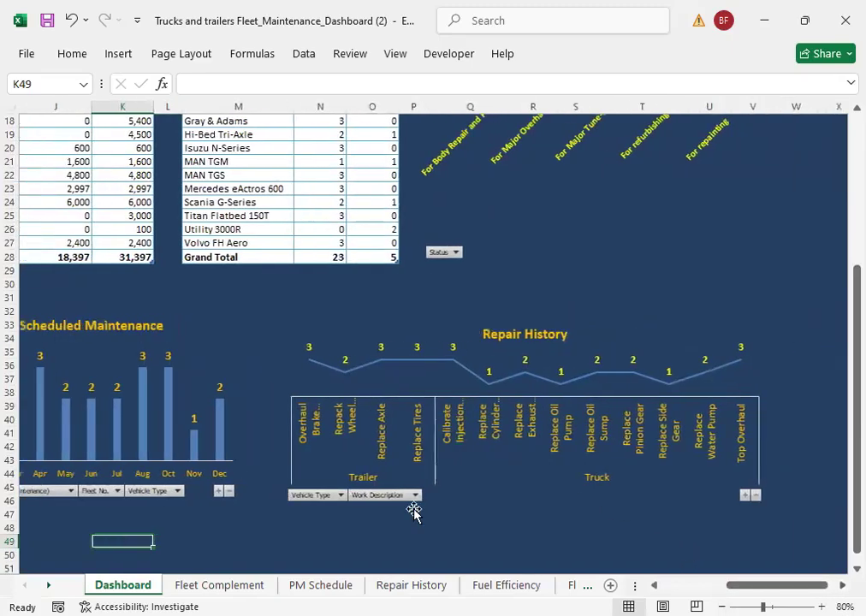
pyautogui.click(341, 495)
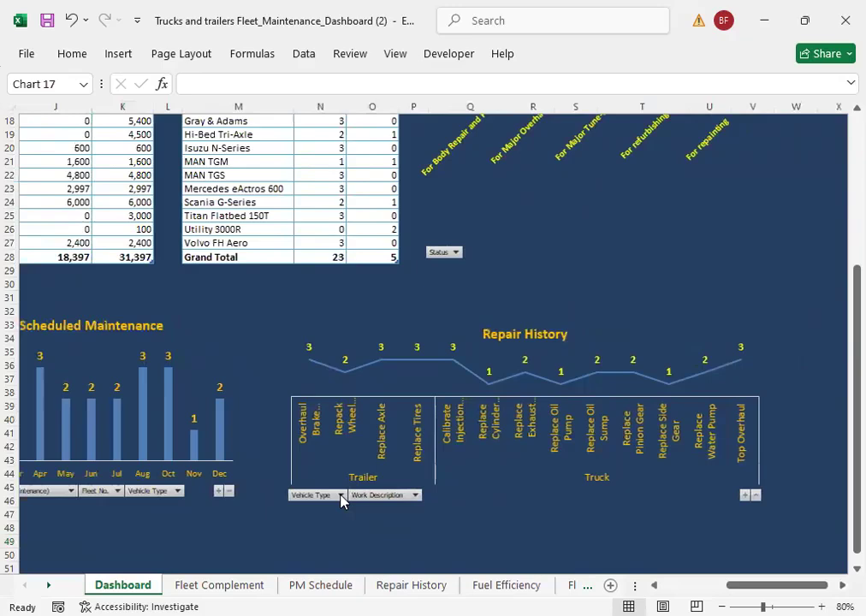
pyautogui.click(167, 318)
pyautogui.click(166, 332)
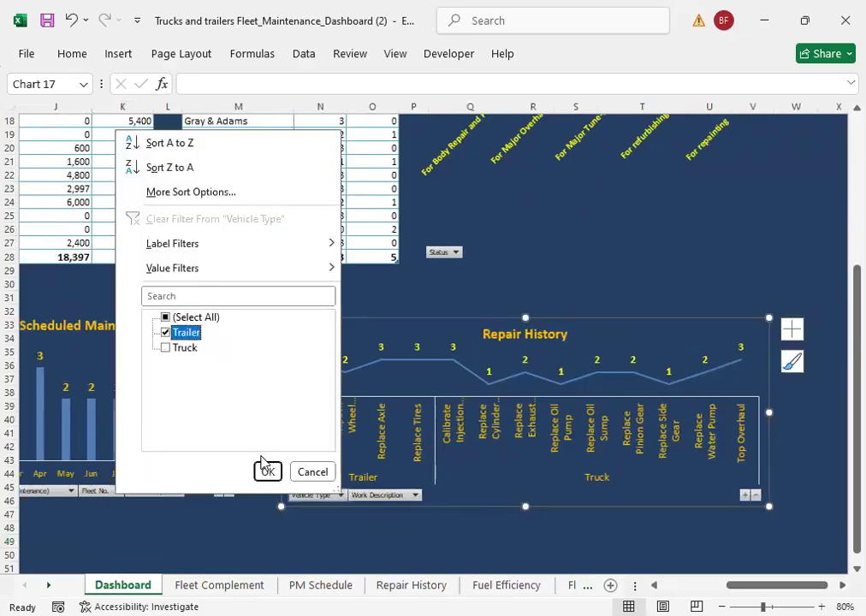
pyautogui.click(266, 472)
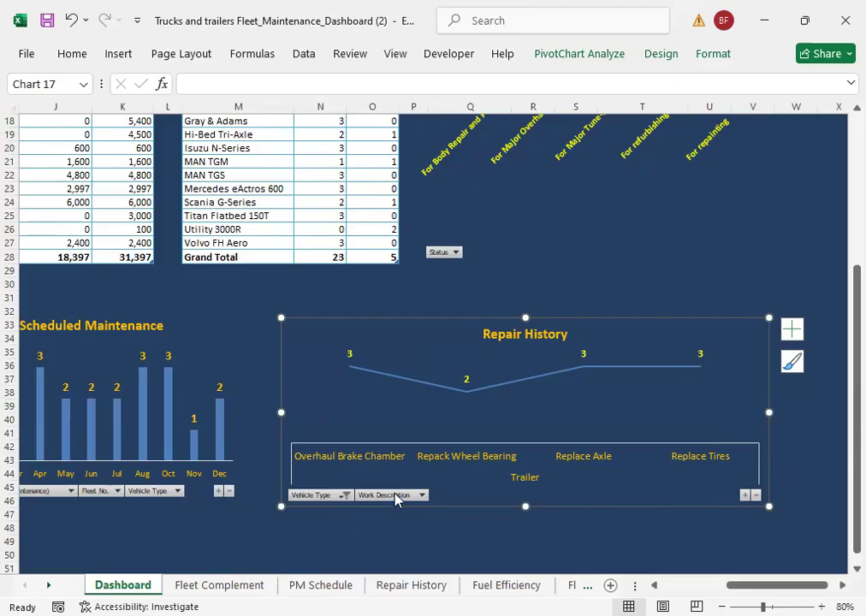
# Step: Switch the Repair History chart's vehicle type filter to show only Truck
pyautogui.click(346, 496)
pyautogui.click(171, 346)
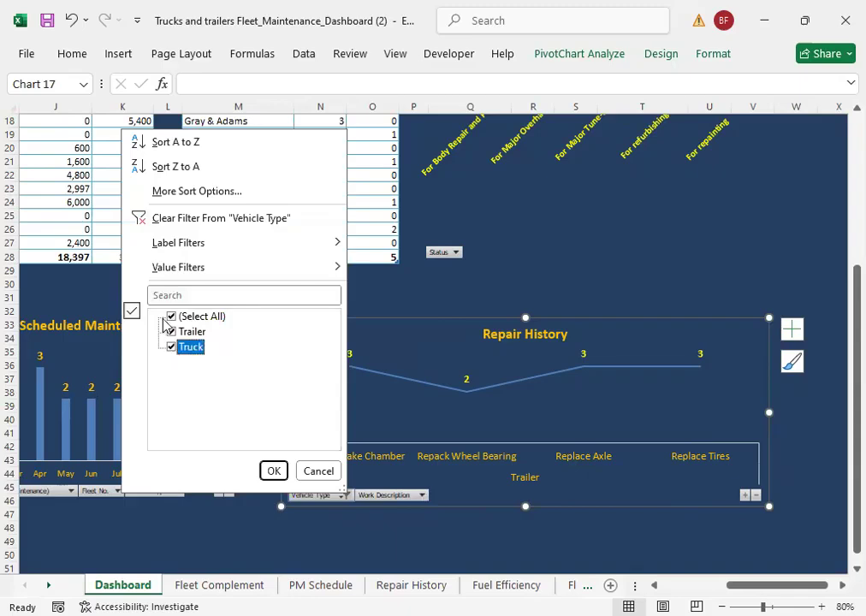
pyautogui.click(171, 332)
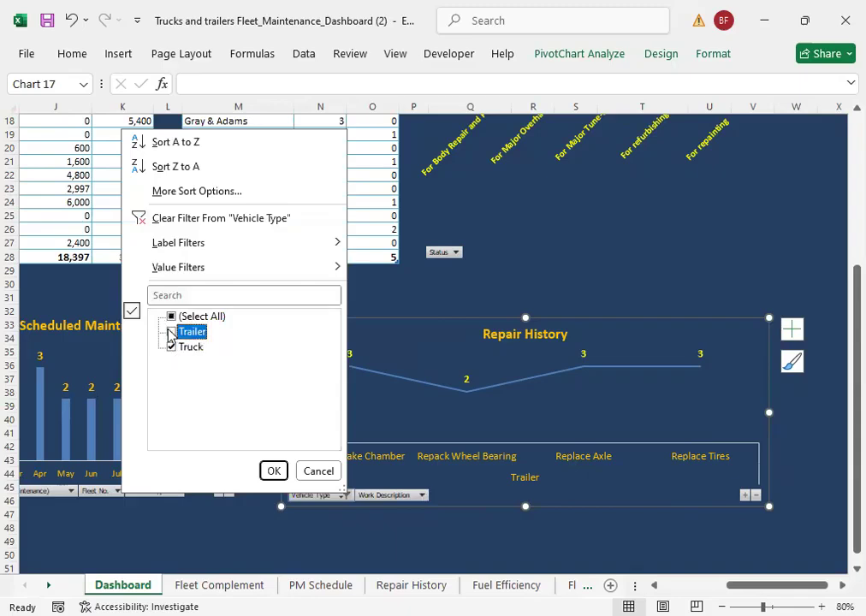
pyautogui.click(274, 471)
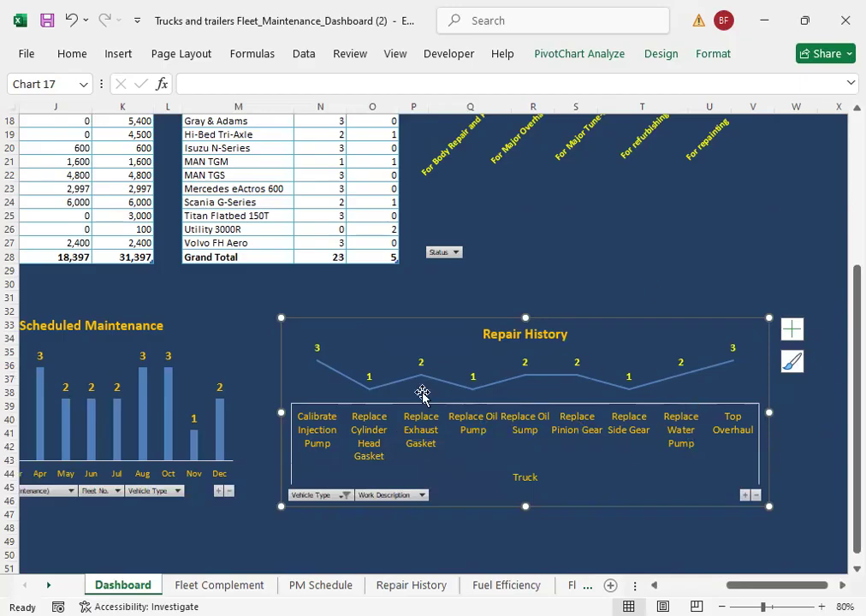
# Step: Reselect all vehicle types in the Repair History chart's filter
pyautogui.click(346, 498)
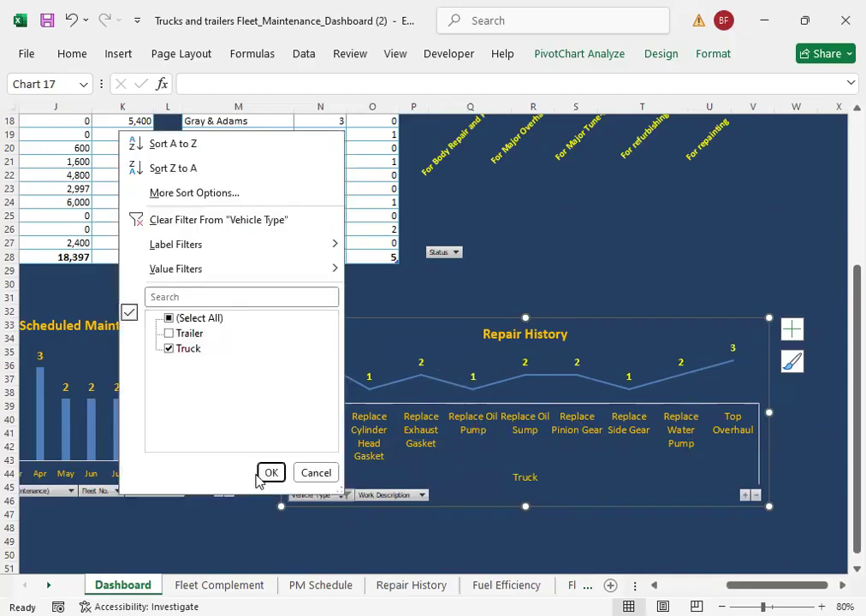
pyautogui.click(170, 319)
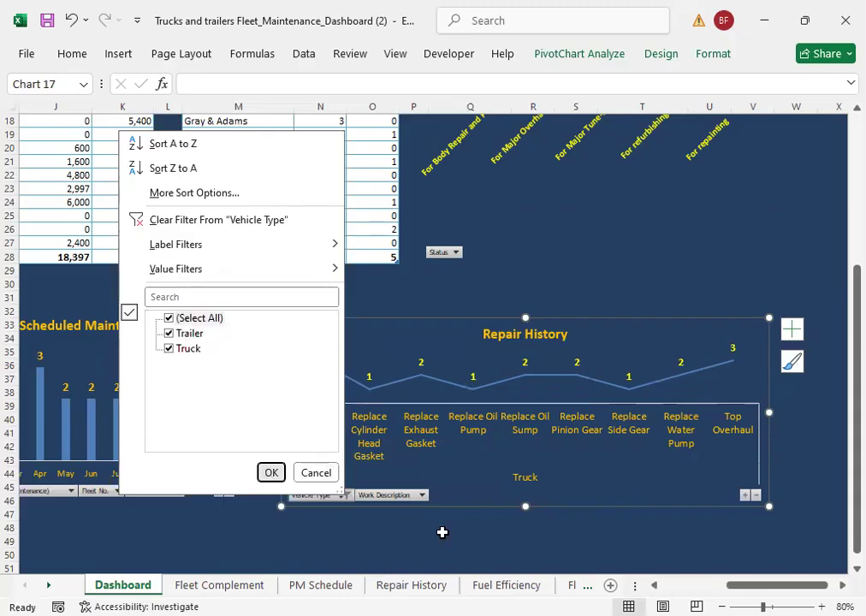
pyautogui.press('Return')
pyautogui.click(443, 532)
# Step: Examine the PMS Schedule, Fuel Efficiency and Scheduled Maintenance charts in the lower part of the dashboard
pyautogui.moveTo(752, 581); pyautogui.dragTo(710, 584)
pyautogui.click(343, 555)
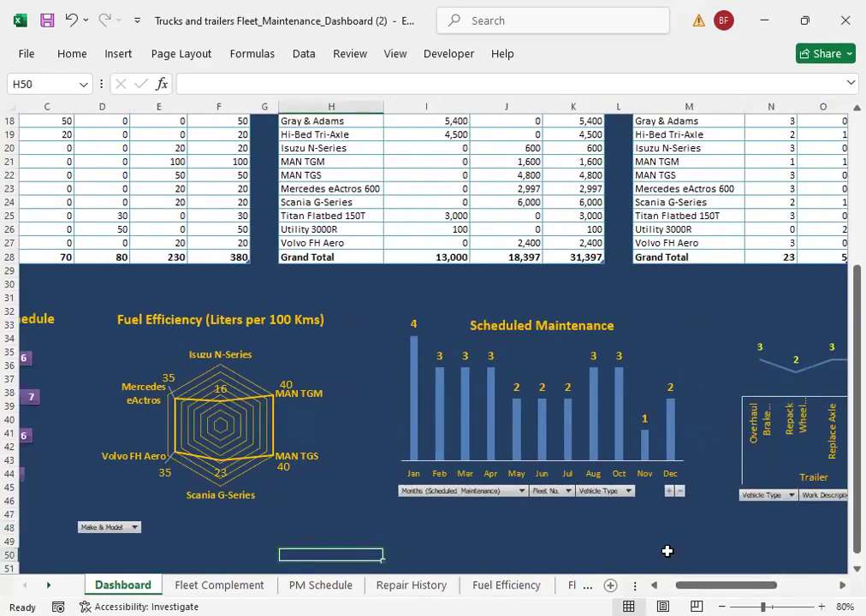
pyautogui.hscroll(-2, 385, 555)
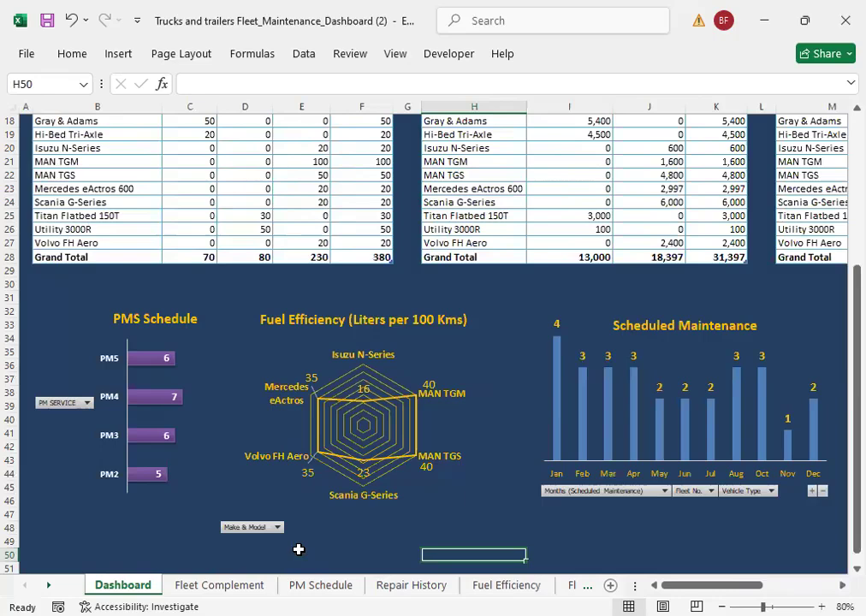
pyautogui.scroll(1, 462, 517)
pyautogui.scroll(-2, 463, 517)
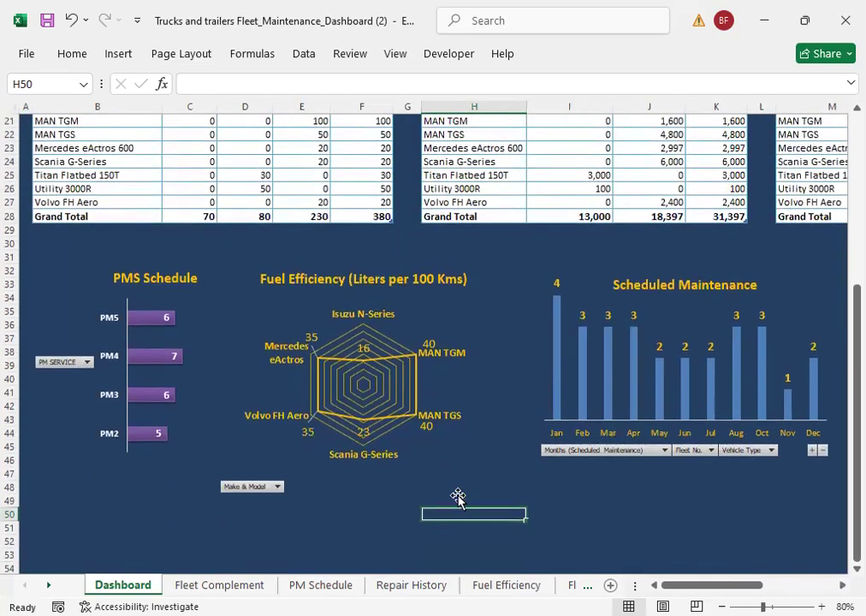
pyautogui.click(551, 485)
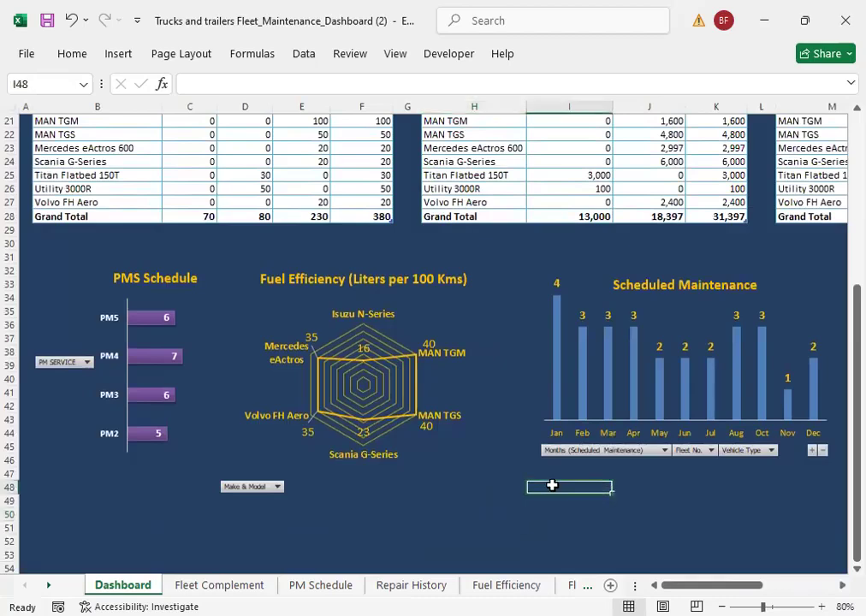
pyautogui.moveTo(856, 526); pyautogui.dragTo(840, 529)
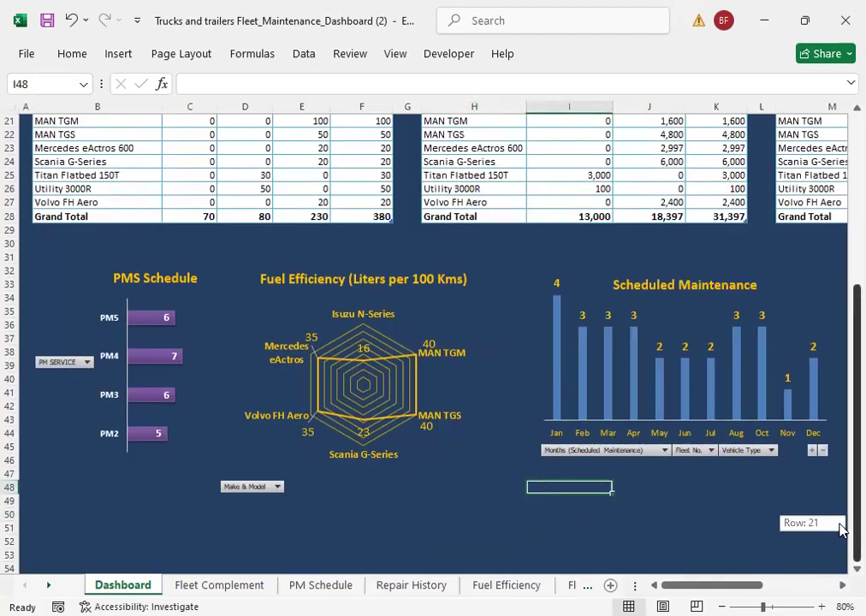
pyautogui.moveTo(840, 529); pyautogui.dragTo(841, 529)
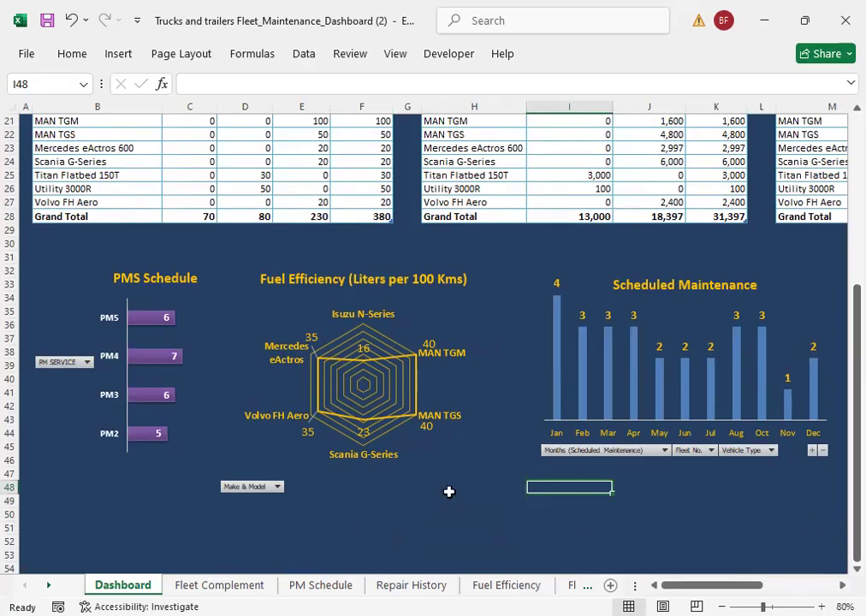
pyautogui.click(505, 461)
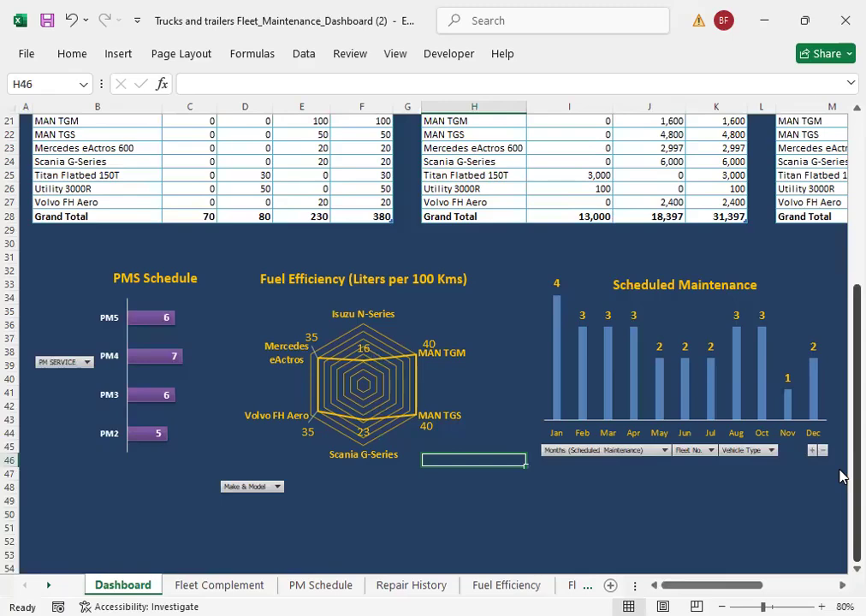
# Step: Examine the Repair History and Maintenance Status cards and the fleet complement and repair cost tables
pyautogui.scroll(7, 840, 476)
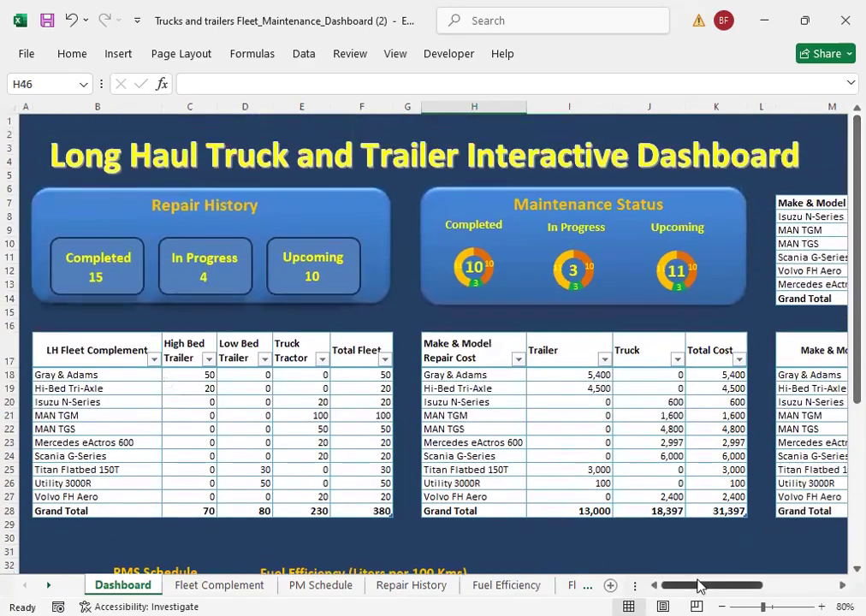
pyautogui.click(398, 534)
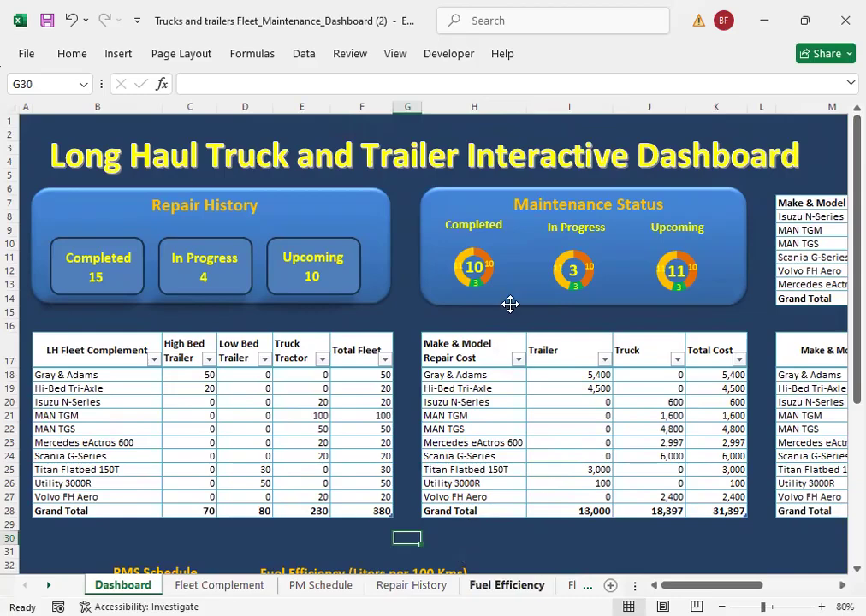
pyautogui.click(760, 482)
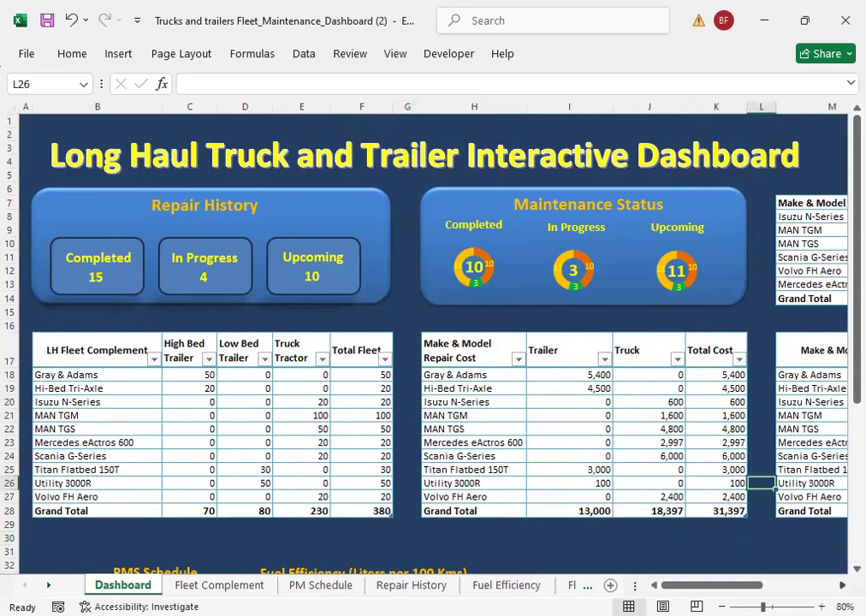
pyautogui.click(842, 586)
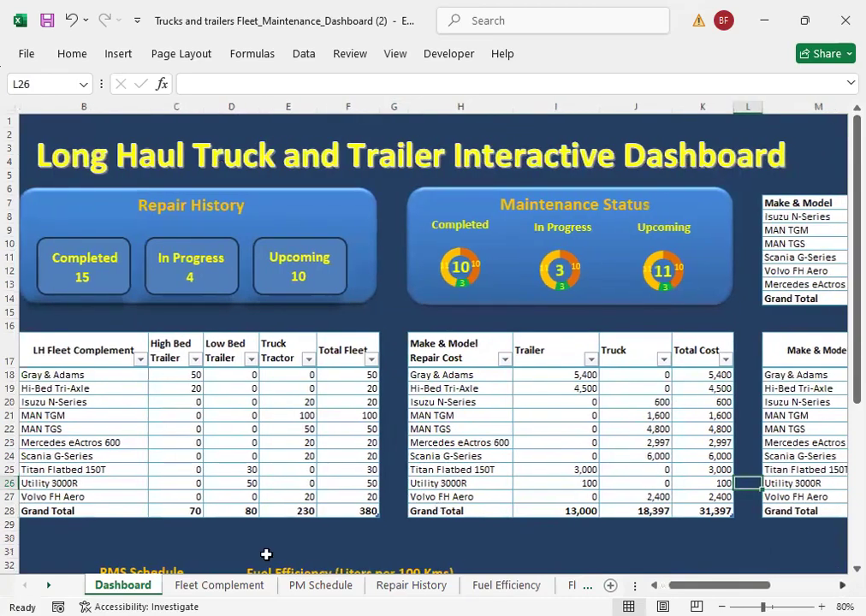
pyautogui.hscroll(1, 267, 554)
pyautogui.scroll(-1, 266, 543)
pyautogui.moveTo(708, 585); pyautogui.dragTo(681, 586)
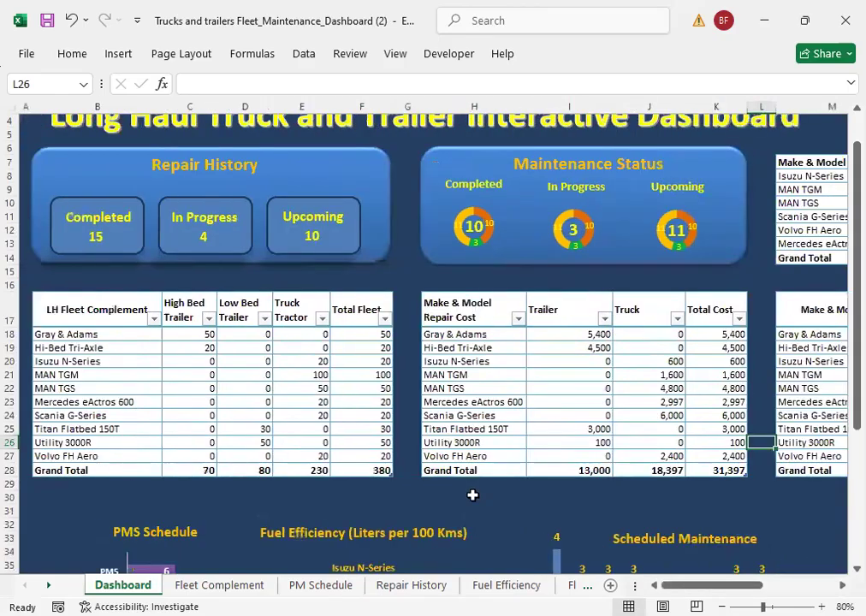
# Step: Inspect the cell reference behind the Completed figure on the Repair History card
pyautogui.click(96, 239)
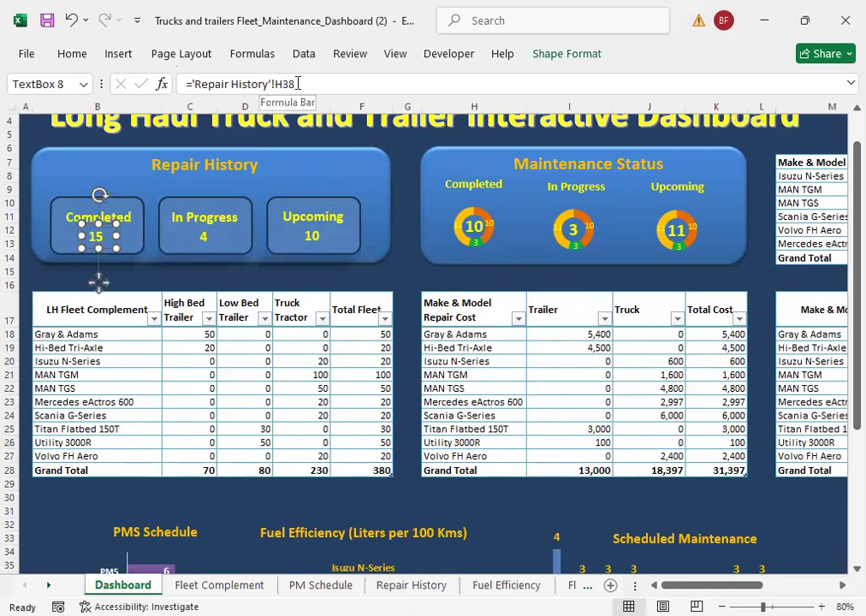
pyautogui.click(173, 236)
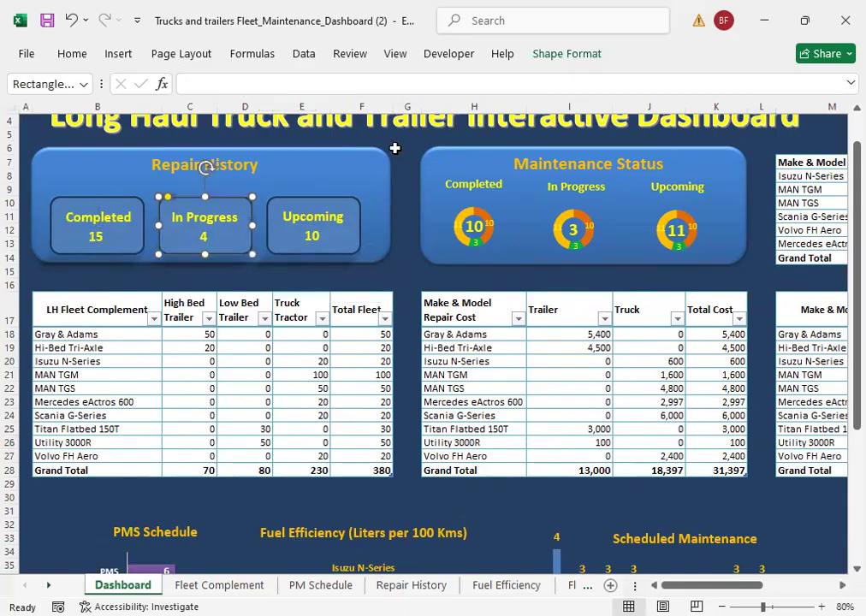
pyautogui.click(398, 148)
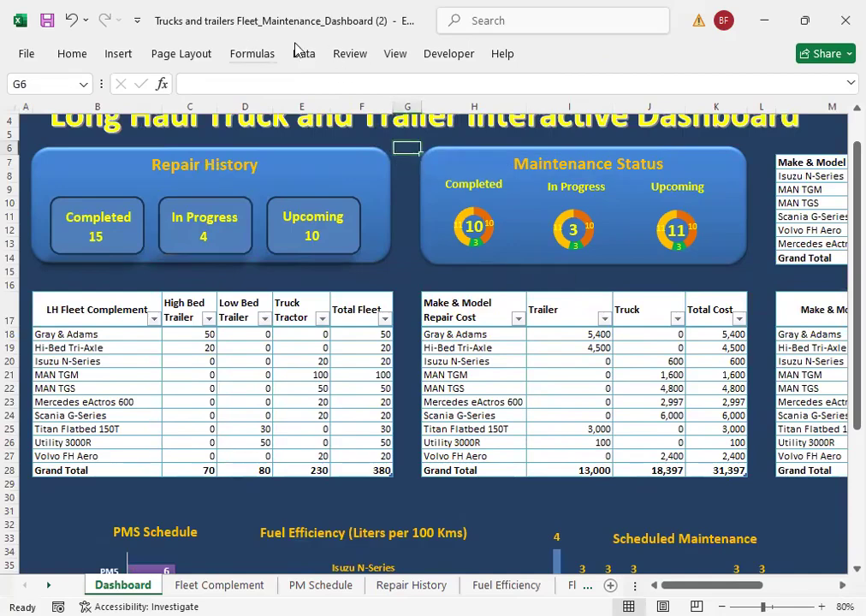
# Step: Insert a text box in the empty area below the charts, spanning about columns B to E and rows 56 to 59
pyautogui.click(118, 55)
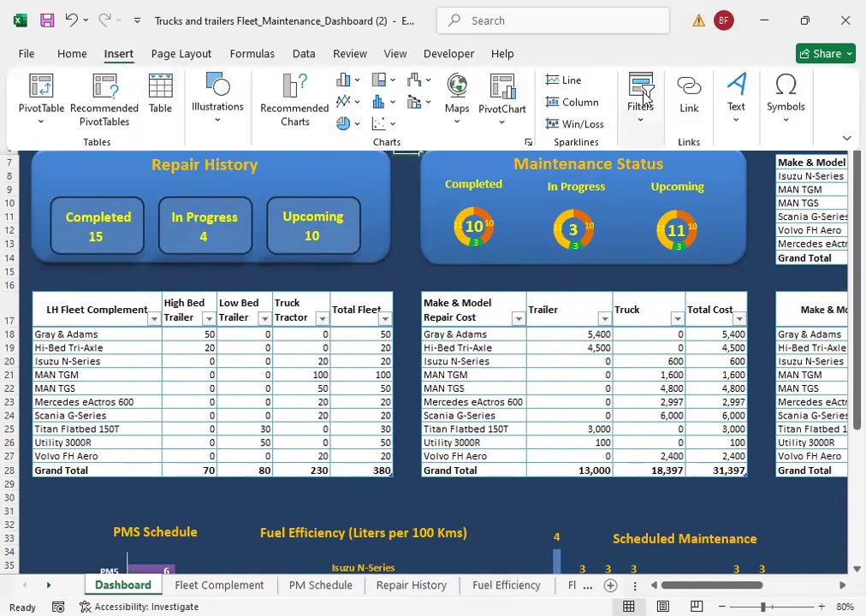
pyautogui.click(738, 85)
pyautogui.click(667, 193)
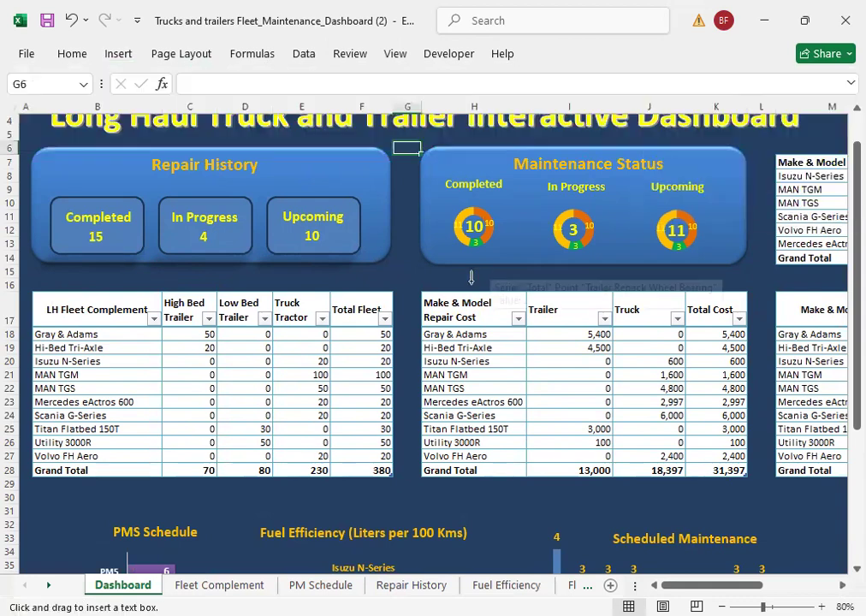
pyautogui.scroll(-11, 383, 386)
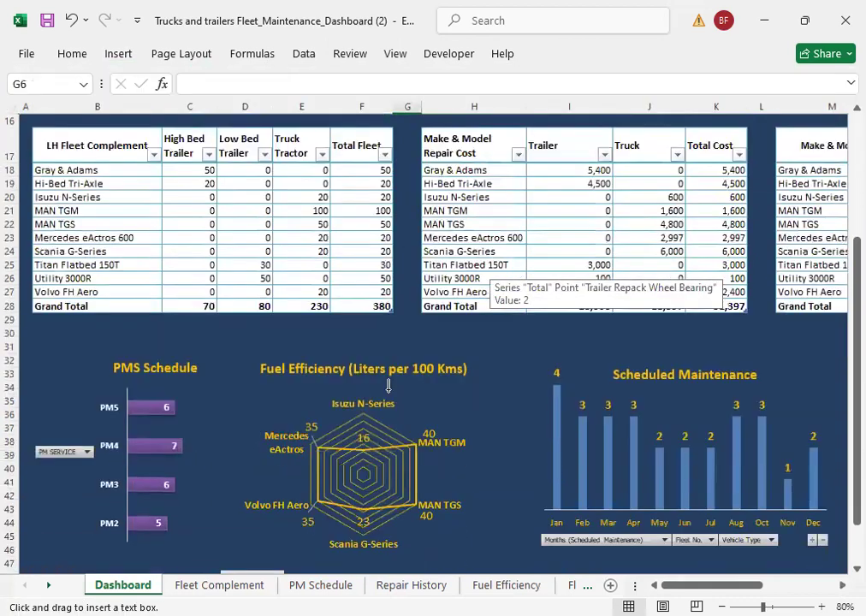
pyautogui.moveTo(141, 375); pyautogui.dragTo(310, 418)
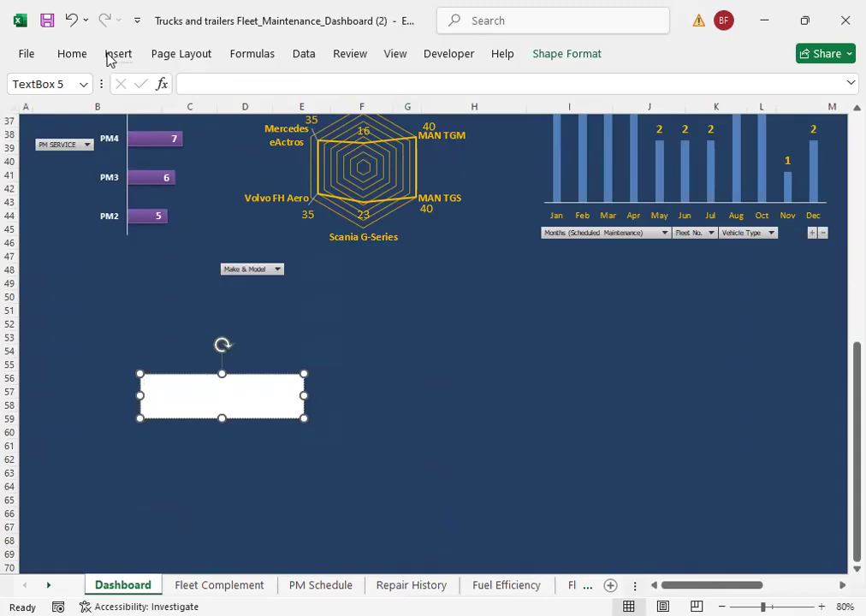
# Step: Try to link the text box to the Upcoming count by picking its cell in the Repair History sheet's status pivot table
pyautogui.click(192, 82)
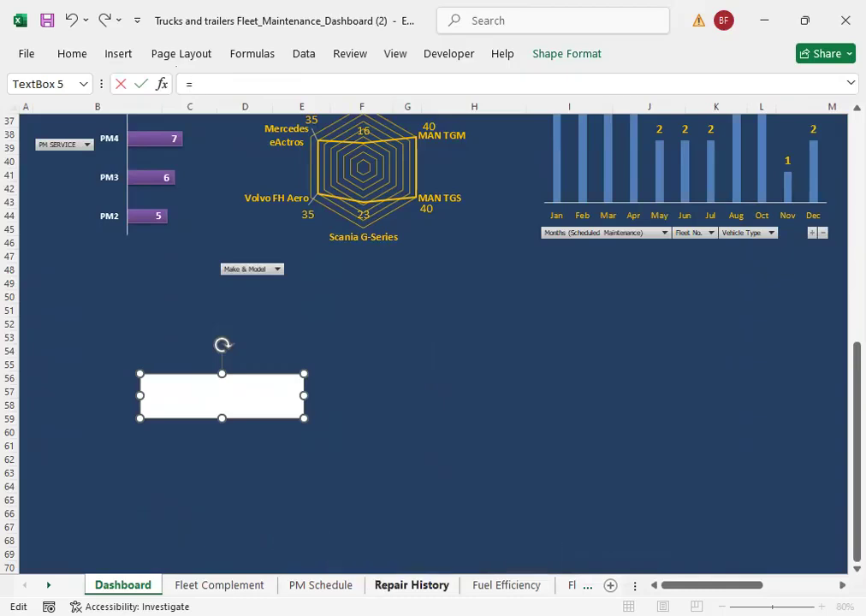
pyautogui.click(416, 586)
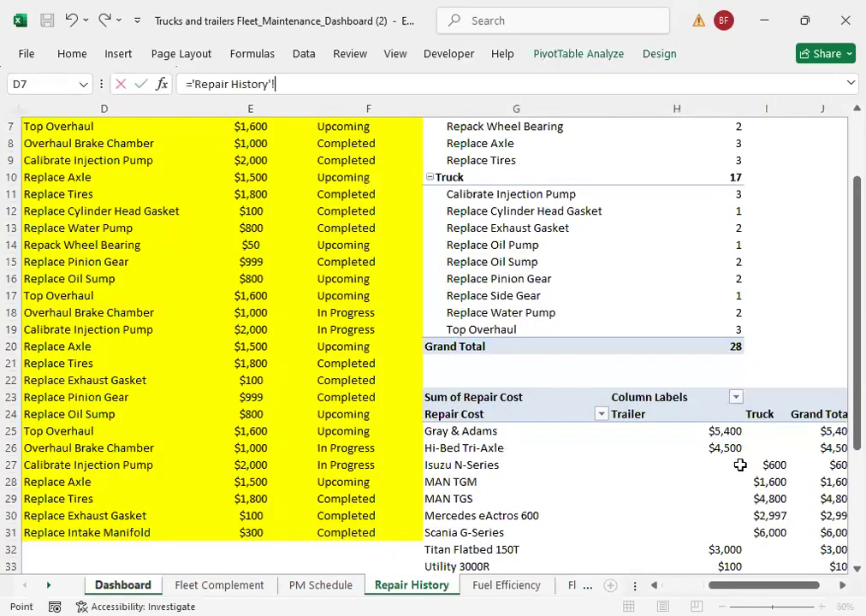
pyautogui.moveTo(855, 342); pyautogui.dragTo(841, 462)
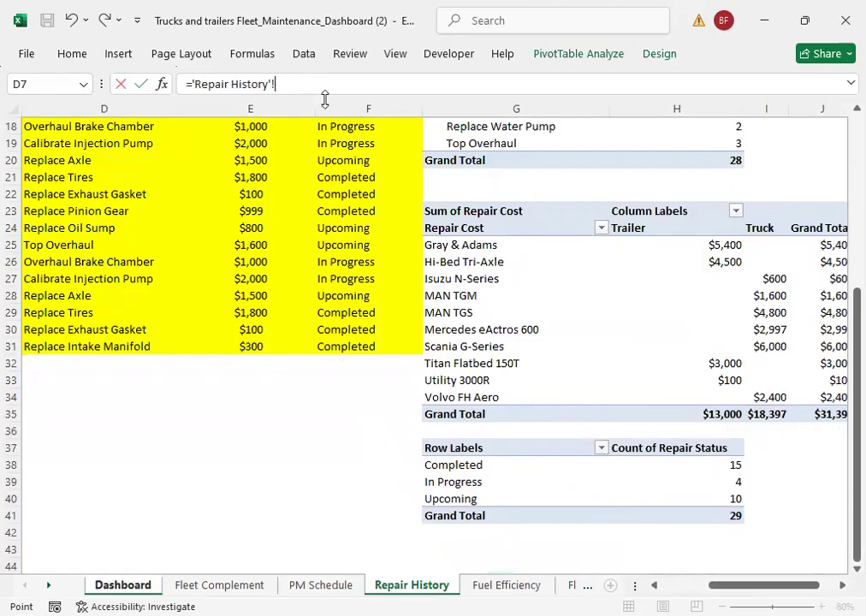
pyautogui.click(733, 499)
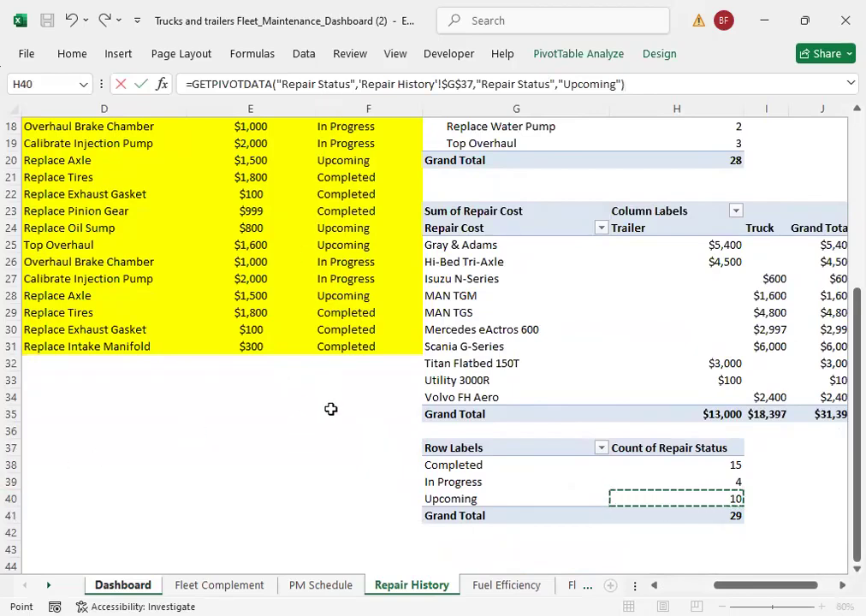
pyautogui.press('Return')
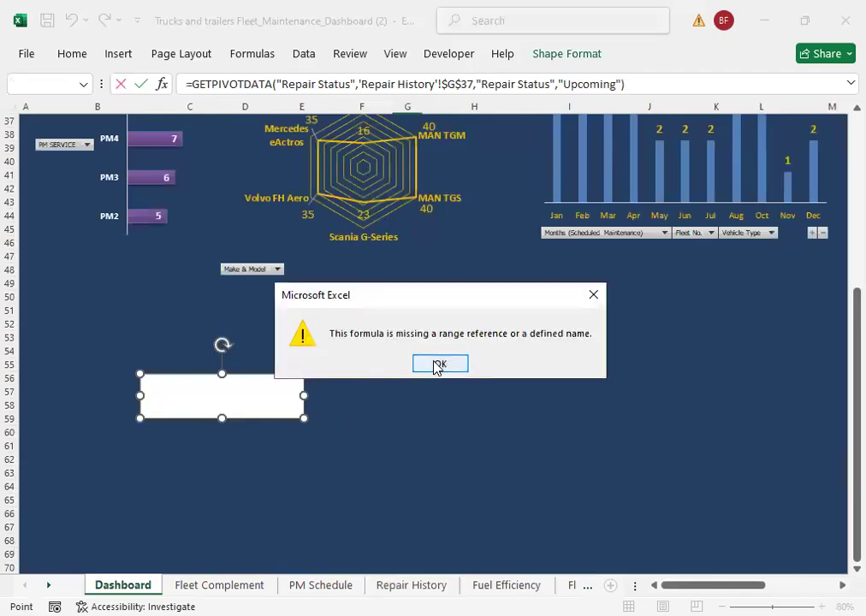
pyautogui.click(438, 365)
# Step: Link the text box to the Upcoming count with the formula ='Repair History'!H40
pyautogui.moveTo(637, 82); pyautogui.dragTo(29, 171)
pyautogui.write('=')
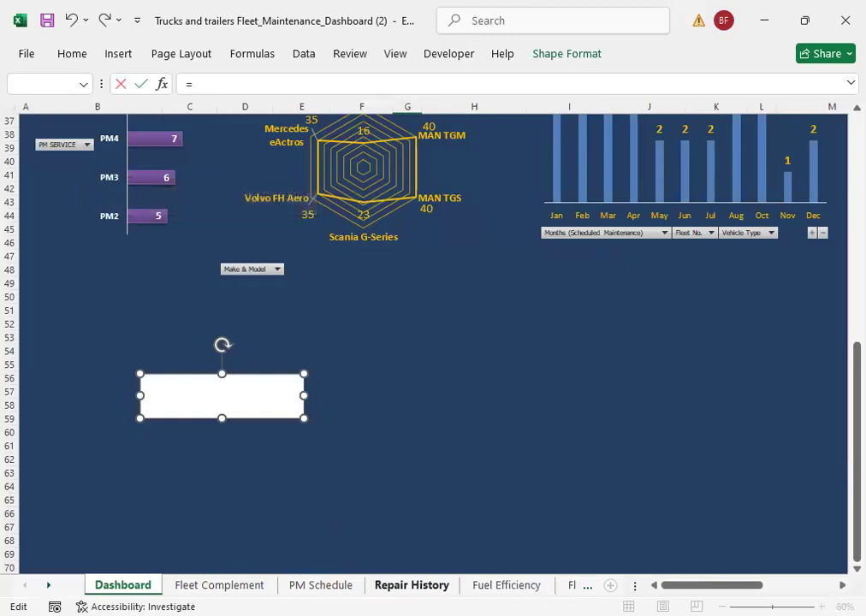
pyautogui.click(419, 587)
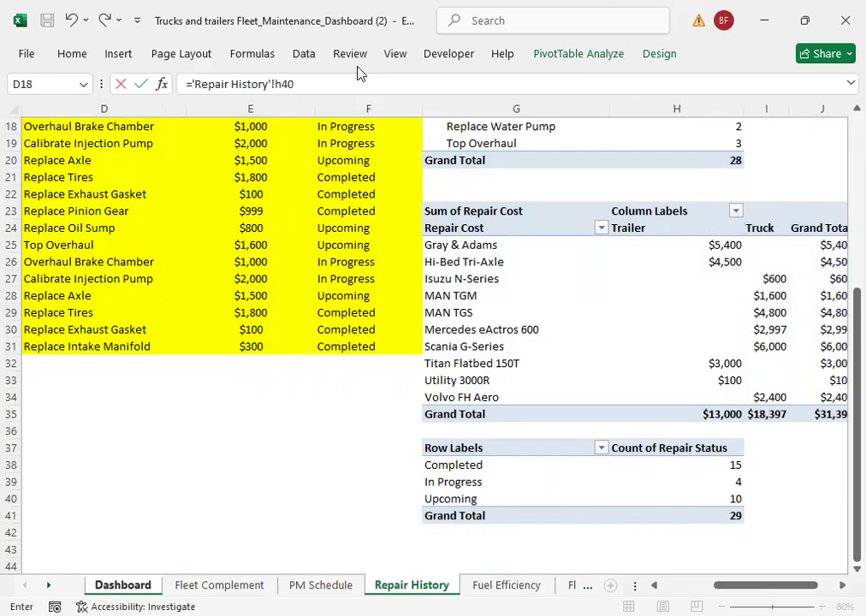
pyautogui.press('Return')
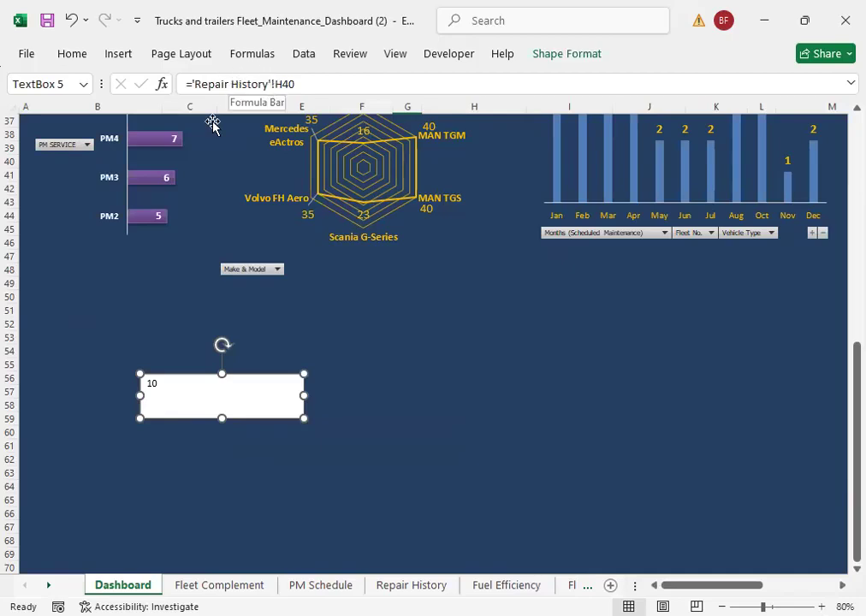
# Step: Enlarge the linked text box's font to 28 and centre its text horizontally and vertically
pyautogui.click(73, 54)
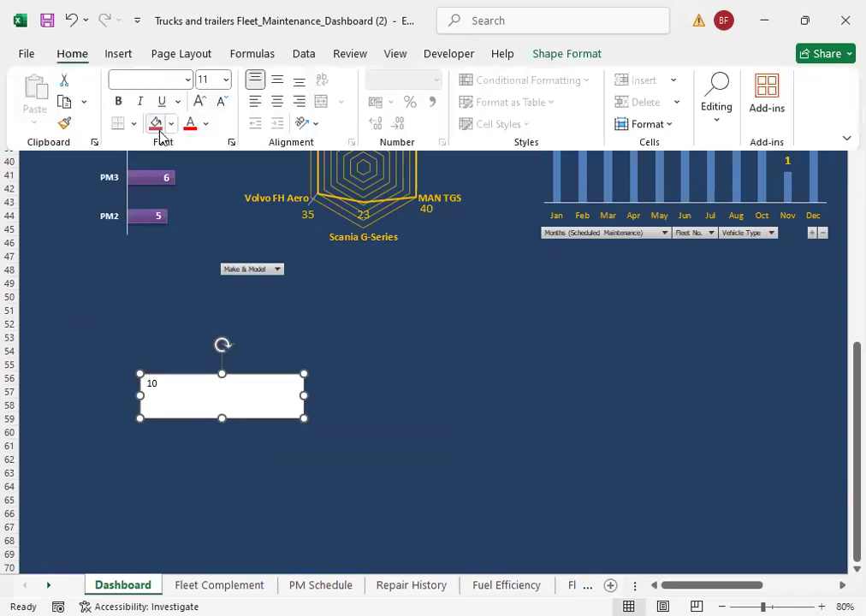
pyautogui.click(197, 102)
pyautogui.click(199, 104)
pyautogui.click(198, 105)
pyautogui.click(199, 105)
pyautogui.click(199, 104)
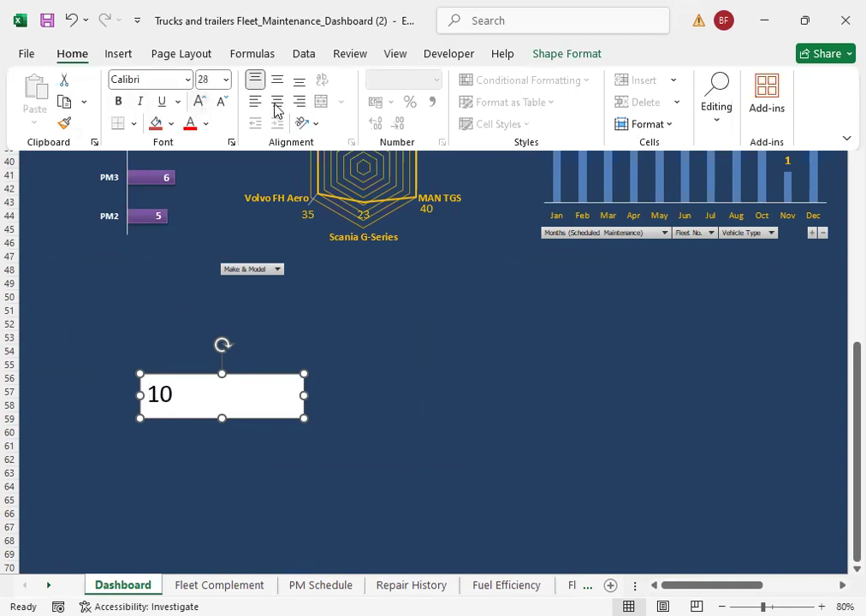
pyautogui.click(277, 106)
pyautogui.click(276, 80)
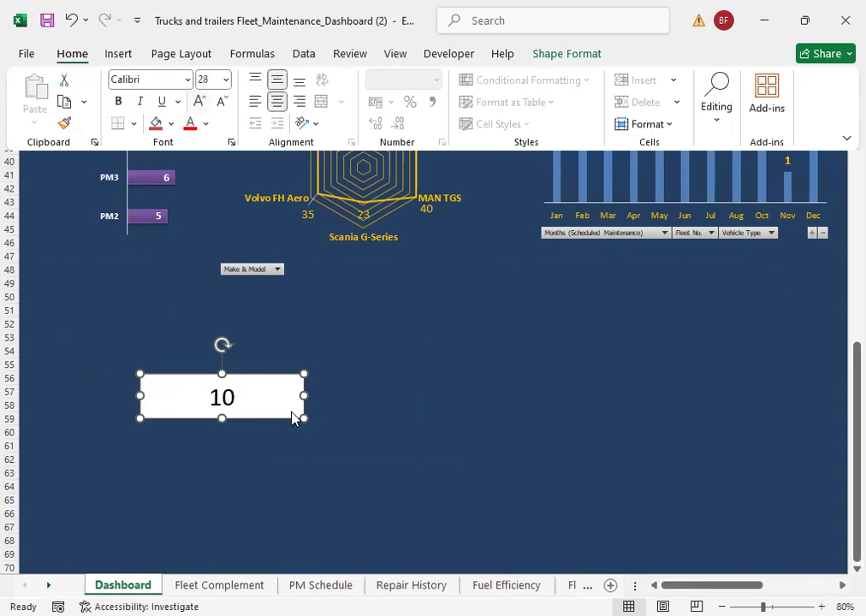
# Step: Compare the linked text box with the Upcoming figure on the Repair History card, and select the text box
pyautogui.scroll(12, 446, 404)
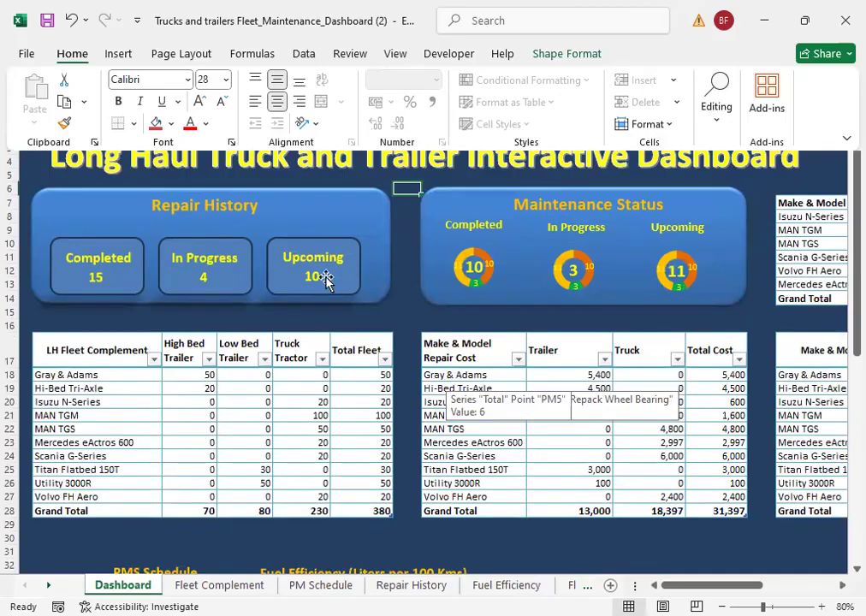
pyautogui.scroll(-11, 373, 361)
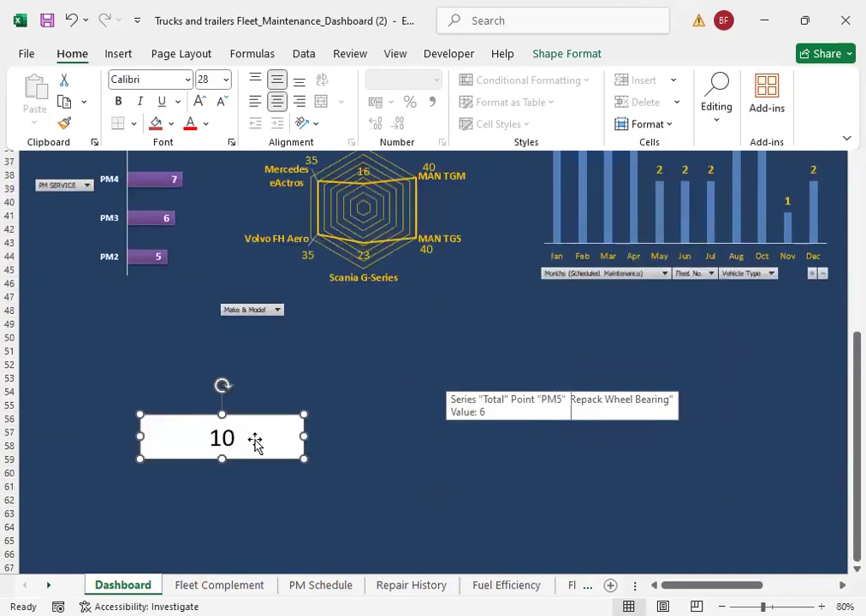
pyautogui.click(302, 434)
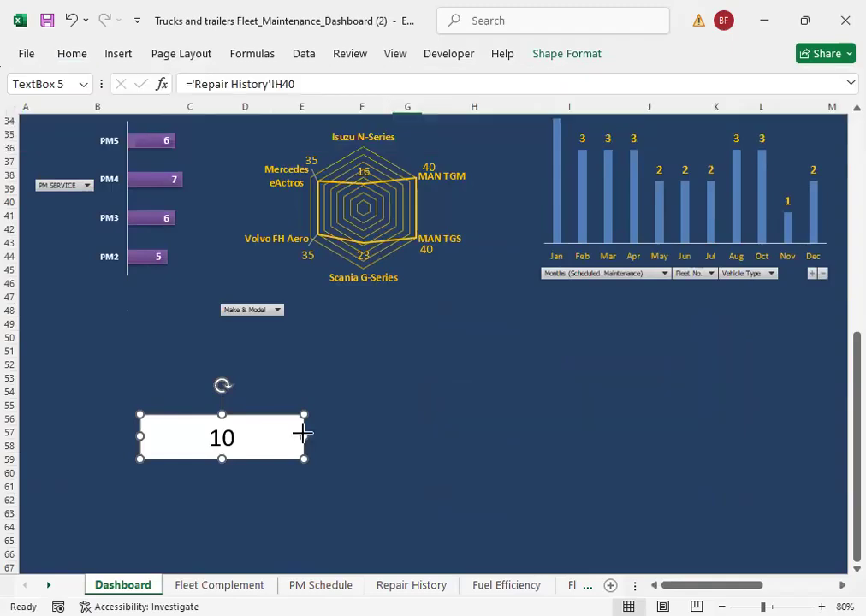
# Step: Inspect the cell link of the In Progress figure and the Upcoming shape on the Repair History card
pyautogui.rightClick(304, 434)
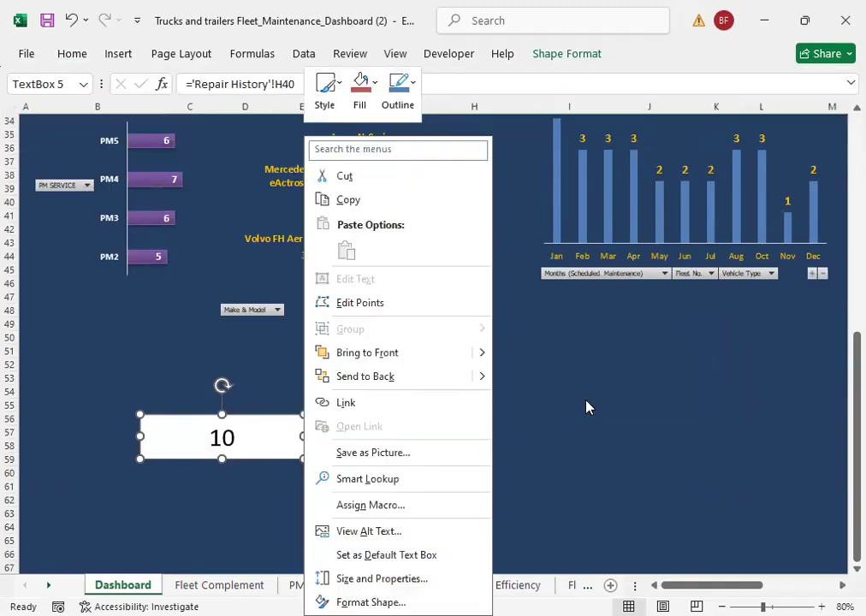
pyautogui.scroll(10, 184, 197)
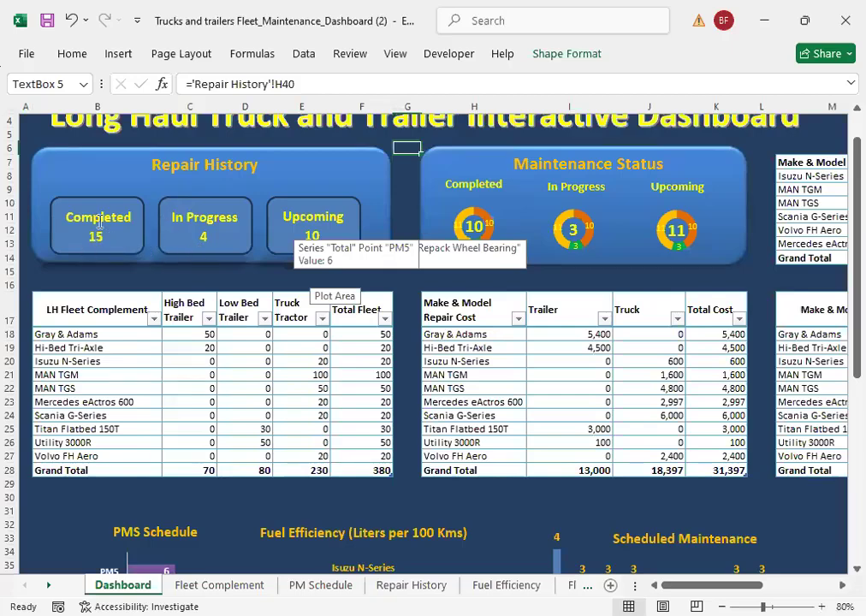
pyautogui.scroll(-1, 192, 218)
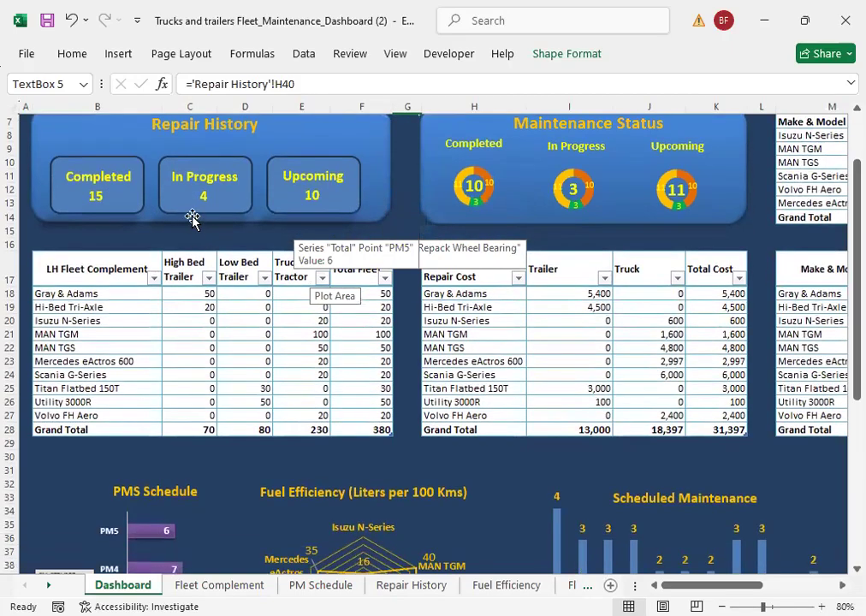
pyautogui.click(214, 197)
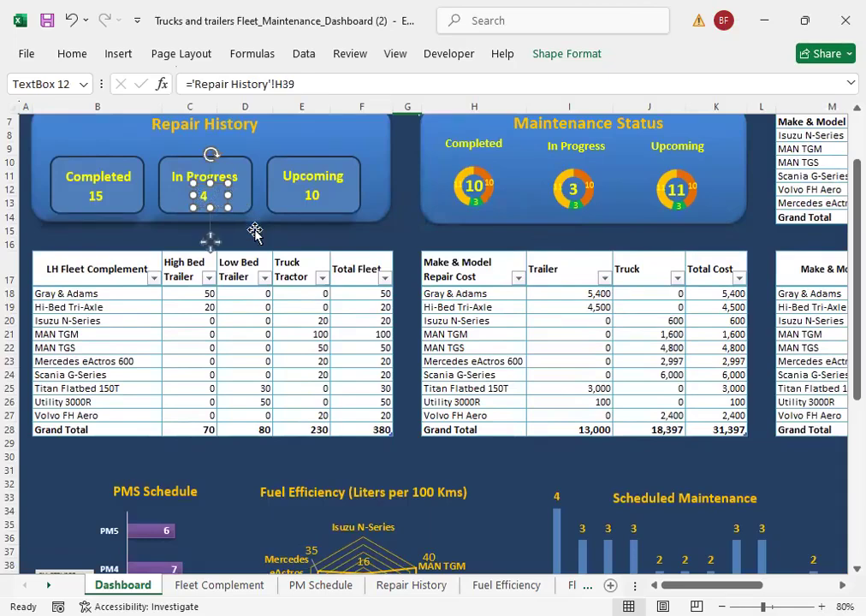
pyautogui.press('Tab')
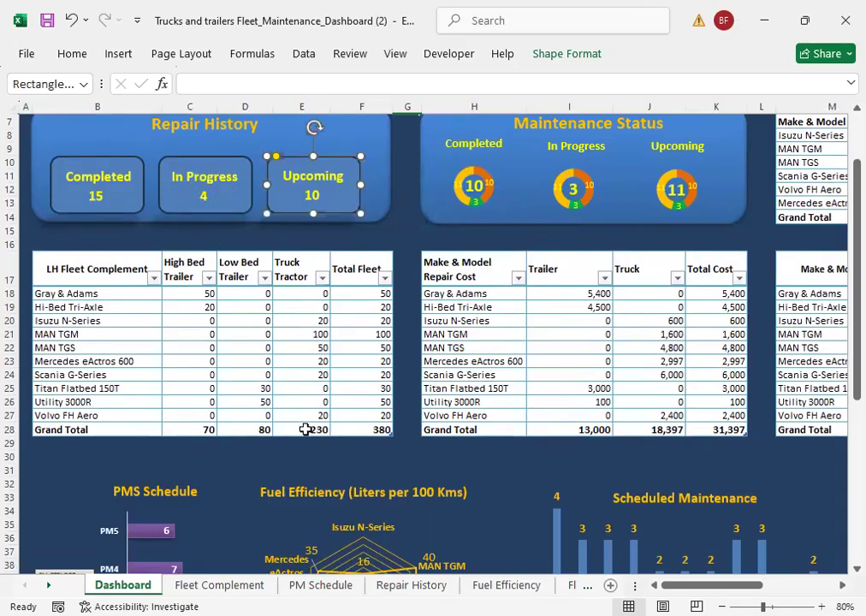
pyautogui.click(478, 469)
# Step: Remove the fill and outline from the linked text box below the charts
pyautogui.scroll(-5, 480, 472)
pyautogui.scroll(-5, 389, 509)
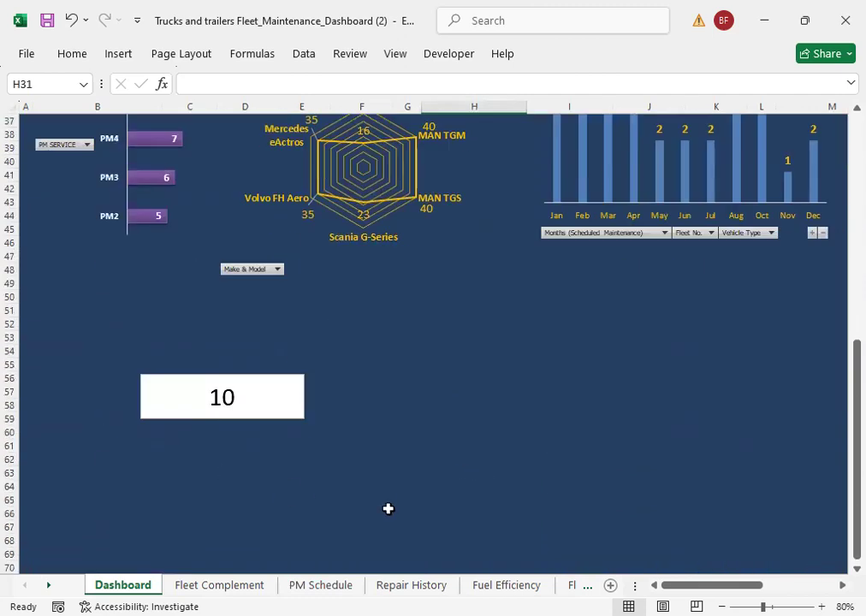
pyautogui.click(219, 420)
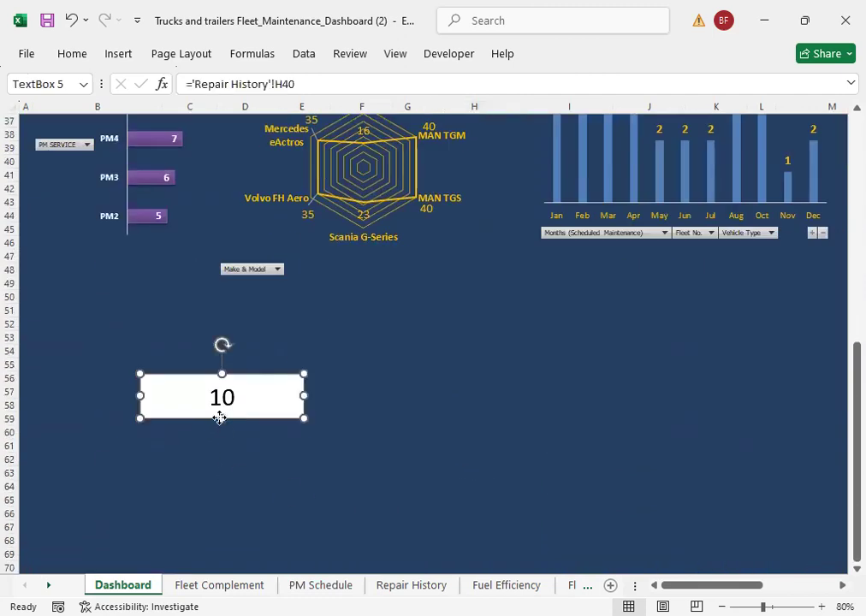
pyautogui.rightClick(219, 418)
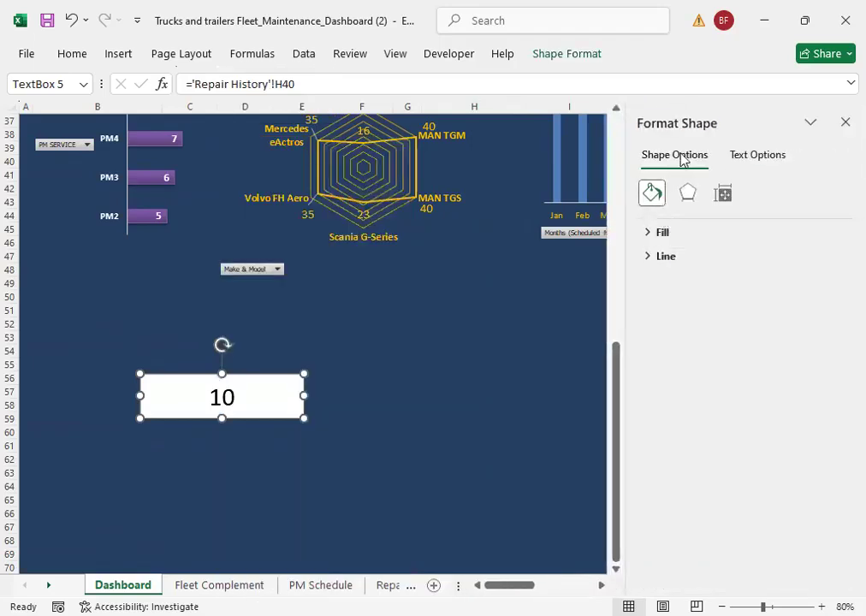
pyautogui.click(651, 237)
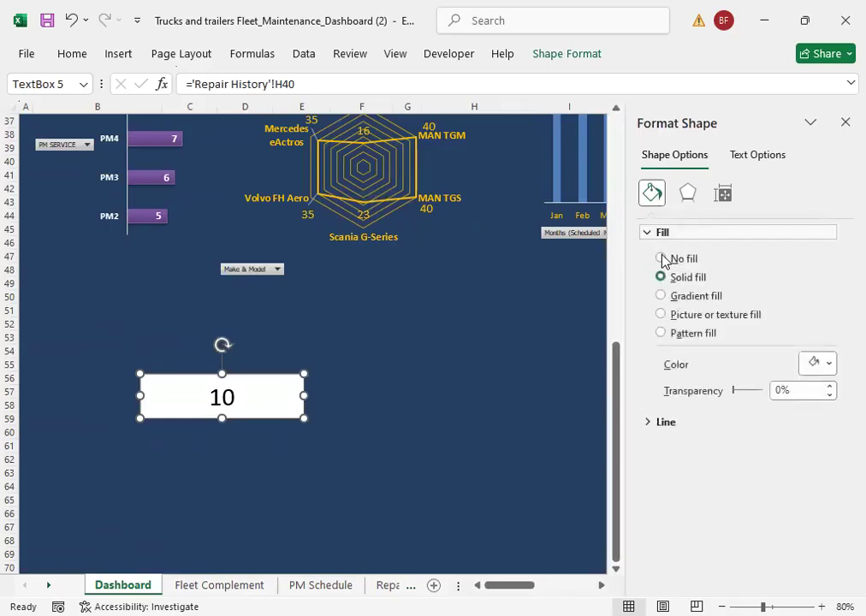
pyautogui.click(661, 259)
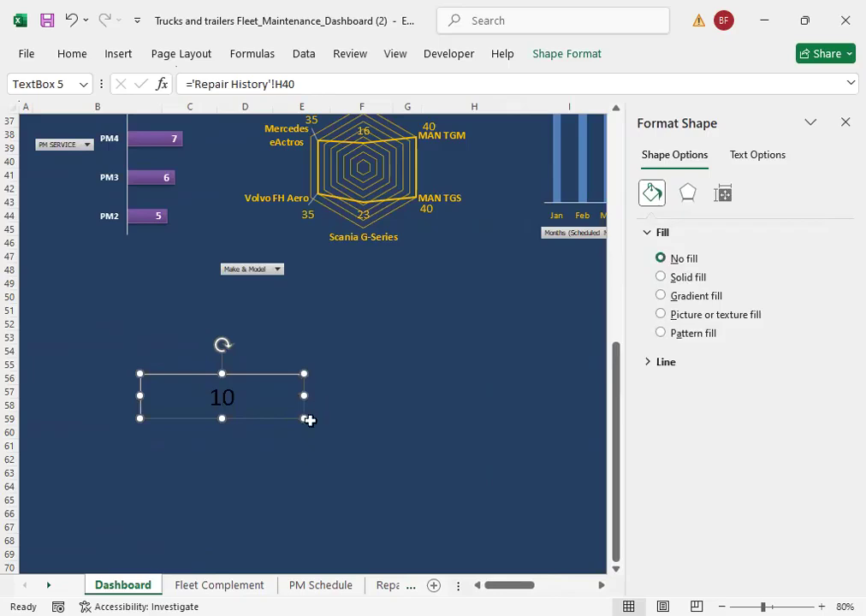
pyautogui.click(647, 364)
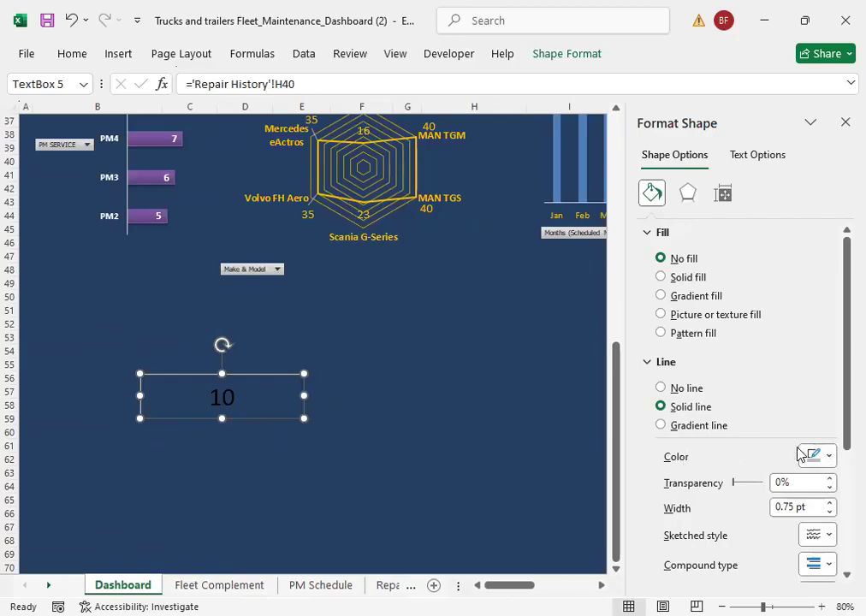
pyautogui.click(661, 389)
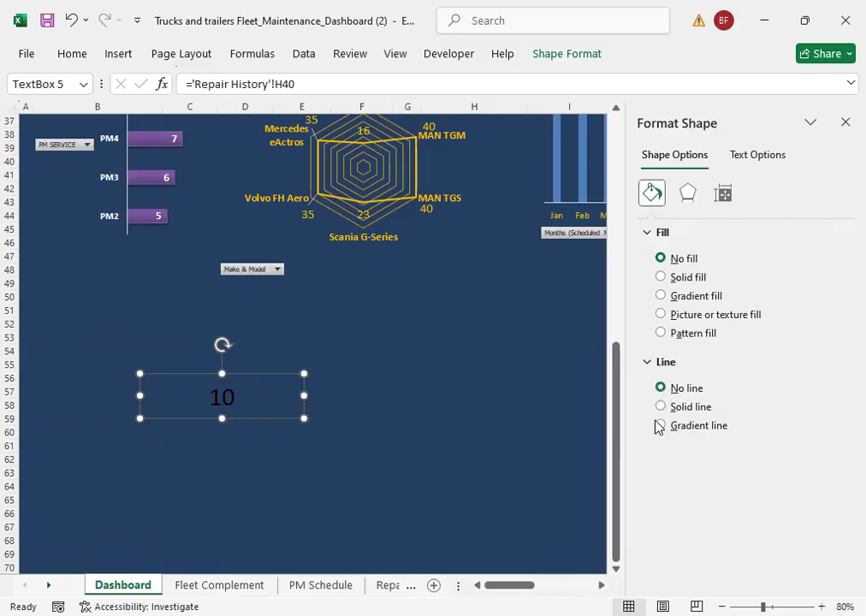
pyautogui.click(418, 433)
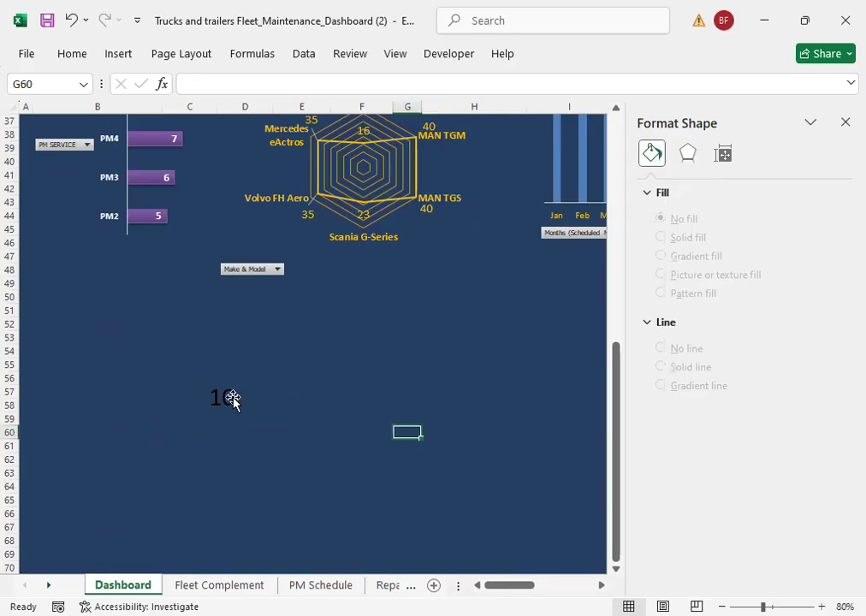
# Step: Colour the linked text box's number orange from the standard colours and shift the box slightly down and to the left
pyautogui.click(232, 402)
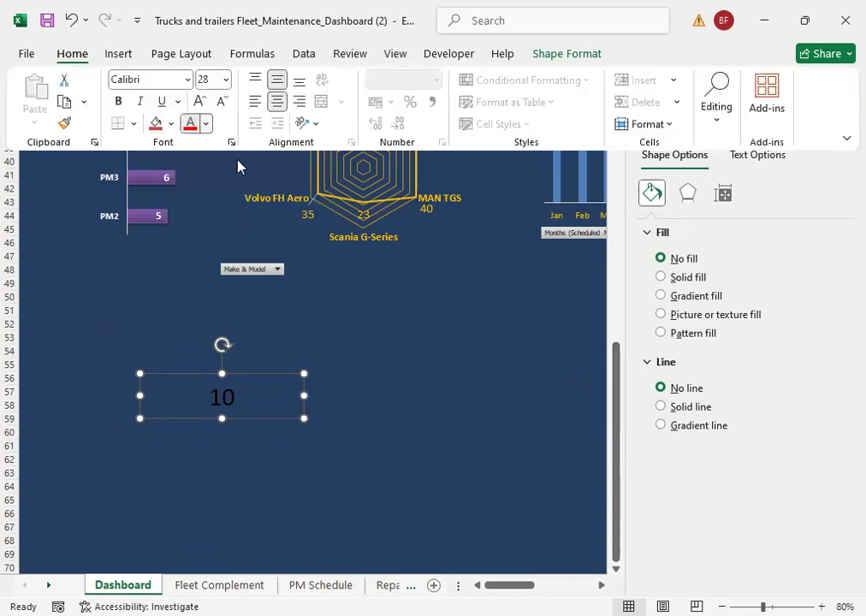
pyautogui.click(205, 124)
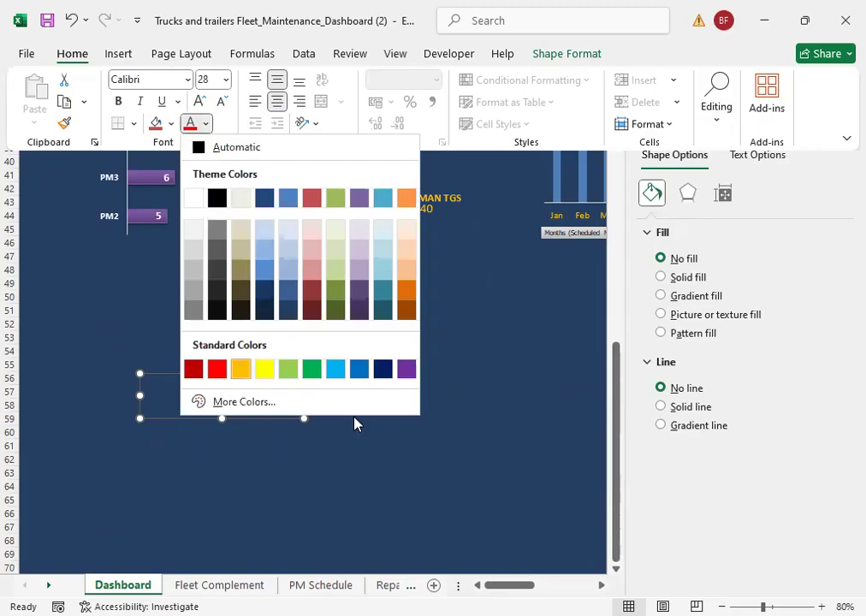
pyautogui.click(354, 422)
pyautogui.click(261, 421)
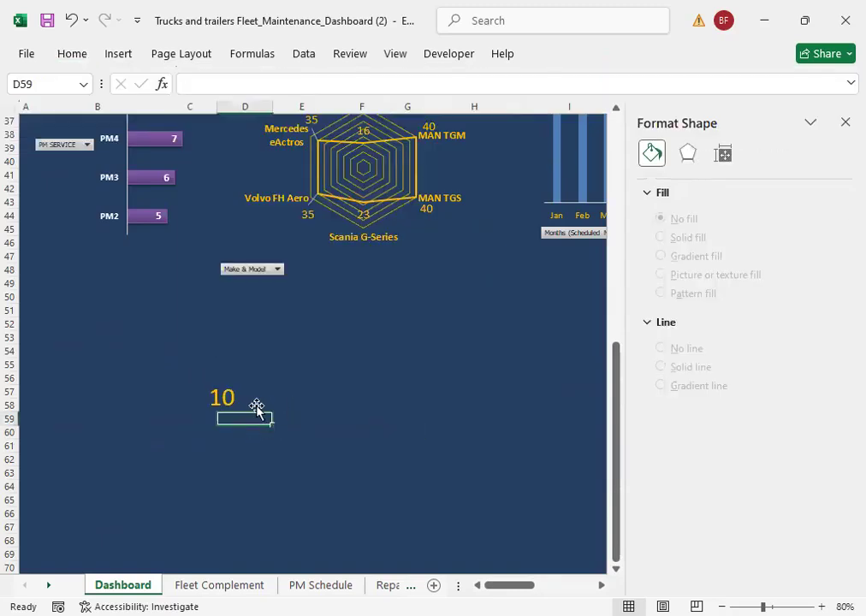
pyautogui.click(226, 398)
pyautogui.moveTo(229, 372); pyautogui.dragTo(200, 394)
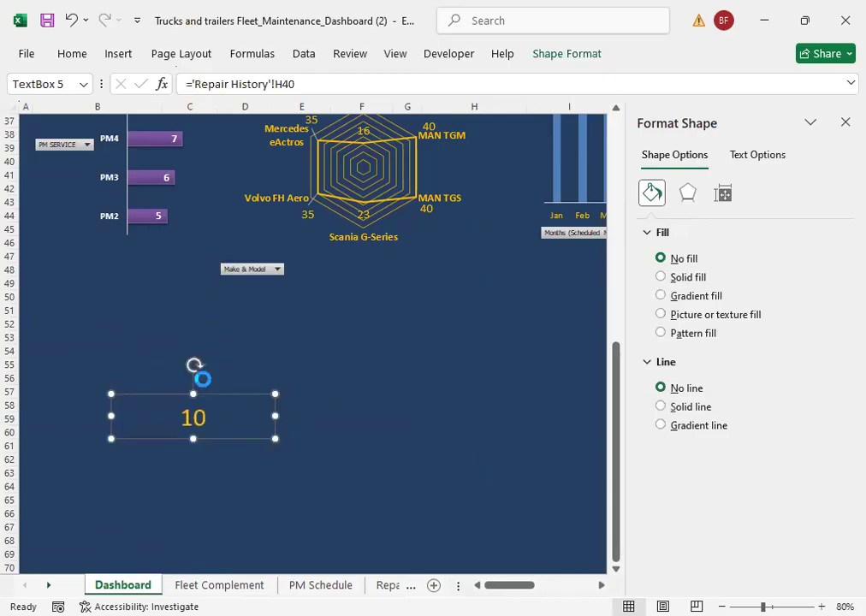
# Step: Cut the linked text box, paste it at cell G6 and place it just below the Upcoming shape on the Repair History card
pyautogui.press('Delete')
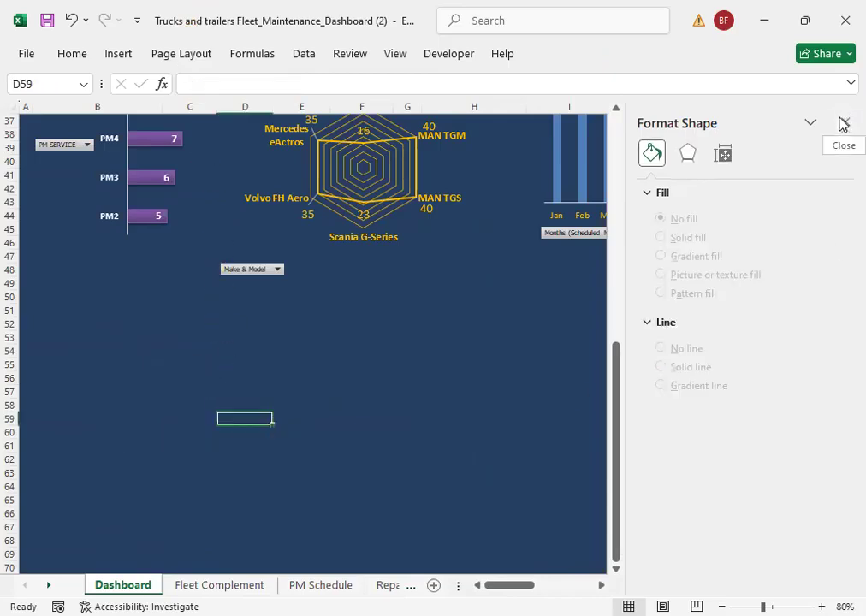
pyautogui.click(843, 124)
pyautogui.scroll(12, 641, 238)
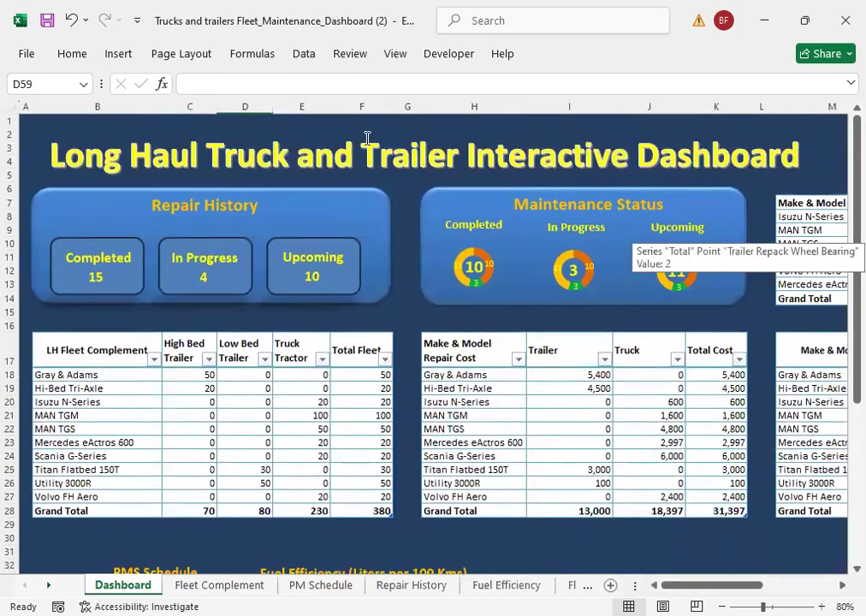
pyautogui.click(399, 171)
pyautogui.click(404, 189)
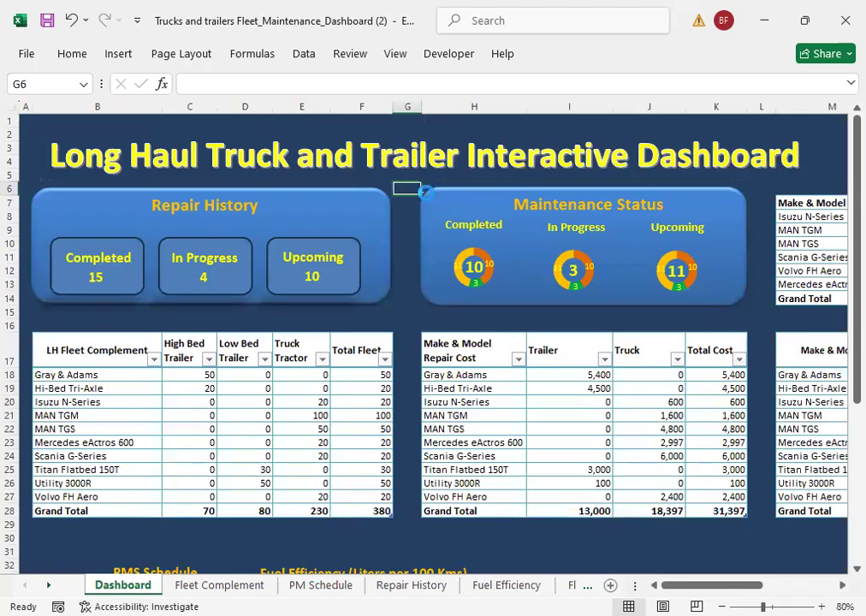
pyautogui.hotkey('ctrl', 'v')
pyautogui.moveTo(391, 208); pyautogui.dragTo(248, 288)
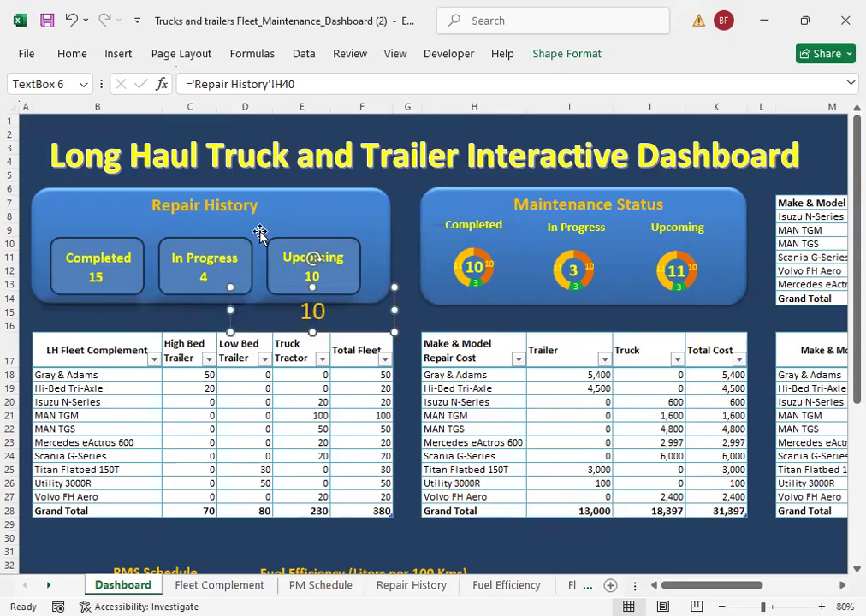
# Step: Change the pasted text box's font colour to standard yellow and reduce its font size to 18
pyautogui.click(73, 53)
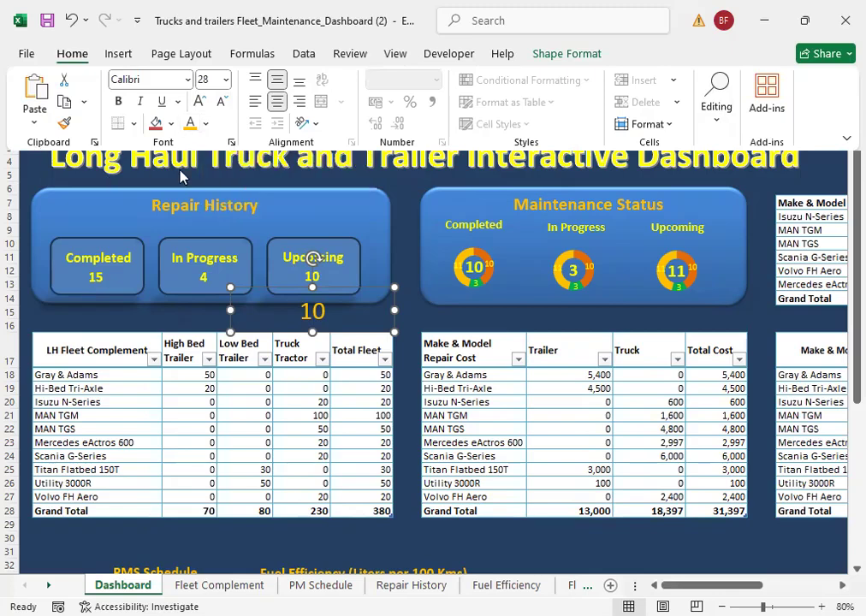
pyautogui.click(205, 123)
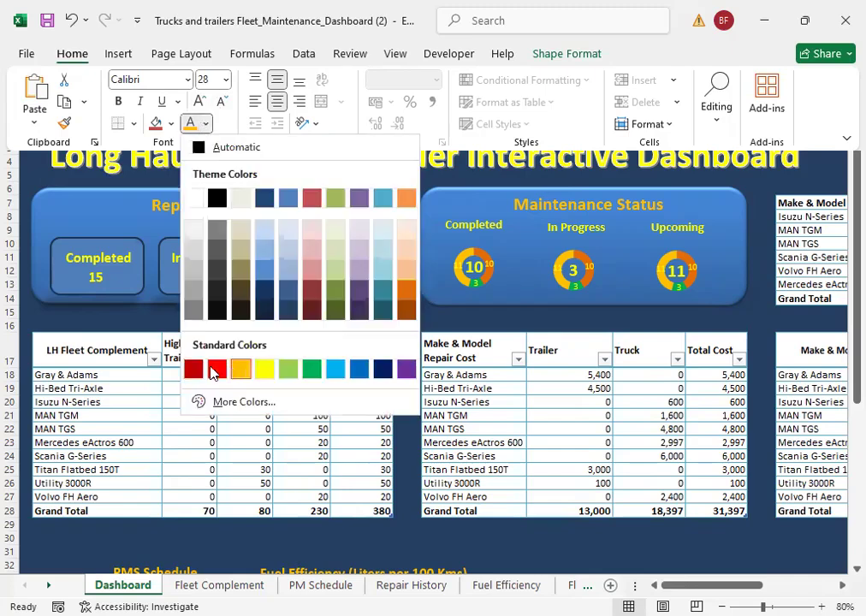
pyautogui.click(263, 368)
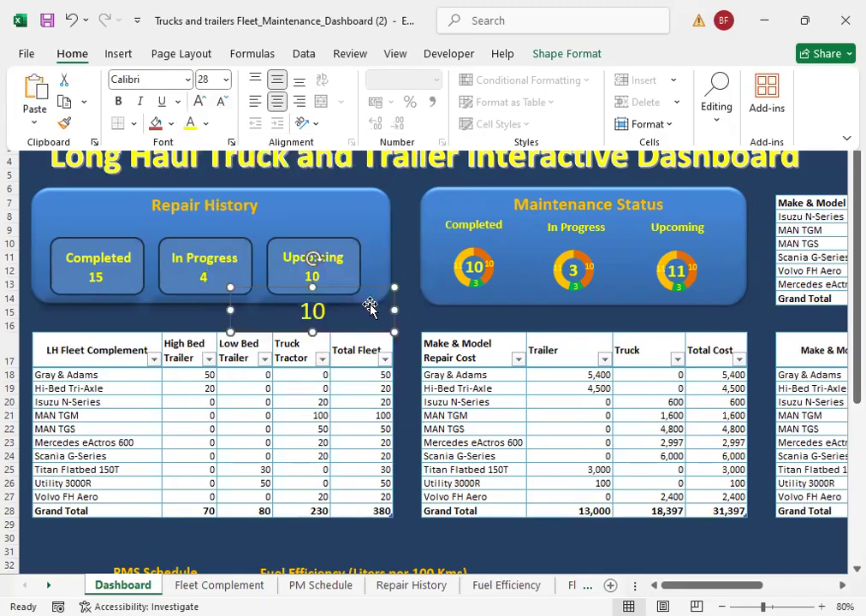
pyautogui.click(222, 102)
pyautogui.click(222, 102)
pyautogui.click(222, 102)
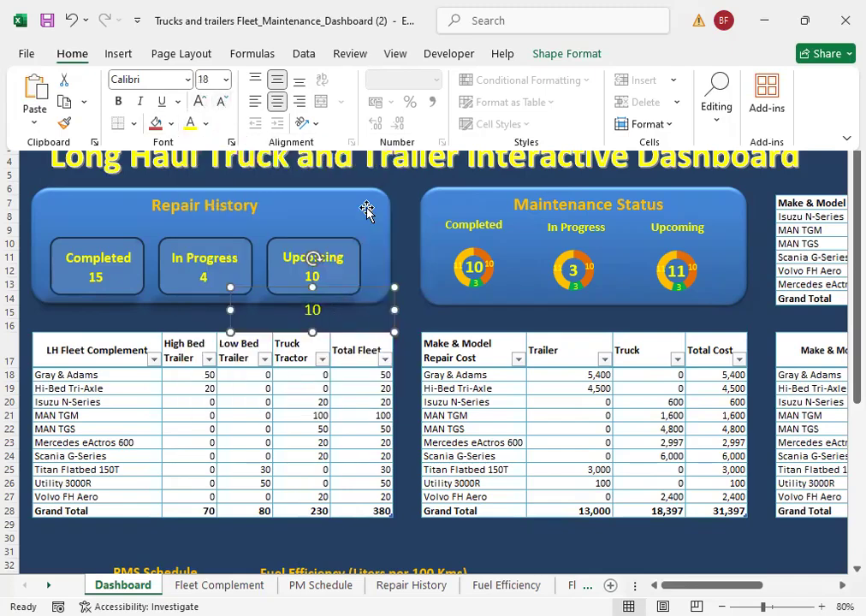
# Step: Delete the pasted text box below the Upcoming shape
pyautogui.click(263, 287)
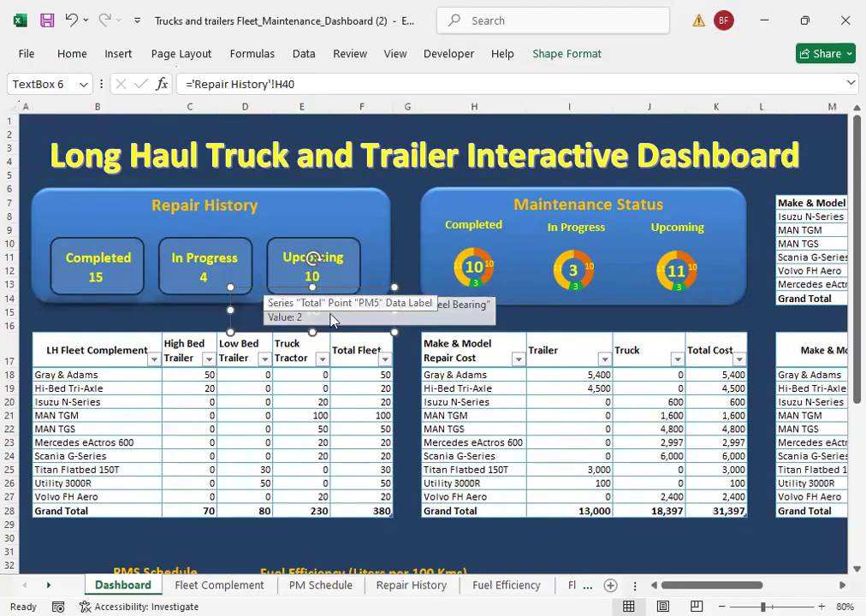
pyautogui.press('Escape')
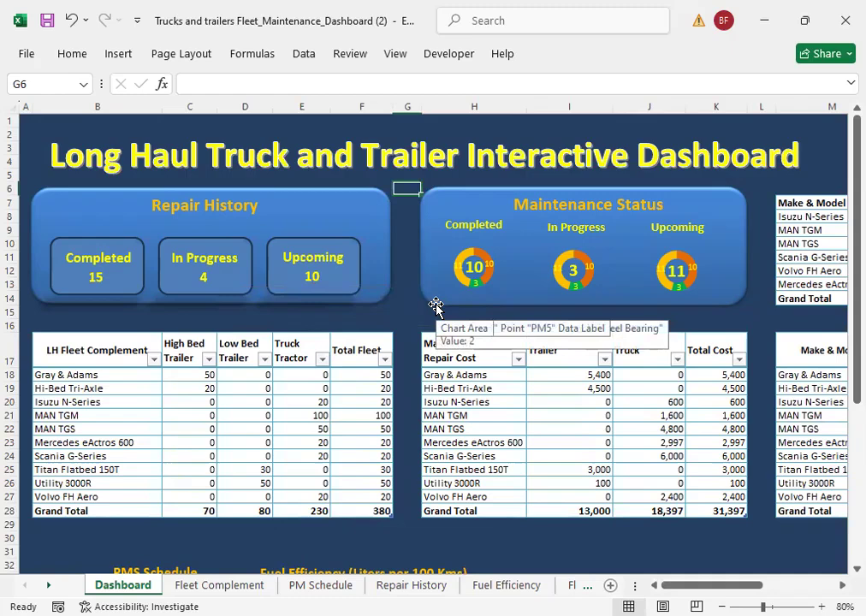
# Step: View the fuel cost and vehicle condition tables and the Fleet Condition Status chart on the dashboard
pyautogui.moveTo(730, 585); pyautogui.dragTo(770, 585)
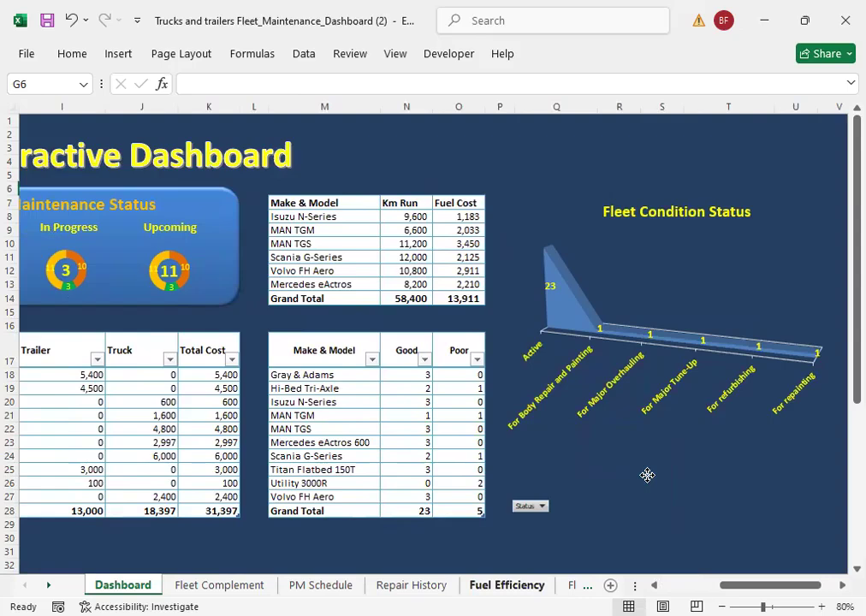
pyautogui.click(668, 278)
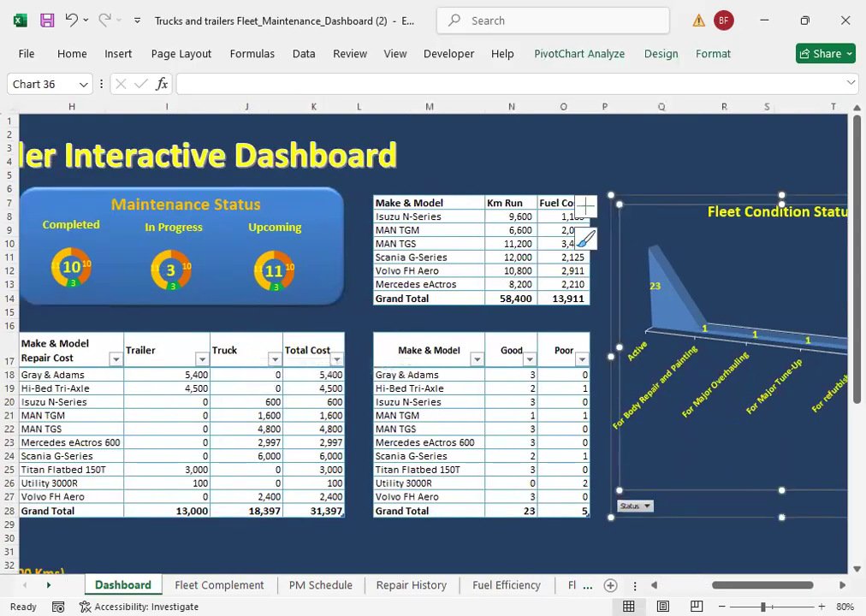
pyautogui.click(655, 585)
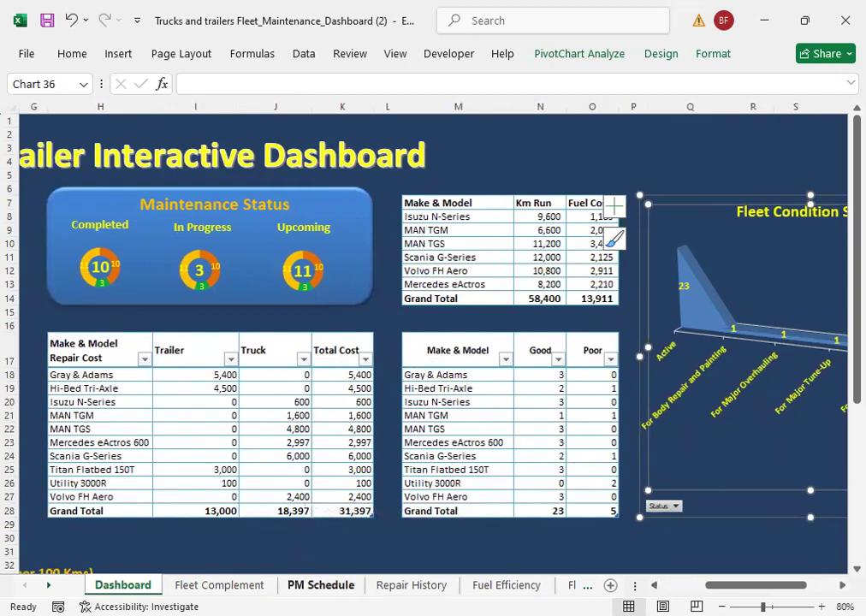
# Step: Insert a doughnut PivotChart from the pivot table counting Fleet No. by status on the PM Schedule sheet
pyautogui.click(320, 586)
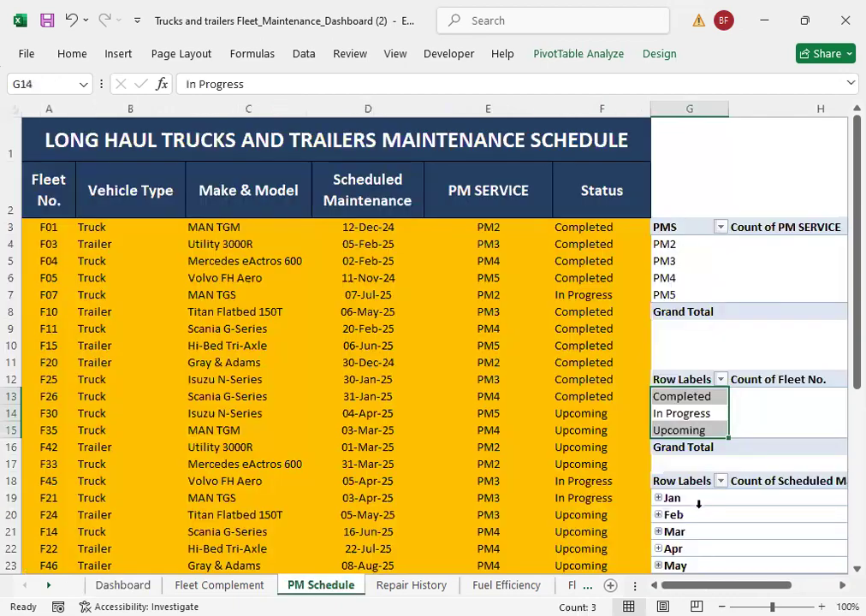
pyautogui.click(758, 395)
pyautogui.click(700, 413)
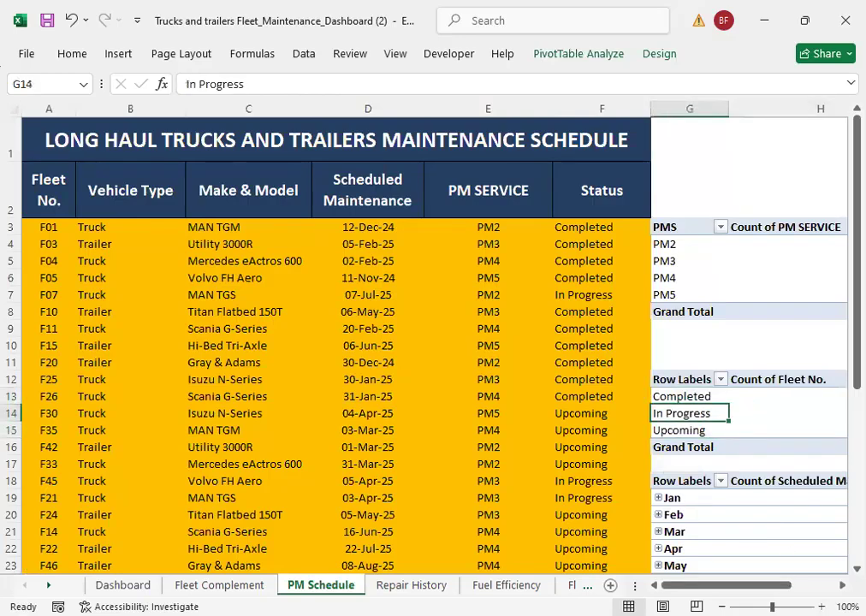
pyautogui.hscroll(2, 548, 407)
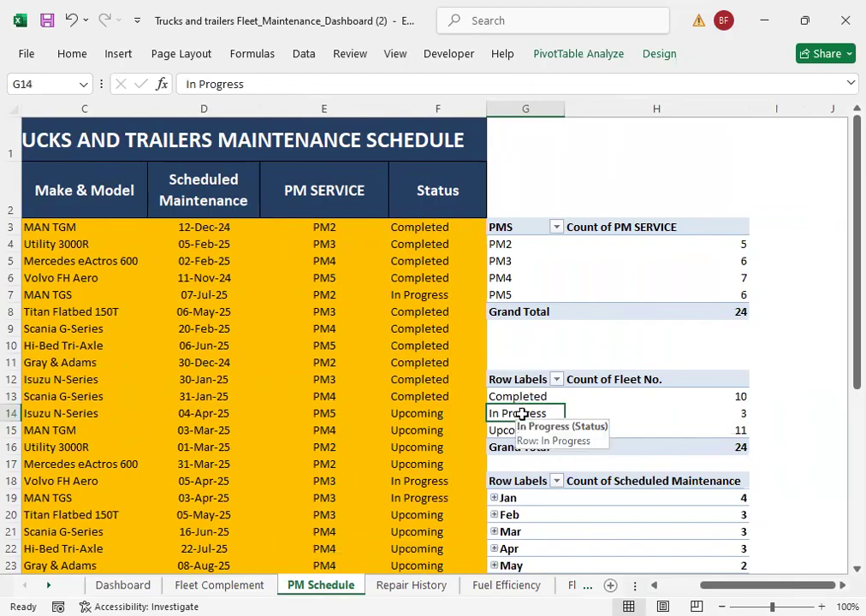
pyautogui.click(572, 54)
pyautogui.click(552, 94)
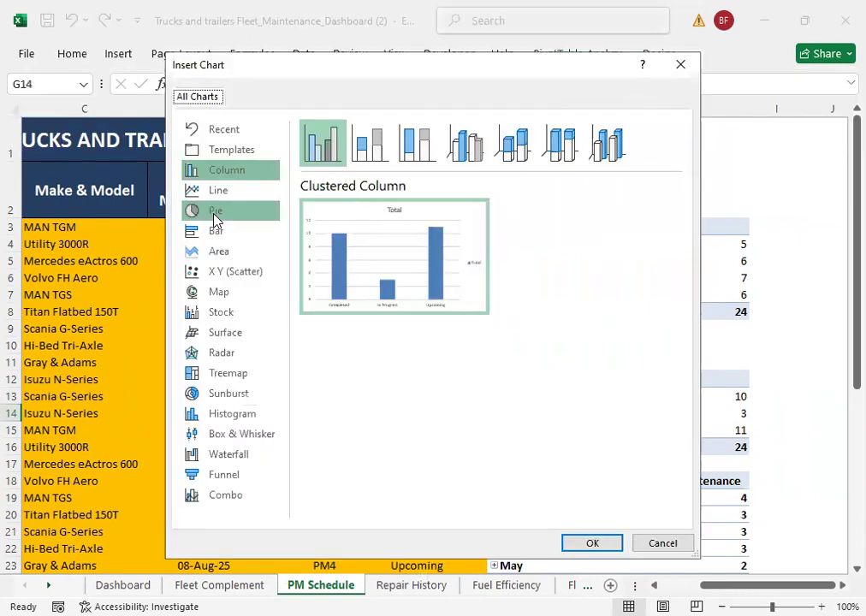
pyautogui.click(215, 217)
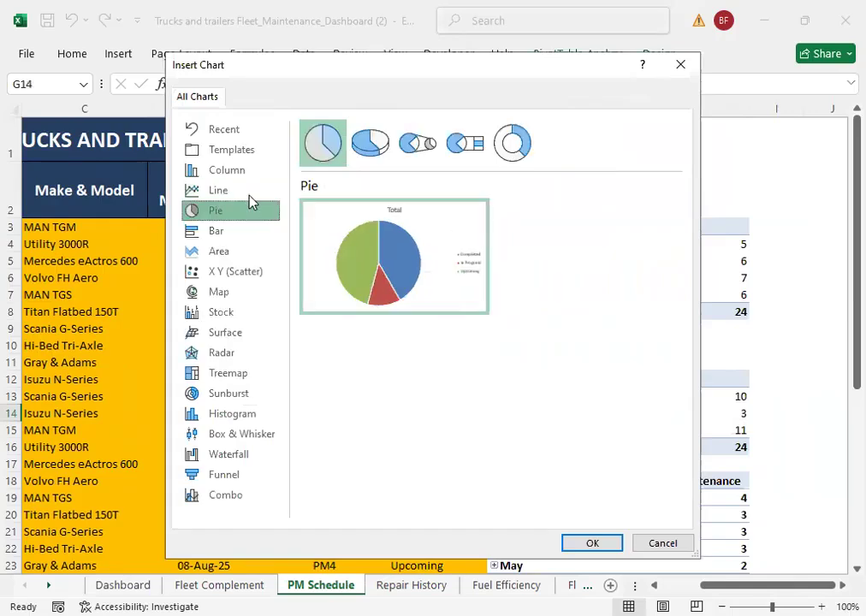
pyautogui.click(511, 143)
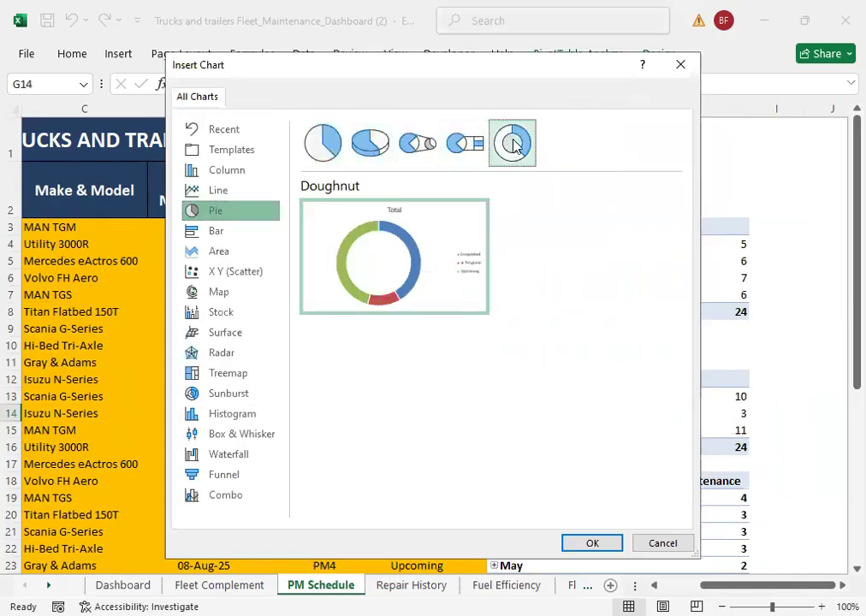
pyautogui.click(592, 544)
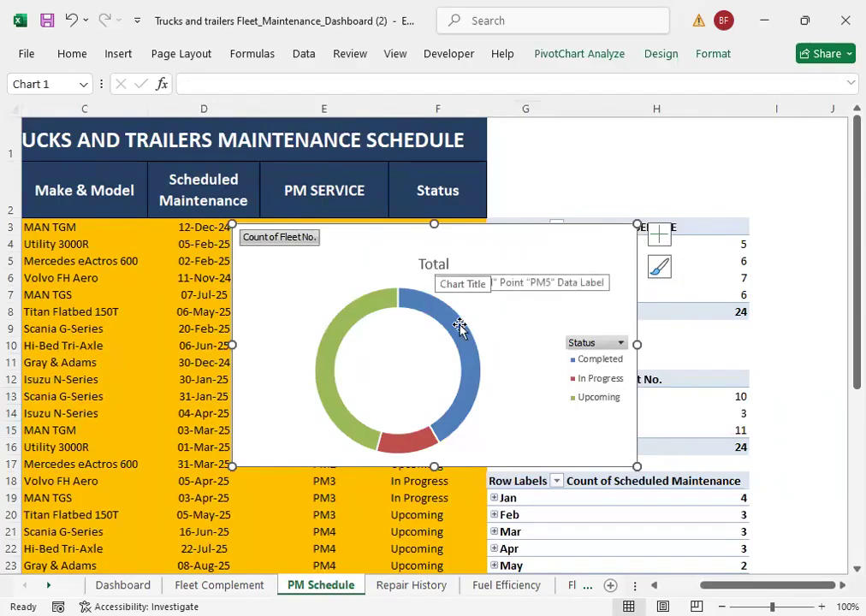
# Step: Delete the status legend and the Total title from the new doughnut chart
pyautogui.click(587, 370)
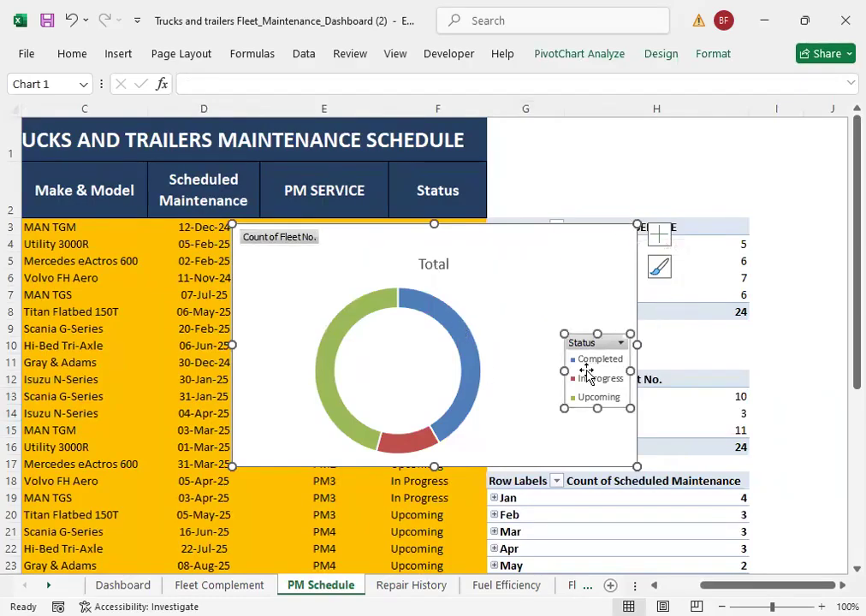
pyautogui.press('Delete')
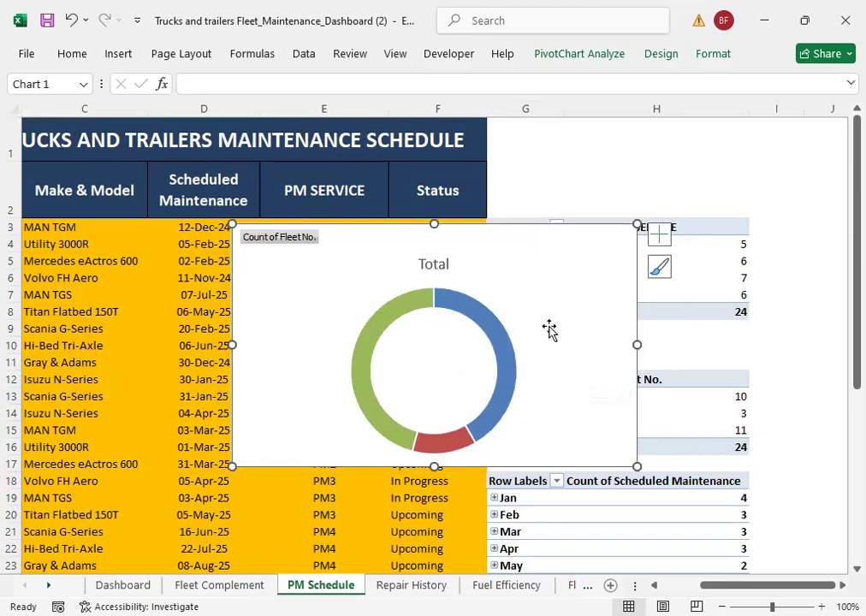
pyautogui.rightClick(542, 335)
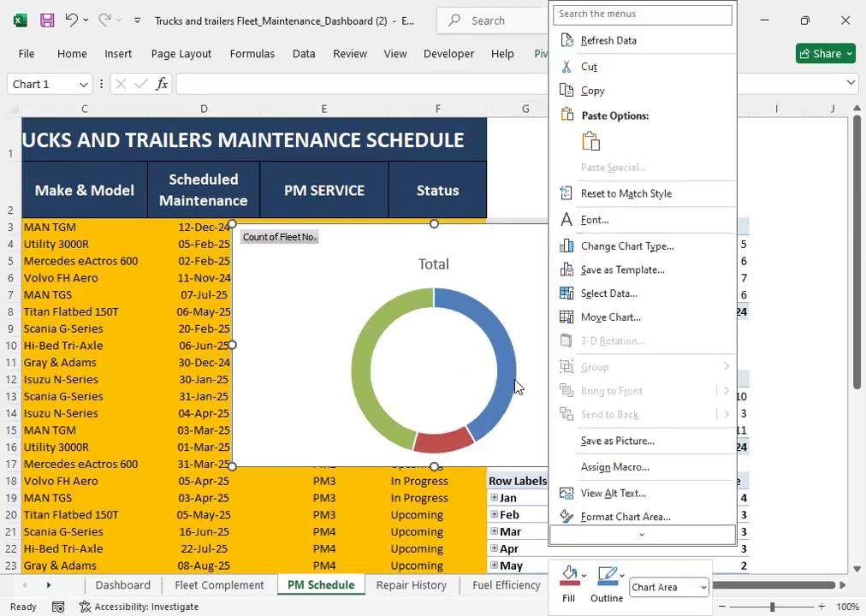
pyautogui.rightClick(516, 387)
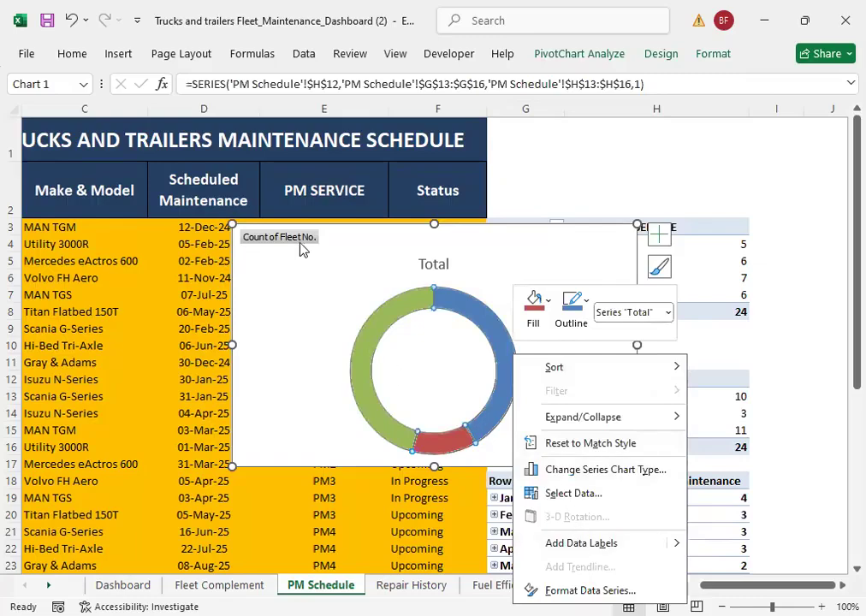
pyautogui.click(440, 261)
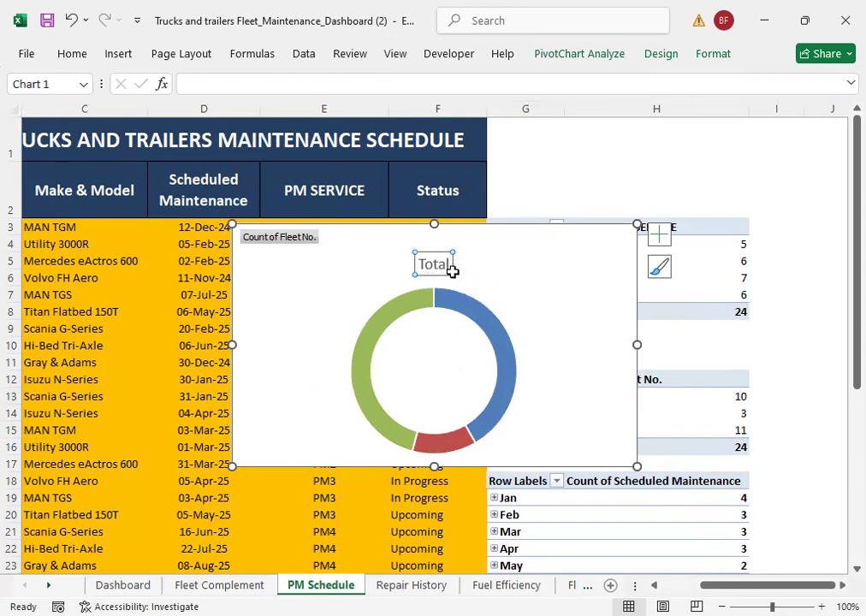
pyautogui.press('Delete')
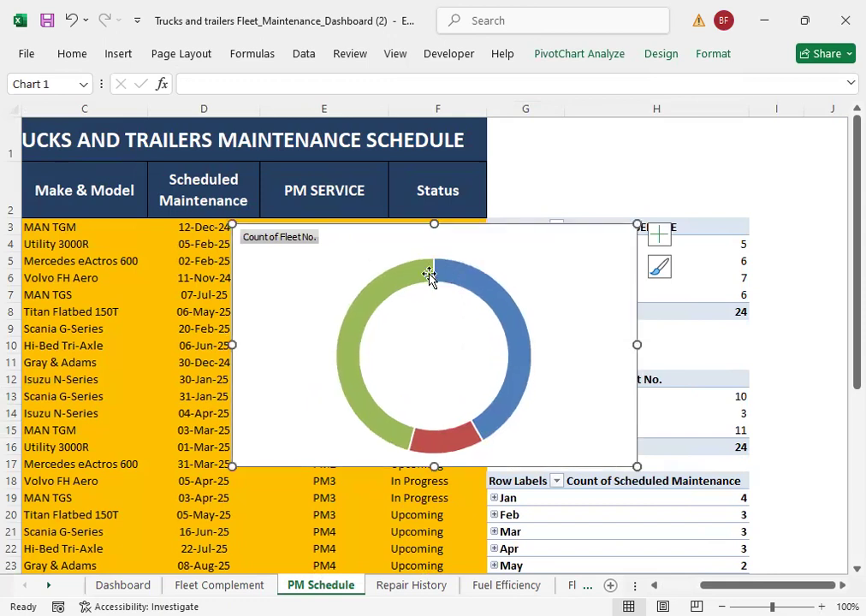
# Step: Move the doughnut chart to the Dashboard sheet and shrink it to overlap the lower edge of the Maintenance Status card
pyautogui.moveTo(501, 313)
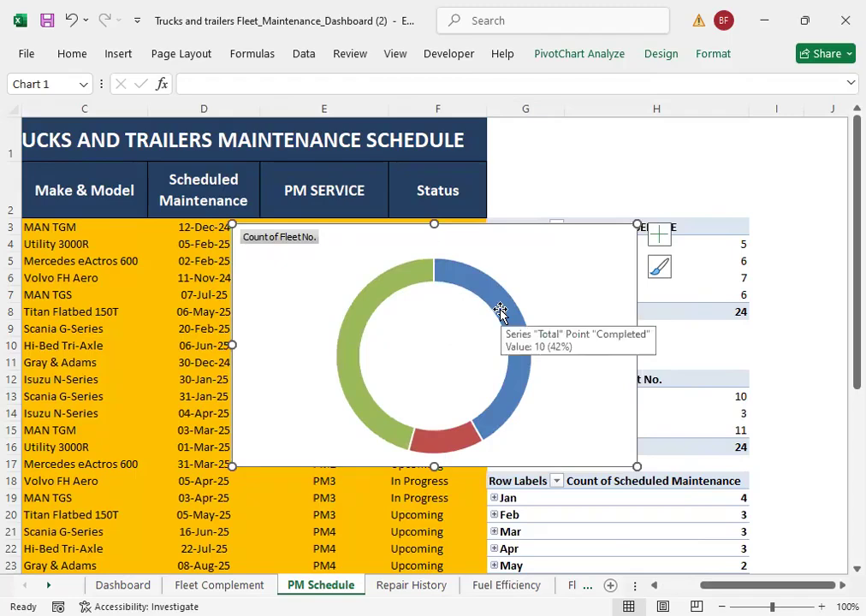
pyautogui.hotkey('ctrl', 'x')
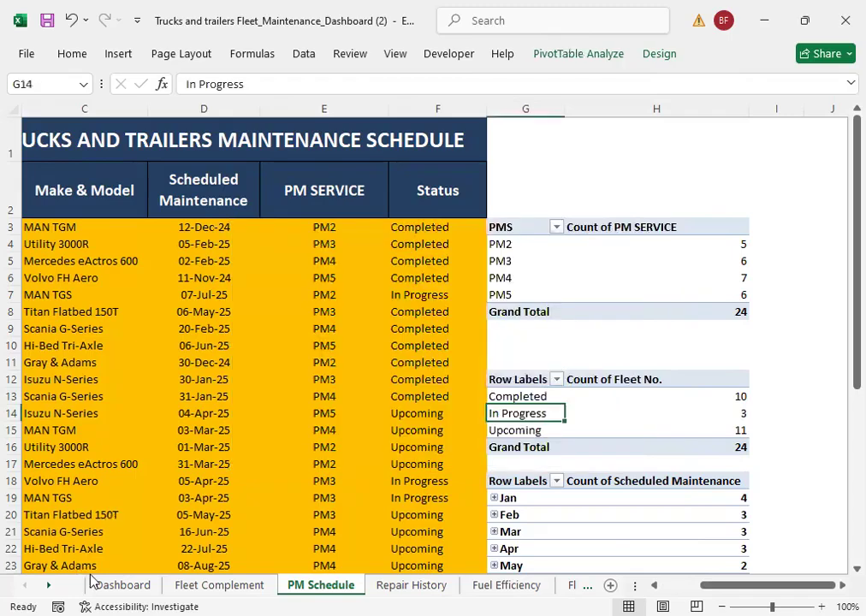
pyautogui.click(124, 585)
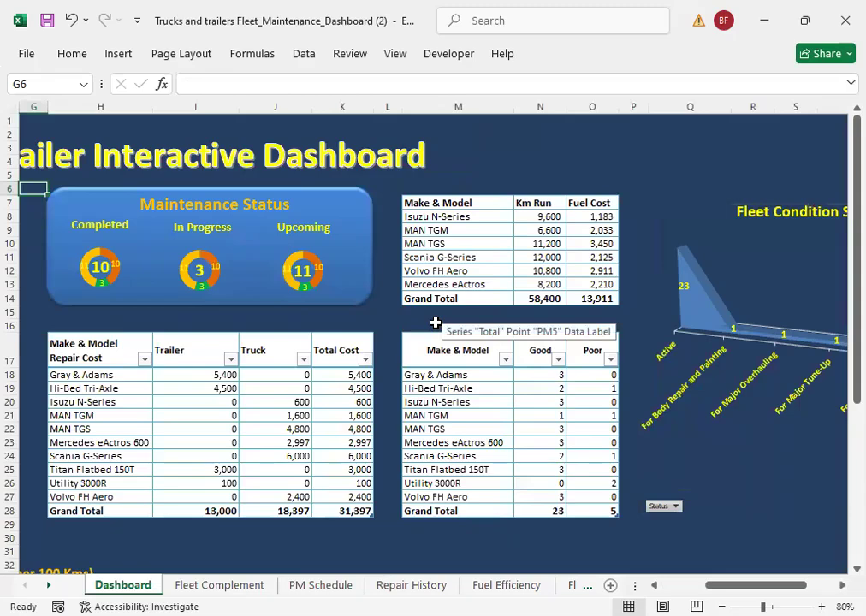
pyautogui.hotkey('ctrl', 'v')
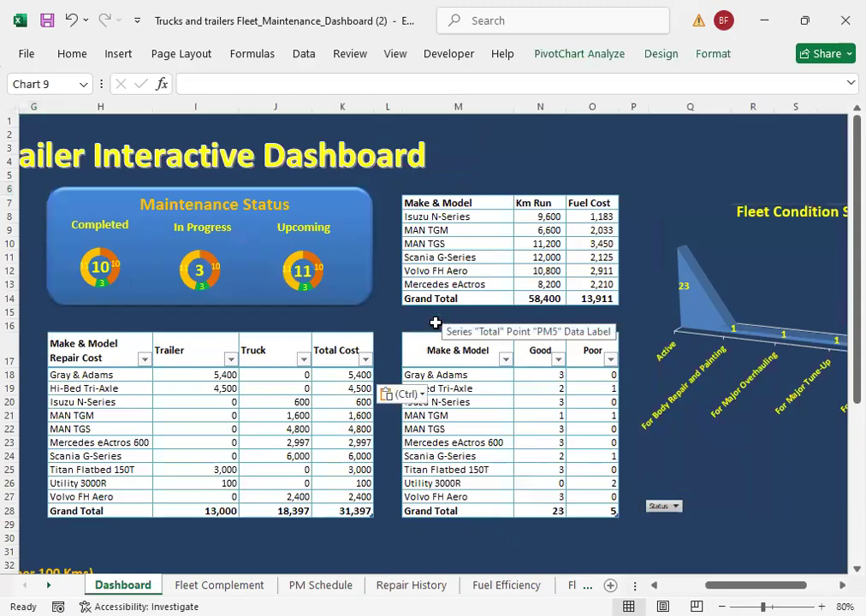
pyautogui.moveTo(213, 184); pyautogui.dragTo(426, 178)
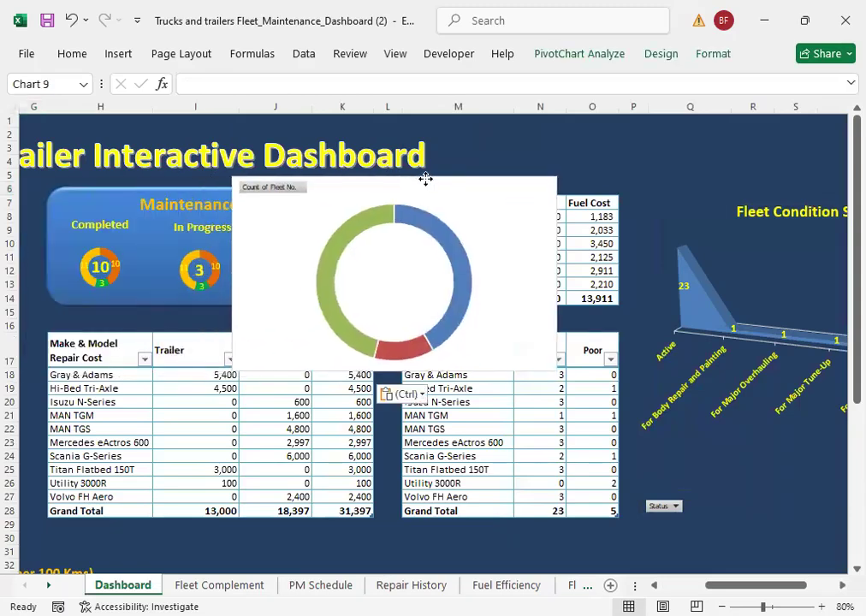
pyautogui.click(557, 174)
pyautogui.moveTo(556, 174); pyautogui.dragTo(447, 277)
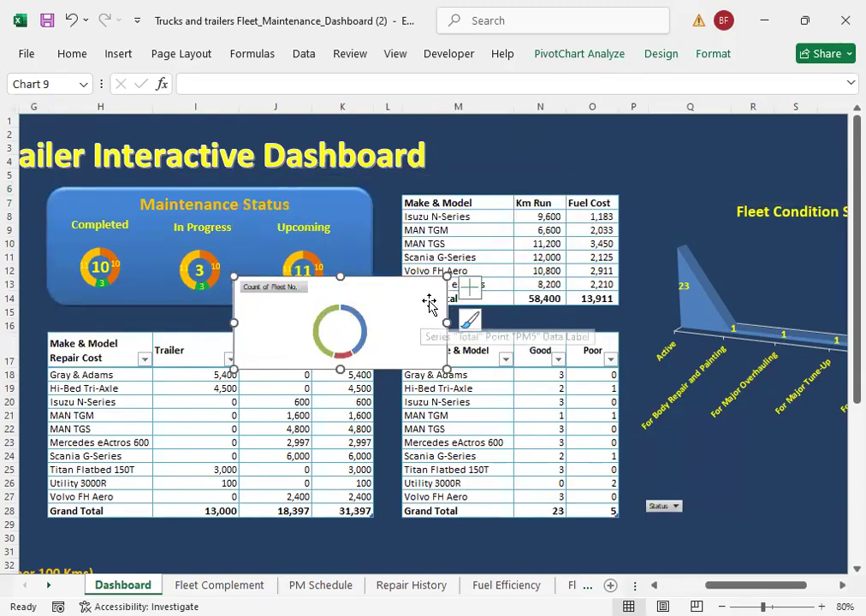
# Step: Set the doughnut hole size of the pasted chart's series to 67%
pyautogui.rightClick(364, 326)
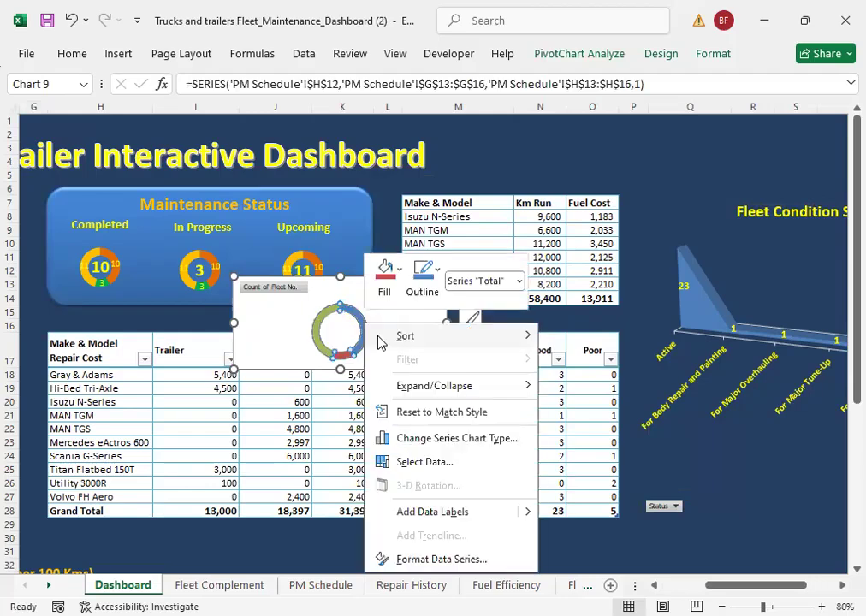
pyautogui.click(420, 557)
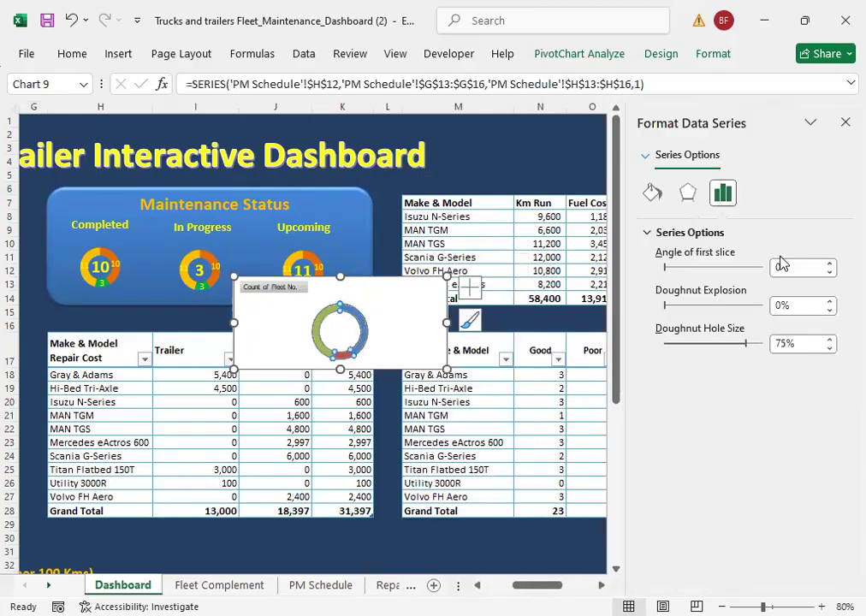
pyautogui.click(830, 349)
pyautogui.click(829, 349)
pyautogui.click(830, 350)
pyautogui.click(830, 349)
pyautogui.click(830, 349)
pyautogui.click(830, 349)
pyautogui.click(830, 349)
pyautogui.click(830, 349)
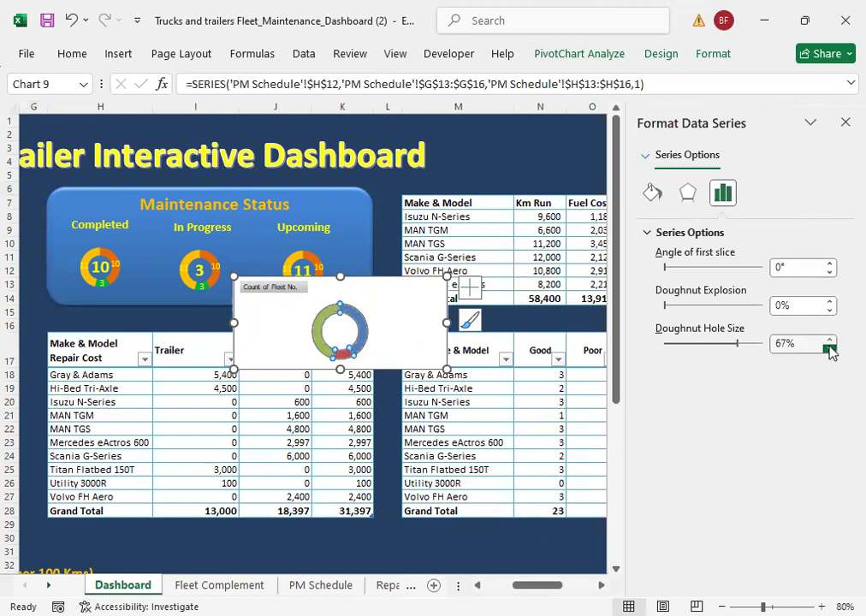
# Step: Try no fill and a solid white fill on the doughnut series, and undo the fill changes
pyautogui.click(653, 194)
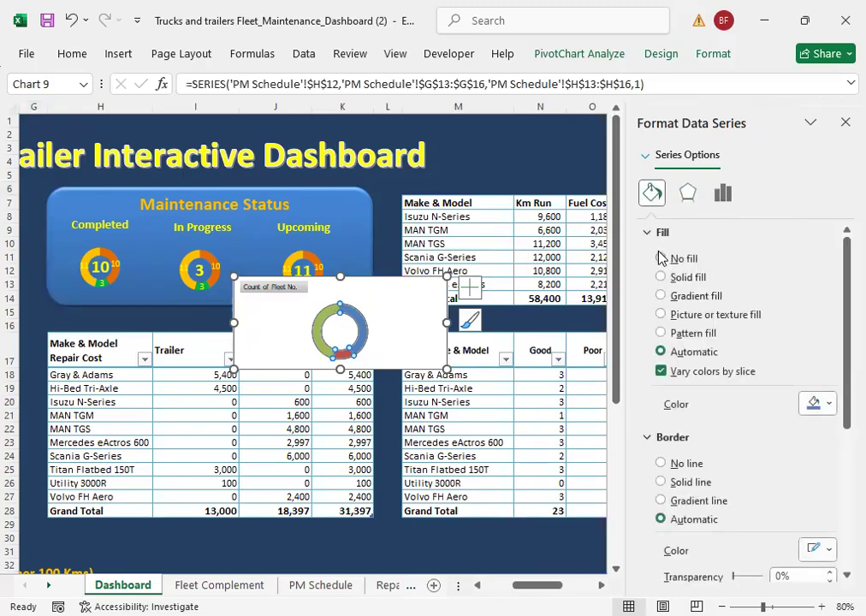
pyautogui.click(662, 259)
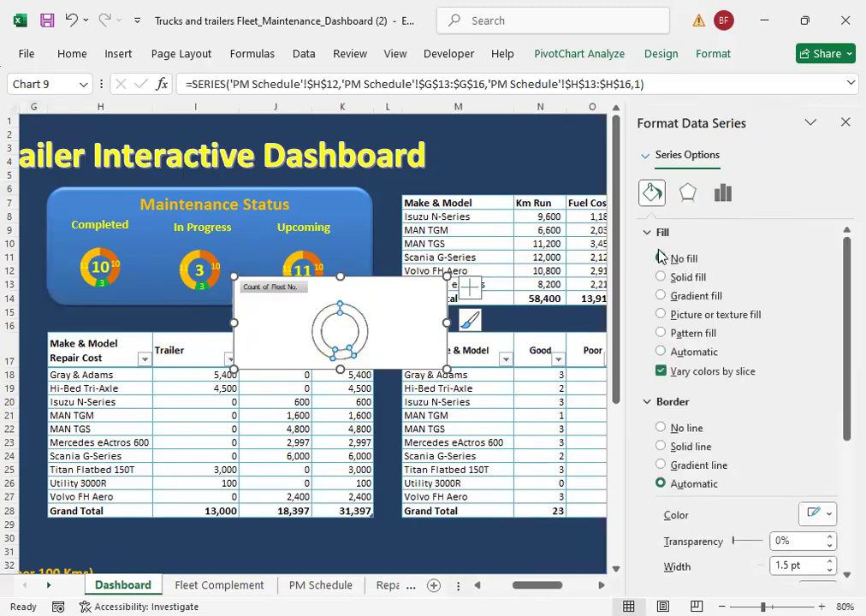
pyautogui.click(662, 279)
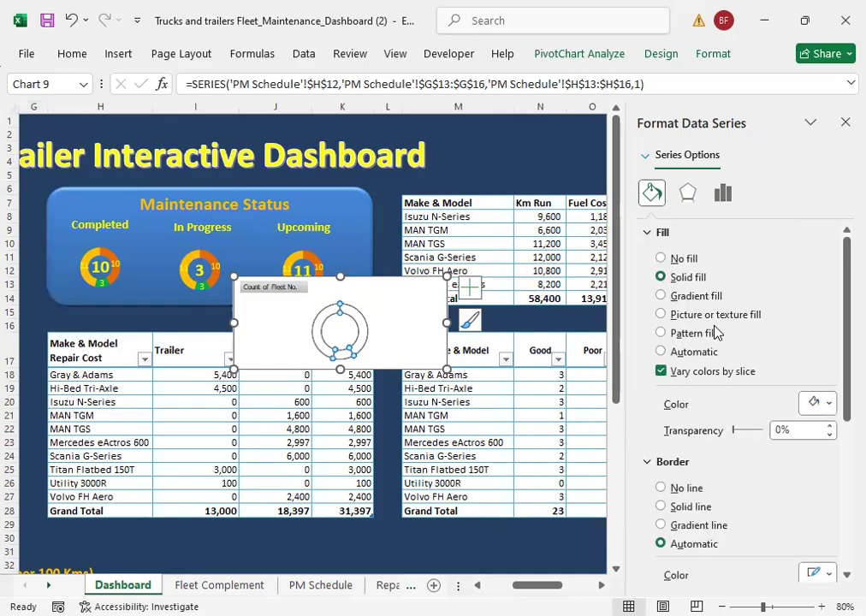
pyautogui.click(813, 403)
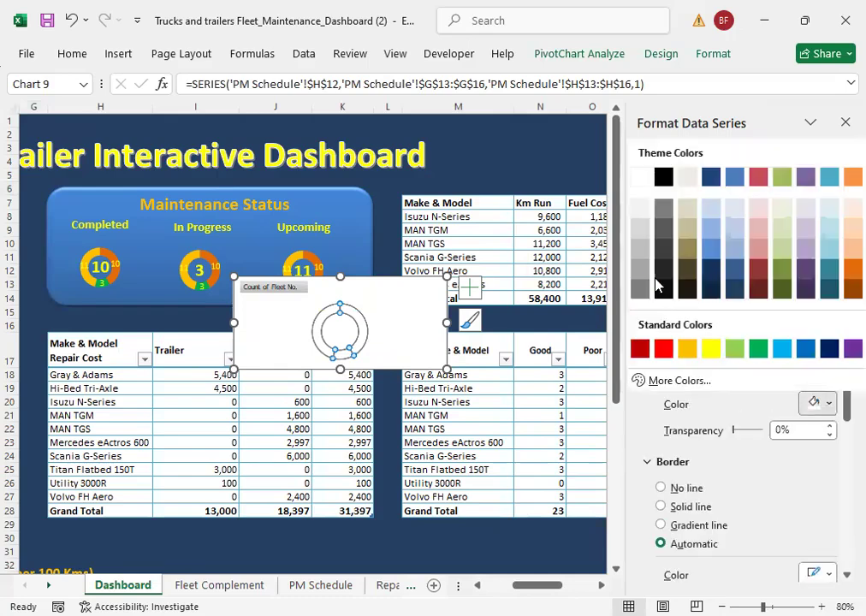
pyautogui.click(684, 380)
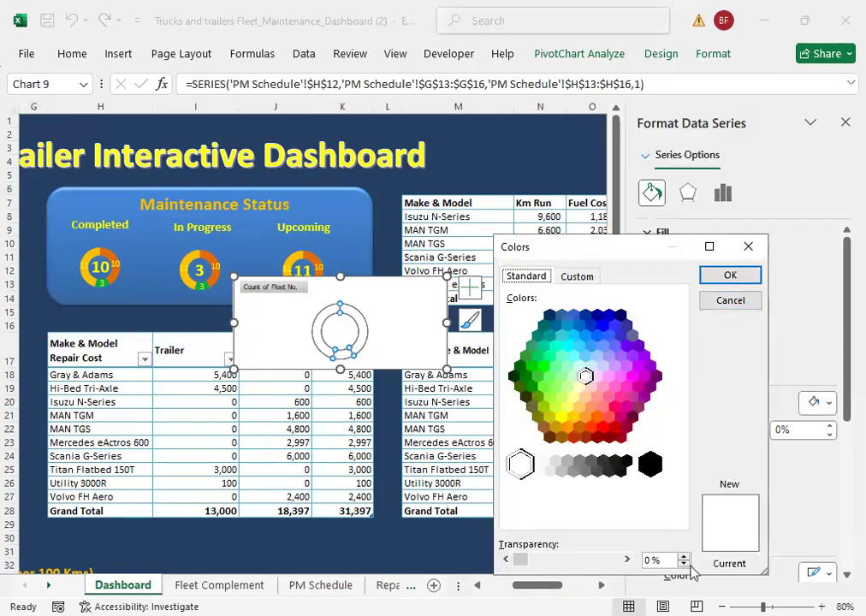
pyautogui.click(722, 279)
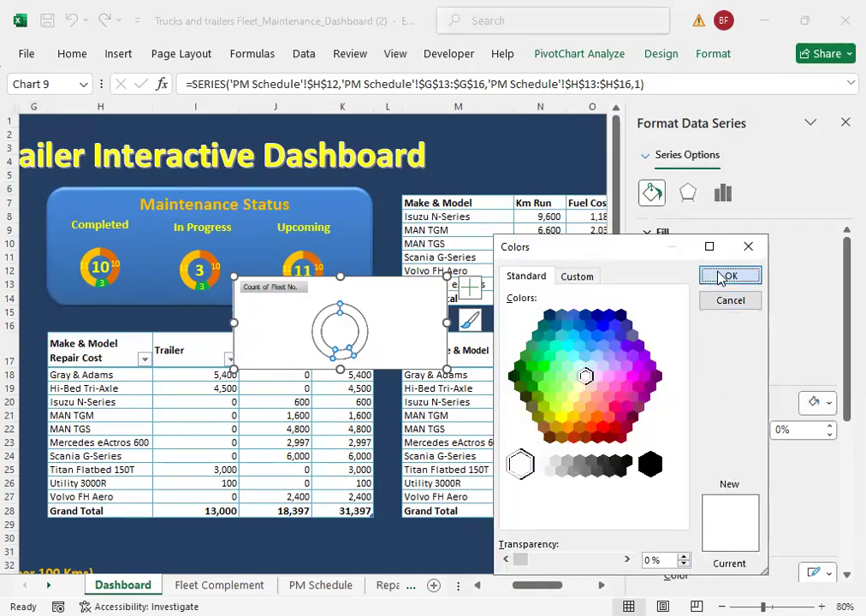
pyautogui.click(358, 335)
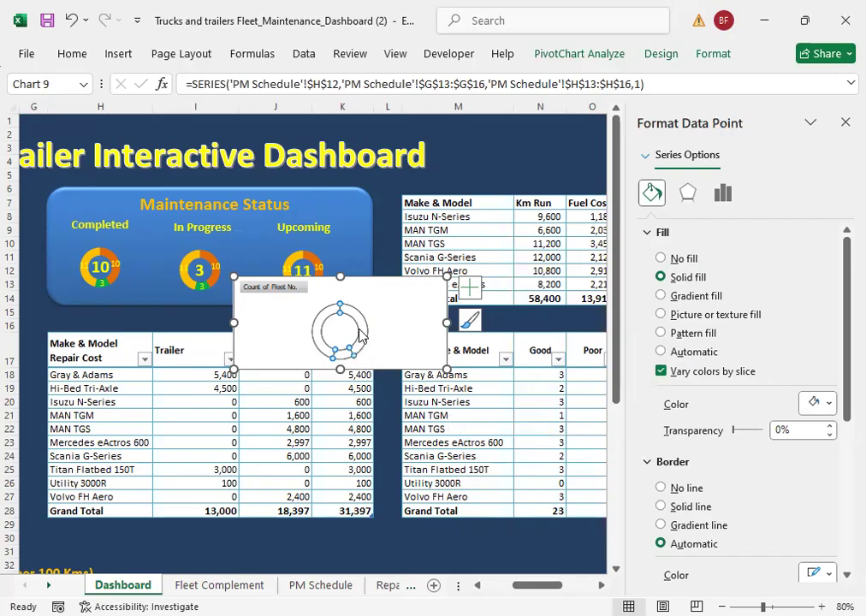
pyautogui.click(71, 20)
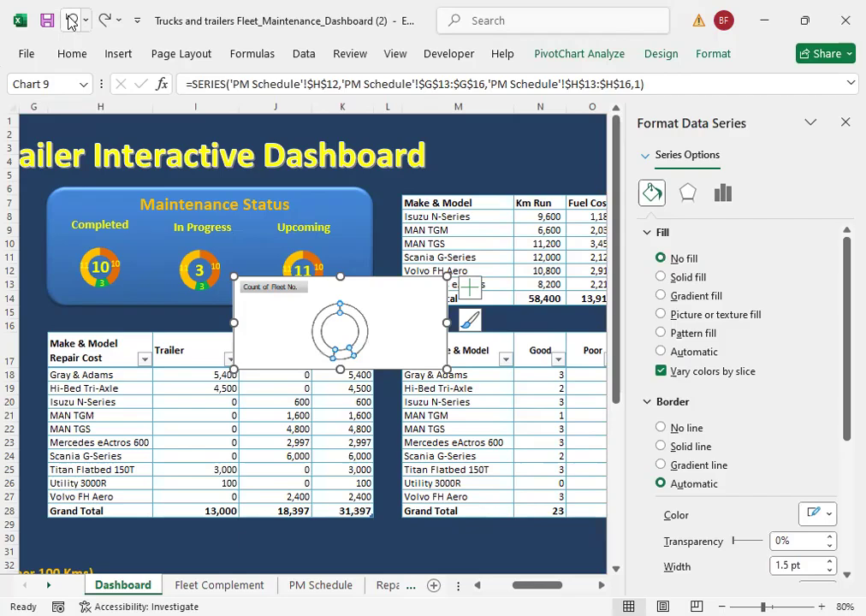
pyautogui.click(71, 21)
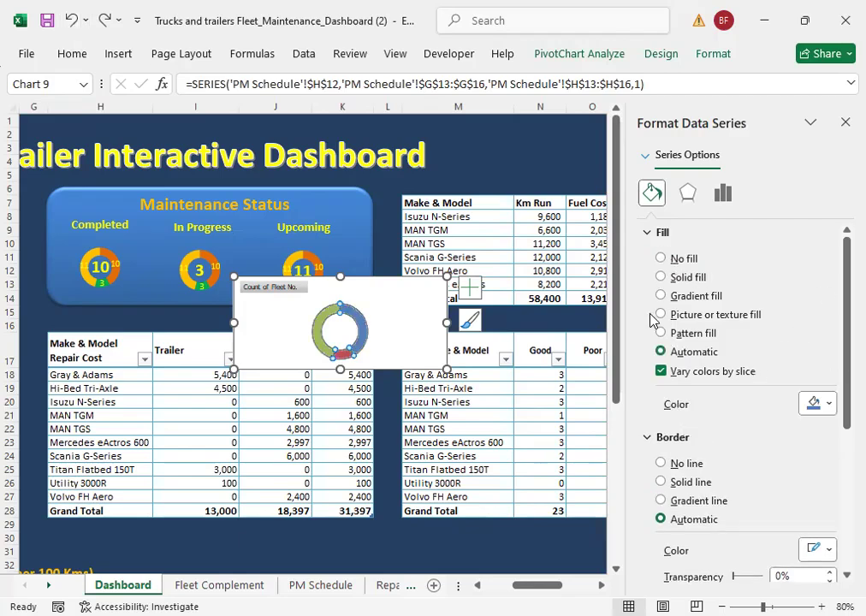
# Step: Set the doughnut chart's area to no fill and move the chart up beside the Upcoming doughnut
pyautogui.click(438, 324)
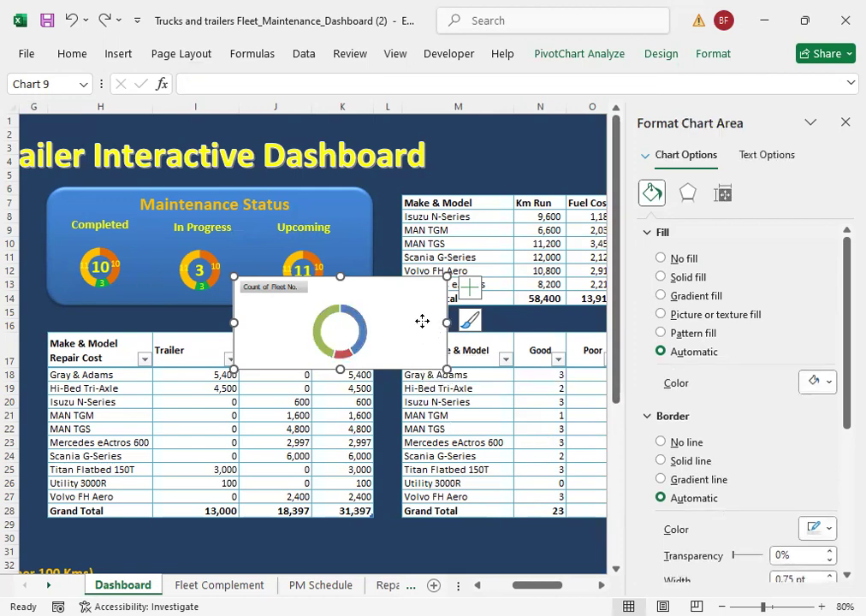
pyautogui.rightClick(422, 321)
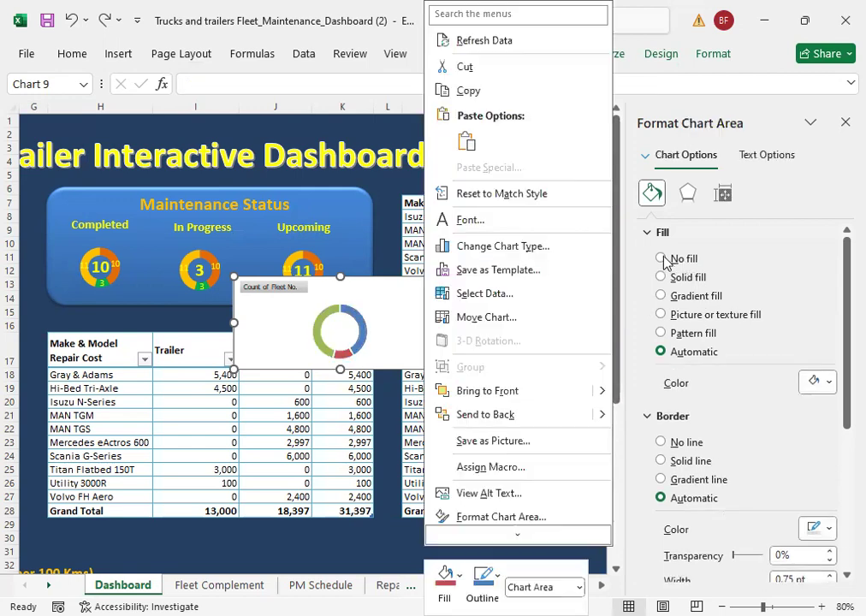
pyautogui.click(665, 259)
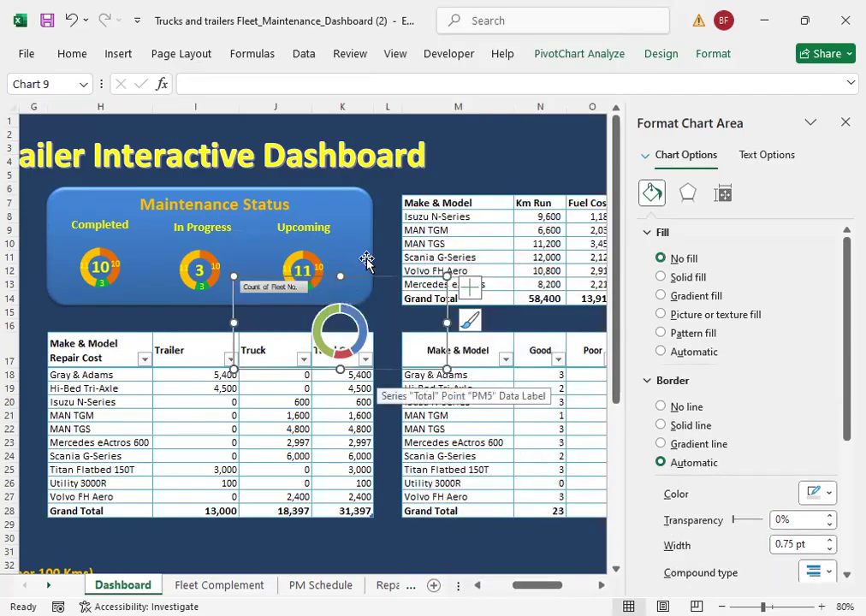
pyautogui.moveTo(377, 278); pyautogui.dragTo(393, 211)
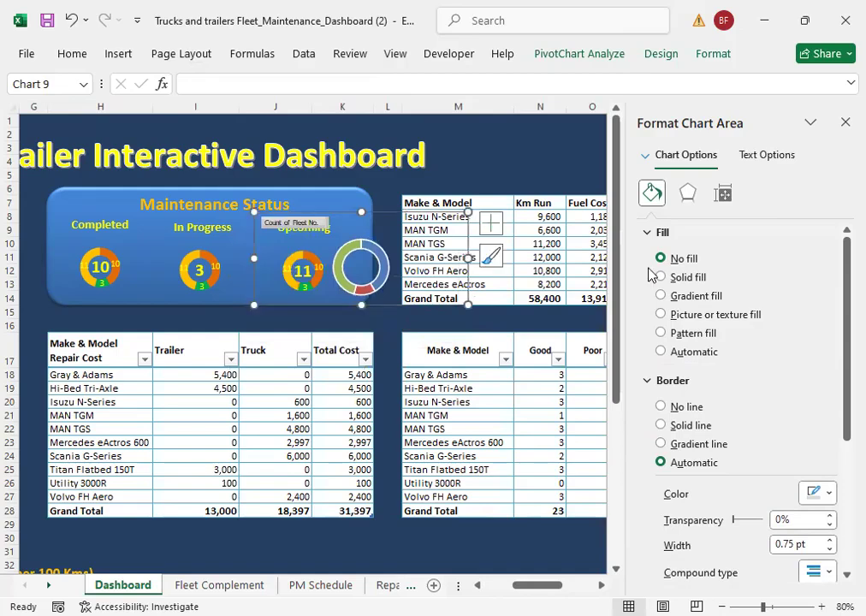
pyautogui.click(659, 54)
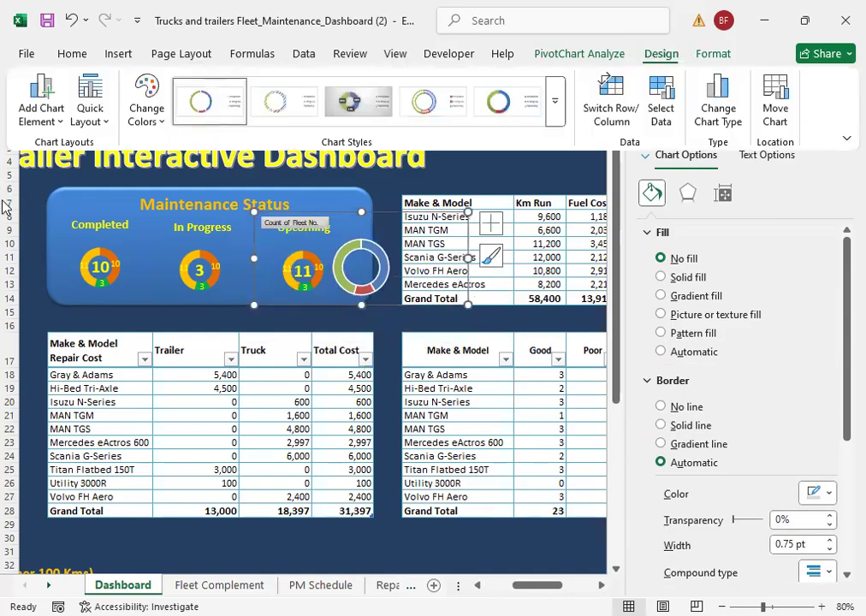
pyautogui.click(159, 120)
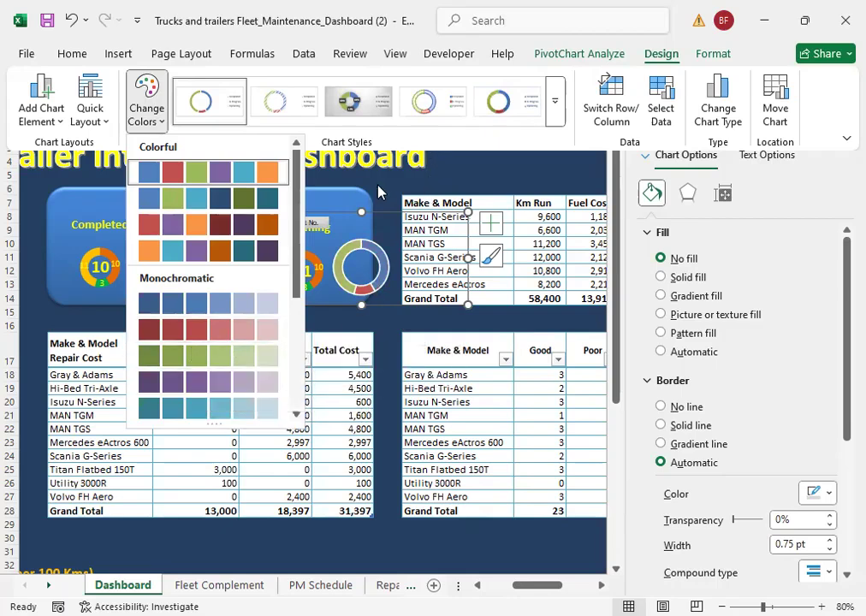
pyautogui.click(378, 267)
# Step: Try orange, light green and dark red fills on the new doughnut's blue Completed slice, and settle on yellow
pyautogui.click(379, 267)
pyautogui.click(378, 262)
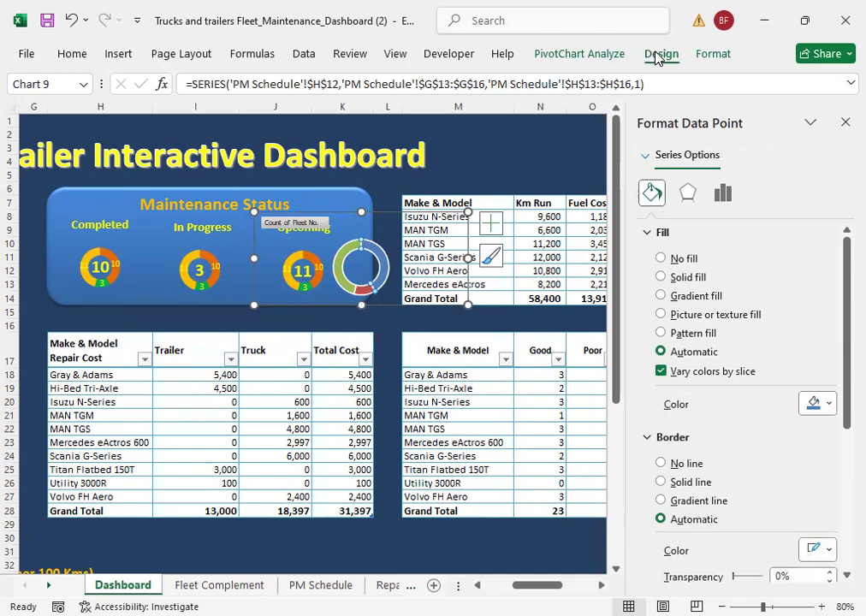
pyautogui.click(714, 55)
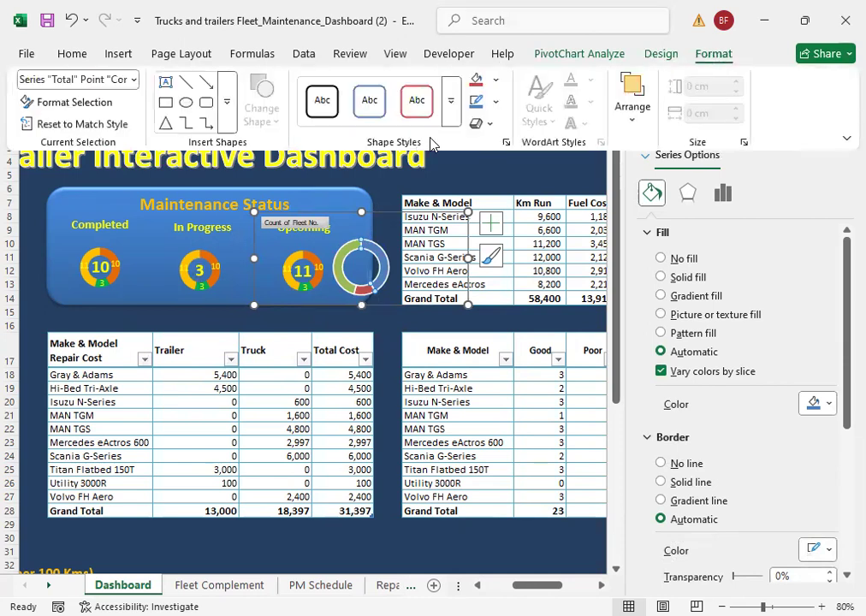
pyautogui.click(495, 80)
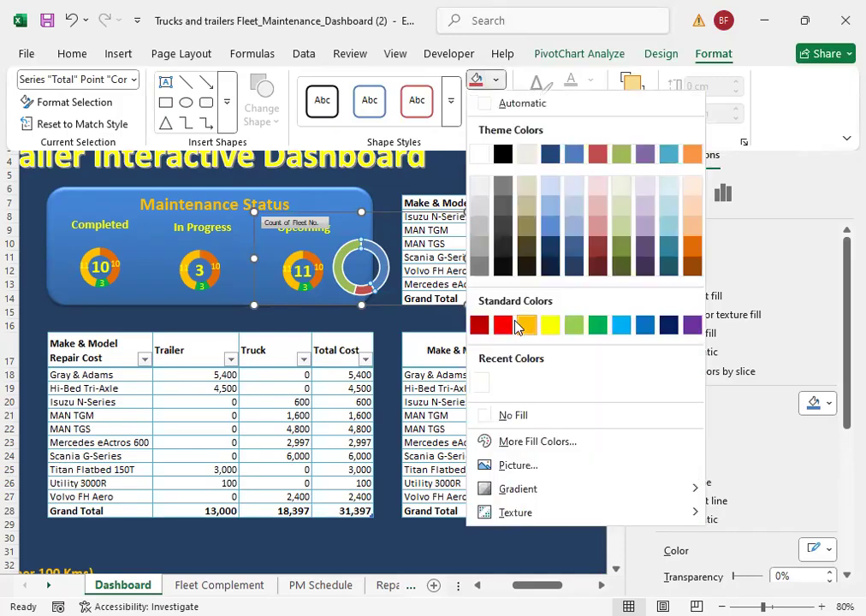
pyautogui.click(497, 81)
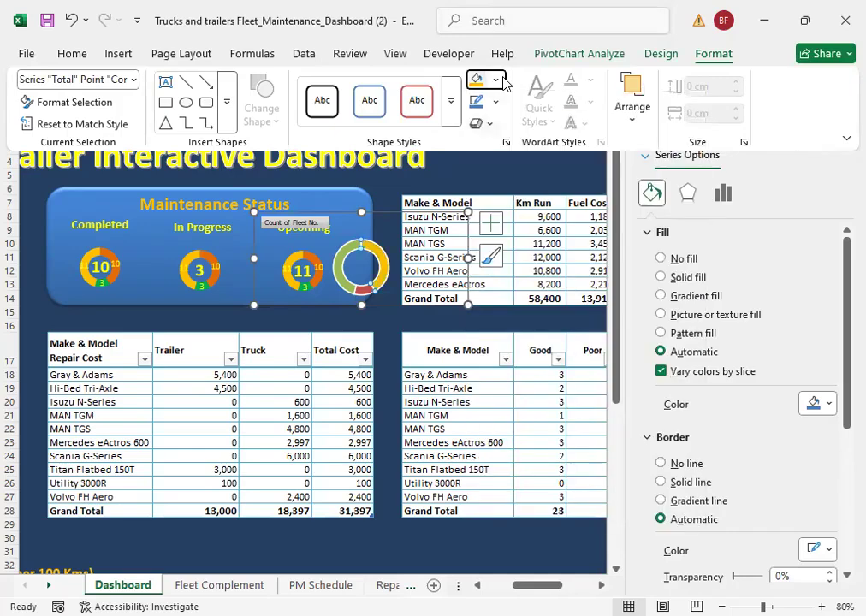
pyautogui.click(497, 81)
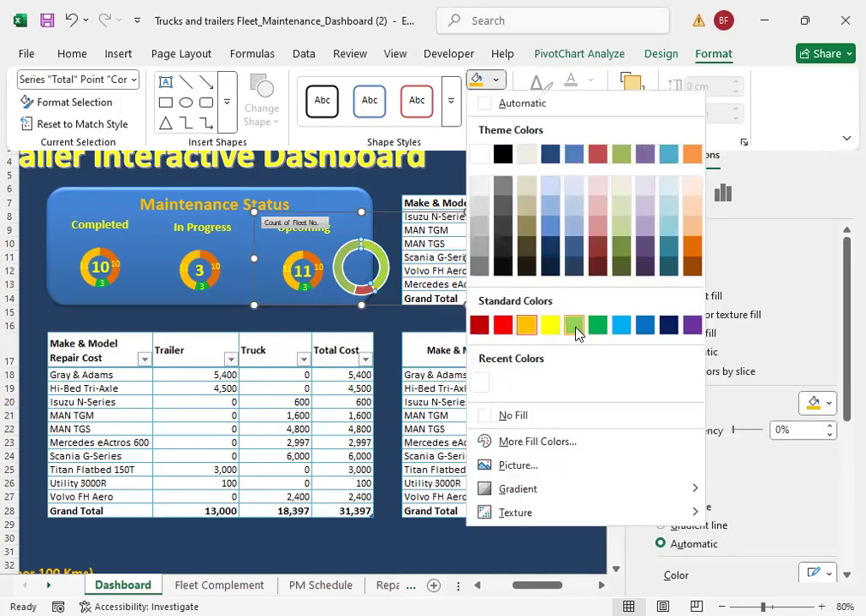
pyautogui.click(575, 325)
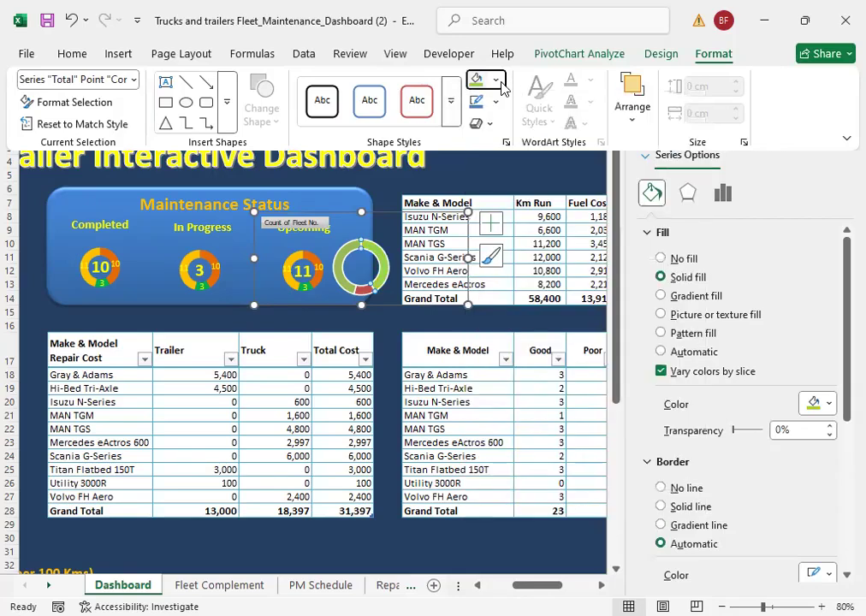
pyautogui.click(497, 82)
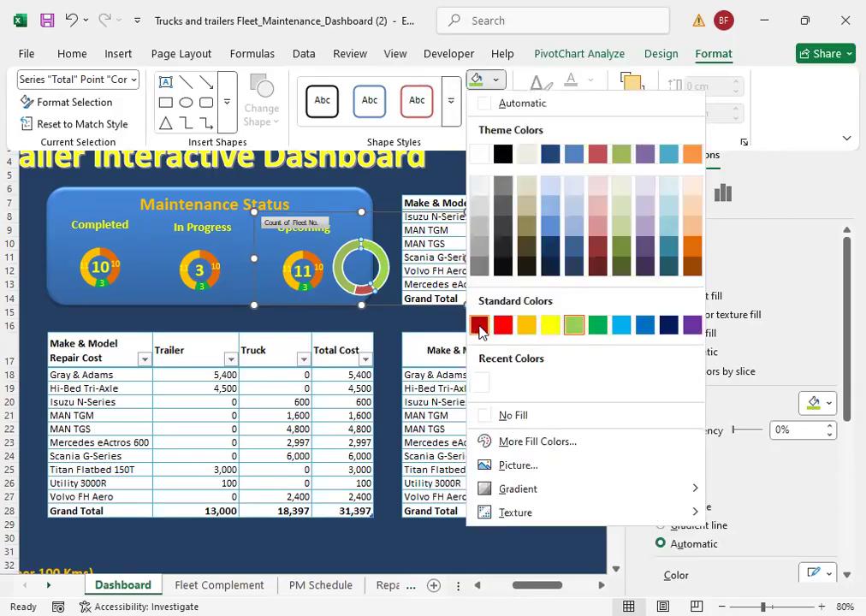
pyautogui.click(480, 325)
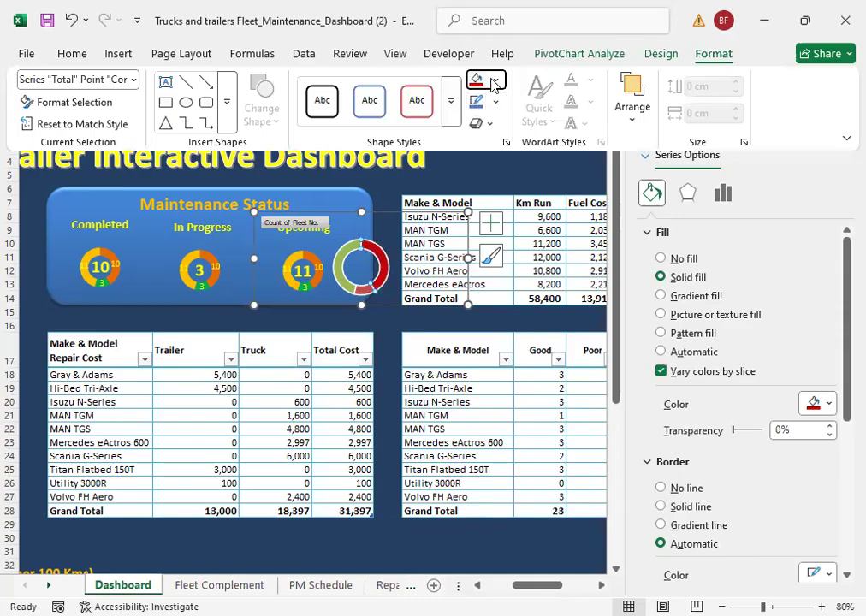
pyautogui.click(497, 80)
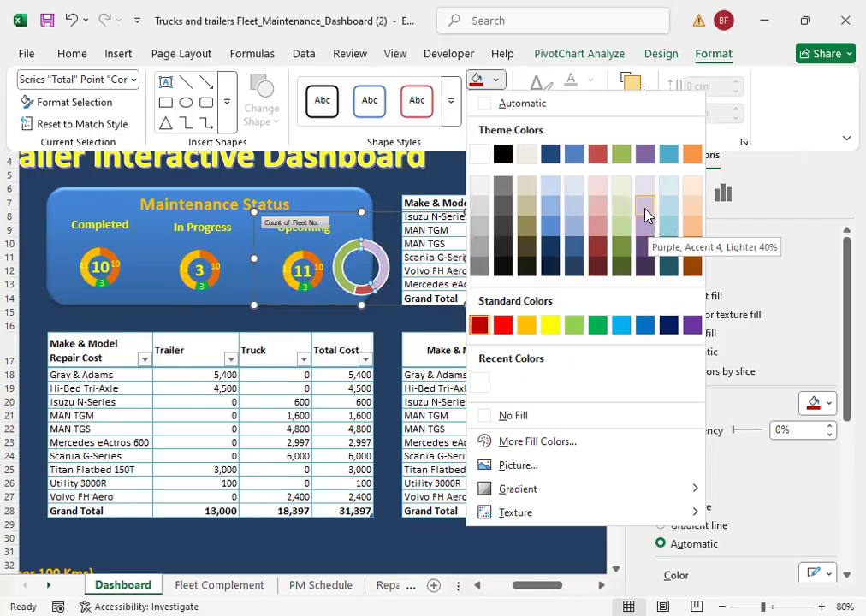
pyautogui.click(551, 326)
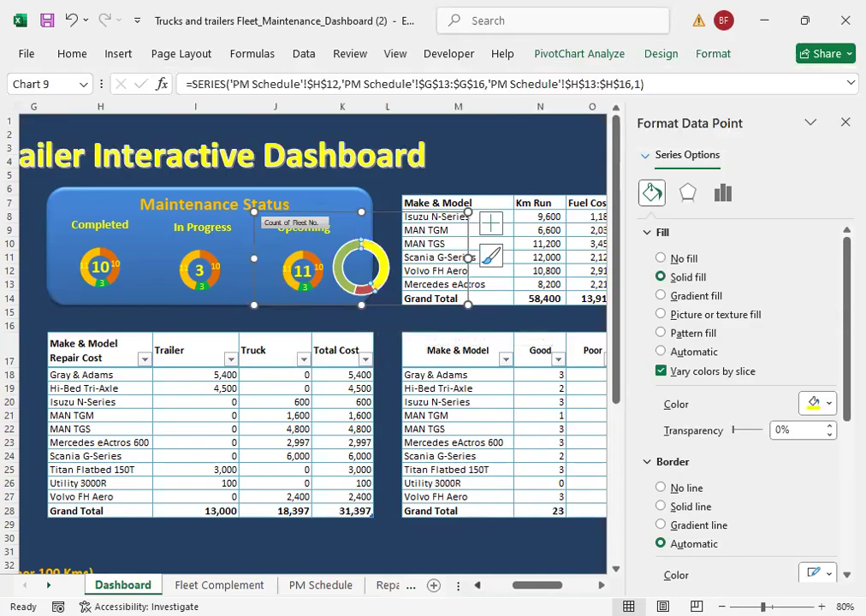
# Step: Inspect the cell link of the Upcoming count text box in the history card beside Maintenance Status
pyautogui.hscroll(-3, 155, 305)
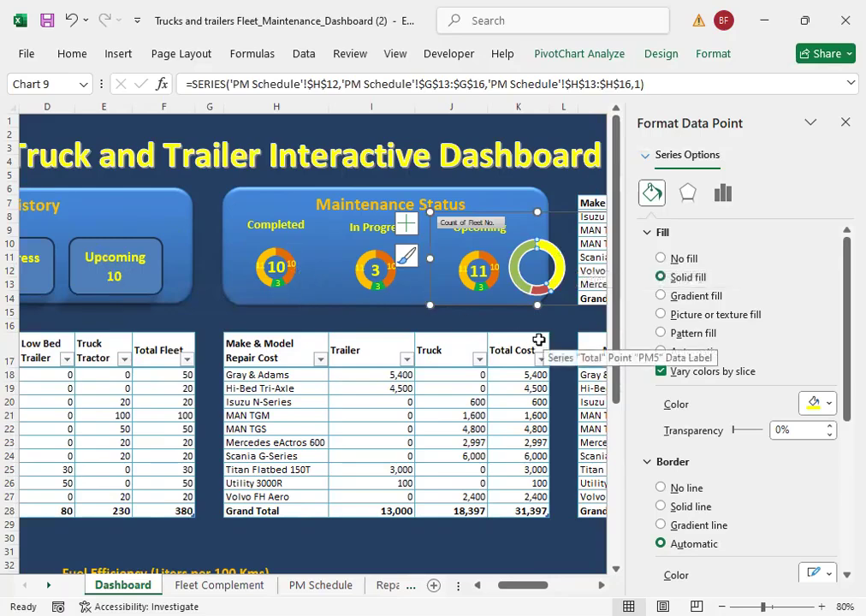
pyautogui.click(115, 274)
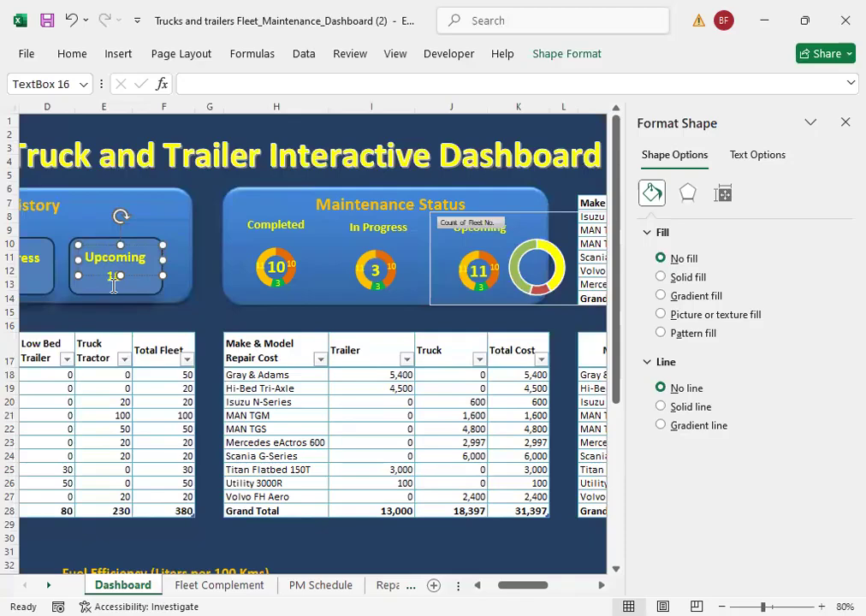
pyautogui.click(212, 330)
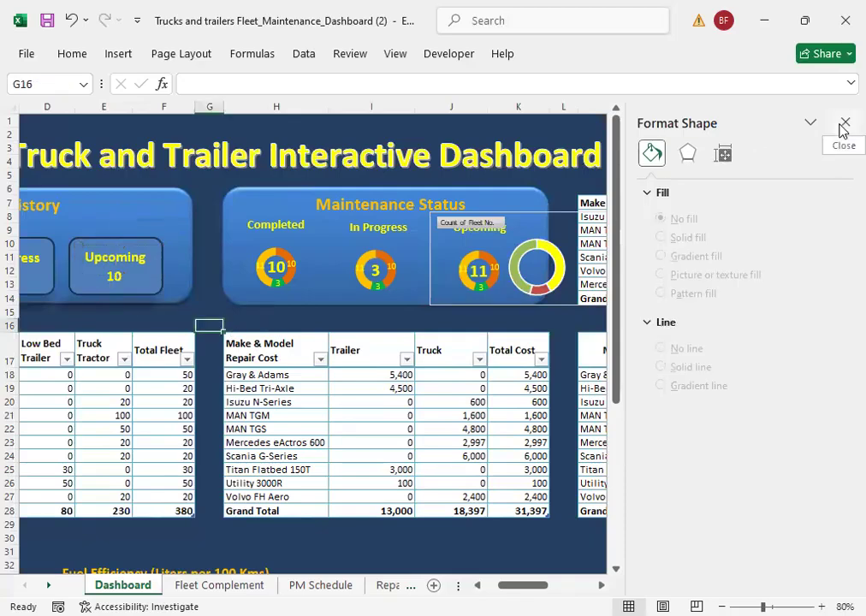
pyautogui.click(116, 274)
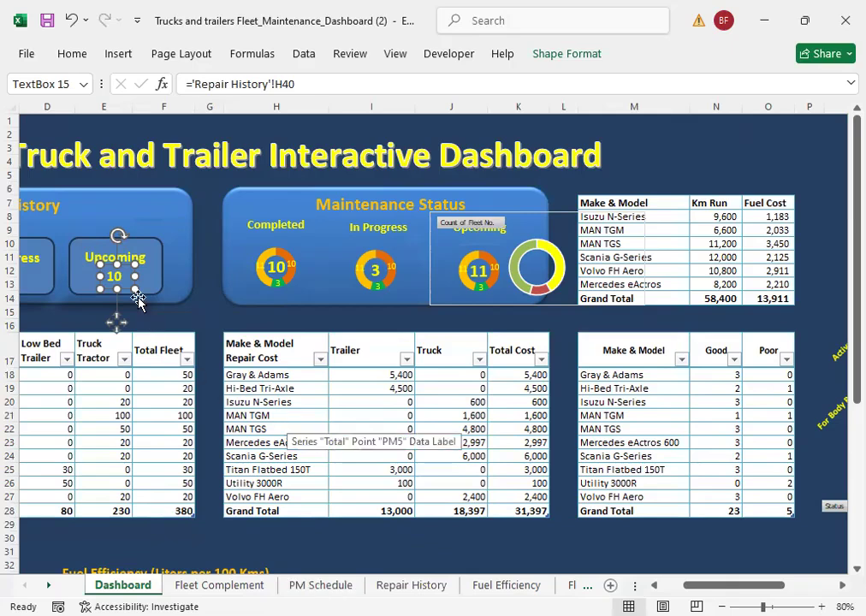
pyautogui.click(545, 322)
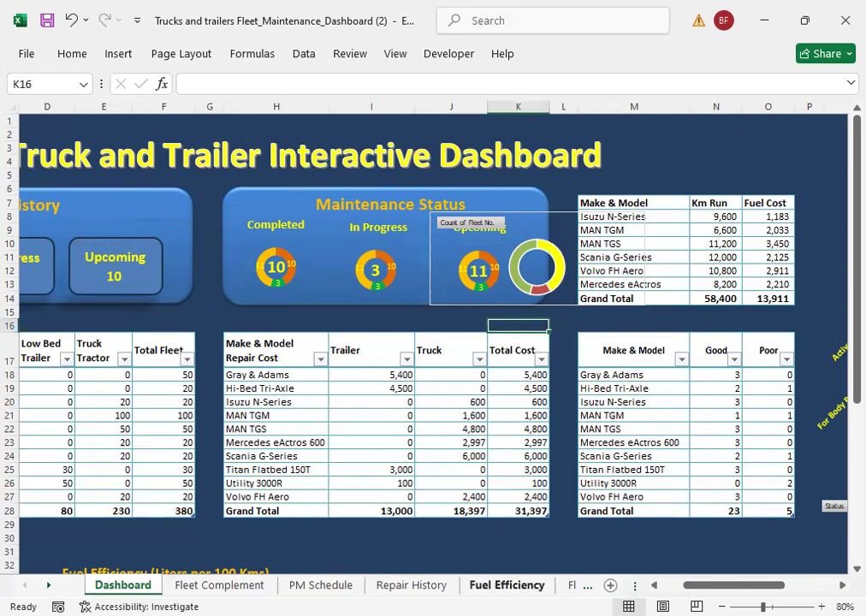
pyautogui.click(564, 428)
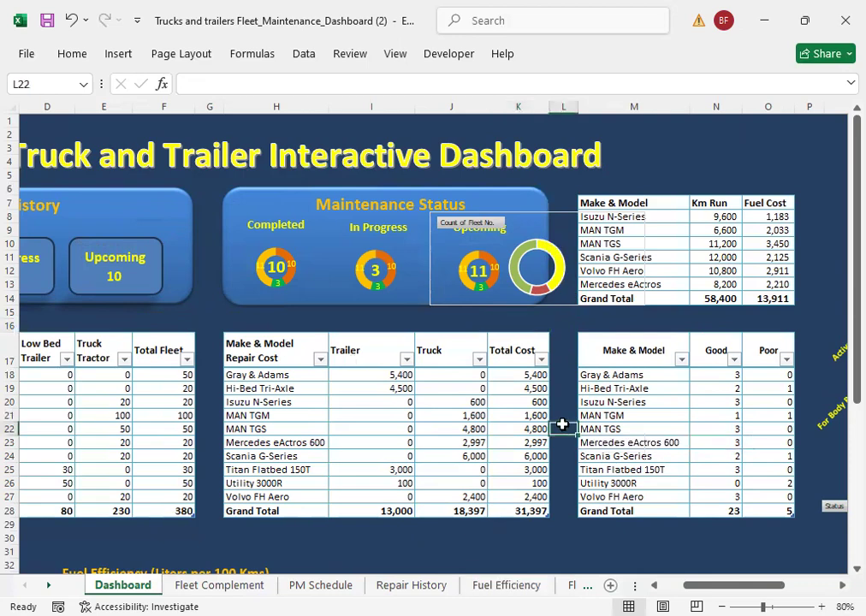
# Step: Review the status count pivot table on the PM Schedule sheet and return to the Maintenance Status card on the Dashboard sheet
pyautogui.scroll(-4, 496, 392)
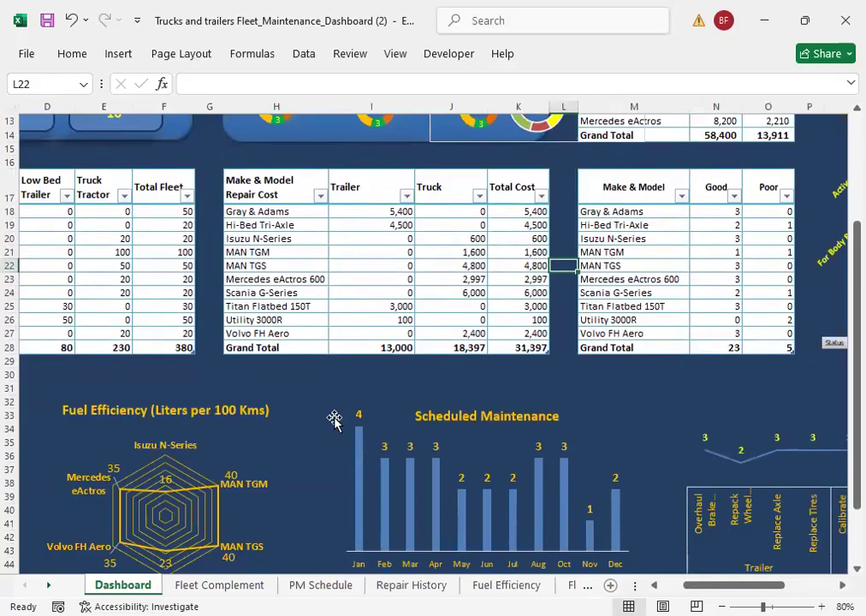
pyautogui.click(336, 587)
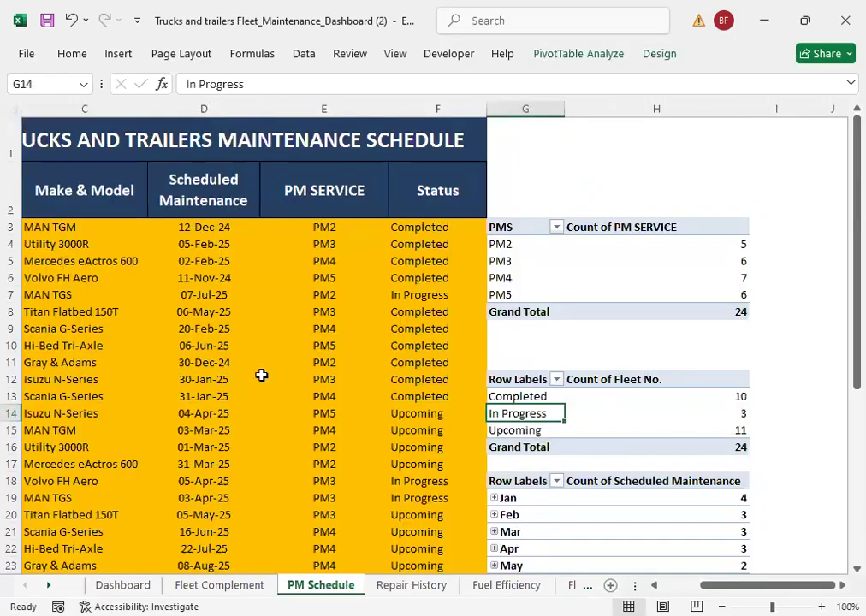
pyautogui.click(826, 245)
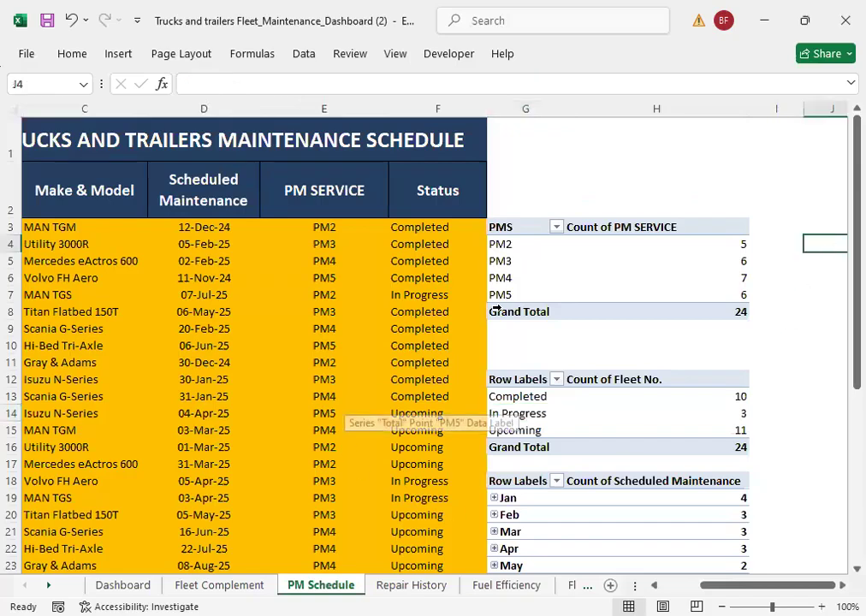
pyautogui.click(524, 185)
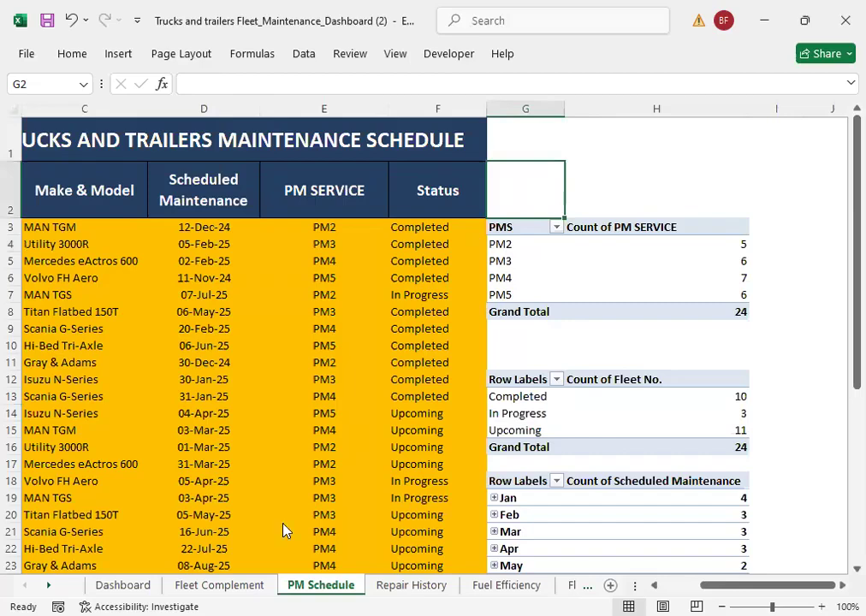
pyautogui.click(123, 584)
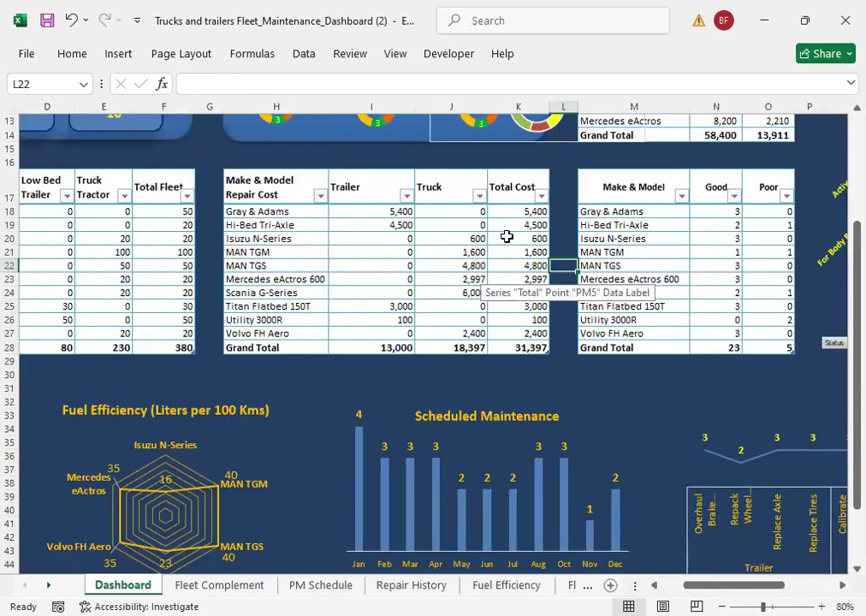
pyautogui.scroll(4, 513, 274)
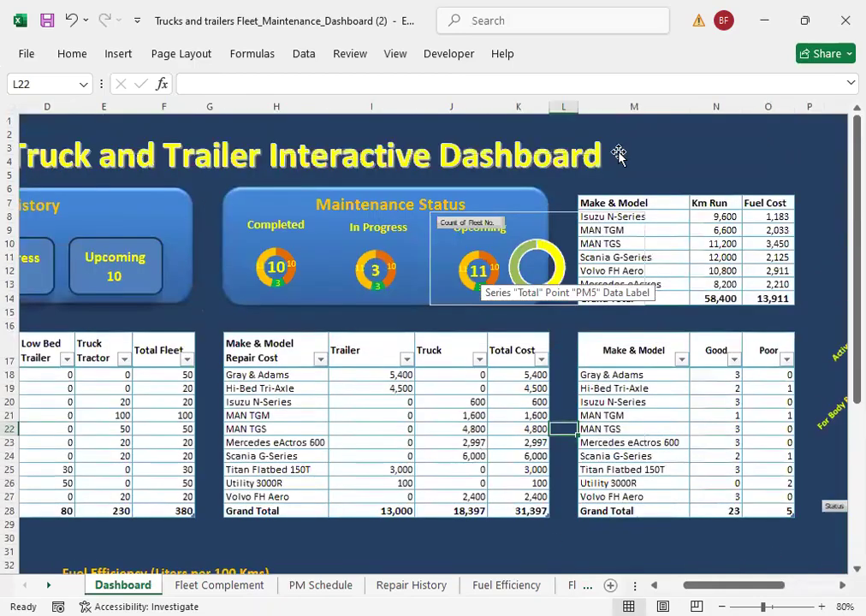
# Step: Insert an empty text box just after the end of the dashboard title, above the Km Run table
pyautogui.click(117, 57)
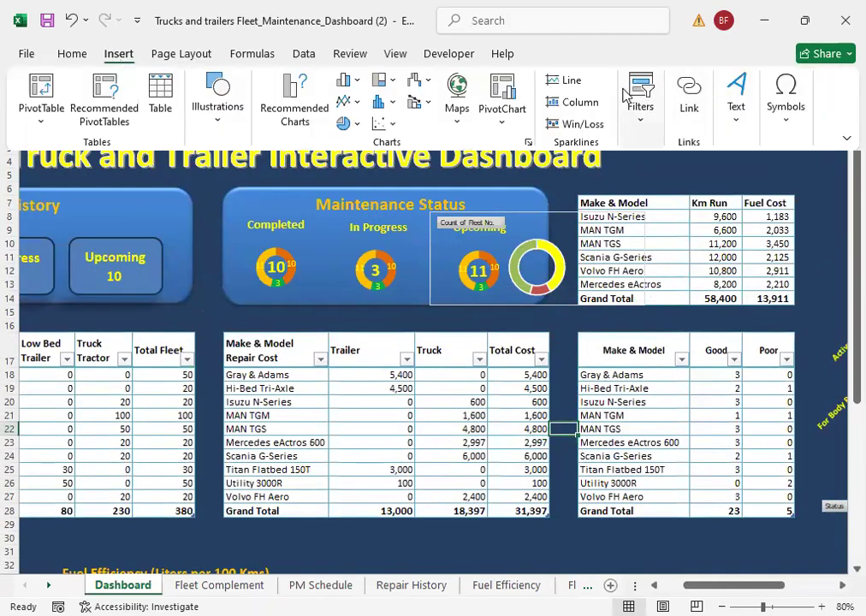
pyautogui.click(738, 96)
pyautogui.click(670, 172)
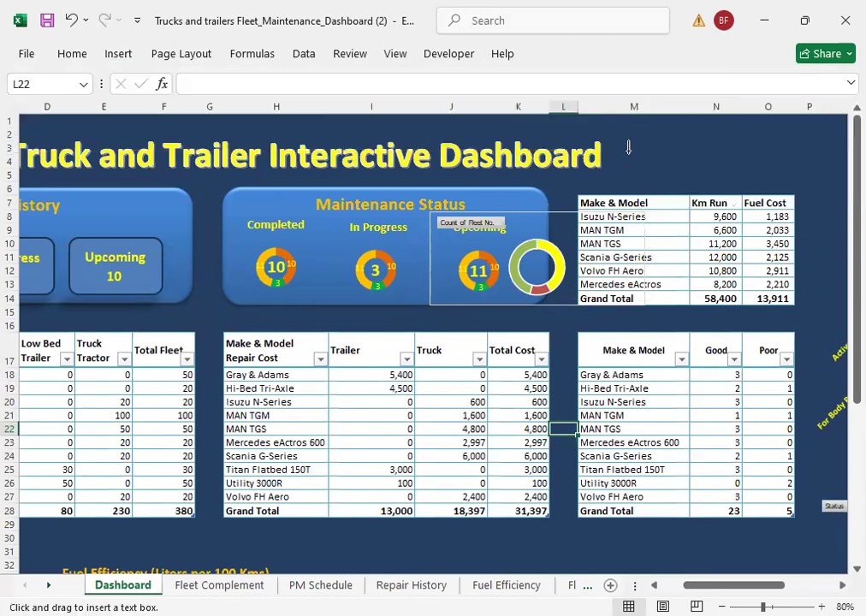
pyautogui.moveTo(629, 135); pyautogui.dragTo(745, 175)
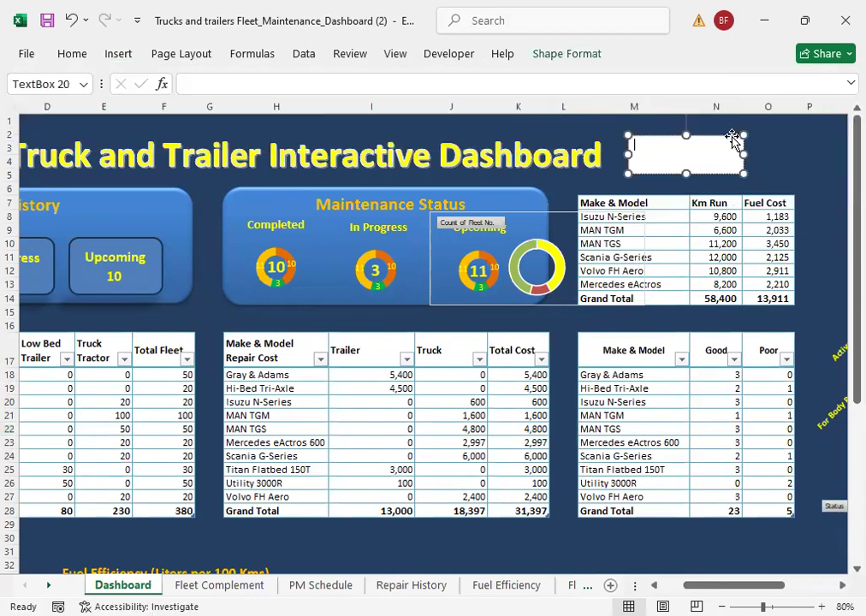
# Step: Link the new text box to the Completed count with the formula ='PM Schedule'!H13
pyautogui.click(263, 86)
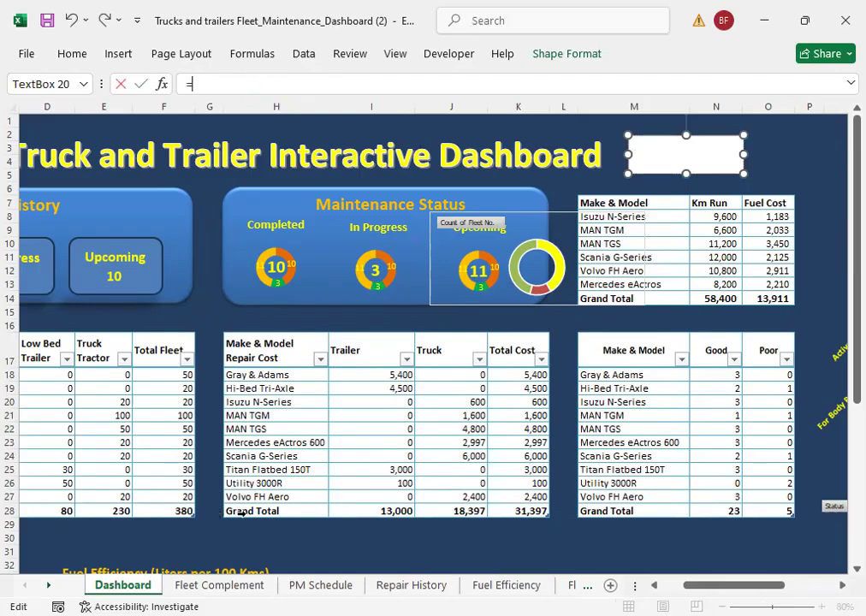
pyautogui.click(322, 585)
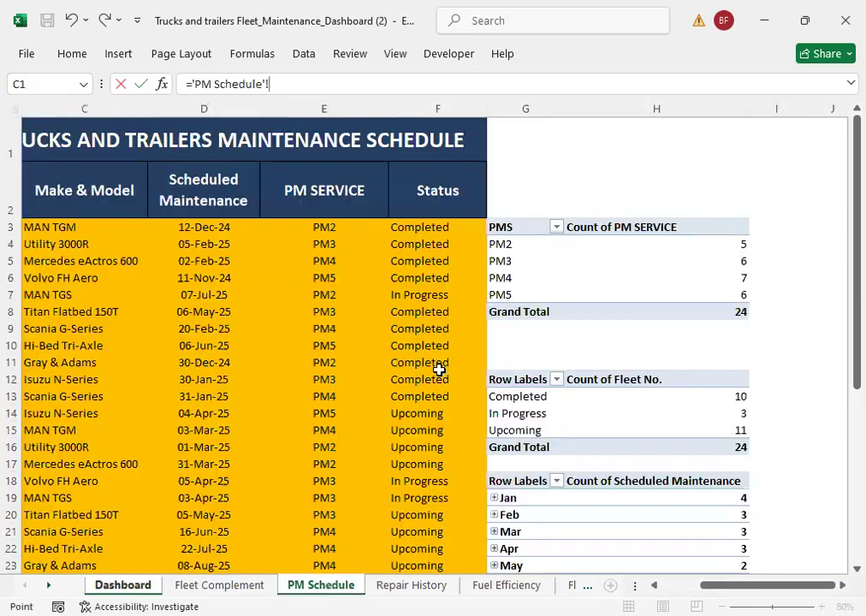
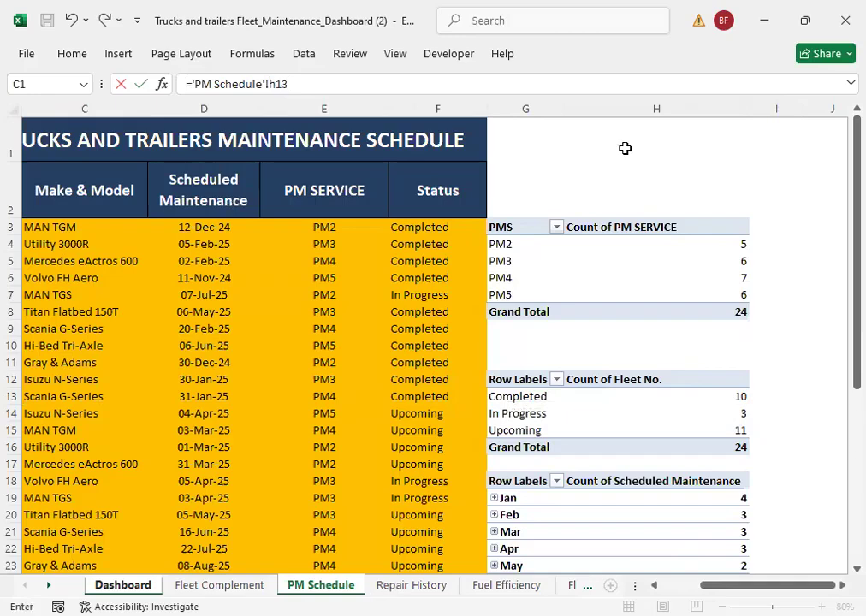
pyautogui.press('Return')
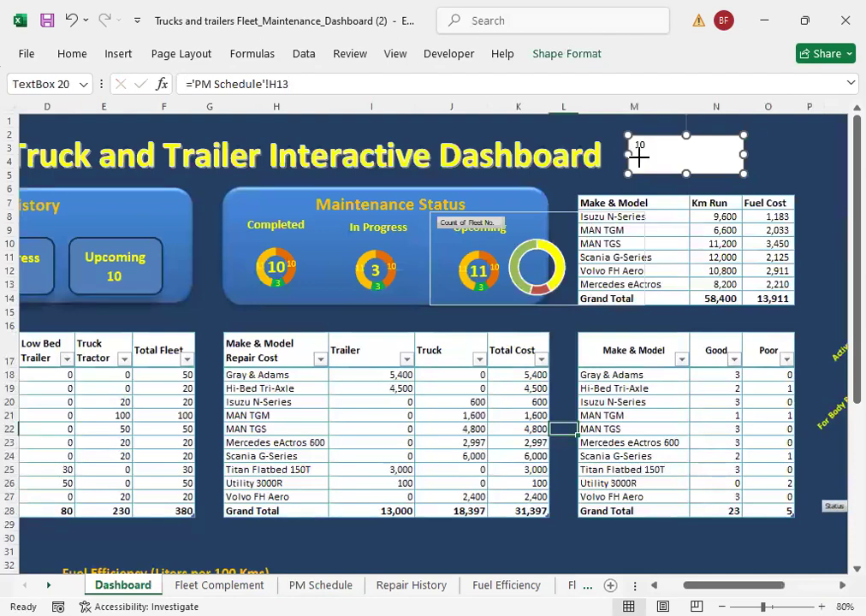
# Step: Move the text box linked to the Completed count over the dashboard title and set it to no fill and no line
pyautogui.rightClick(629, 144)
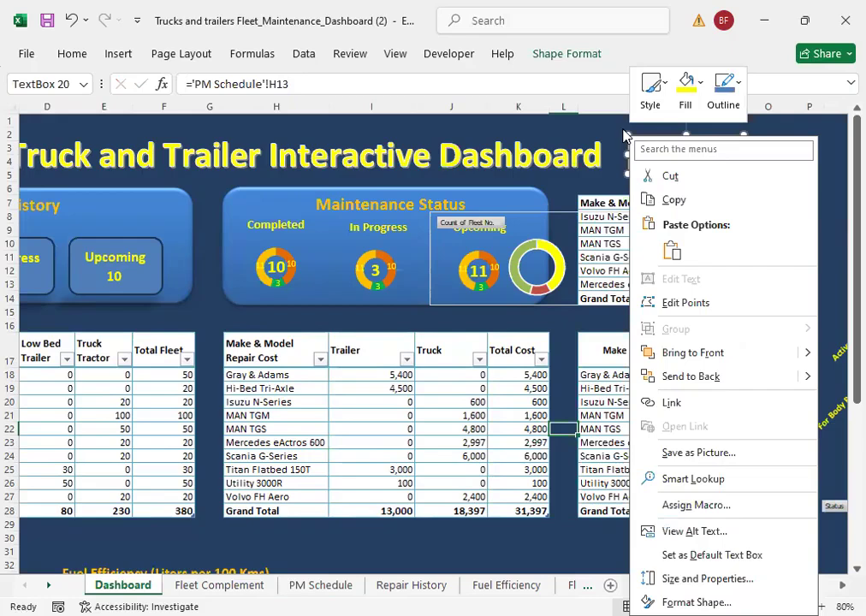
pyautogui.press('Escape')
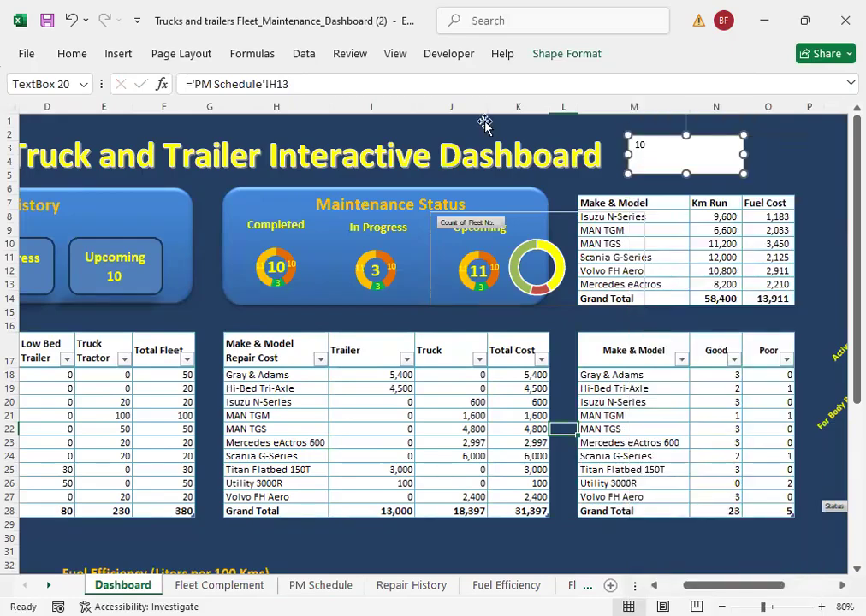
pyautogui.moveTo(711, 146); pyautogui.dragTo(381, 131)
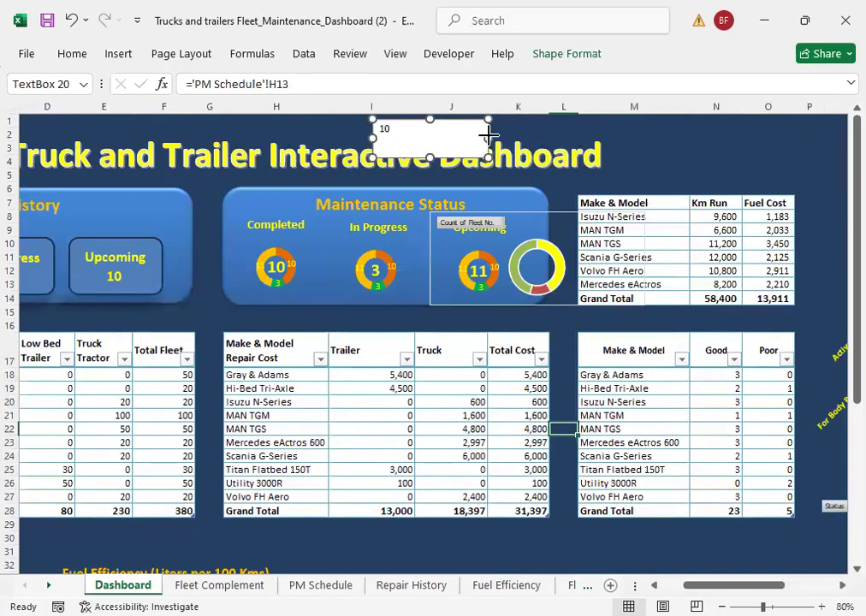
pyautogui.rightClick(490, 135)
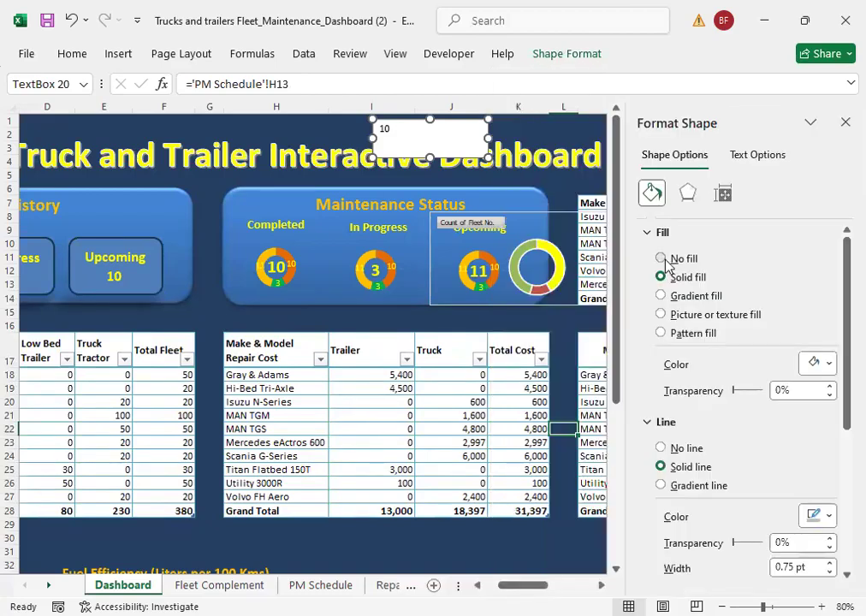
pyautogui.click(662, 258)
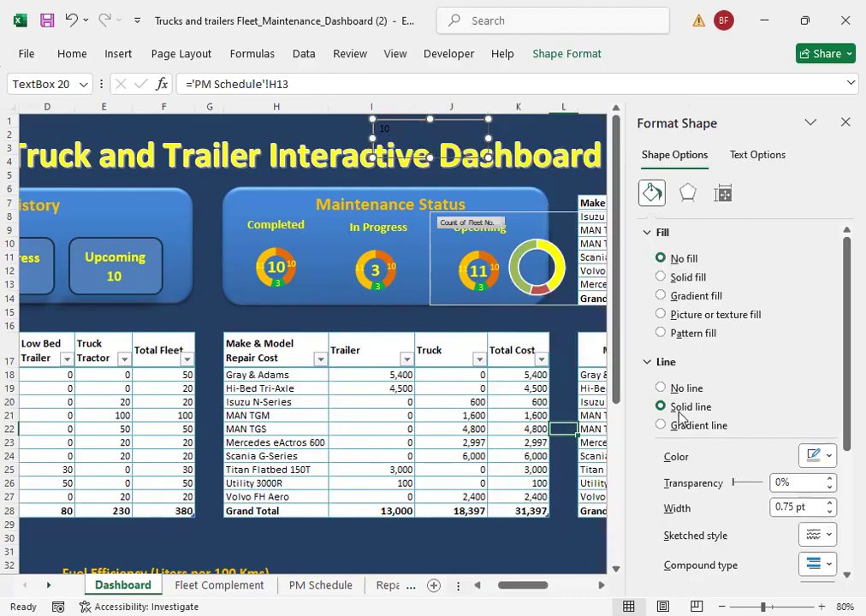
pyautogui.click(664, 388)
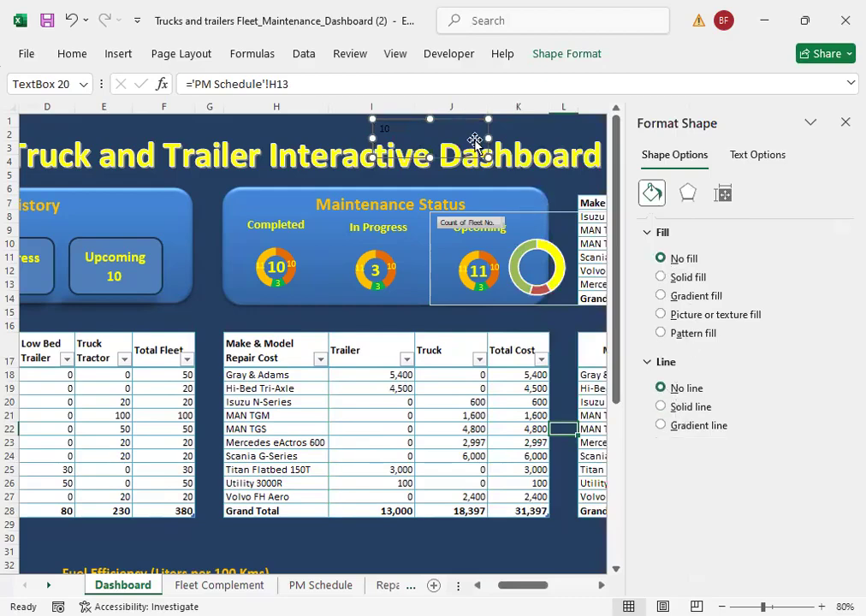
pyautogui.click(687, 193)
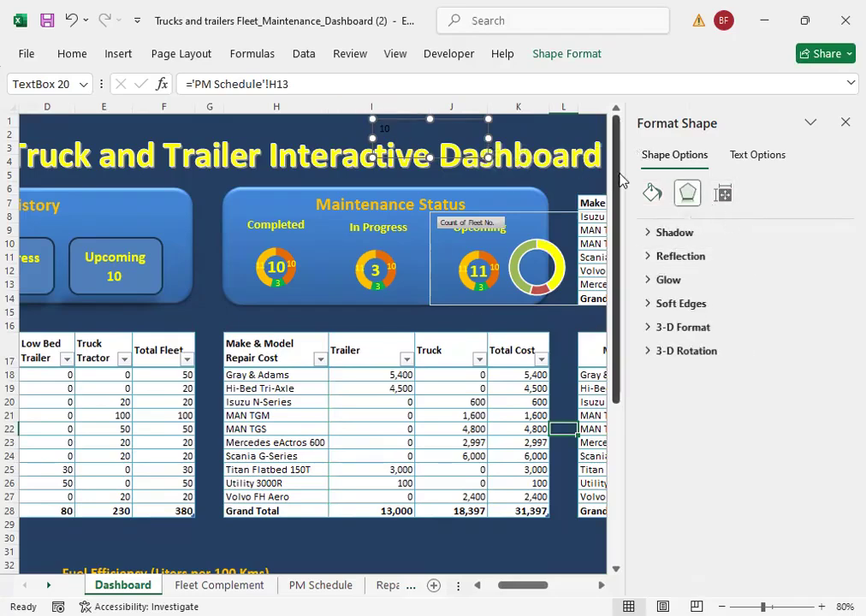
pyautogui.click(846, 122)
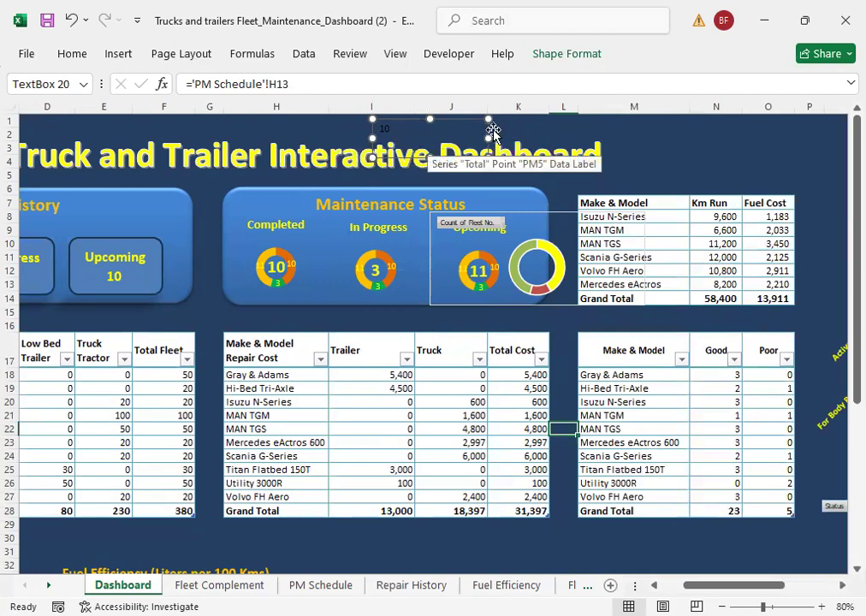
# Step: Place the linked text box in the centre of the new doughnut chart and format its number bold, yellow, size 18
pyautogui.moveTo(604, 194); pyautogui.dragTo(641, 267)
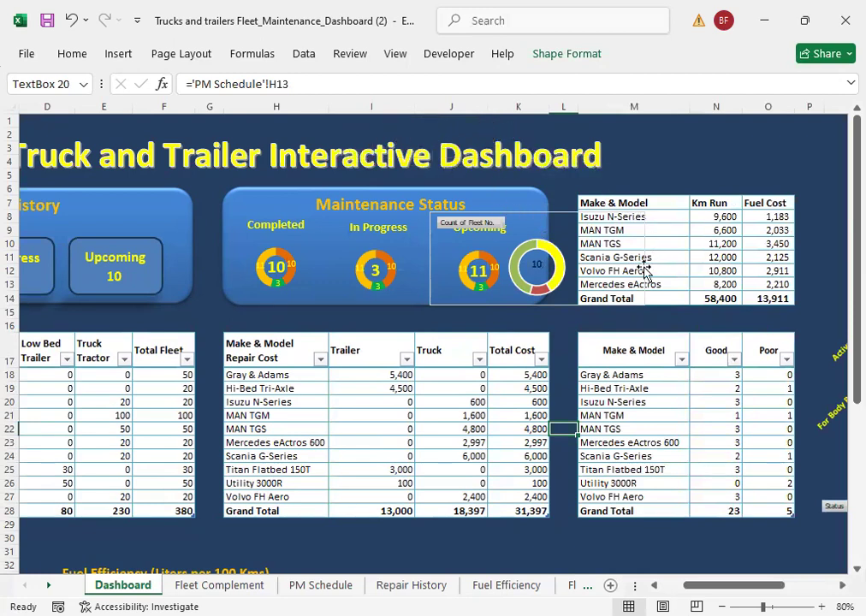
pyautogui.click(77, 54)
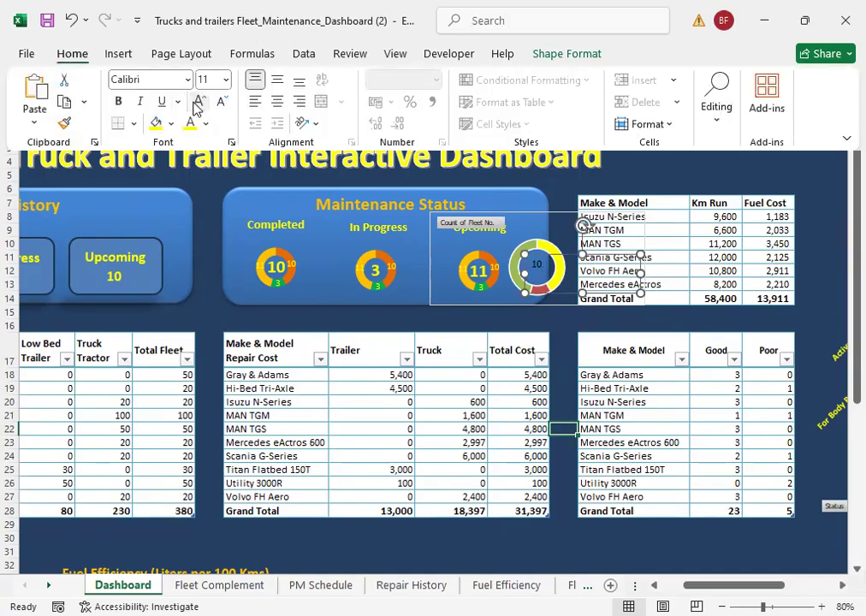
pyautogui.click(198, 102)
pyautogui.click(199, 105)
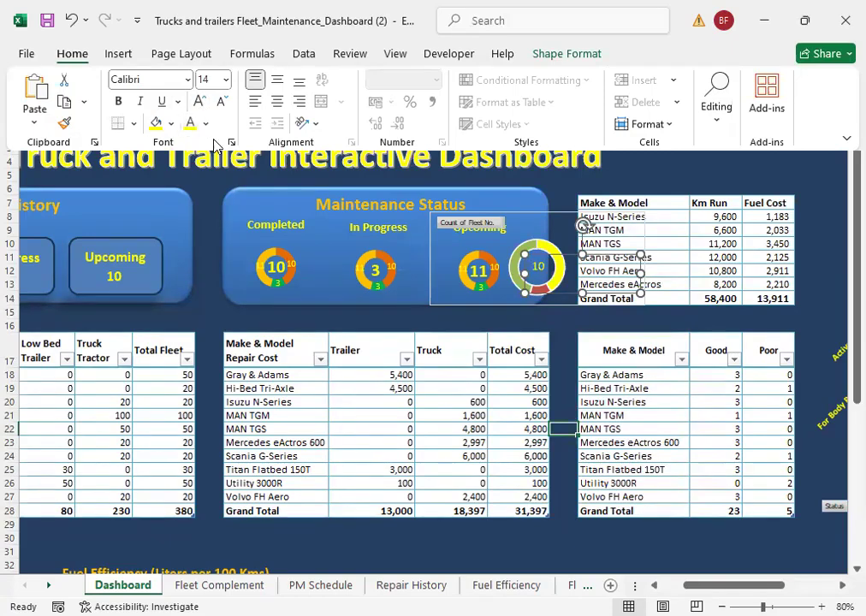
pyautogui.click(116, 102)
pyautogui.click(198, 102)
pyautogui.click(198, 102)
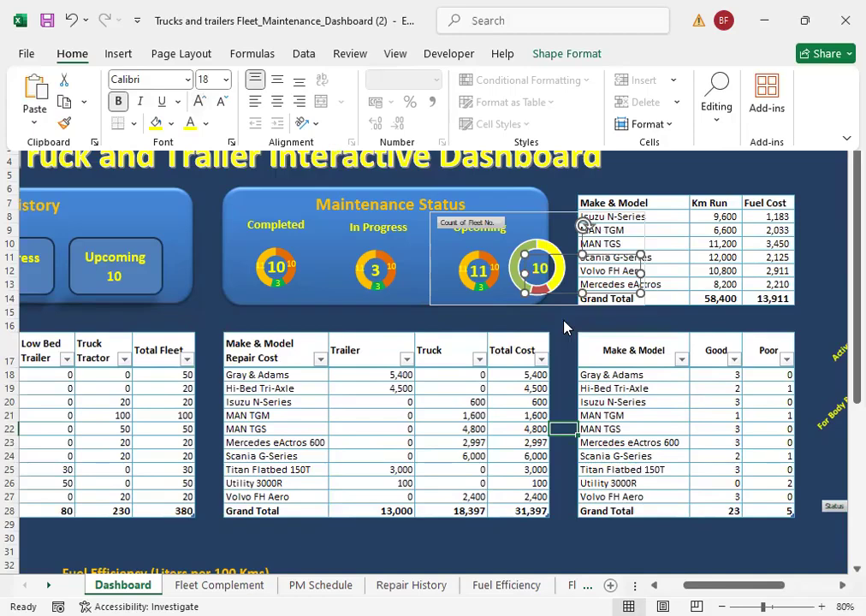
pyautogui.hotkey('ctrl', 'F1')
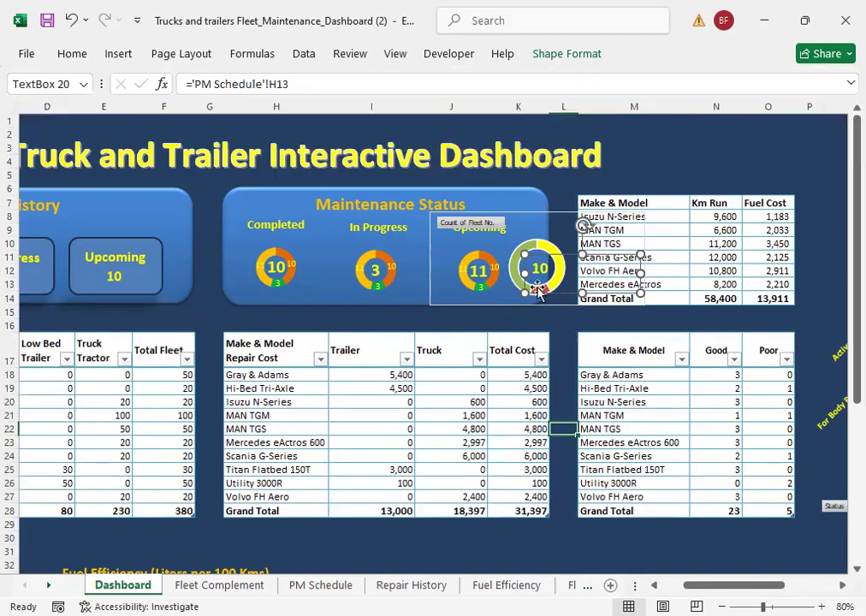
# Step: Delete the demonstration text box and the new doughnut chart overlapping the Upcoming status and the Km Run table
pyautogui.press('Escape')
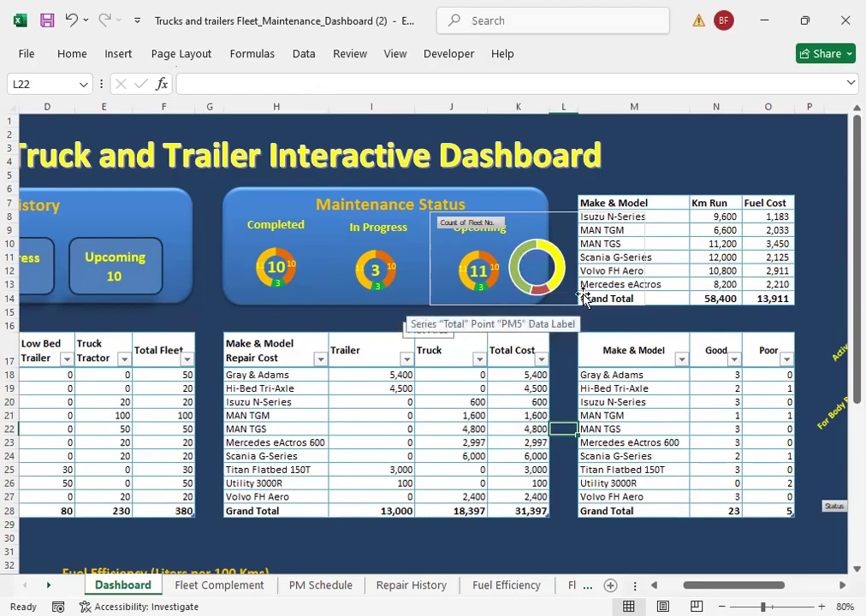
pyautogui.click(559, 306)
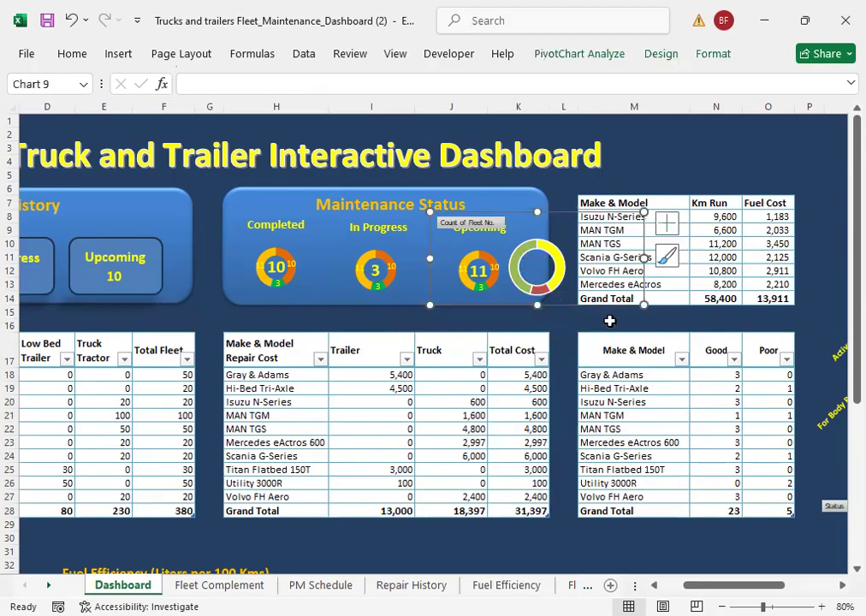
pyautogui.press('Escape')
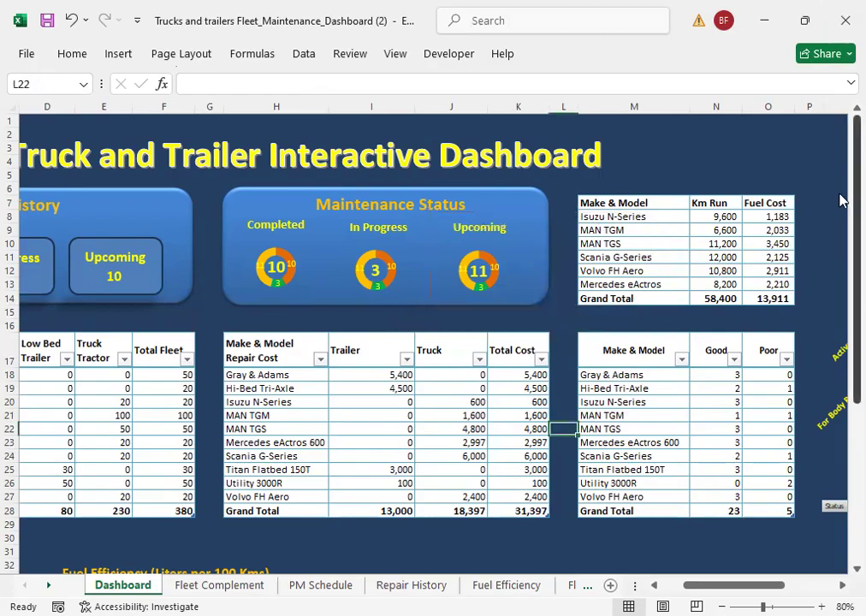
# Step: Review the LH Fleet Complement table and the charts, and examine the blank area below them as a place for a table
pyautogui.moveTo(854, 309); pyautogui.dragTo(853, 467)
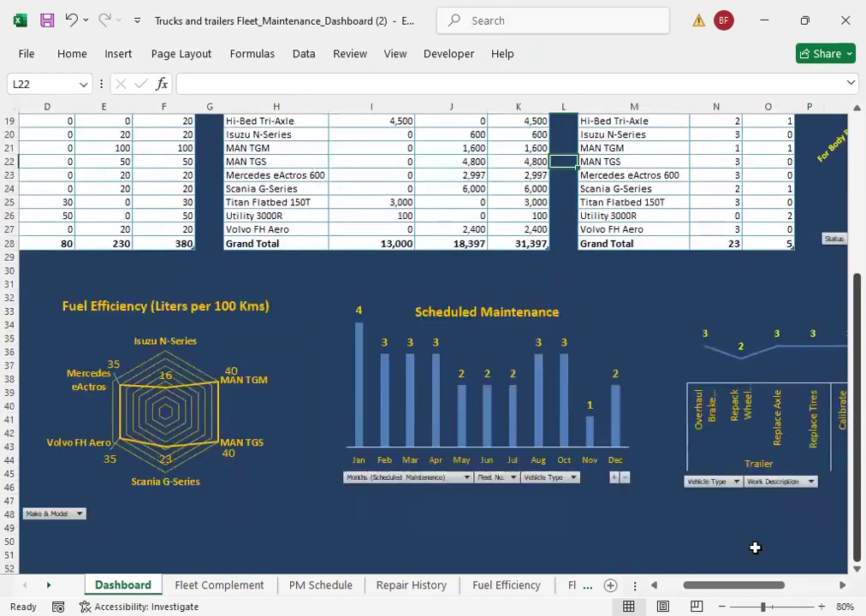
pyautogui.moveTo(720, 586); pyautogui.dragTo(683, 586)
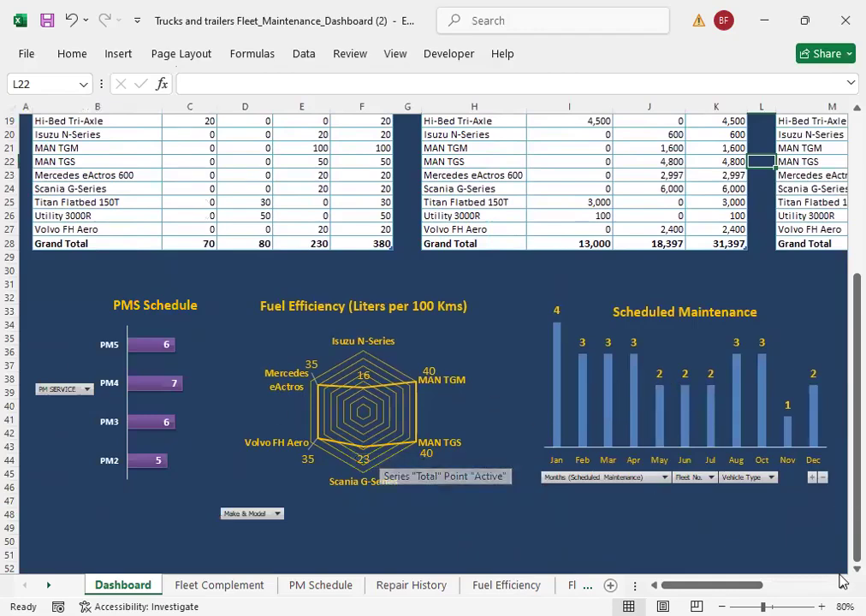
pyautogui.scroll(-6, 841, 572)
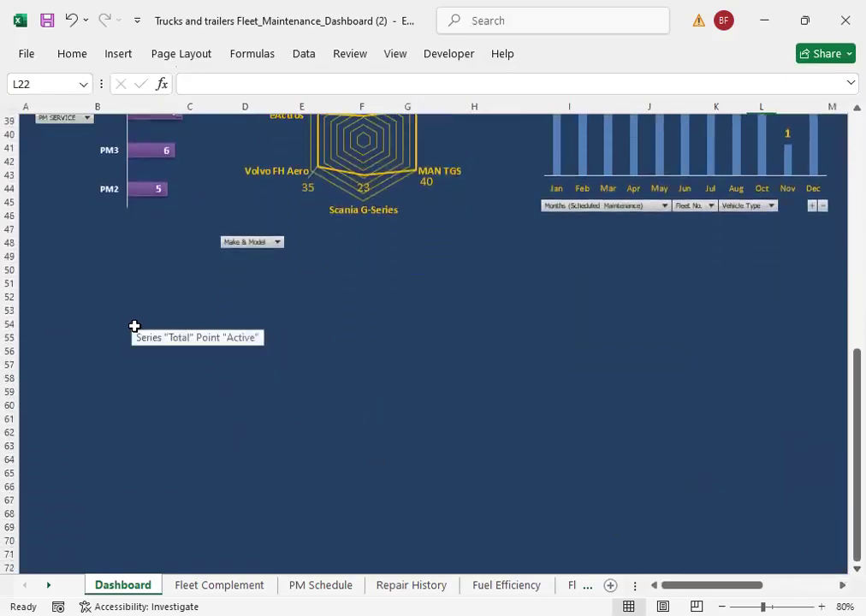
pyautogui.scroll(8, 151, 317)
pyautogui.scroll(1, 153, 307)
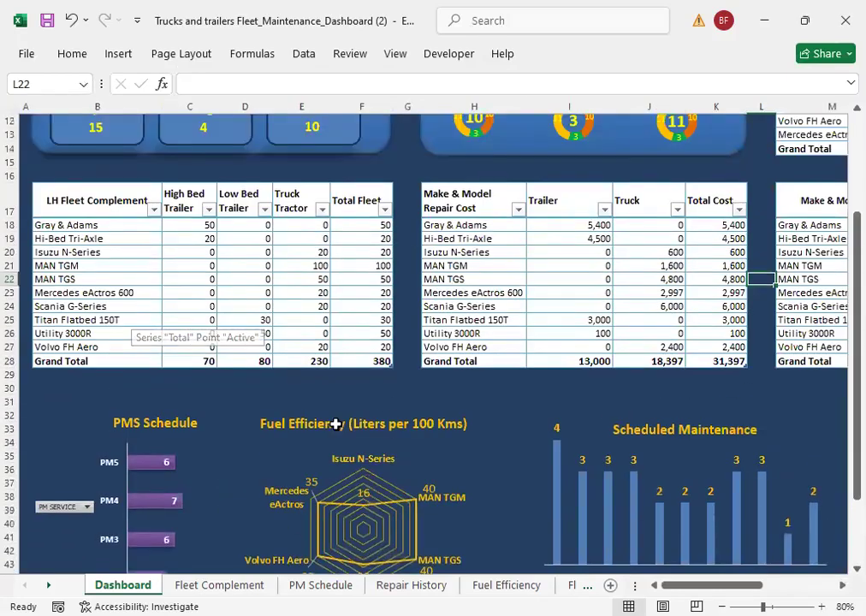
pyautogui.scroll(-7, 153, 326)
pyautogui.moveTo(109, 429); pyautogui.dragTo(330, 565)
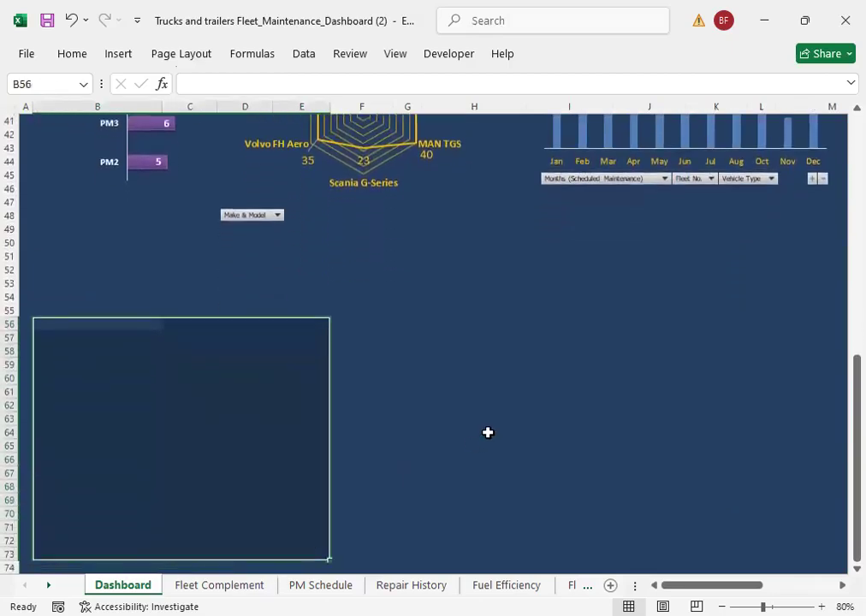
pyautogui.scroll(5, 488, 432)
pyautogui.scroll(3, 481, 418)
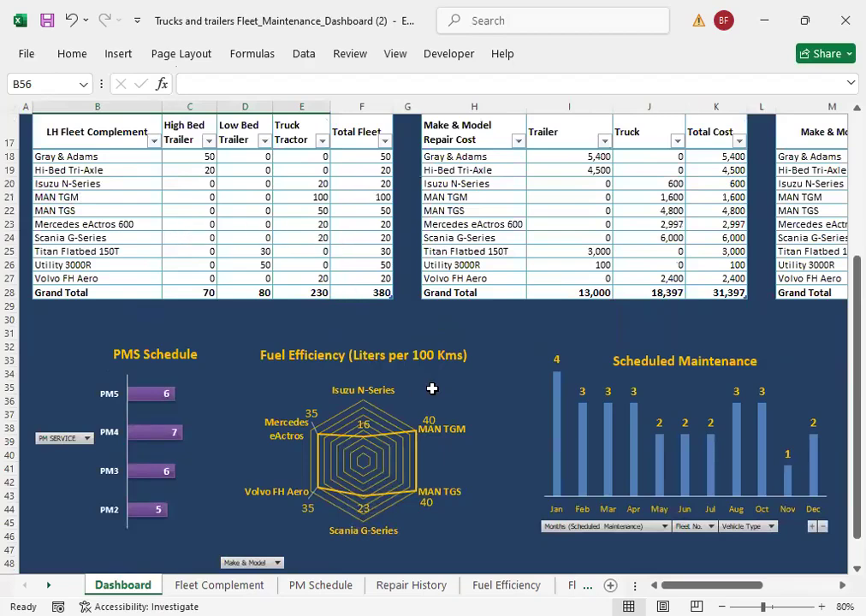
pyautogui.scroll(-7, 82, 394)
# Step: Try marking out a table area across B57:F57 and down F57:F60 in the blank space below the charts
pyautogui.click(64, 376)
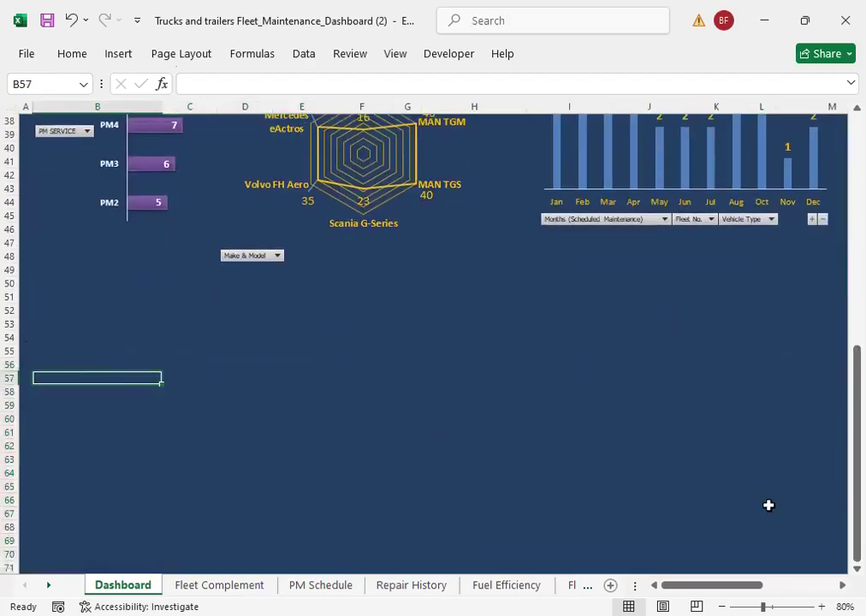
pyautogui.hotkey('shift', 'Right')
pyautogui.hotkey('shift', 'Right')
pyautogui.hotkey('shift', 'Right')
pyautogui.hotkey('shift', 'Right')
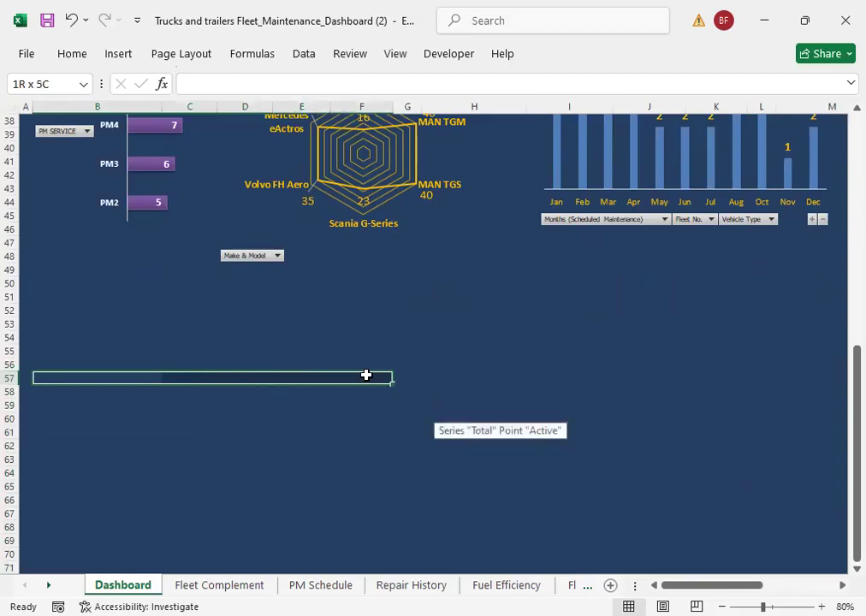
pyautogui.moveTo(333, 375); pyautogui.dragTo(332, 418)
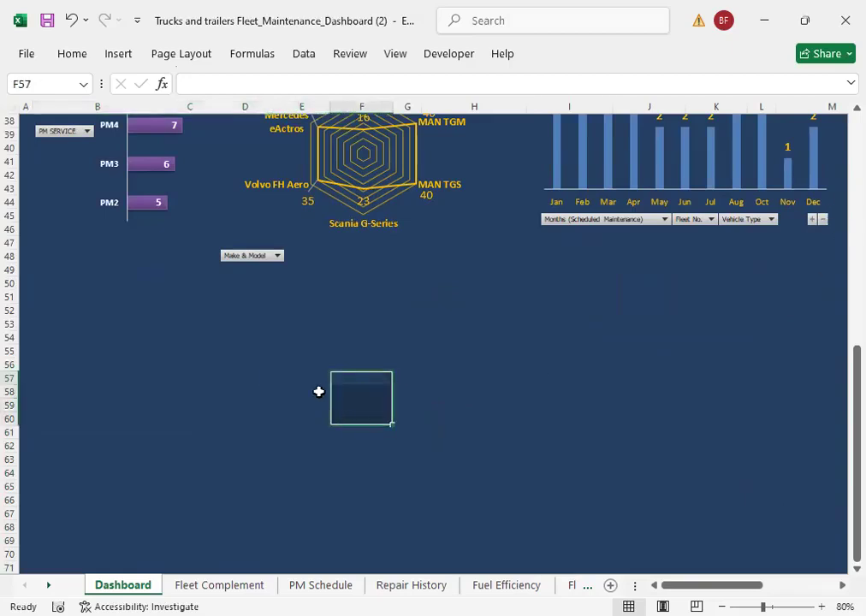
# Step: Select the empty range B54:F65 below the charts, 12 rows by 5 columns
pyautogui.click(95, 368)
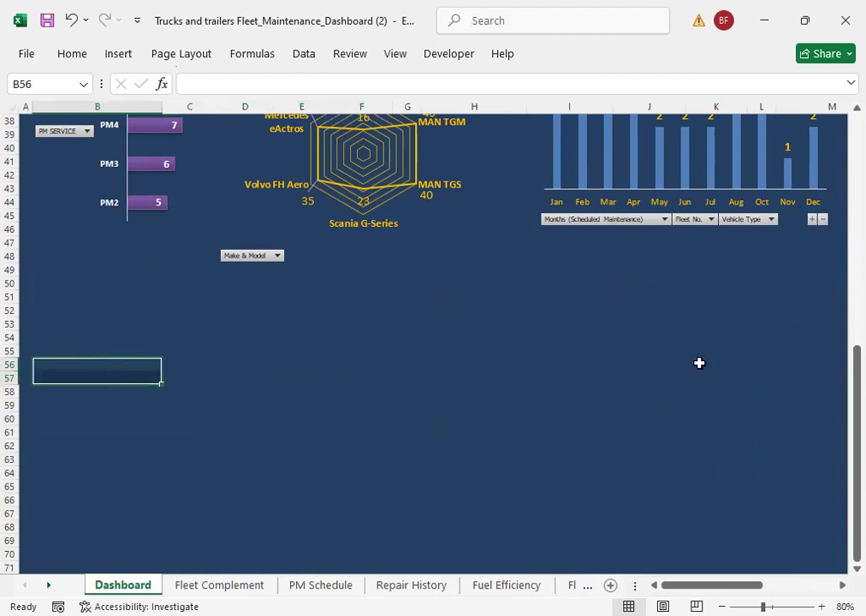
pyautogui.press('Up')
pyautogui.press('Up')
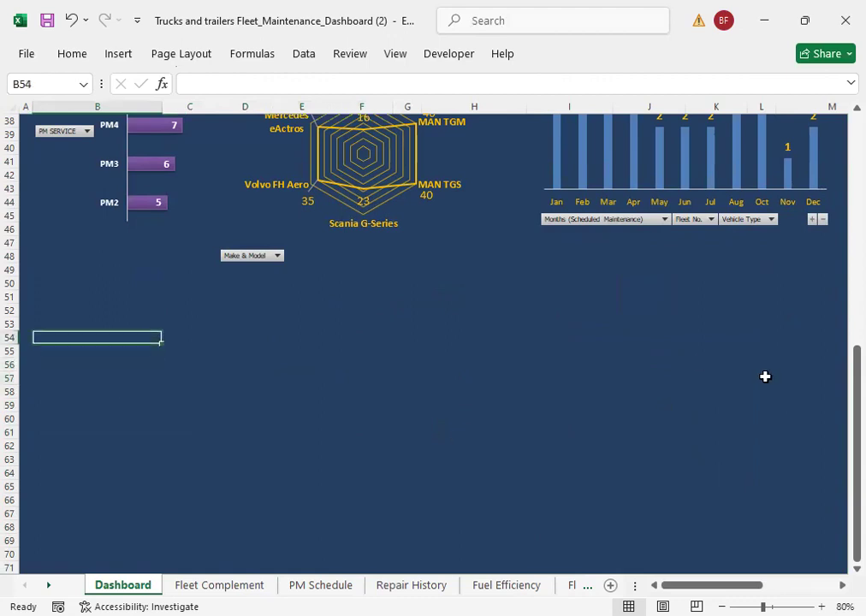
pyautogui.hotkey('shift', 'Right')
pyautogui.hotkey('shift', 'Right')
pyautogui.hotkey('shift', 'Right')
pyautogui.hotkey('shift', 'Right')
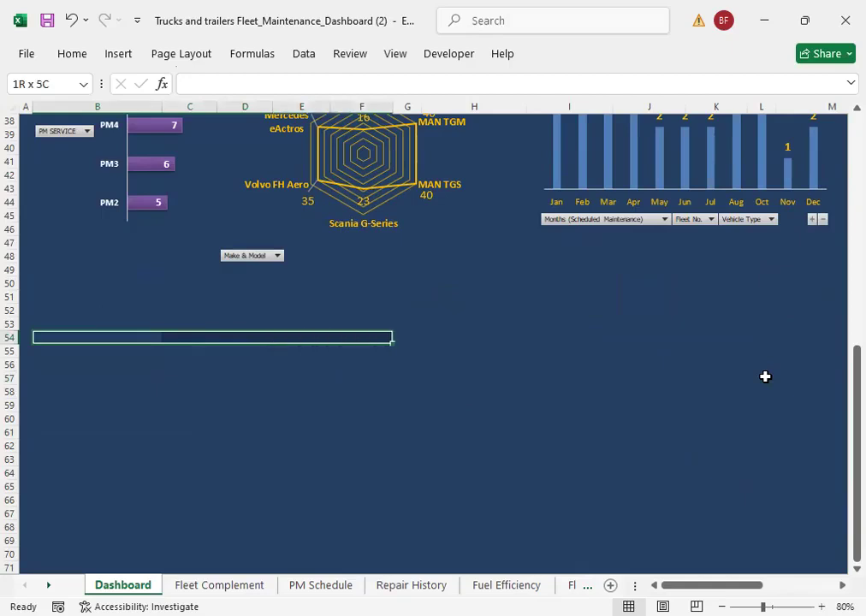
pyautogui.hotkey('shift', 'Down')
pyautogui.hotkey('shift', 'Down')
pyautogui.hotkey('shift', 'Down')
pyautogui.hotkey('shift', 'Down')
pyautogui.hotkey('shift', 'Down')
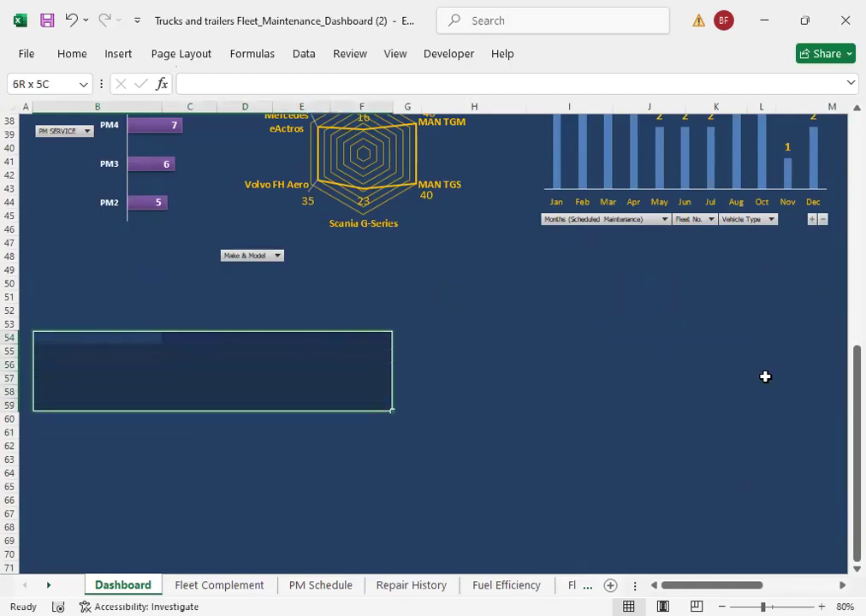
pyautogui.hotkey('shift', 'Down')
pyautogui.hotkey('shift', 'Down')
pyautogui.hotkey('shift', 'Down')
pyautogui.hotkey('shift', 'Down')
pyautogui.hotkey('shift', 'Down')
pyautogui.hotkey('shift', 'Down')
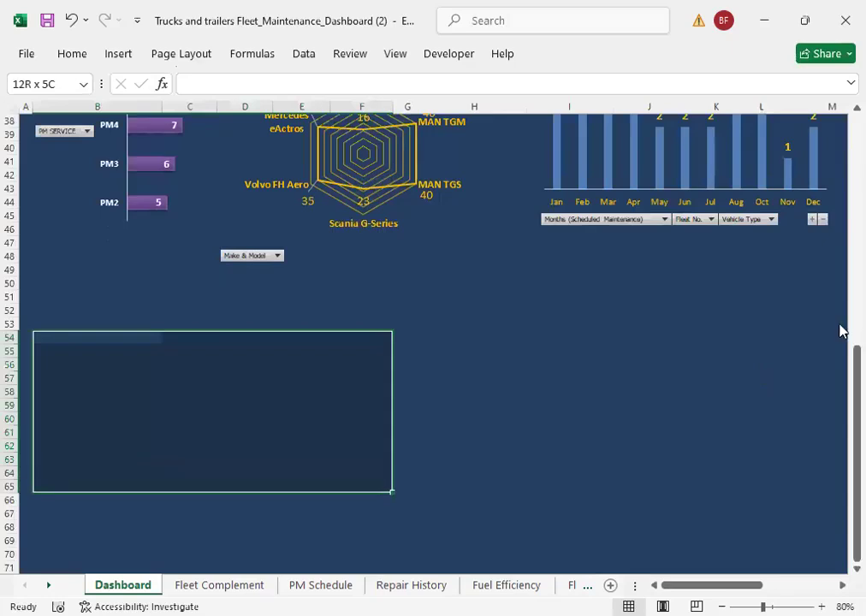
# Step: Create a table from the blank range B54:F65 below the charts, without using existing headers
pyautogui.scroll(1, 522, 330)
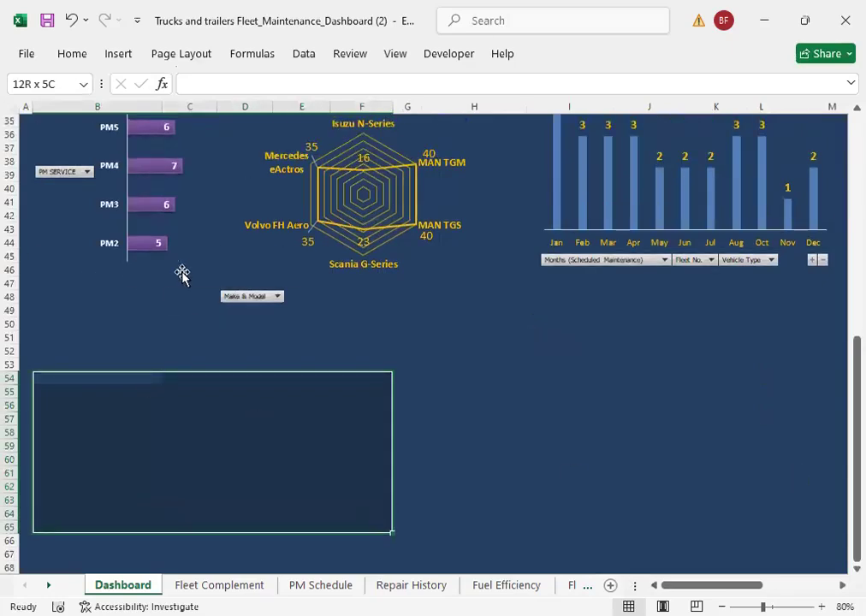
pyautogui.scroll(5, 176, 261)
pyautogui.scroll(6, 165, 256)
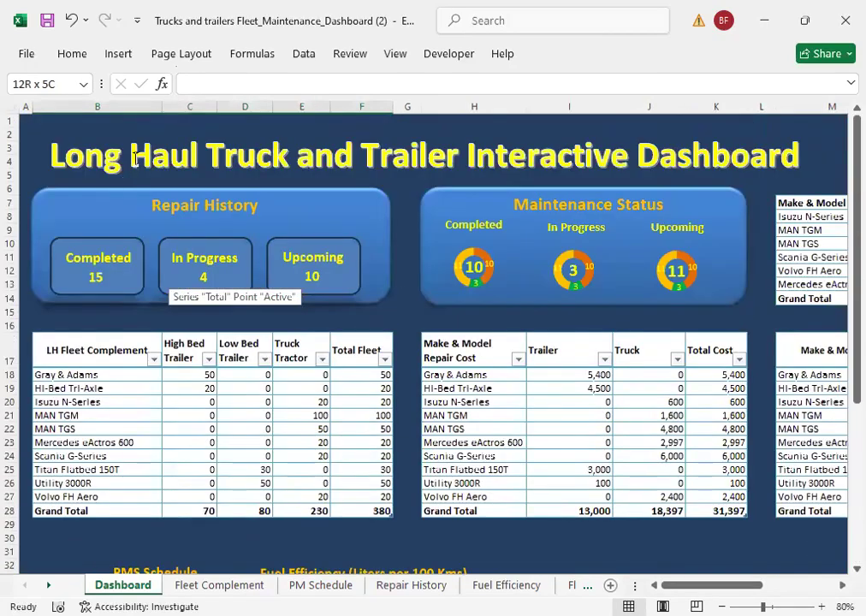
pyautogui.click(118, 55)
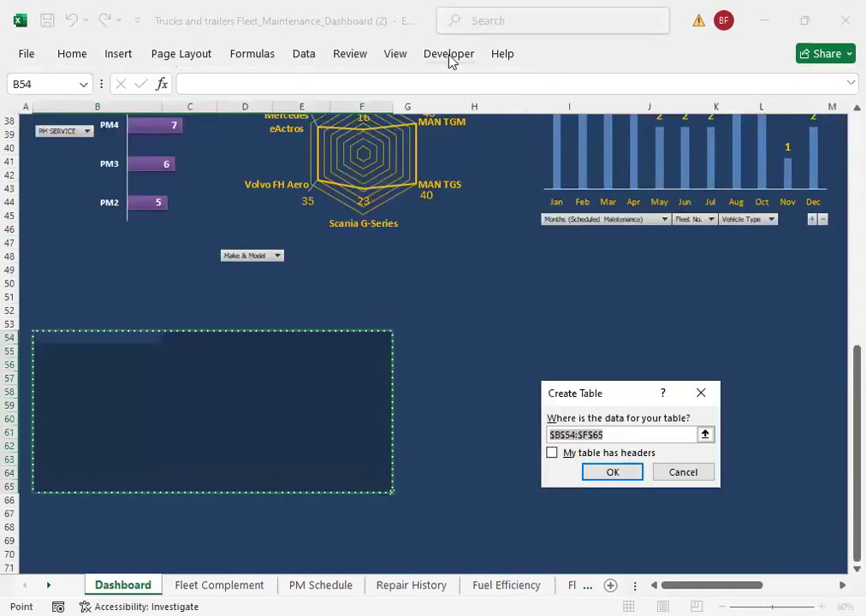
pyautogui.click(350, 390)
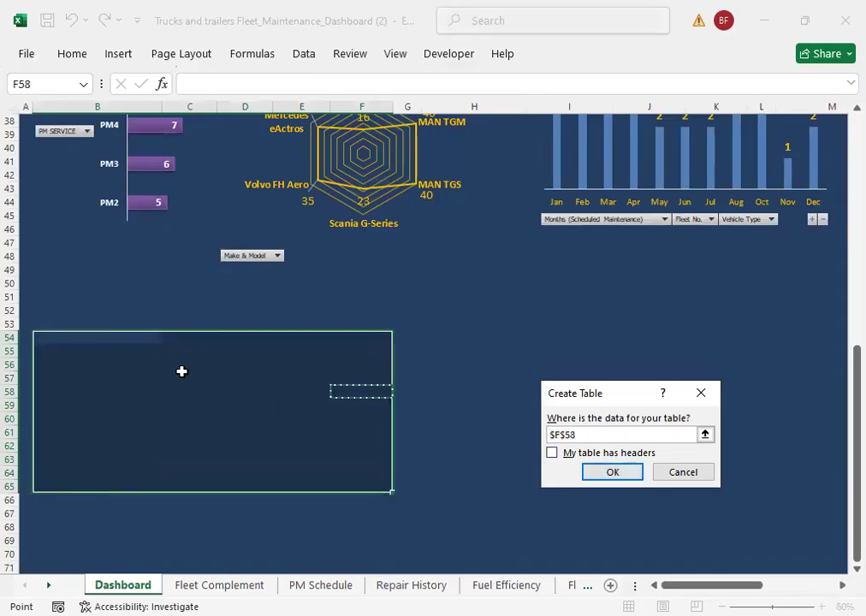
pyautogui.click(70, 342)
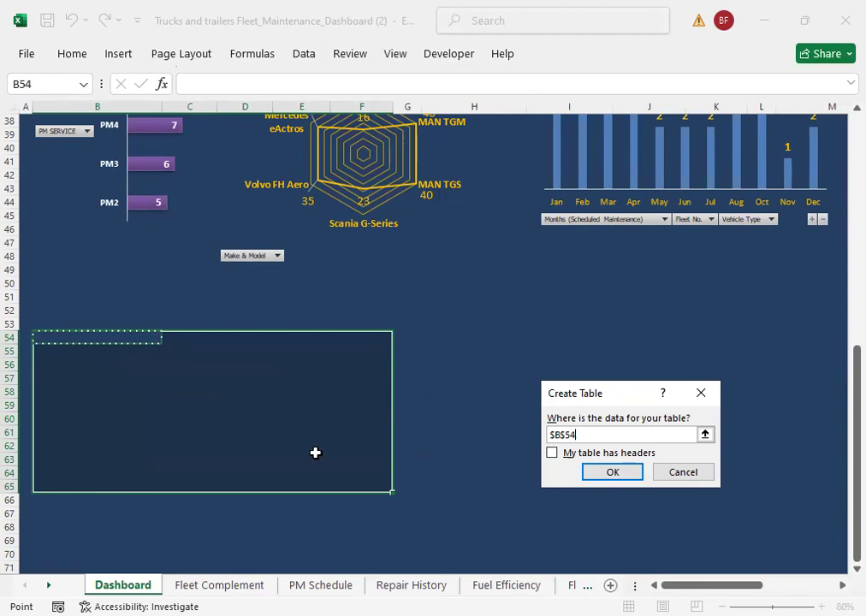
pyautogui.write(':$F$65')
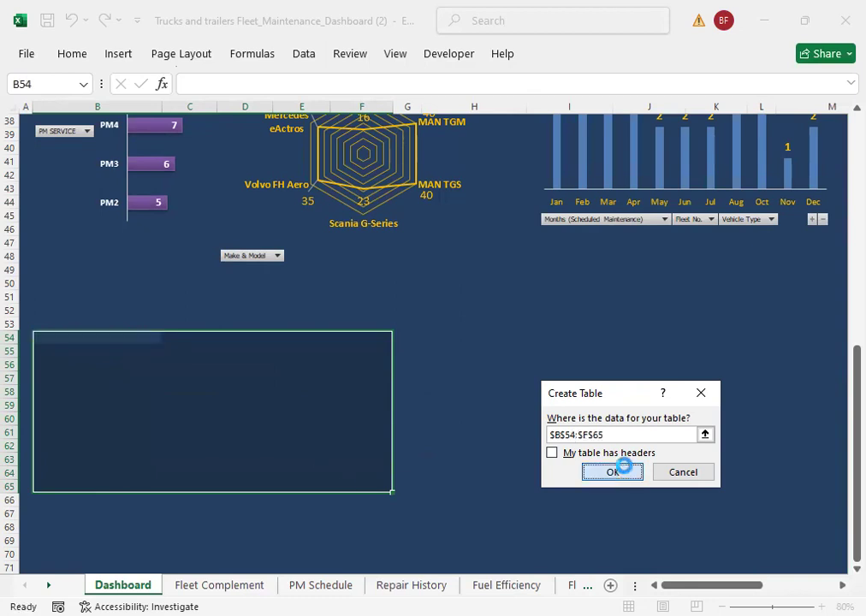
pyautogui.click(615, 472)
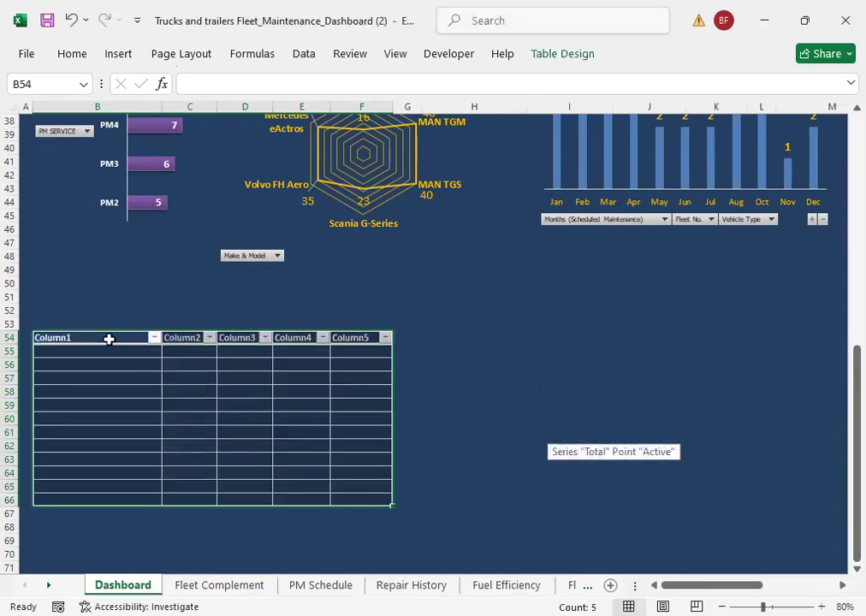
# Step: Apply the light aqua table style with full gridlines to the new table
pyautogui.moveTo(109, 339); pyautogui.dragTo(374, 499)
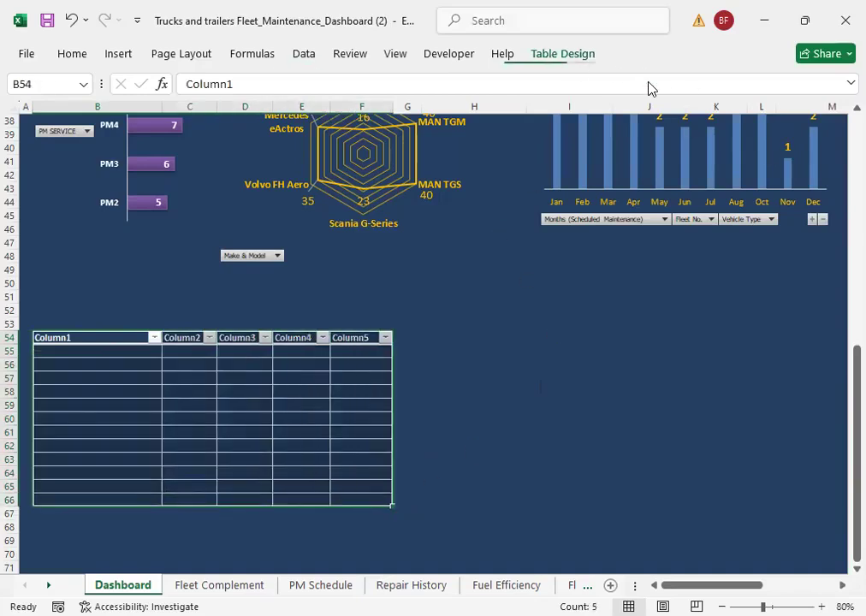
pyautogui.click(735, 125)
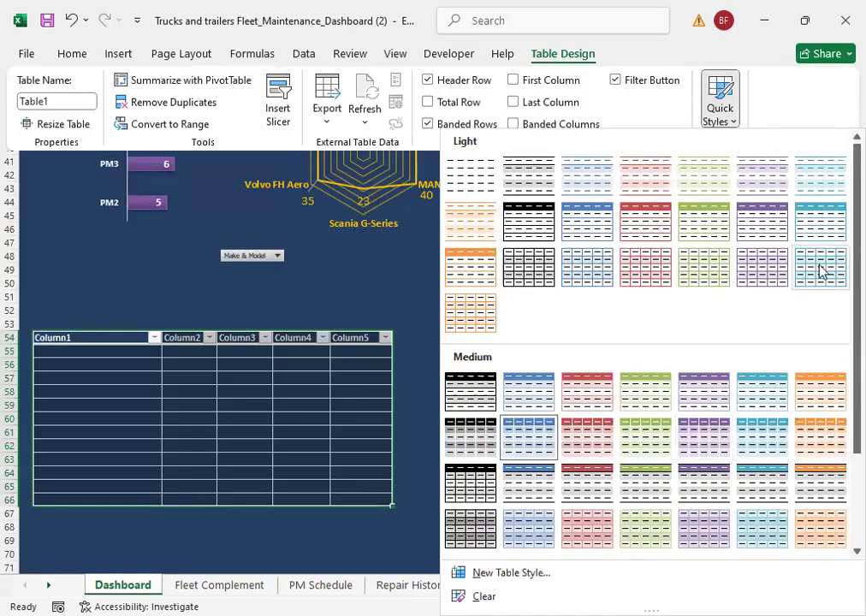
pyautogui.click(820, 271)
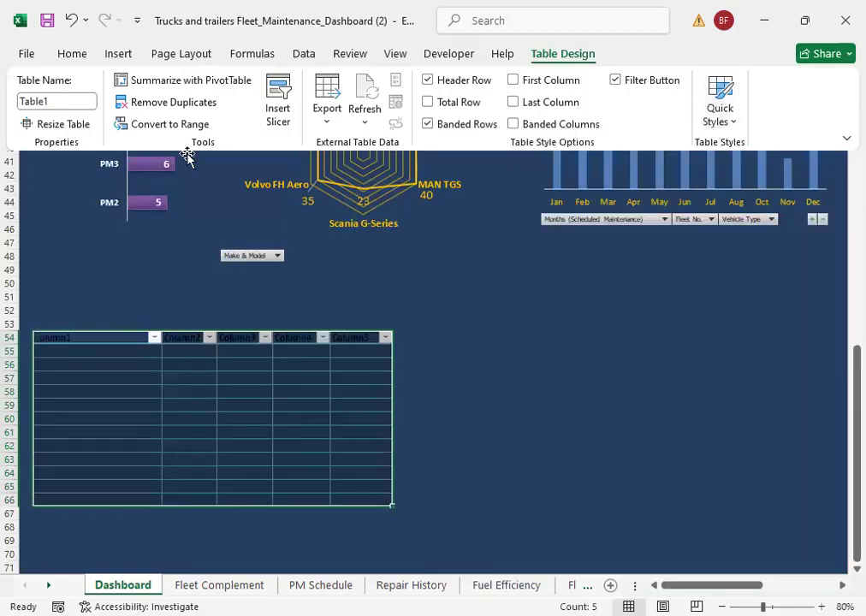
# Step: Fill the whole new table, header row included, with white
pyautogui.rightClick(390, 419)
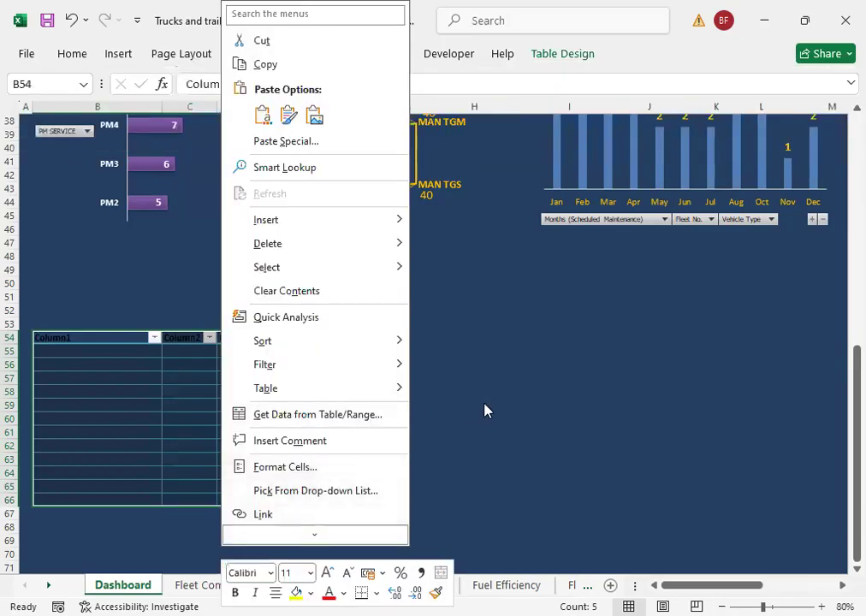
pyautogui.click(66, 338)
pyautogui.moveTo(86, 339); pyautogui.dragTo(353, 498)
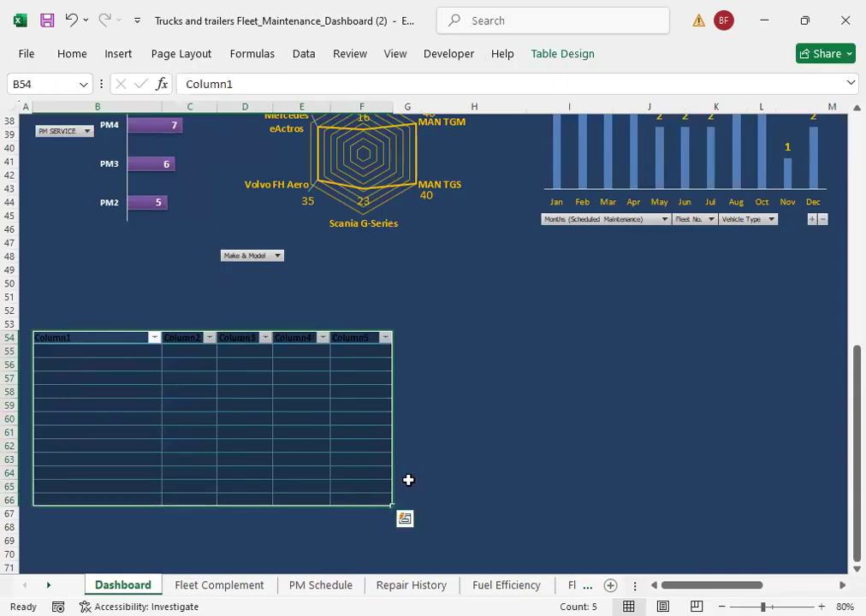
pyautogui.click(563, 54)
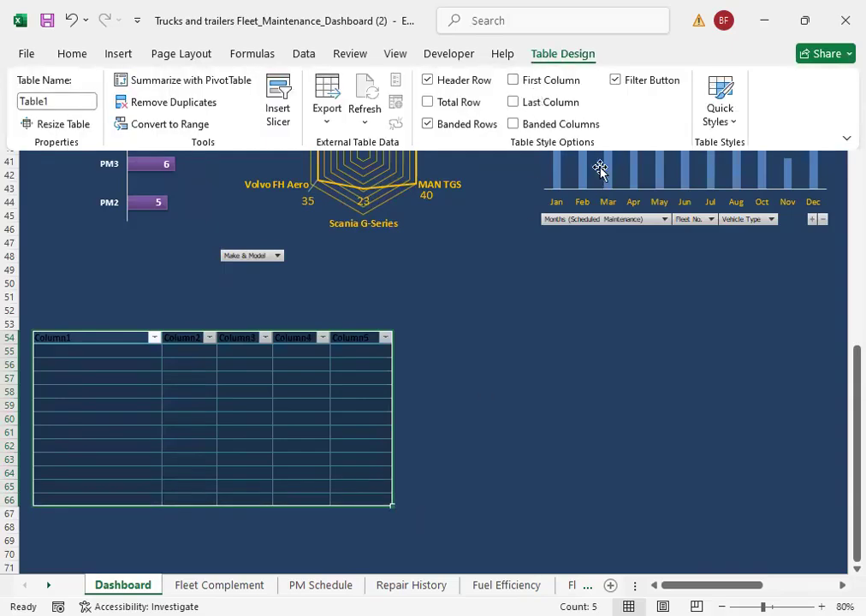
pyautogui.click(72, 54)
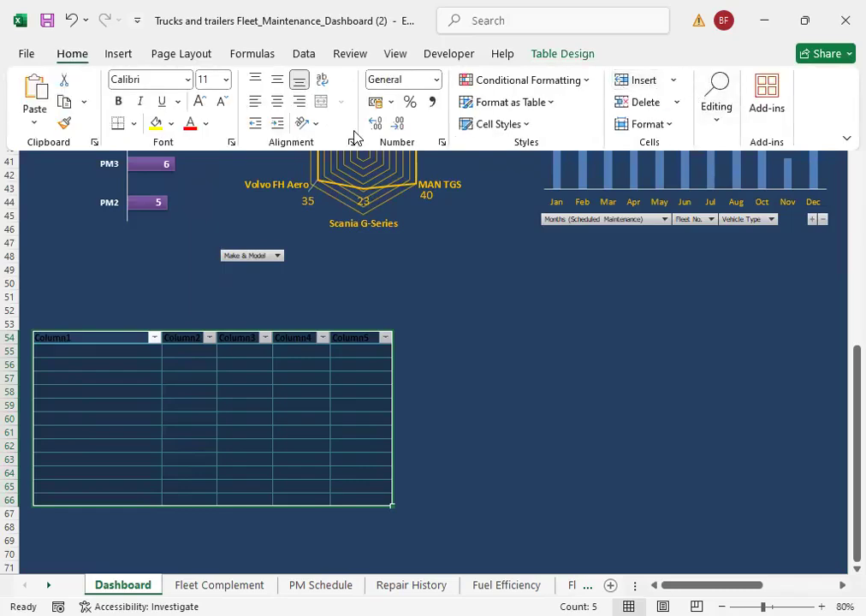
pyautogui.click(174, 126)
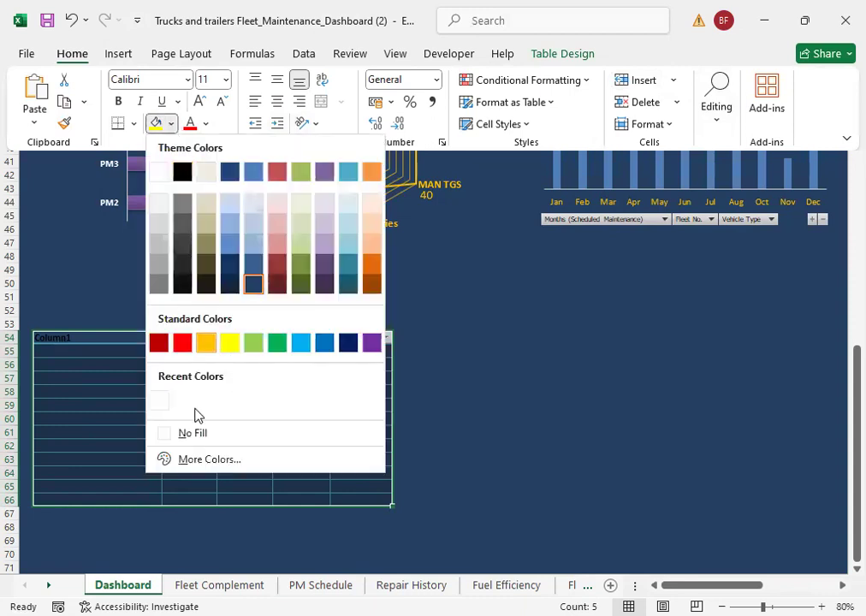
pyautogui.click(165, 171)
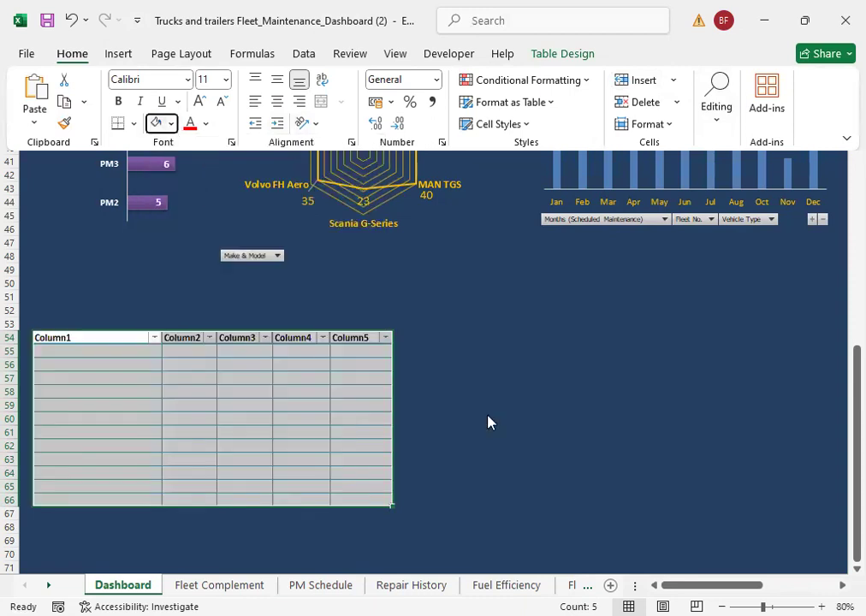
# Step: Increase the height of header row 54 to resemble the taller header of the LH Fleet Complement table
pyautogui.click(98, 340)
pyautogui.scroll(8, 175, 332)
pyautogui.scroll(2, 181, 326)
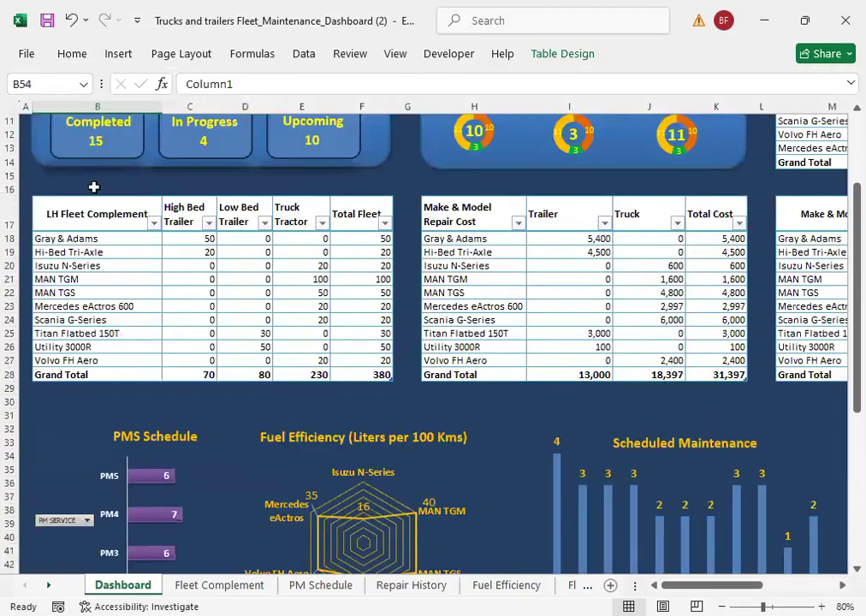
pyautogui.scroll(-7, 356, 315)
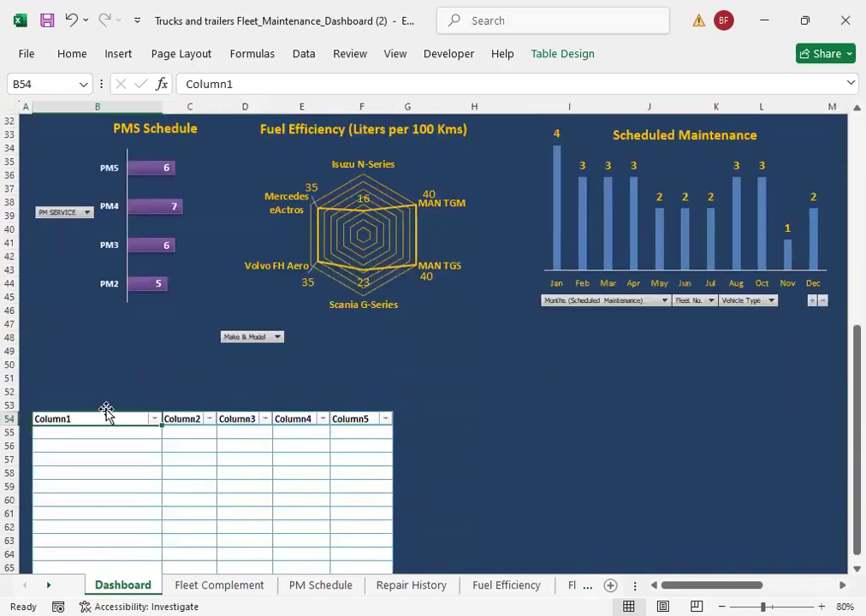
pyautogui.moveTo(9, 428); pyautogui.dragTo(10, 443)
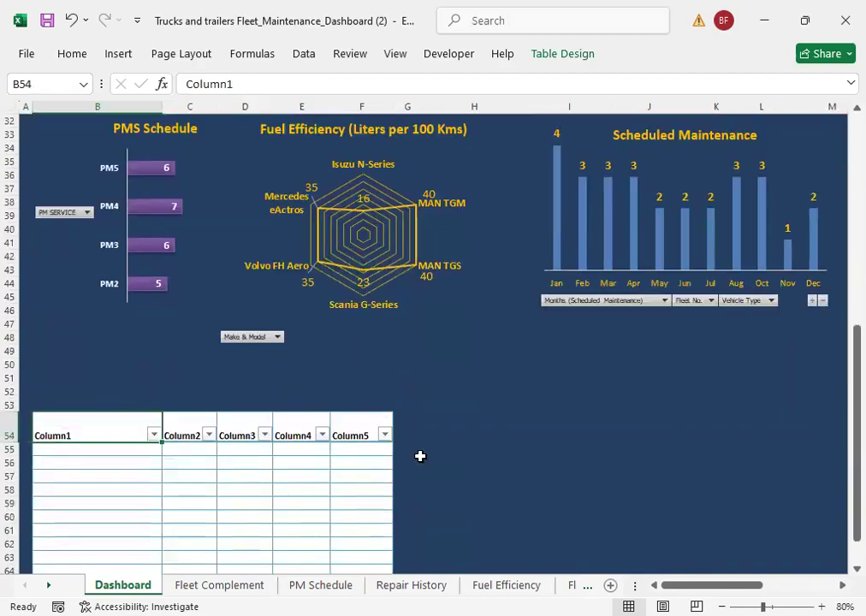
pyautogui.scroll(-2, 535, 452)
pyautogui.scroll(-2, 522, 453)
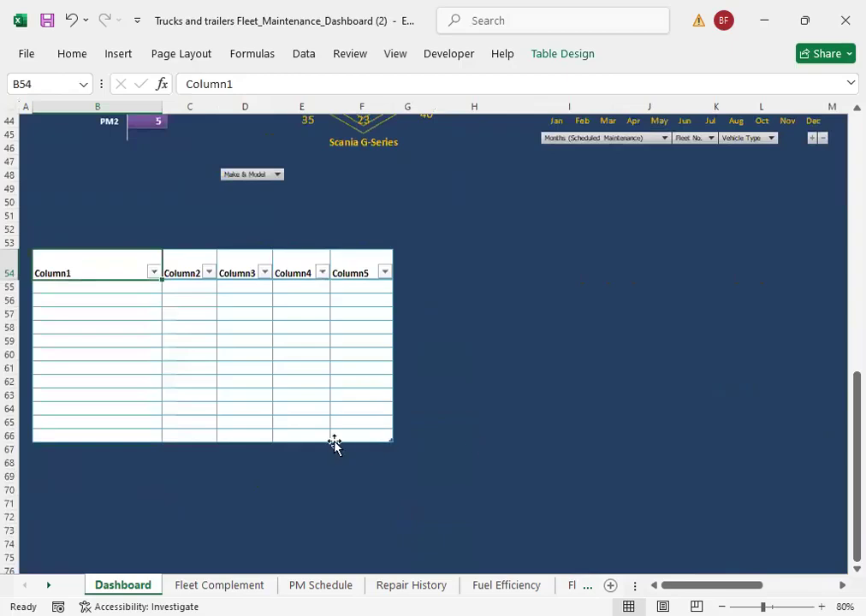
pyautogui.click(77, 287)
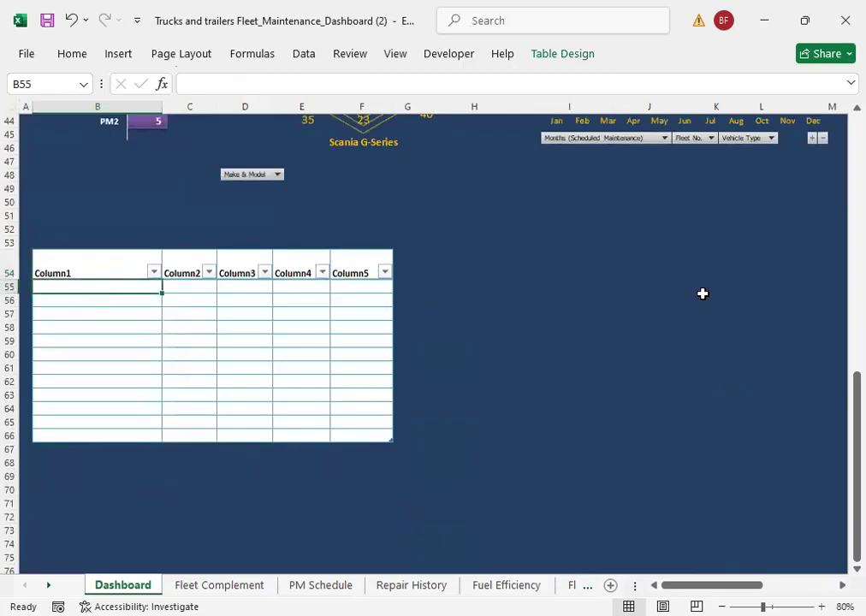
pyautogui.write('=')
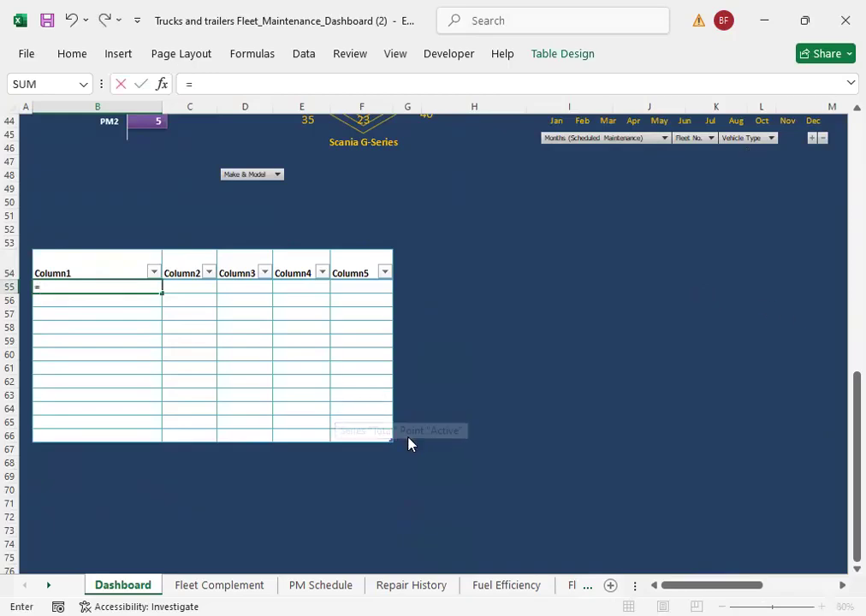
pyautogui.scroll(3, 509, 370)
pyautogui.scroll(-3, 479, 411)
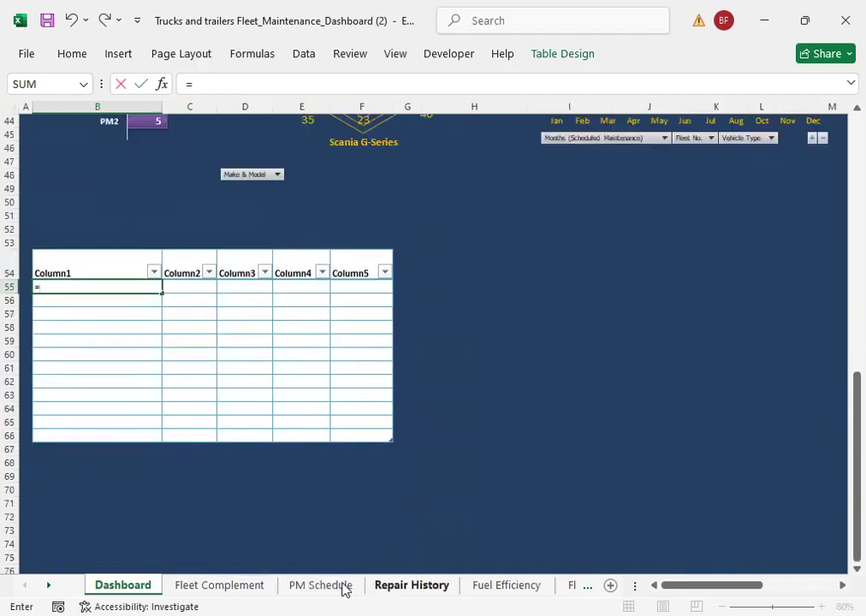
pyautogui.click(426, 583)
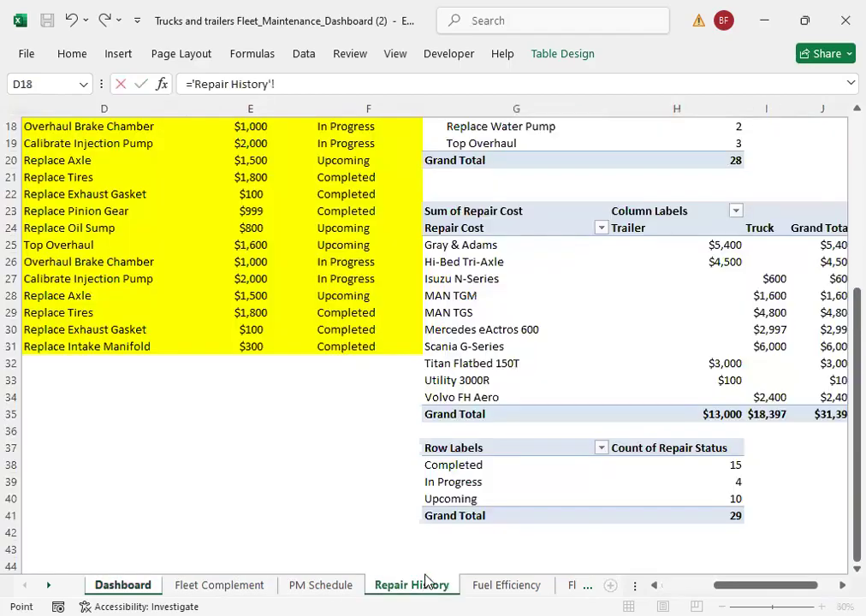
pyautogui.scroll(3, 516, 523)
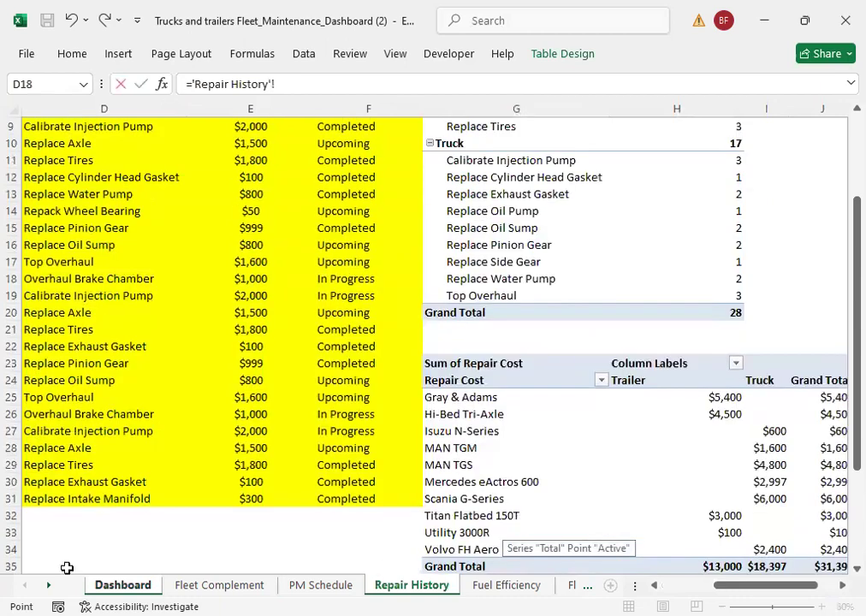
pyautogui.click(151, 531)
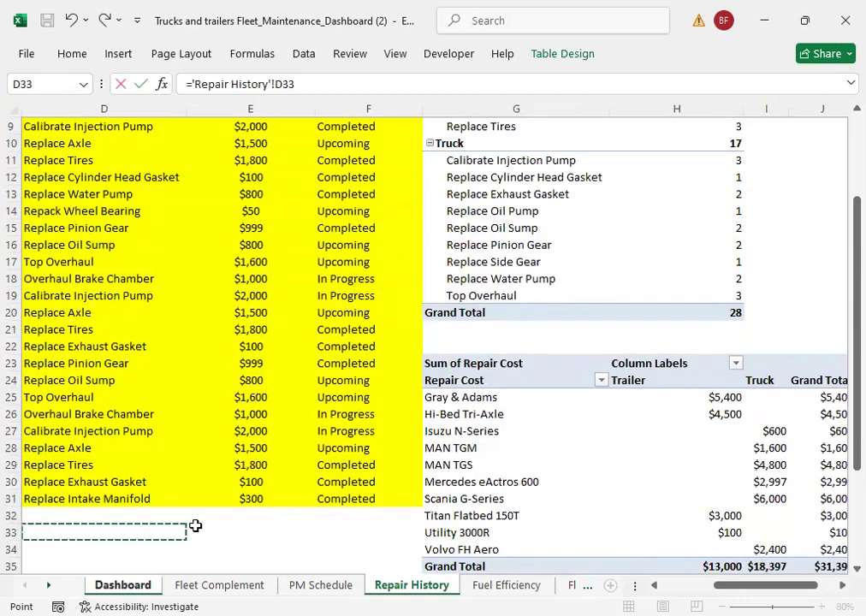
pyautogui.press('Escape')
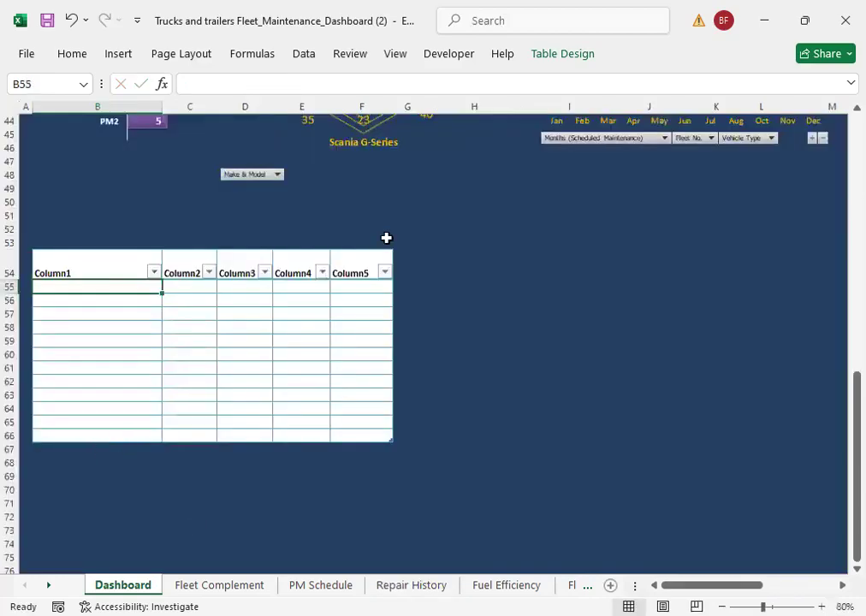
# Step: Fill Column1 of the new table from B55 down with references to the fleet types, starting at 'Fleet Complement'!D5
pyautogui.scroll(12, 387, 241)
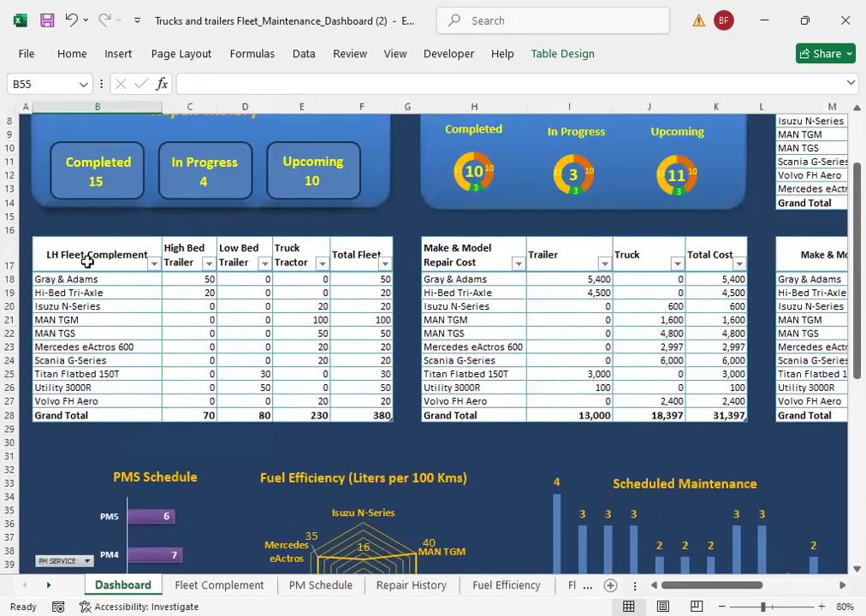
pyautogui.scroll(-4, 244, 261)
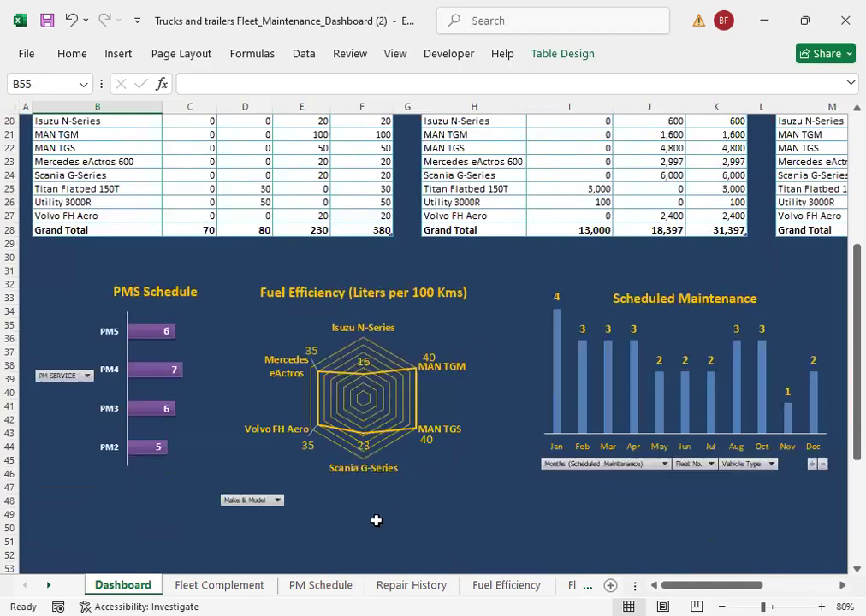
pyautogui.scroll(-4, 222, 502)
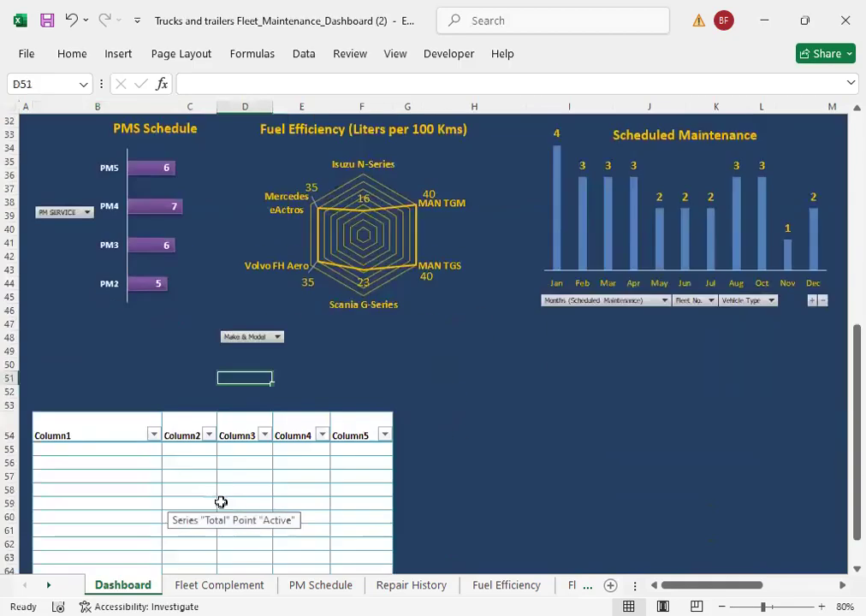
pyautogui.click(105, 453)
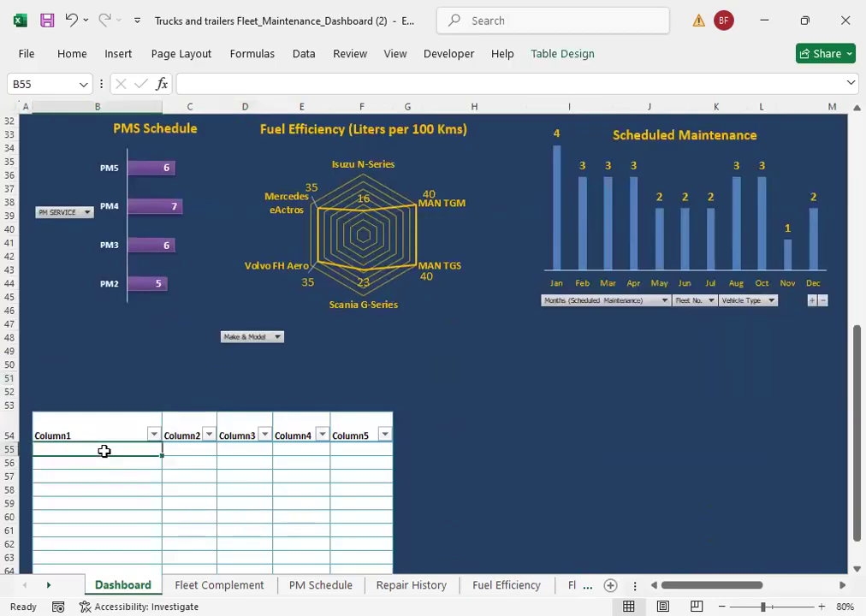
pyautogui.write('=')
pyautogui.click(215, 585)
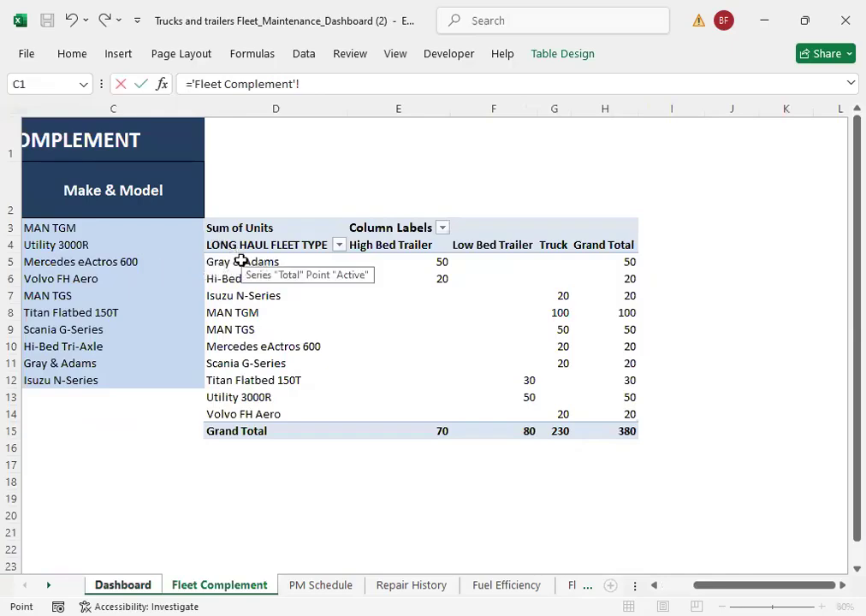
pyautogui.click(242, 261)
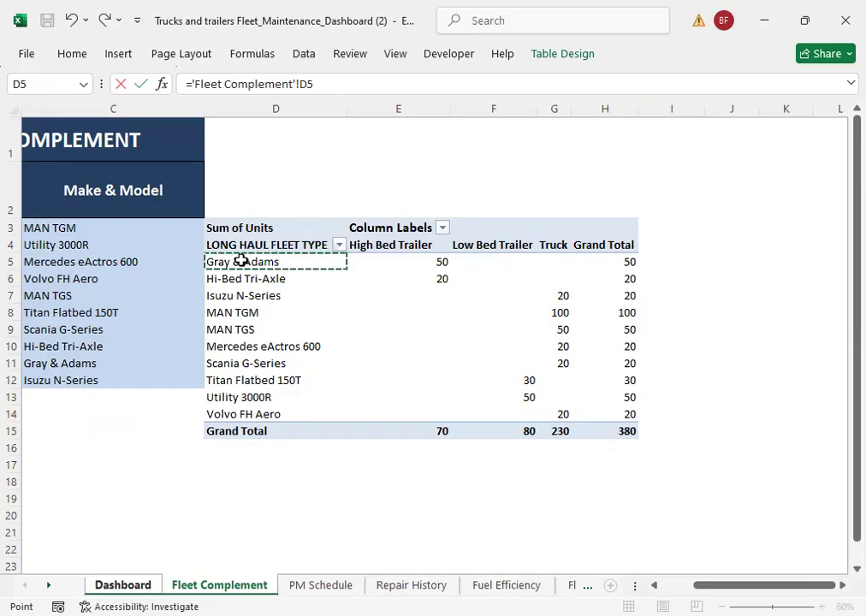
pyautogui.press('Return')
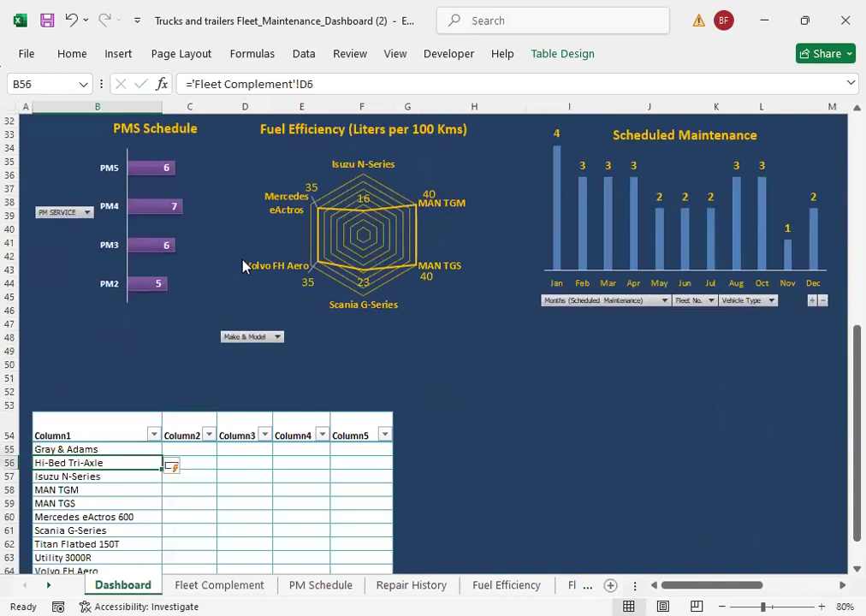
pyautogui.scroll(-2, 447, 285)
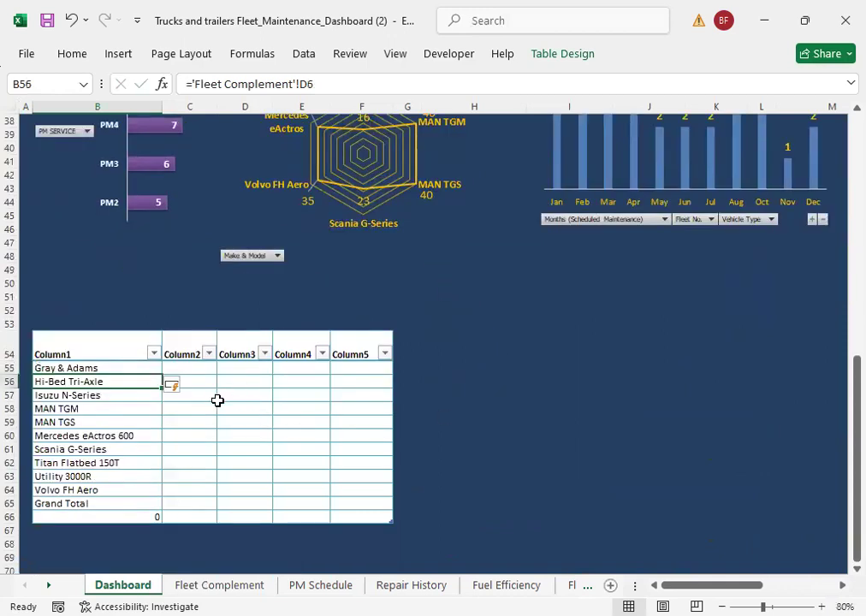
# Step: Fill the Fleet Complement references in B55:B65 across Column2 to Column5, through F65, of the new table
pyautogui.moveTo(64, 367); pyautogui.dragTo(383, 509)
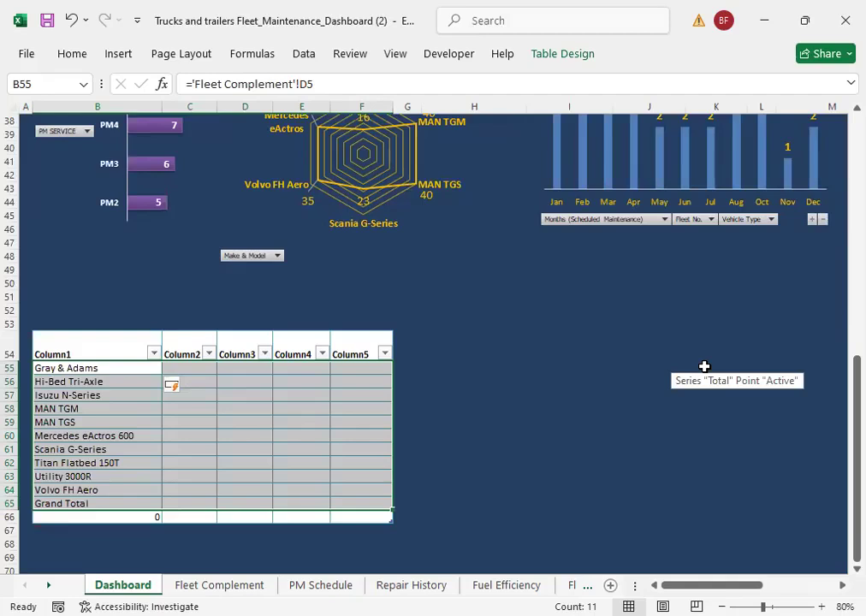
pyautogui.hotkey('ctrl', 'r')
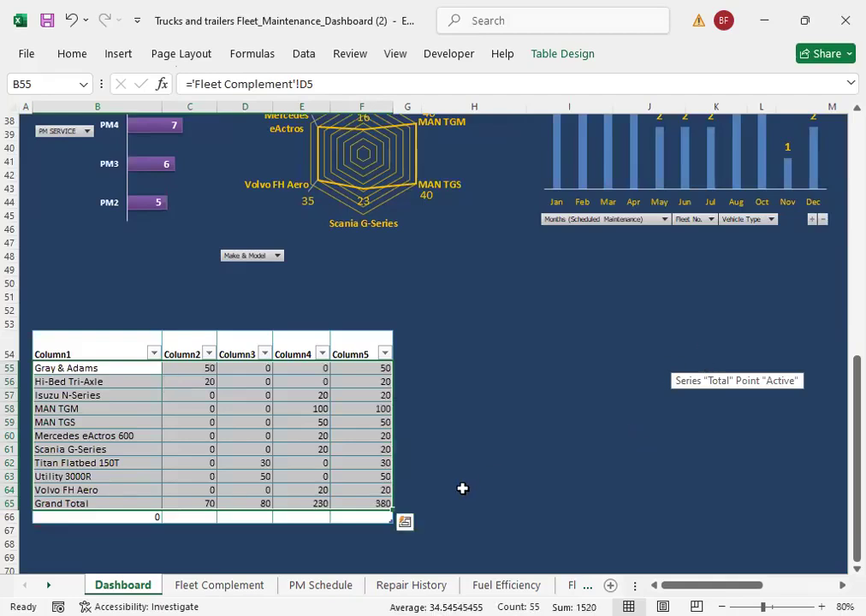
pyautogui.click(467, 477)
# Step: Compare the new table's rows and cell references with those of the LH Fleet Complement table higher up on the dashboard
pyautogui.click(37, 516)
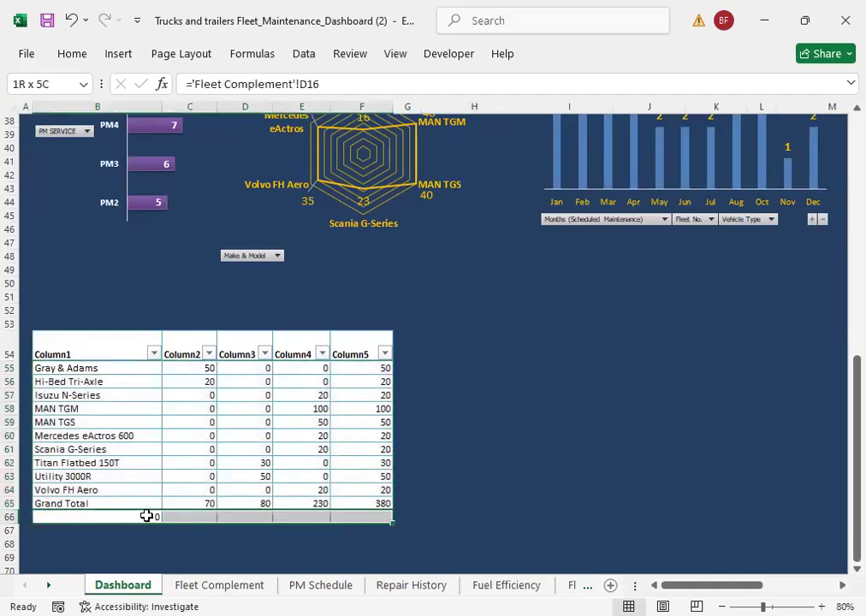
pyautogui.click(94, 449)
pyautogui.click(72, 333)
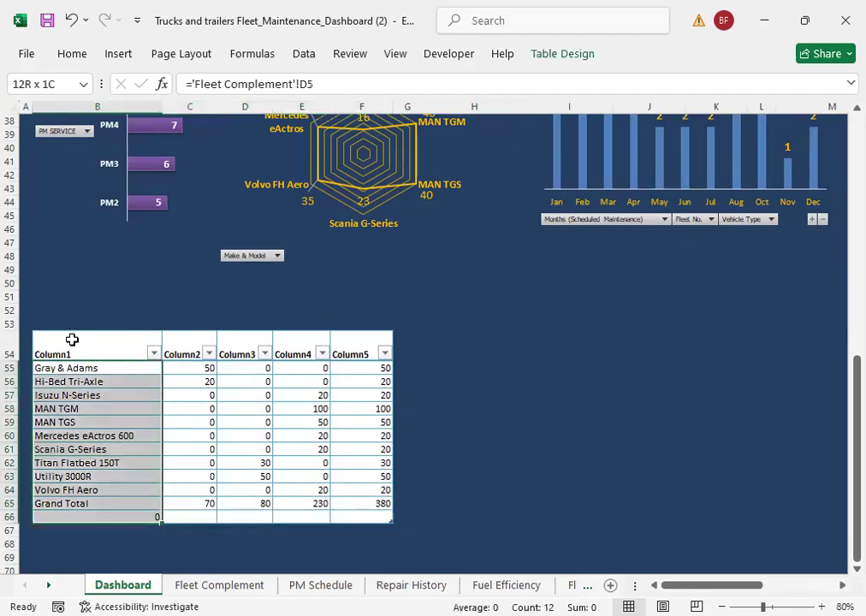
pyautogui.scroll(9, 503, 335)
pyautogui.scroll(-8, 468, 325)
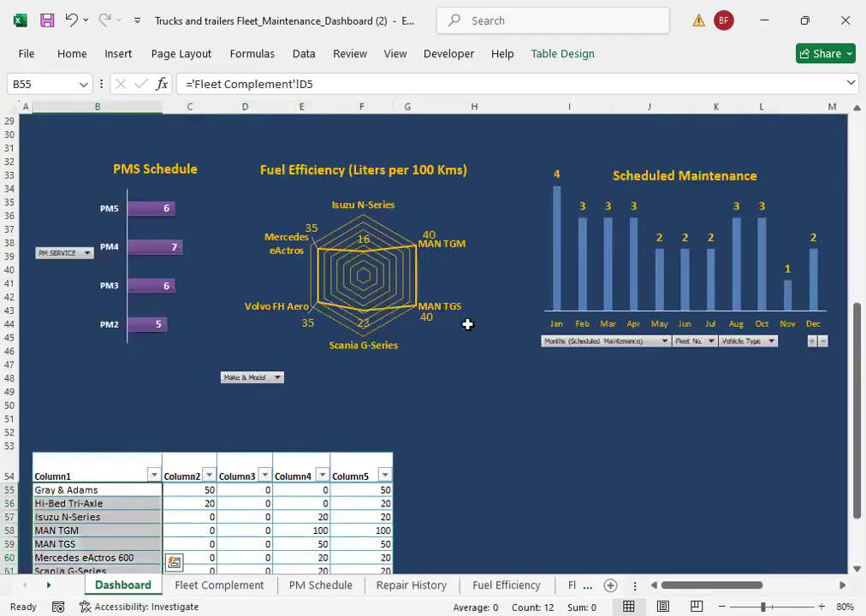
pyautogui.click(137, 462)
pyautogui.click(91, 409)
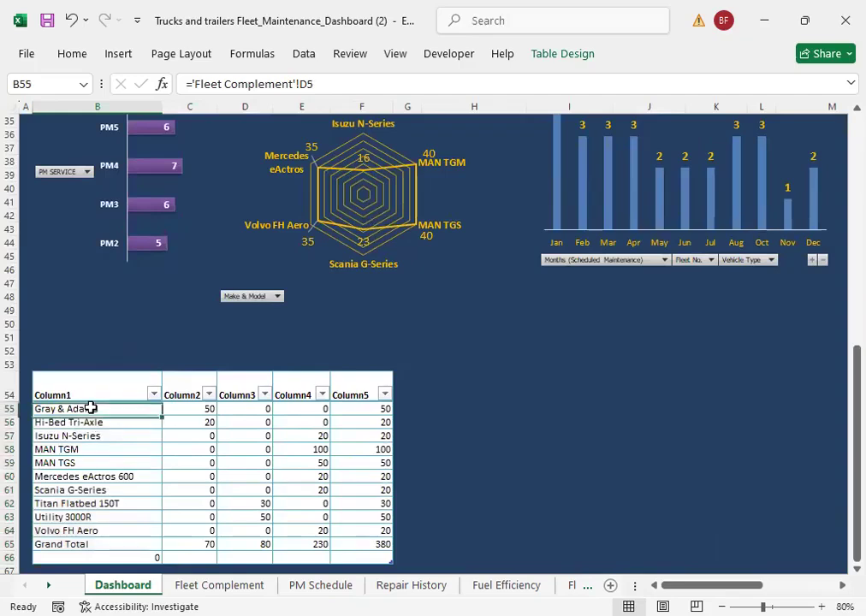
pyautogui.scroll(7, 134, 387)
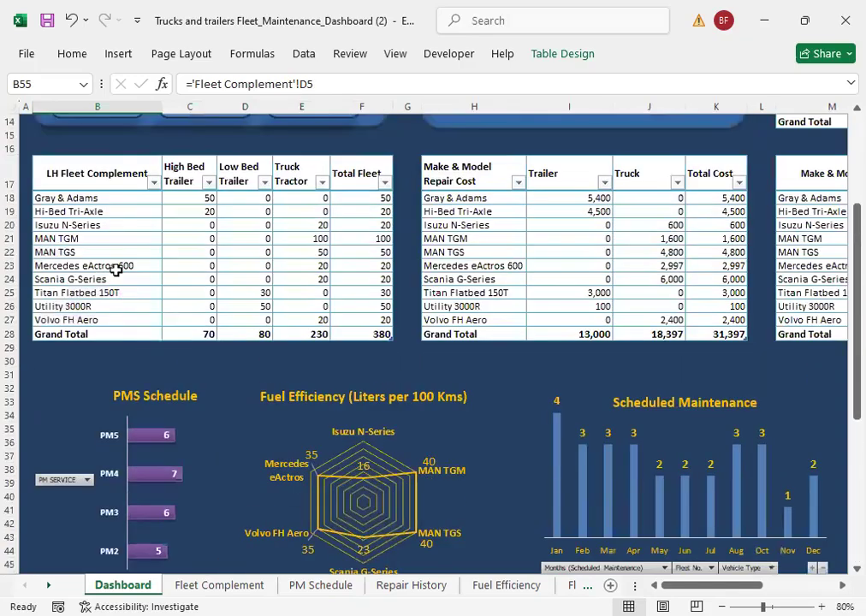
pyautogui.click(118, 253)
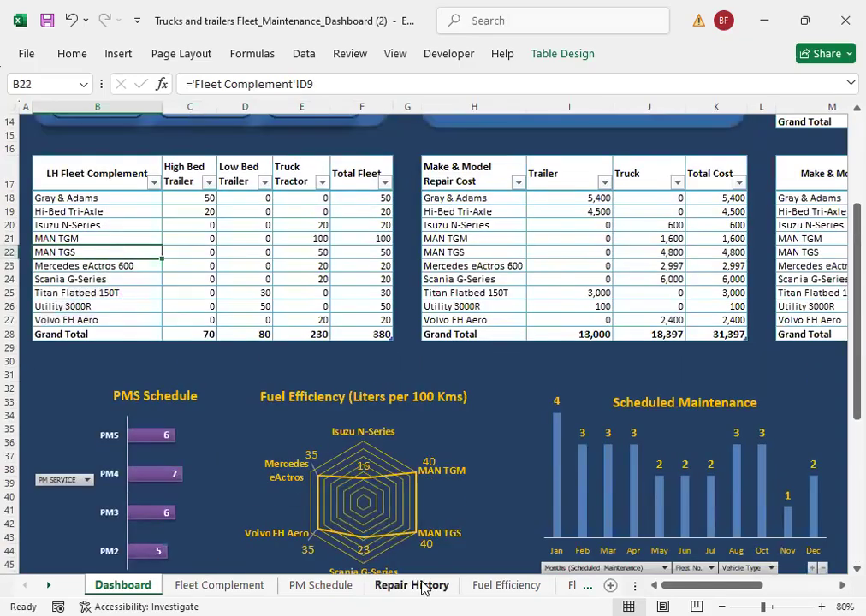
pyautogui.scroll(-1, 160, 410)
pyautogui.scroll(1, 164, 400)
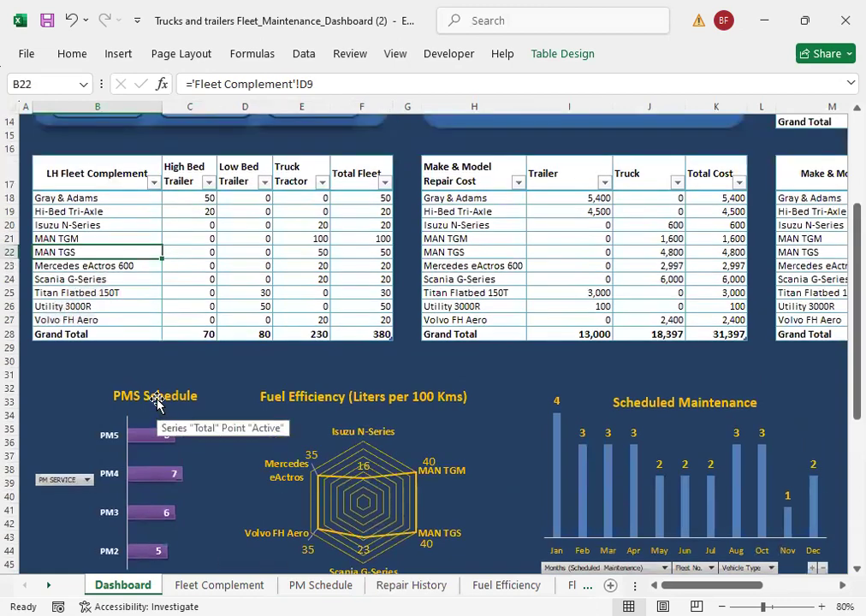
pyautogui.scroll(-8, 195, 405)
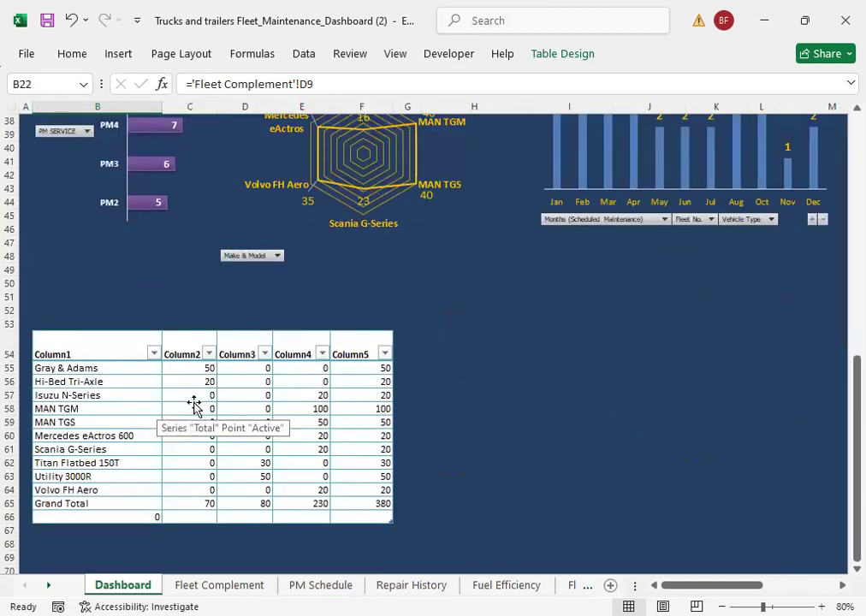
# Step: Review the whole dashboard, including its summary cards, linked tables, and the maintenance, fuel efficiency and Repair History charts
pyautogui.scroll(5, 188, 378)
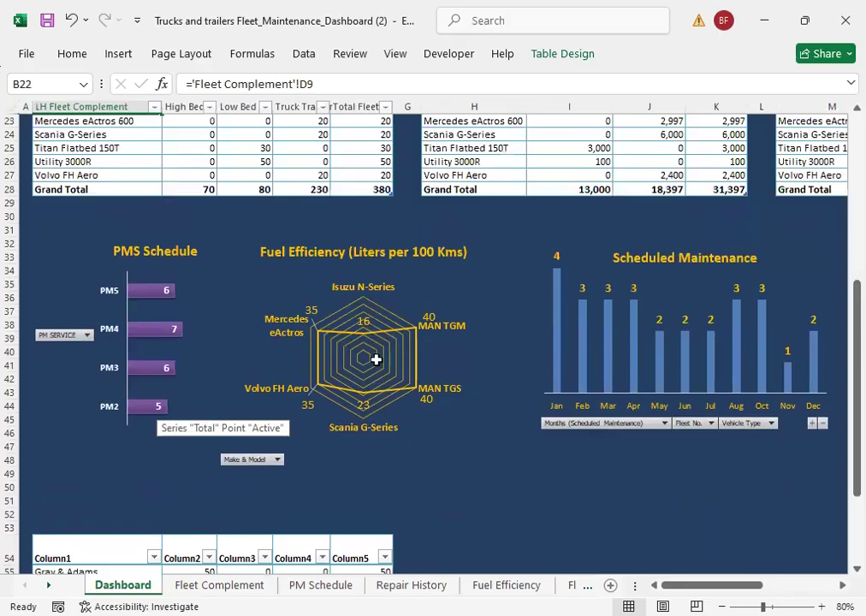
pyautogui.scroll(7, 385, 351)
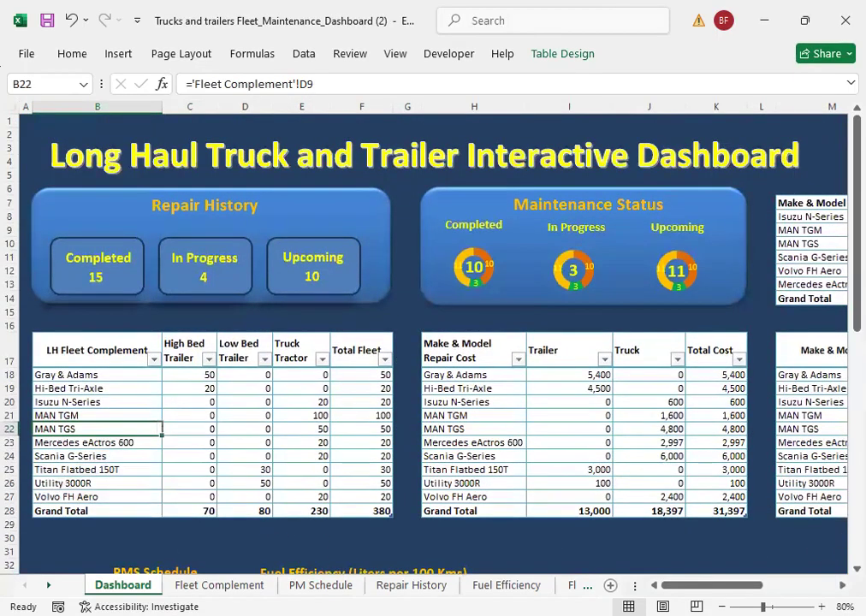
pyautogui.click(842, 586)
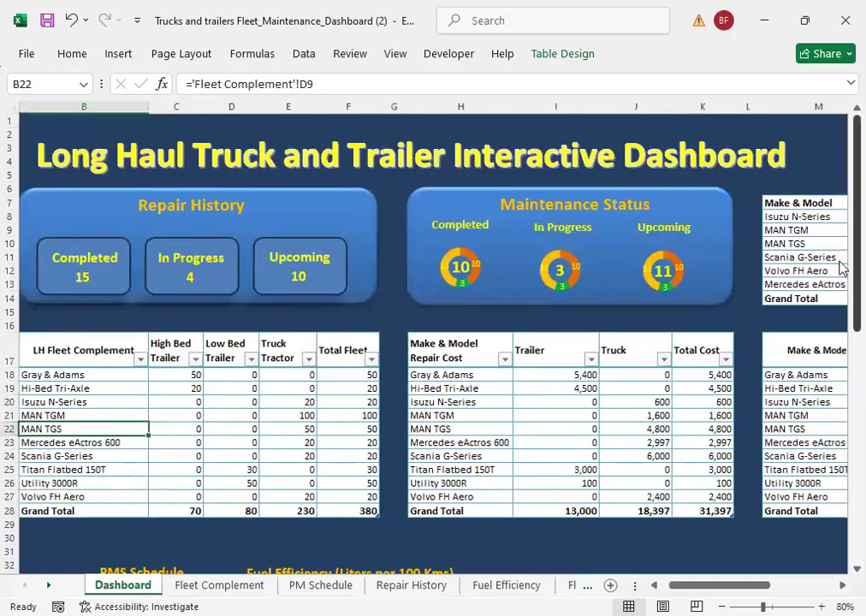
pyautogui.moveTo(840, 274); pyautogui.dragTo(841, 385)
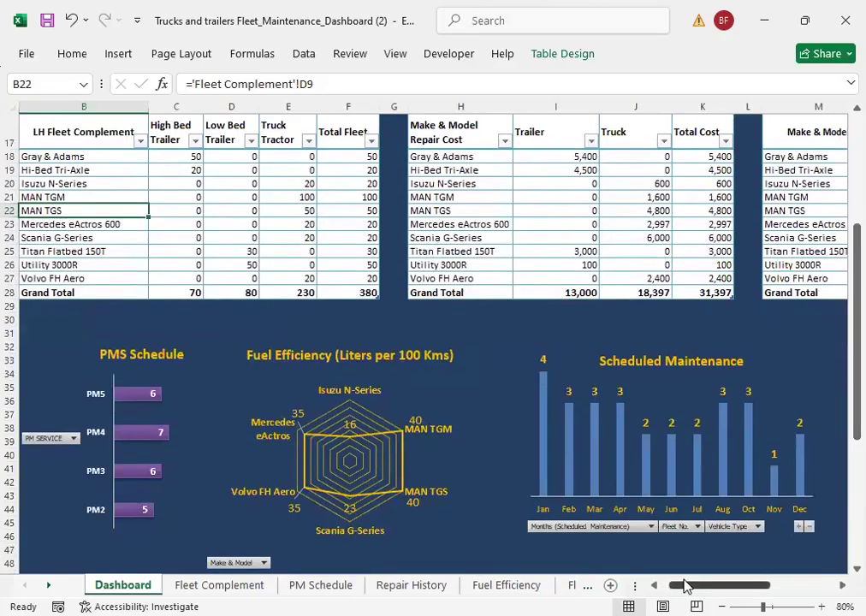
pyautogui.moveTo(689, 587); pyautogui.dragTo(753, 588)
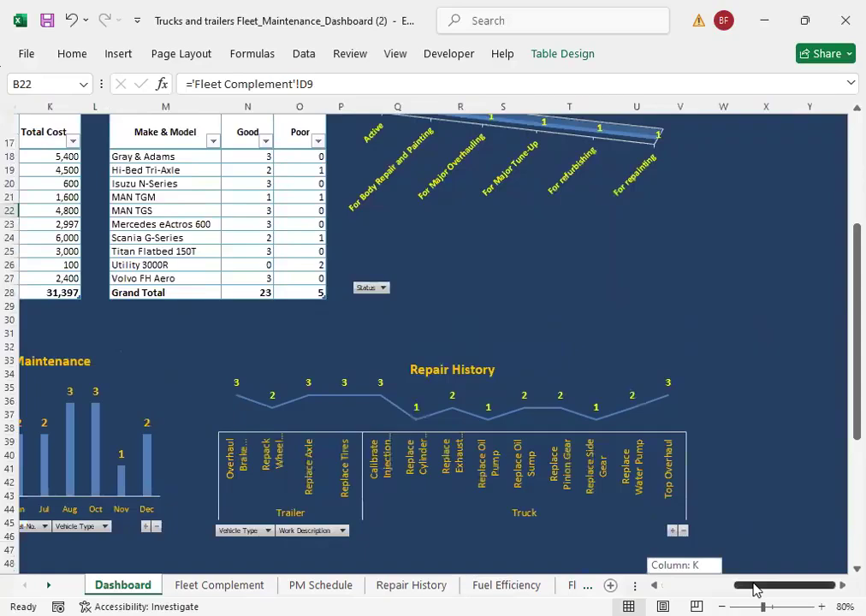
pyautogui.moveTo(753, 589); pyautogui.dragTo(678, 589)
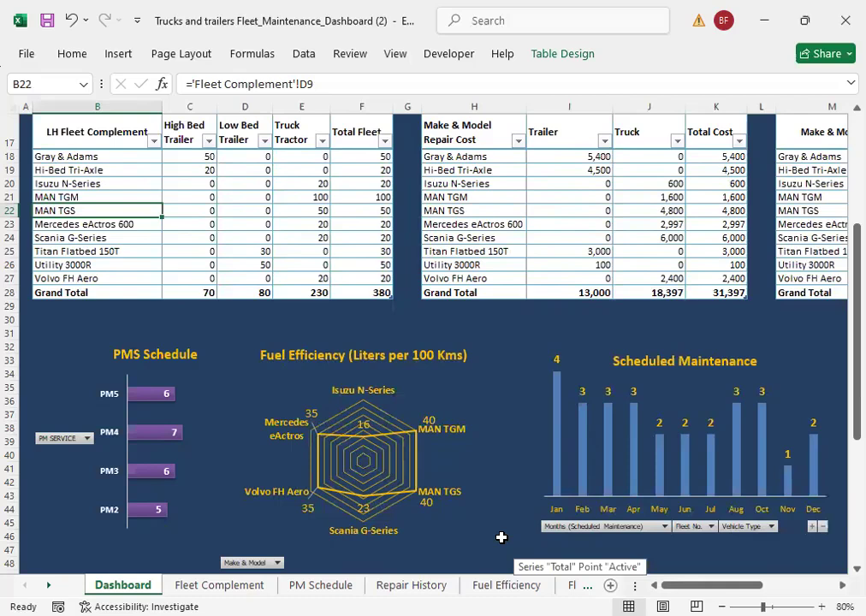
pyautogui.moveTo(855, 395); pyautogui.dragTo(845, 202)
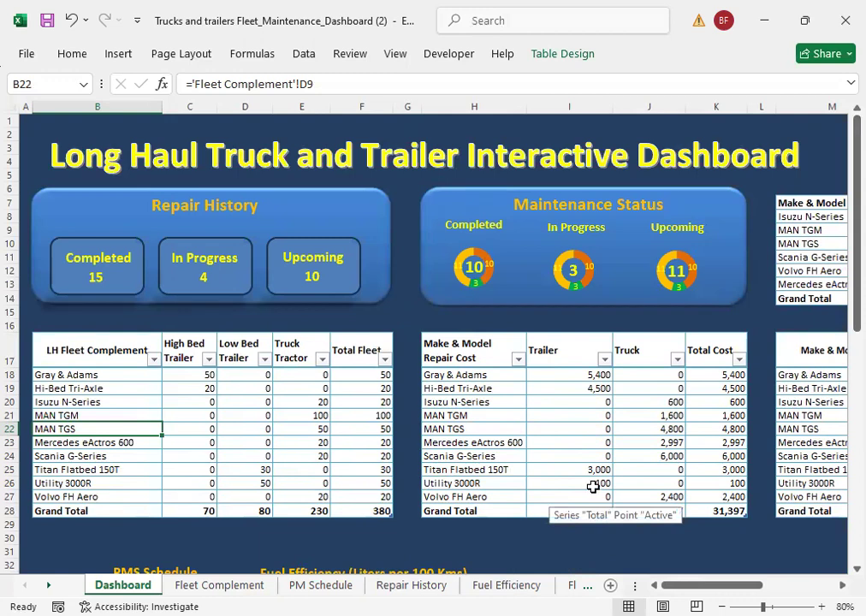